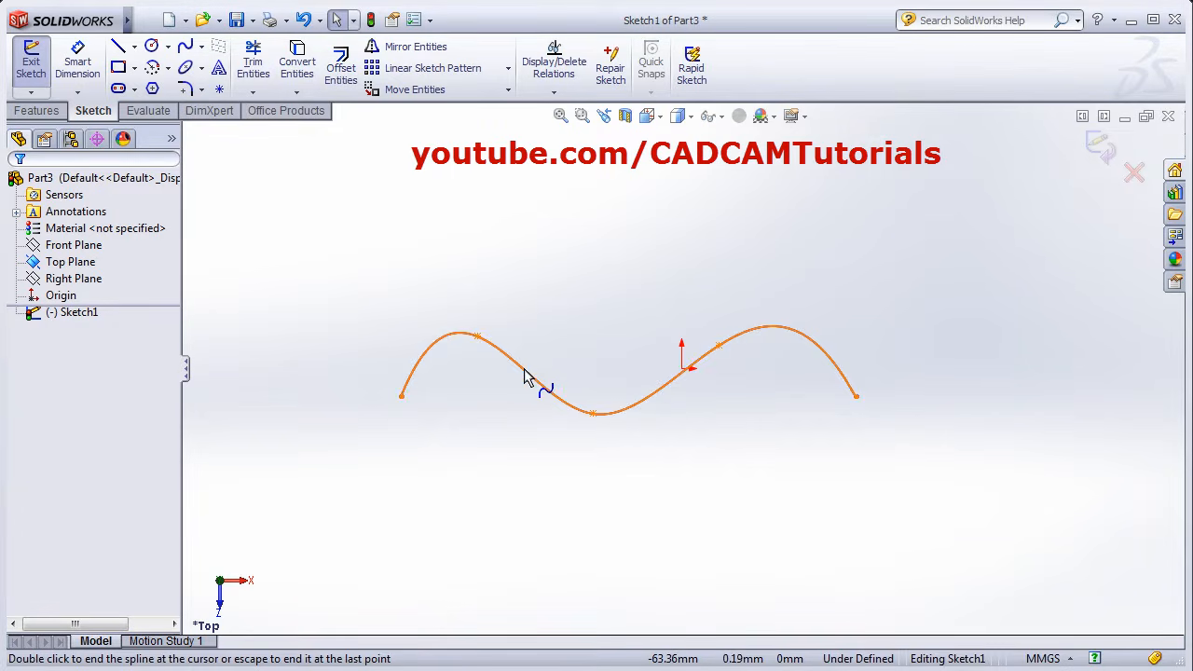
Move the spline's three interior points to about (-72, 32), (-31, -37) and (14, 30) mm.
{"action": "left_click", "coordinate": [523, 368]}
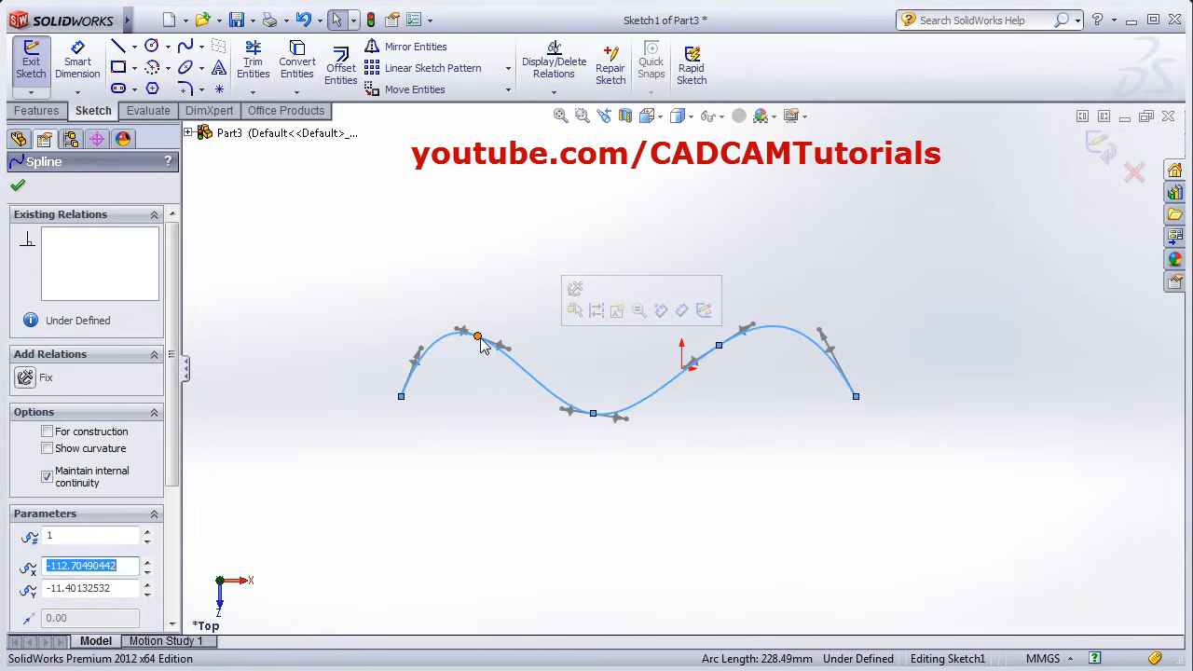
{"action": "left_click_drag", "start_coordinate": [477, 336], "coordinate": [503, 291]}
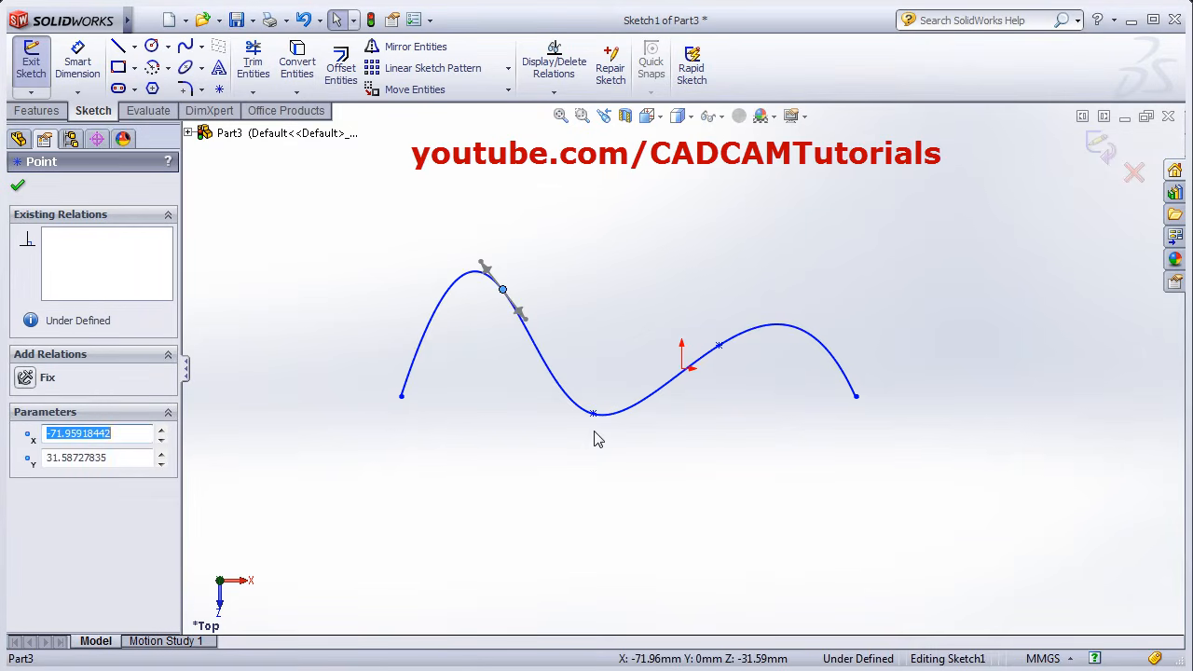
{"action": "left_click_drag", "start_coordinate": [594, 416], "coordinate": [606, 460]}
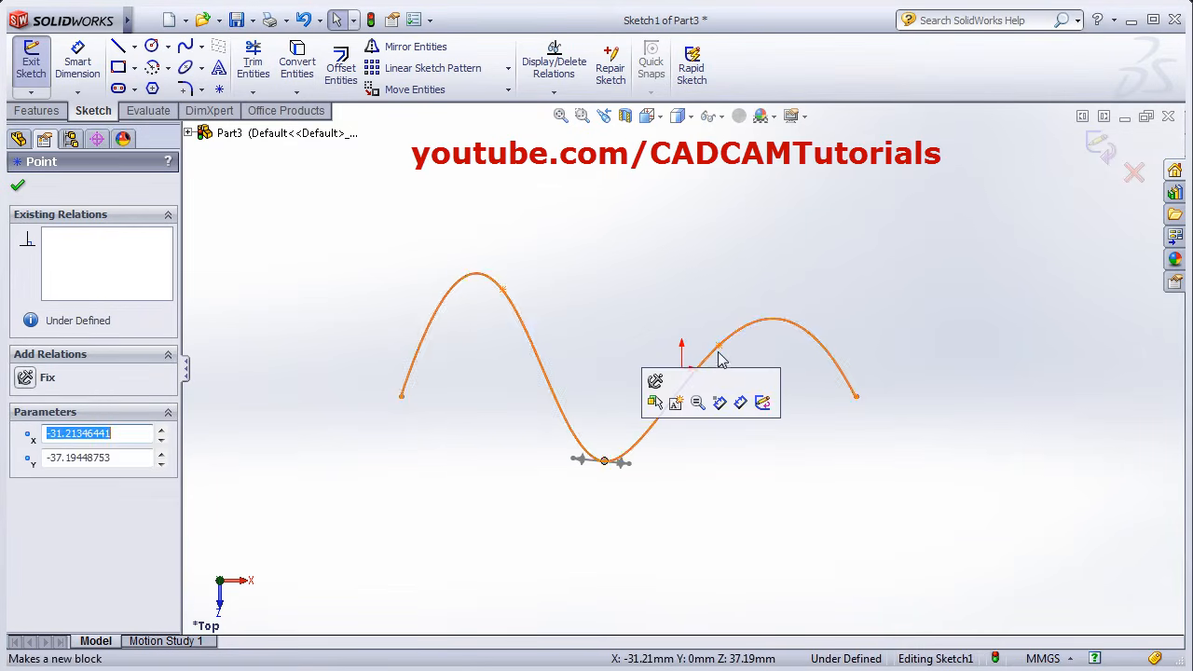
{"action": "left_click_drag", "start_coordinate": [718, 333], "coordinate": [759, 235]}
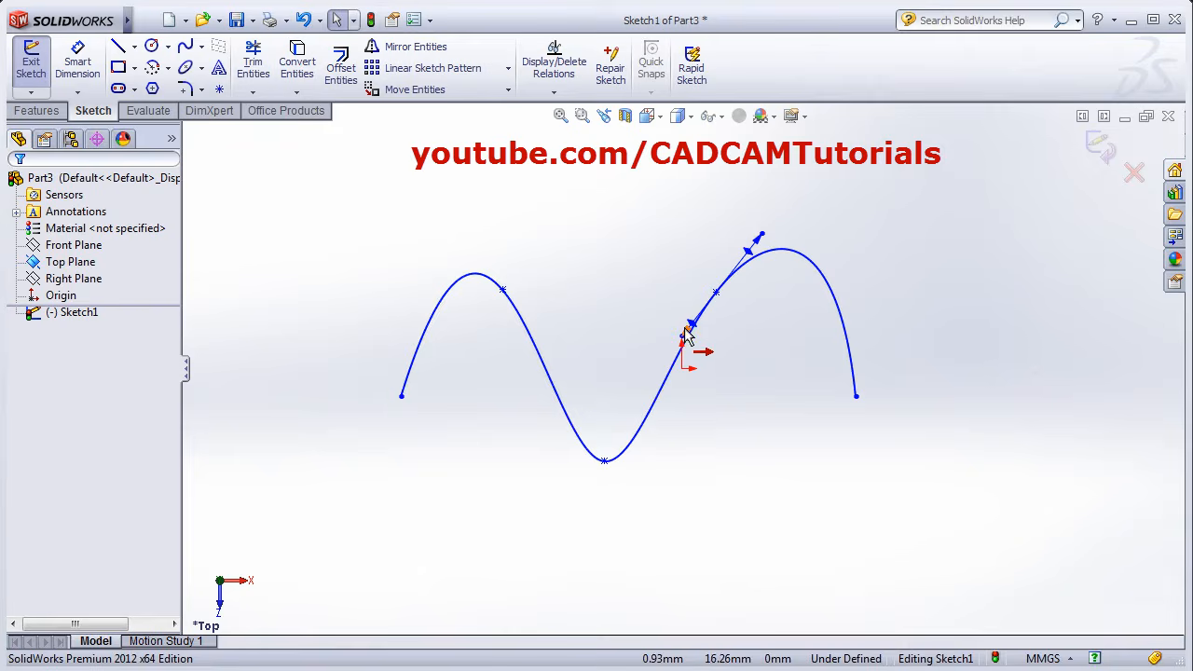
Reshape the spline freehand with the tangent handles at its start, third, fourth and end points.
{"action": "left_click_drag", "start_coordinate": [686, 335], "coordinate": [629, 353]}
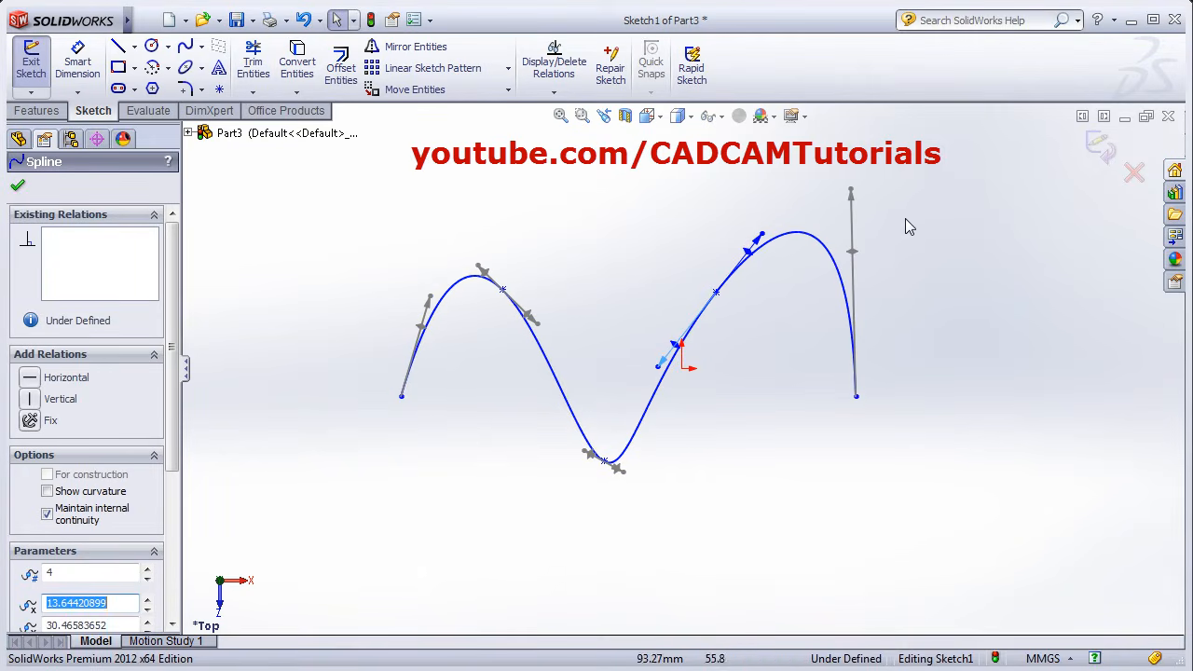
{"action": "left_click_drag", "start_coordinate": [851, 192], "coordinate": [900, 251]}
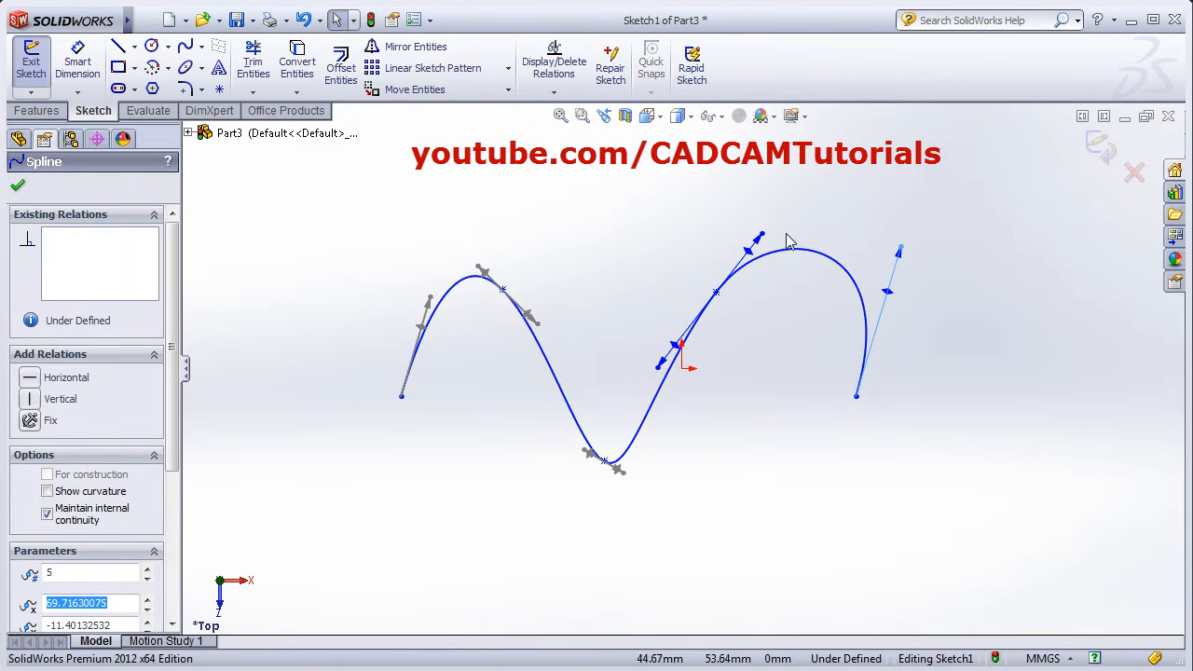
{"action": "left_click_drag", "start_coordinate": [761, 235], "coordinate": [657, 235]}
{"action": "left_click_drag", "start_coordinate": [656, 370], "coordinate": [743, 382]}
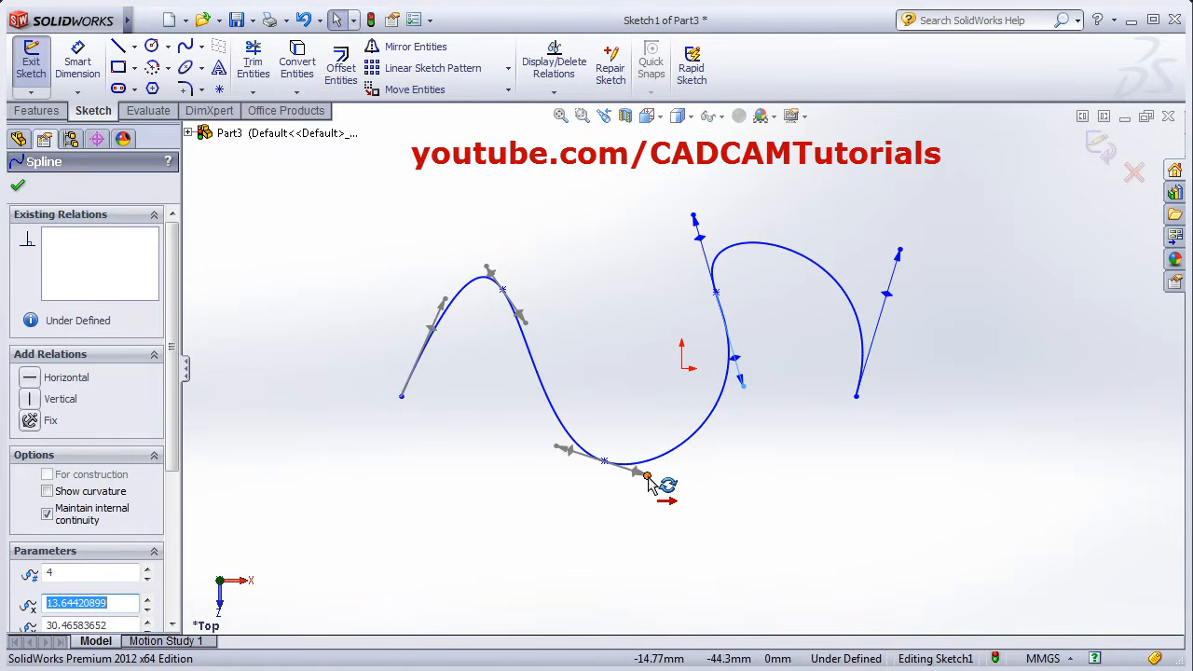
{"action": "mouse_move", "coordinate": [653, 488]}
{"action": "left_mouse_down"}
{"action": "mouse_move", "coordinate": [655, 506]}
{"action": "mouse_move", "coordinate": [610, 513]}
{"action": "mouse_move", "coordinate": [671, 488]}
{"action": "left_mouse_up"}
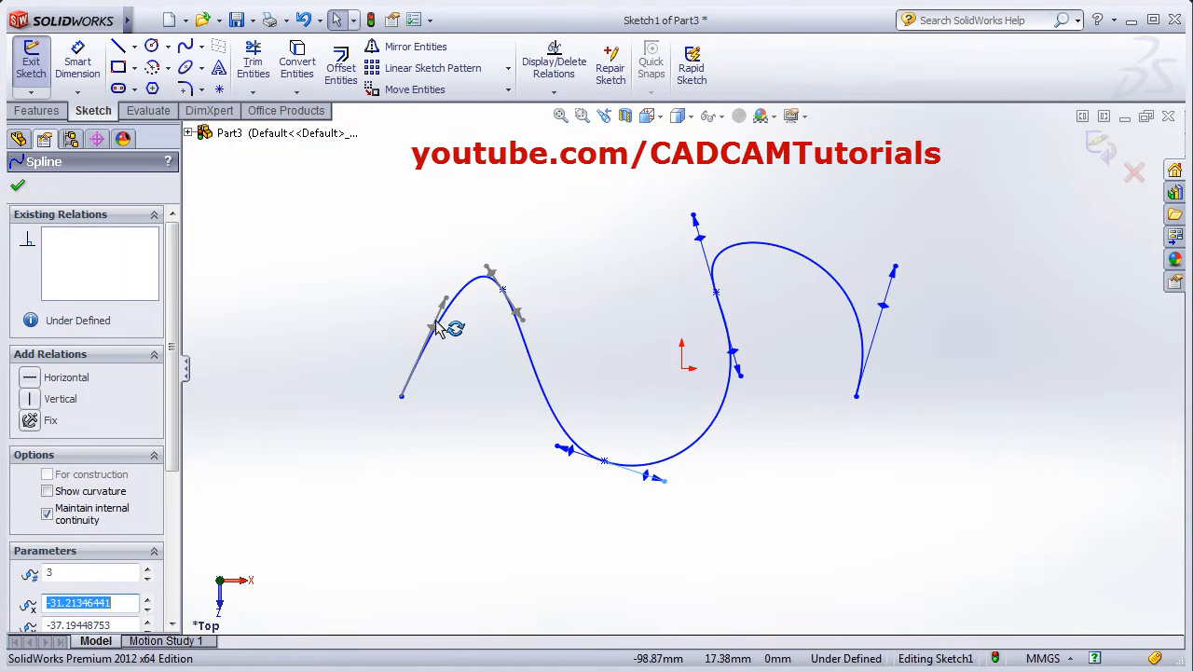
{"action": "mouse_move", "coordinate": [444, 310]}
{"action": "left_mouse_down"}
{"action": "mouse_move", "coordinate": [434, 378]}
{"action": "mouse_move", "coordinate": [447, 266]}
{"action": "mouse_move", "coordinate": [444, 322]}
{"action": "left_mouse_up"}
{"action": "left_click", "coordinate": [618, 297]}
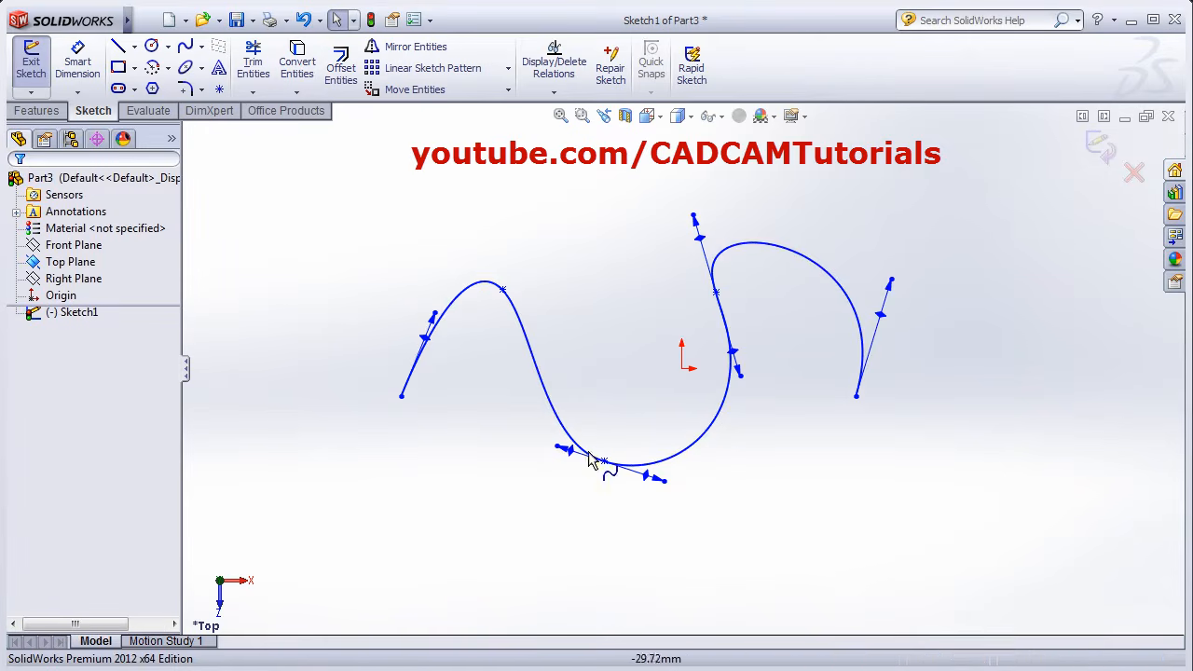
Delete the entire spline from the sketch.
{"action": "left_click", "coordinate": [544, 389]}
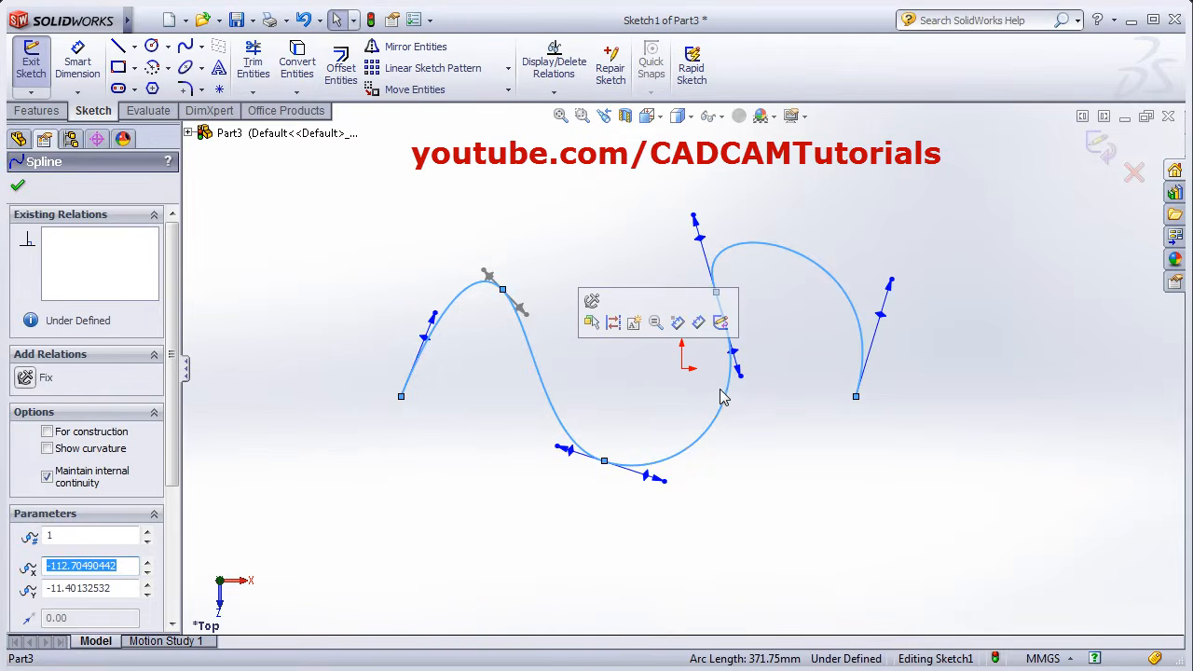
{"action": "key", "text": "Delete"}
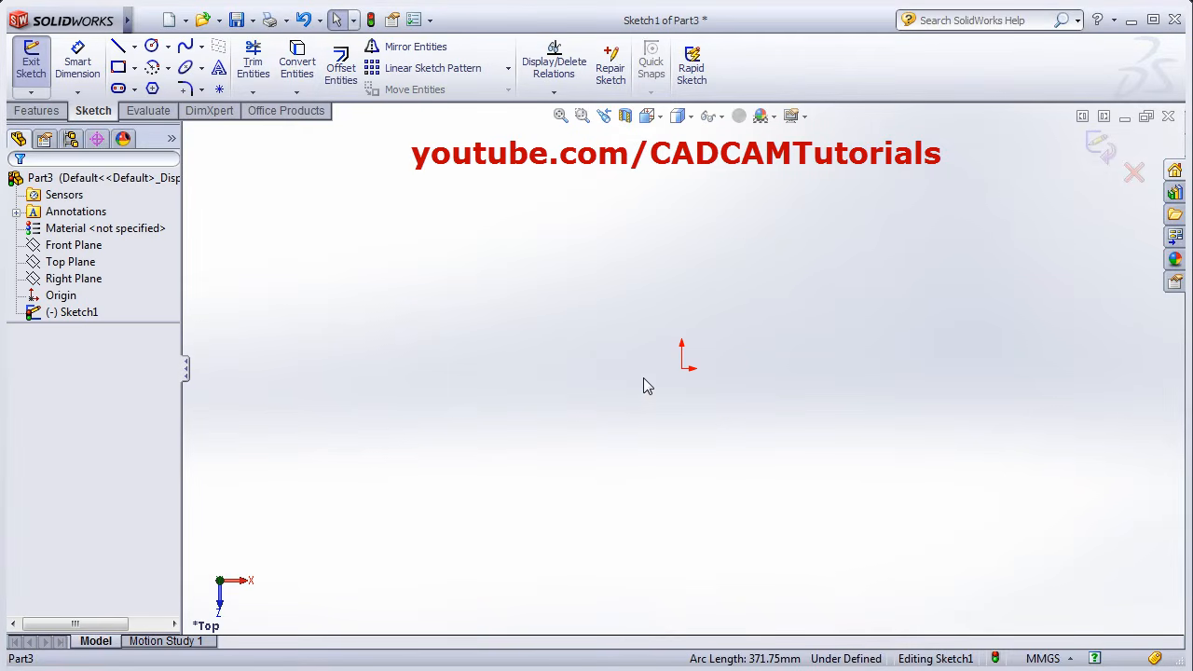
Sketch two connected lines forming an open V beside the origin, the first about 55 mm and the second about 62 mm long.
{"action": "left_click", "coordinate": [203, 48]}
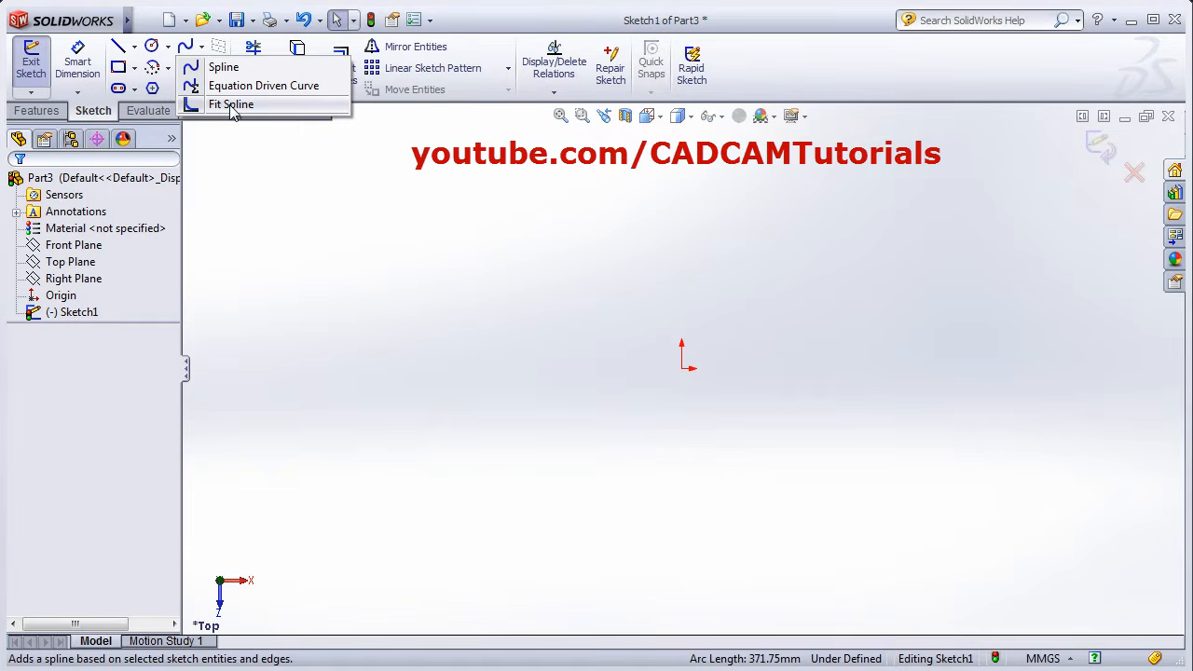
{"action": "left_click", "coordinate": [375, 229]}
{"action": "left_click", "coordinate": [119, 48]}
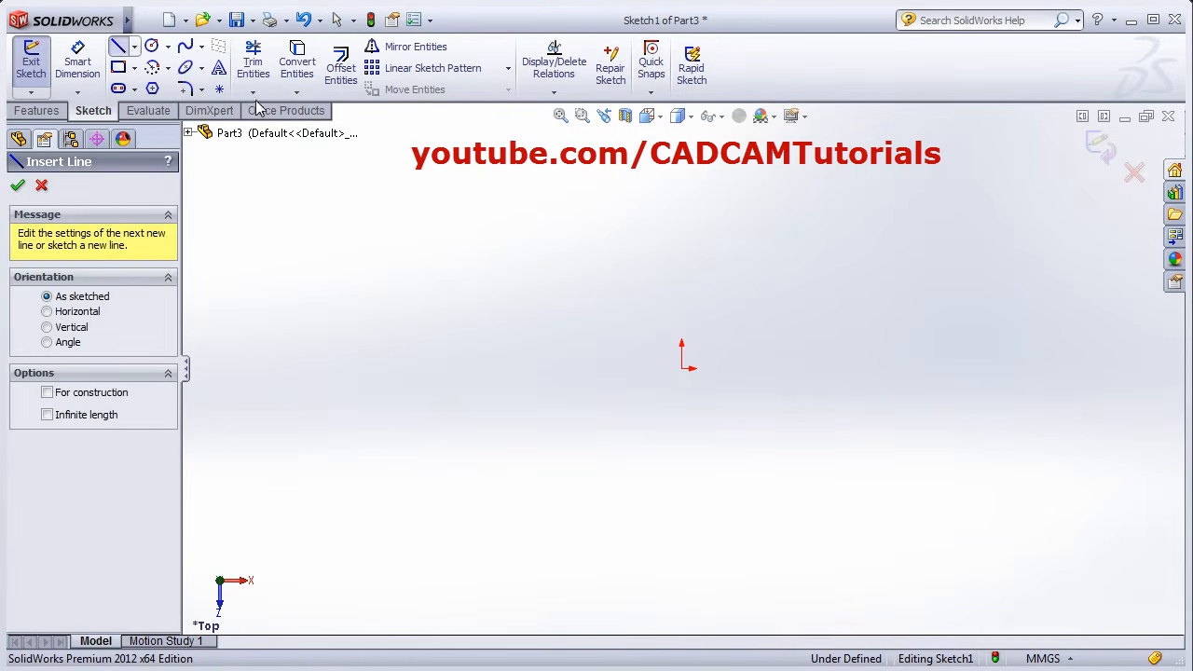
{"action": "left_click", "coordinate": [495, 308]}
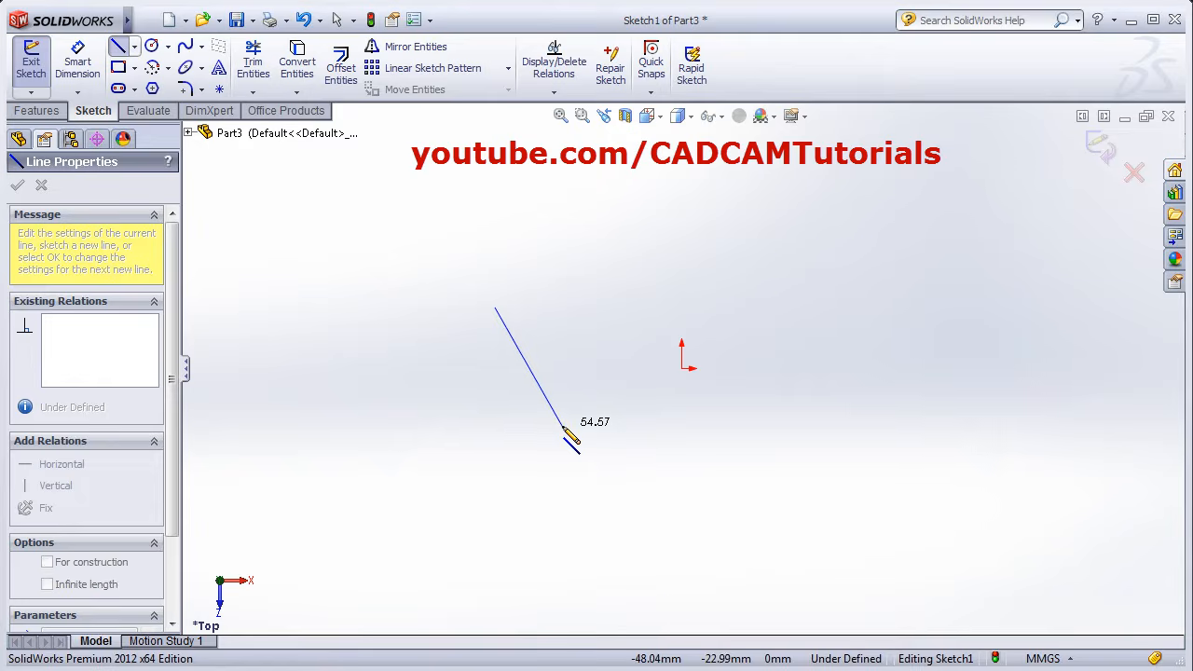
{"action": "left_click", "coordinate": [562, 425]}
{"action": "left_click", "coordinate": [662, 308]}
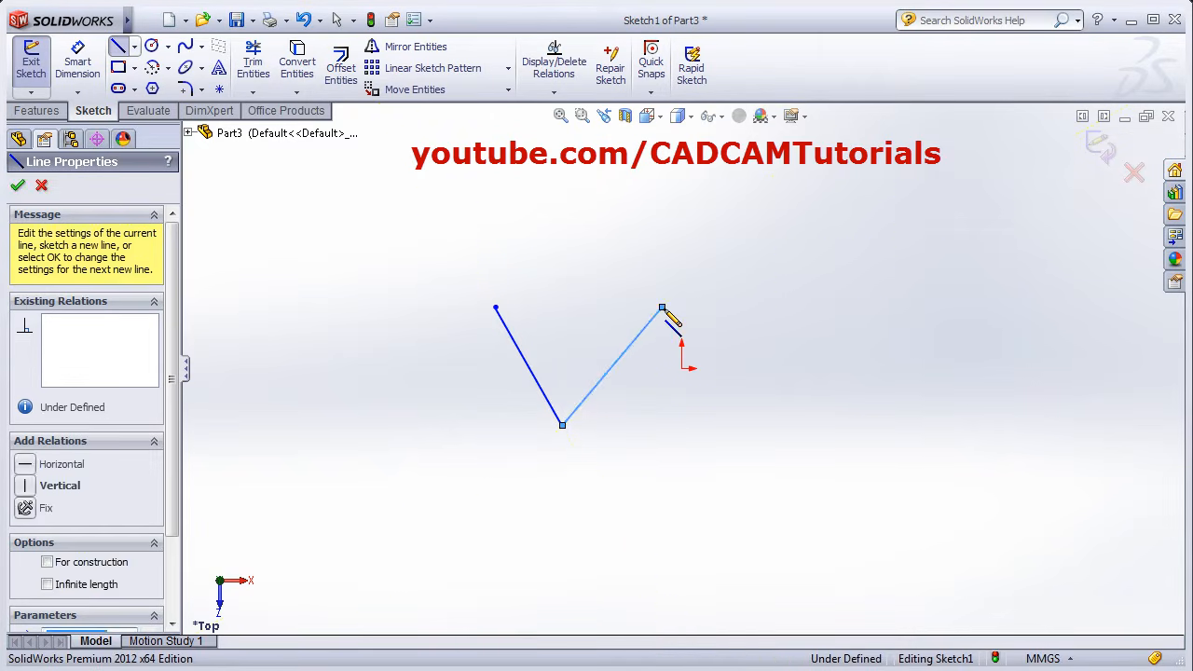
{"action": "key", "text": "Escape"}
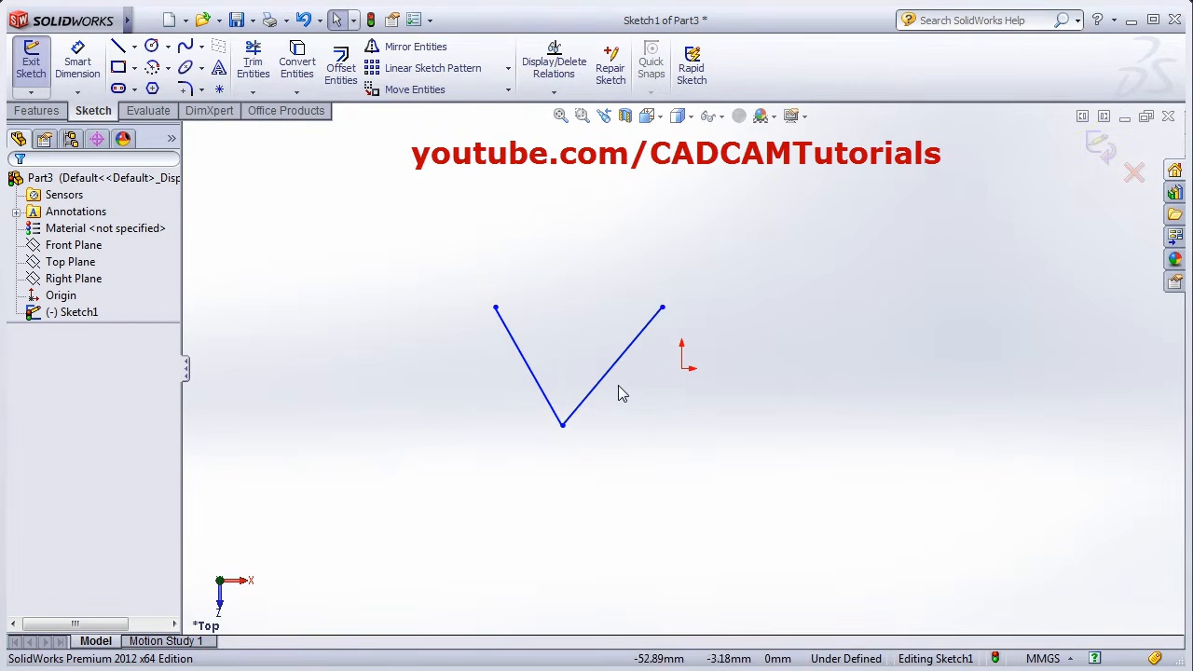
Start a Fit Spline on both lines of the V and set its tolerance to 10.24 mm.
{"action": "left_click", "coordinate": [202, 48]}
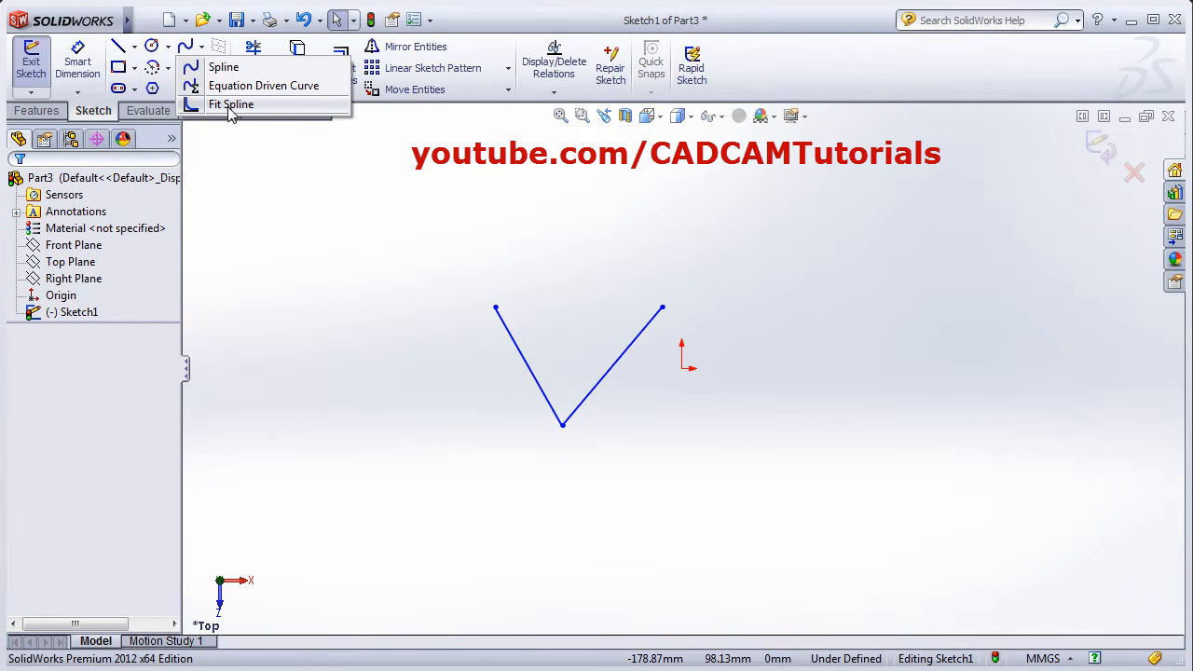
{"action": "left_click", "coordinate": [231, 104]}
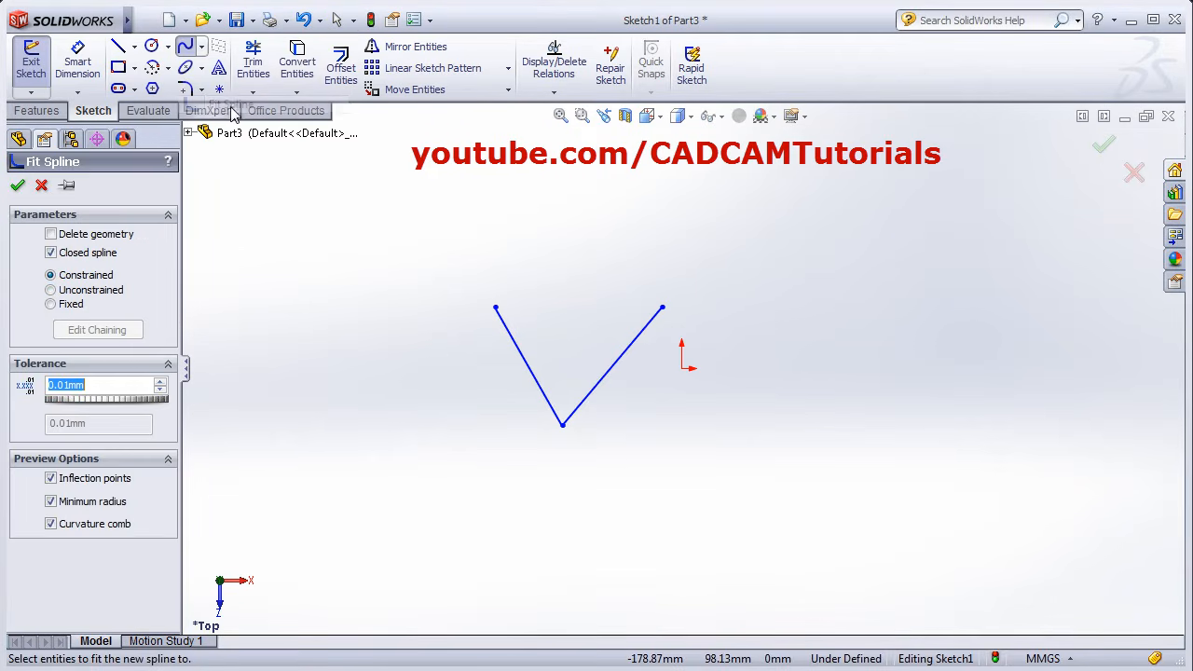
{"action": "left_click", "coordinate": [527, 367]}
{"action": "left_click", "coordinate": [608, 388]}
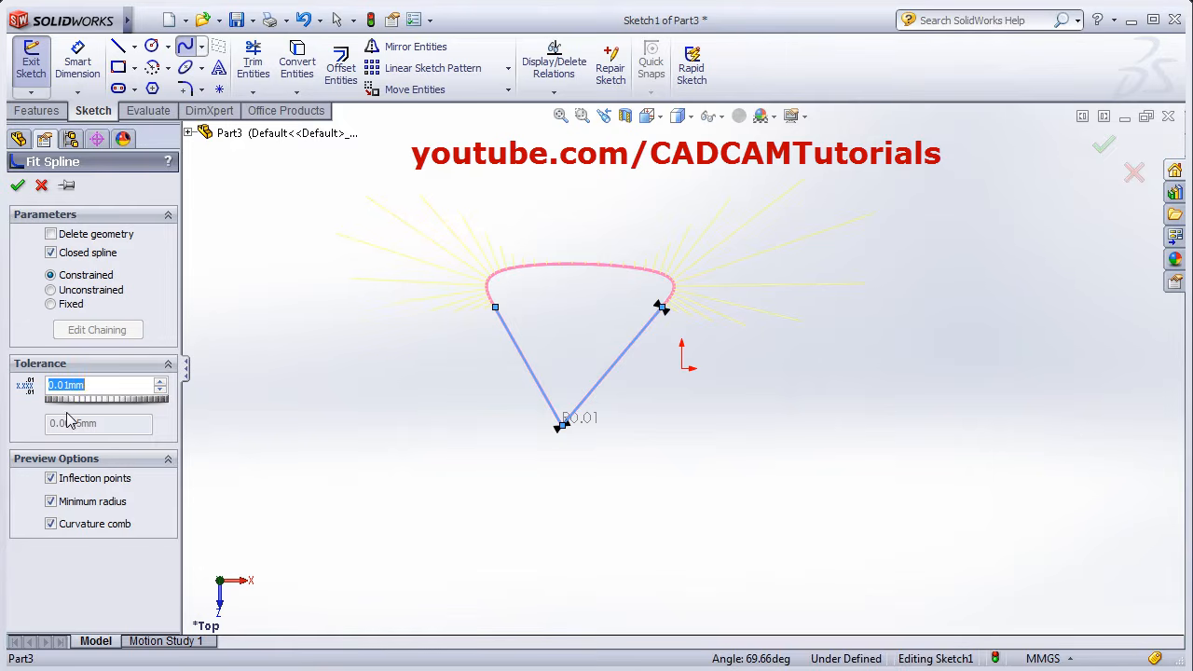
{"action": "mouse_move", "coordinate": [106, 407]}
{"action": "left_mouse_down"}
{"action": "mouse_move", "coordinate": [126, 406]}
{"action": "mouse_move", "coordinate": [114, 406]}
{"action": "left_mouse_up"}
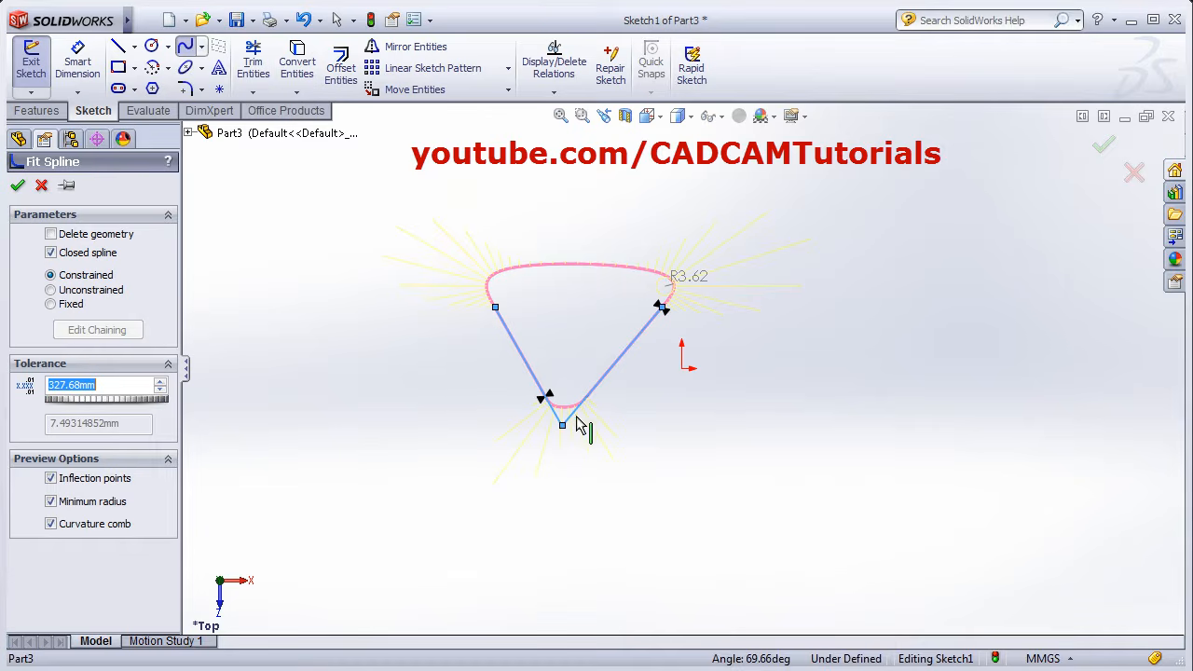
{"action": "left_click_drag", "start_coordinate": [80, 402], "coordinate": [56, 403]}
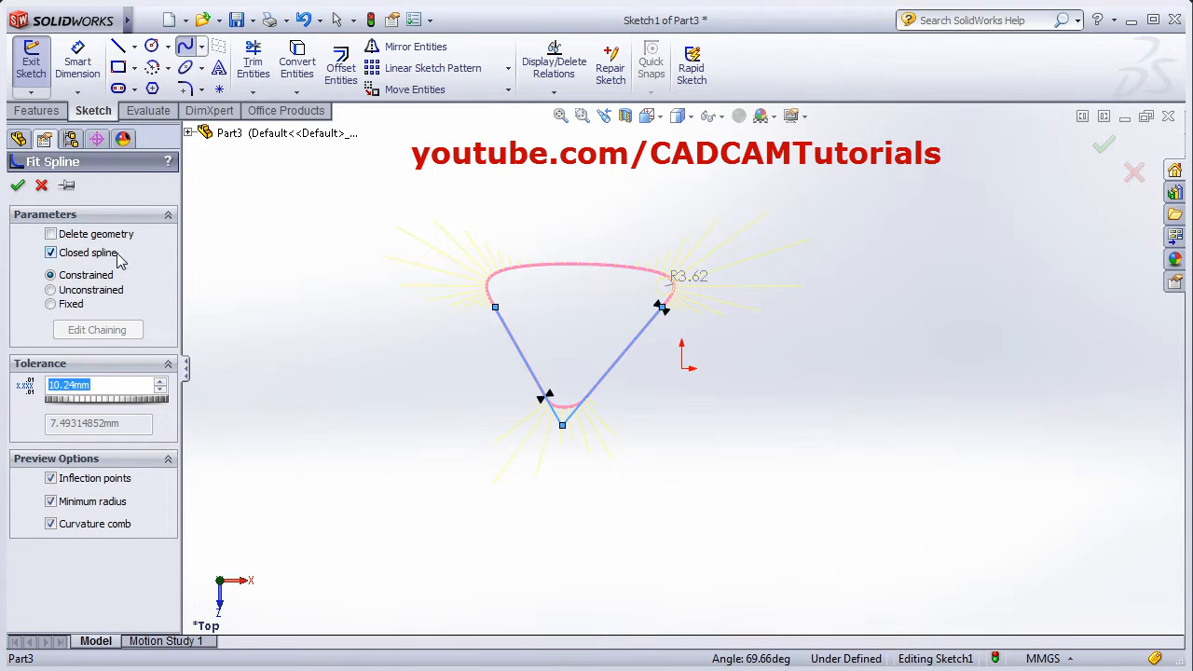
Turn off the Closed spline option and create the constrained fit spline as an open curve.
{"action": "left_click", "coordinate": [51, 254]}
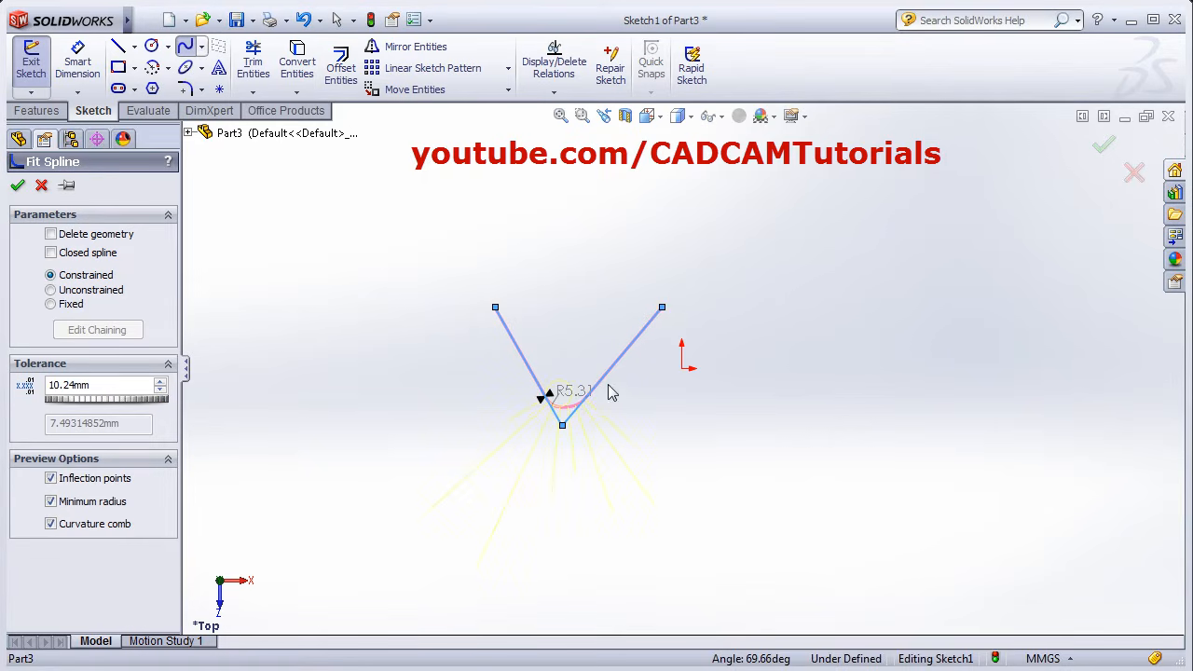
{"action": "left_click", "coordinate": [52, 254]}
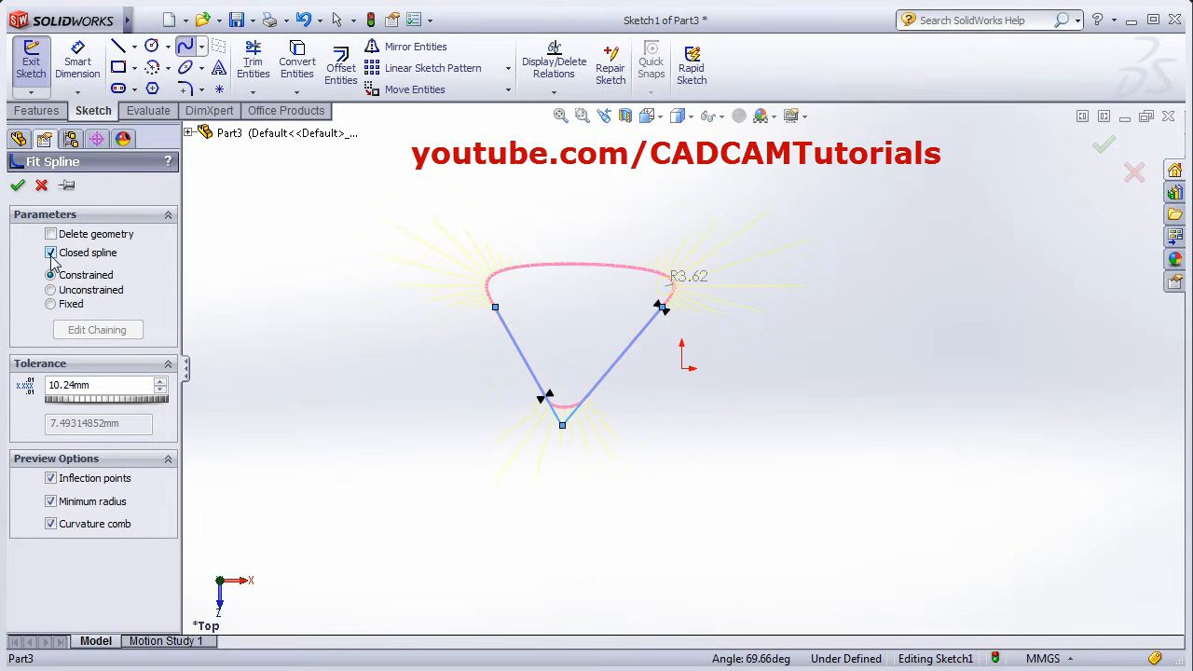
{"action": "left_click", "coordinate": [51, 255]}
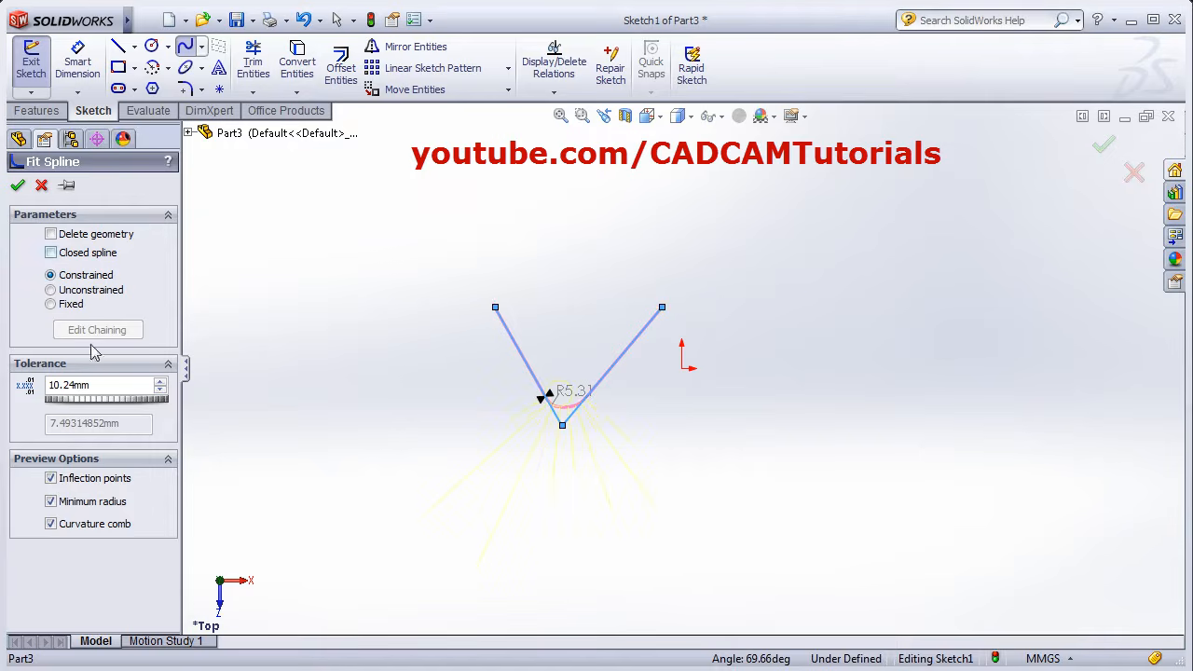
{"action": "left_click", "coordinate": [16, 187]}
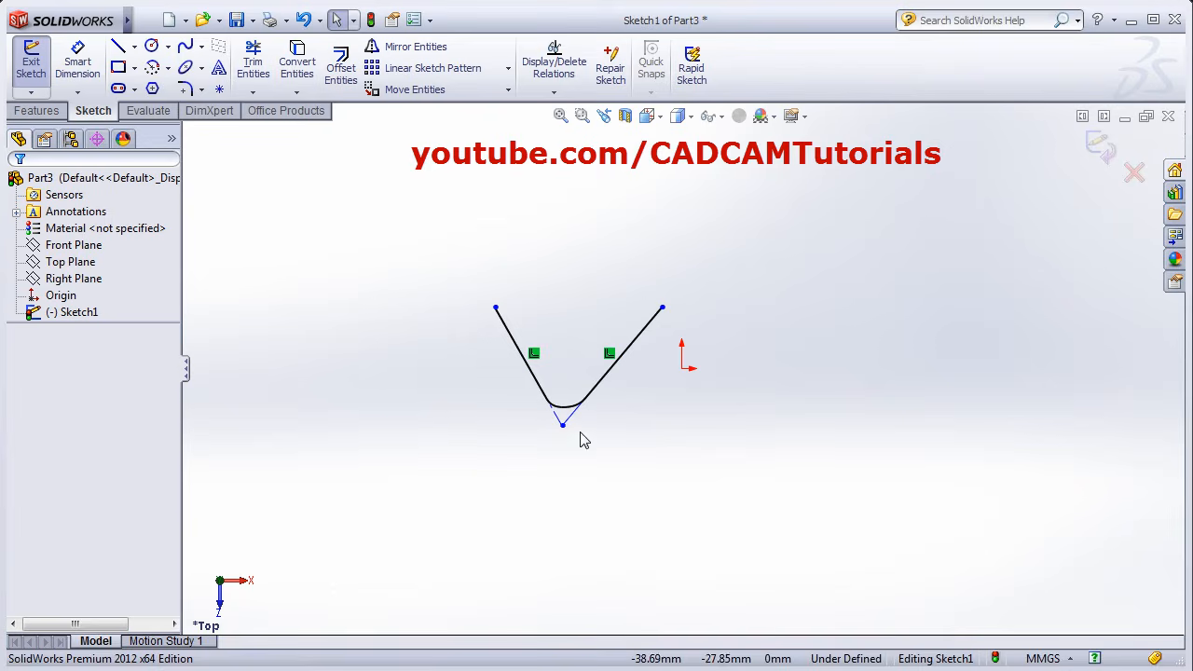
Delete the fit spline and both V-shaped construction lines to empty the sketch.
{"action": "left_click_drag", "start_coordinate": [445, 254], "coordinate": [756, 483]}
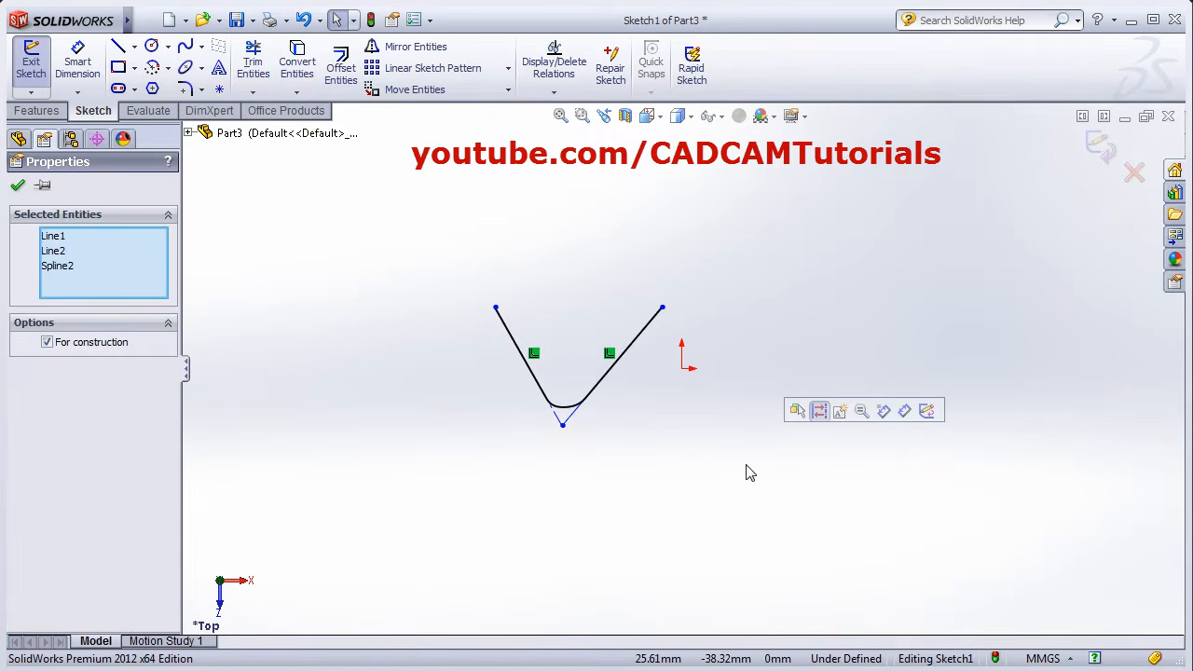
{"action": "left_click", "coordinate": [639, 438]}
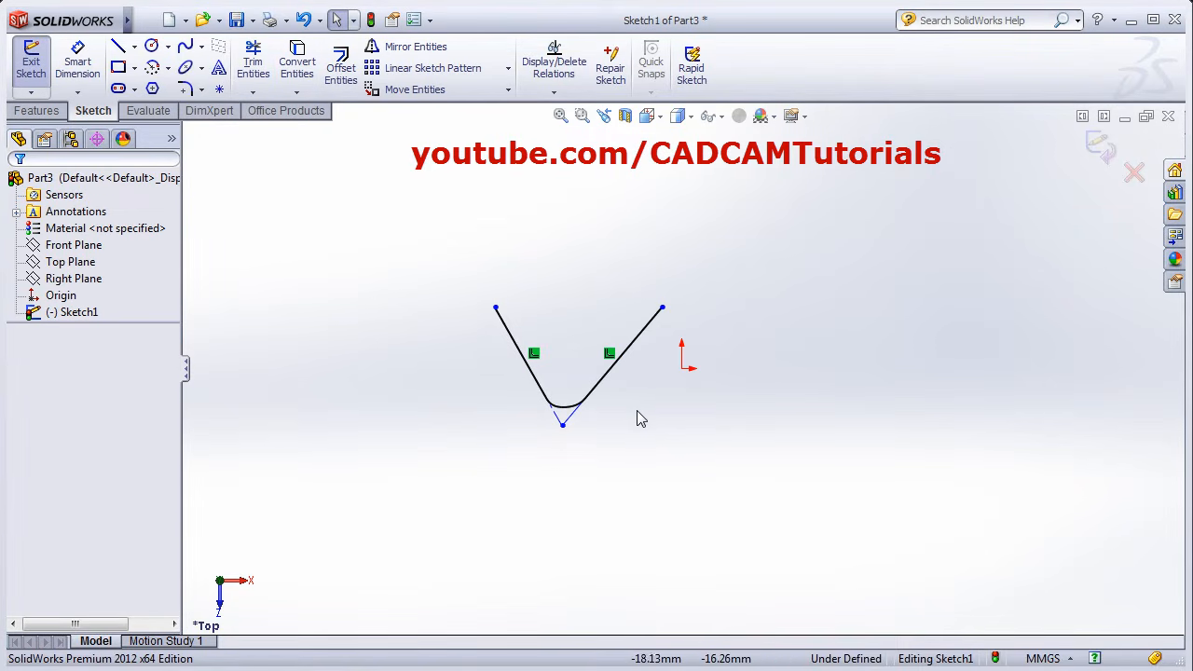
{"action": "left_click", "coordinate": [610, 379]}
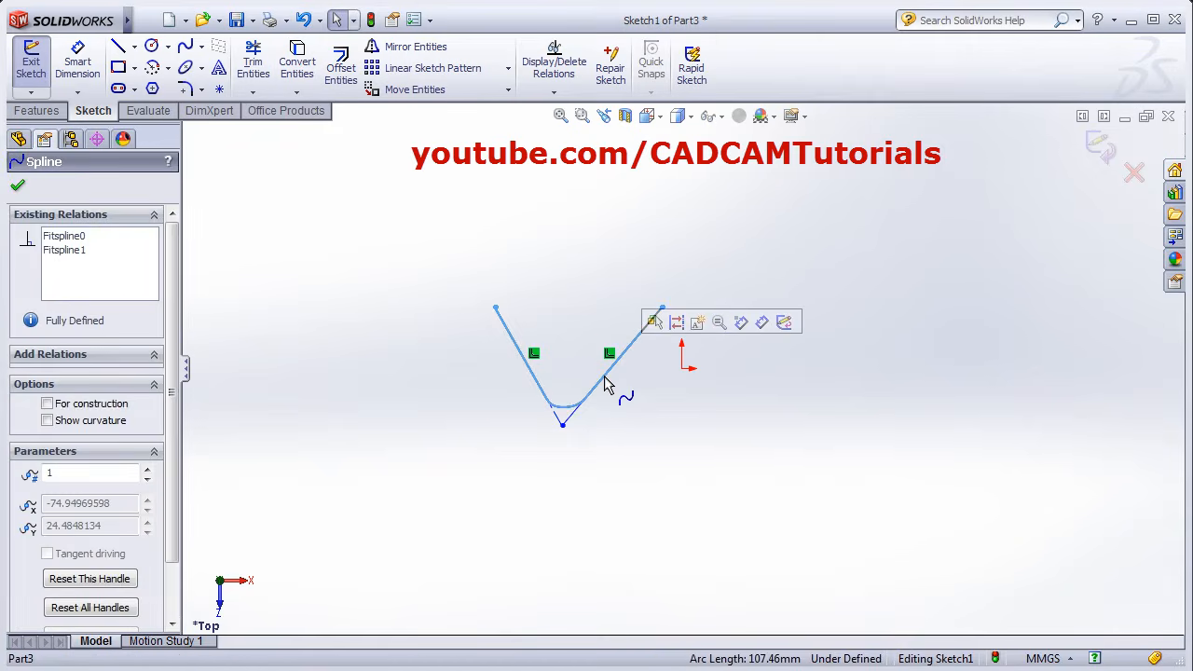
{"action": "key", "text": "Delete"}
{"action": "left_click", "coordinate": [554, 408]}
{"action": "key", "text": "Delete"}
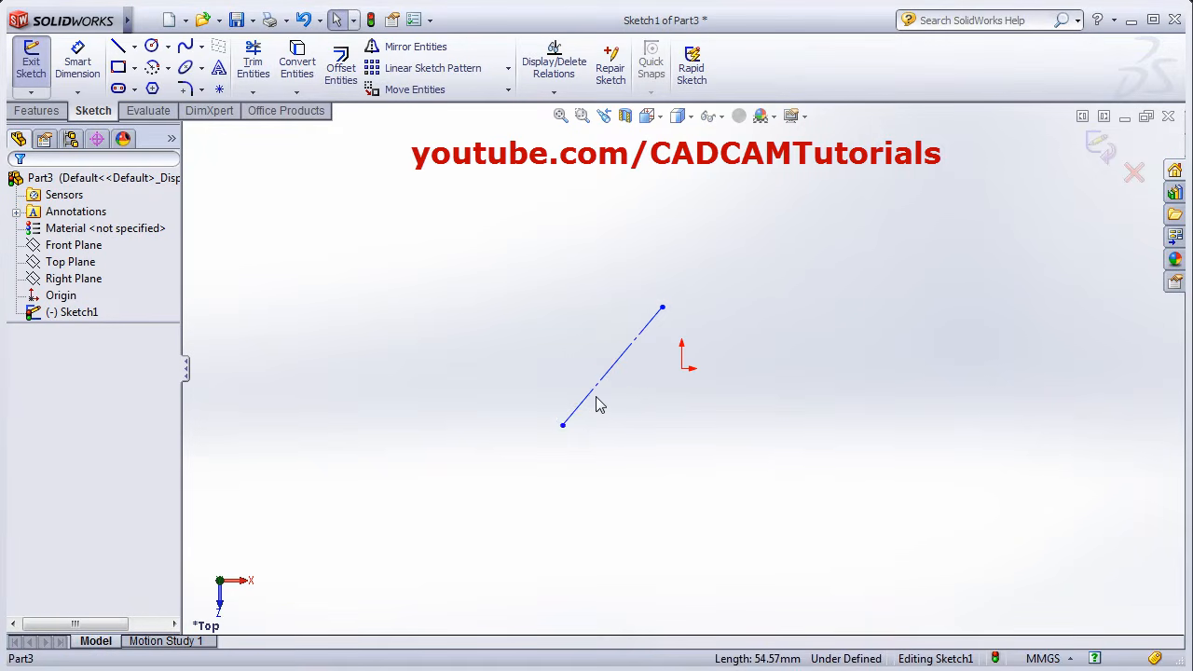
{"action": "left_click", "coordinate": [591, 393]}
{"action": "key", "text": "Delete"}
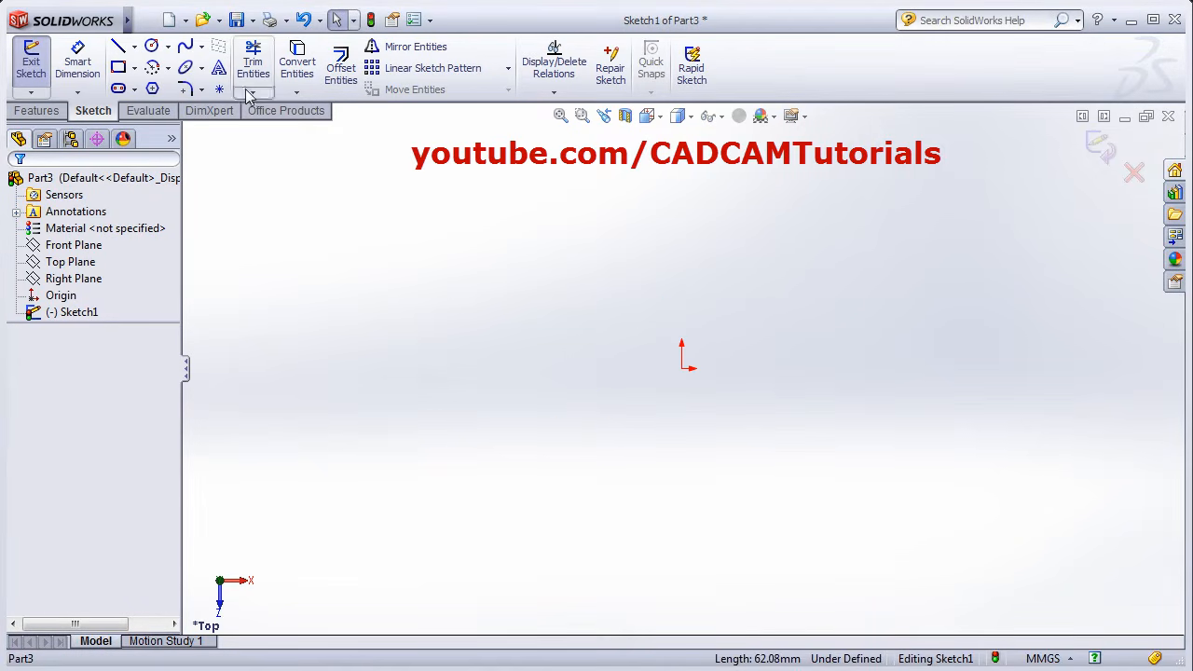
Sketch a corner rectangle starting at the origin and dimension its bottom edge to 100 mm.
{"action": "left_click", "coordinate": [118, 69]}
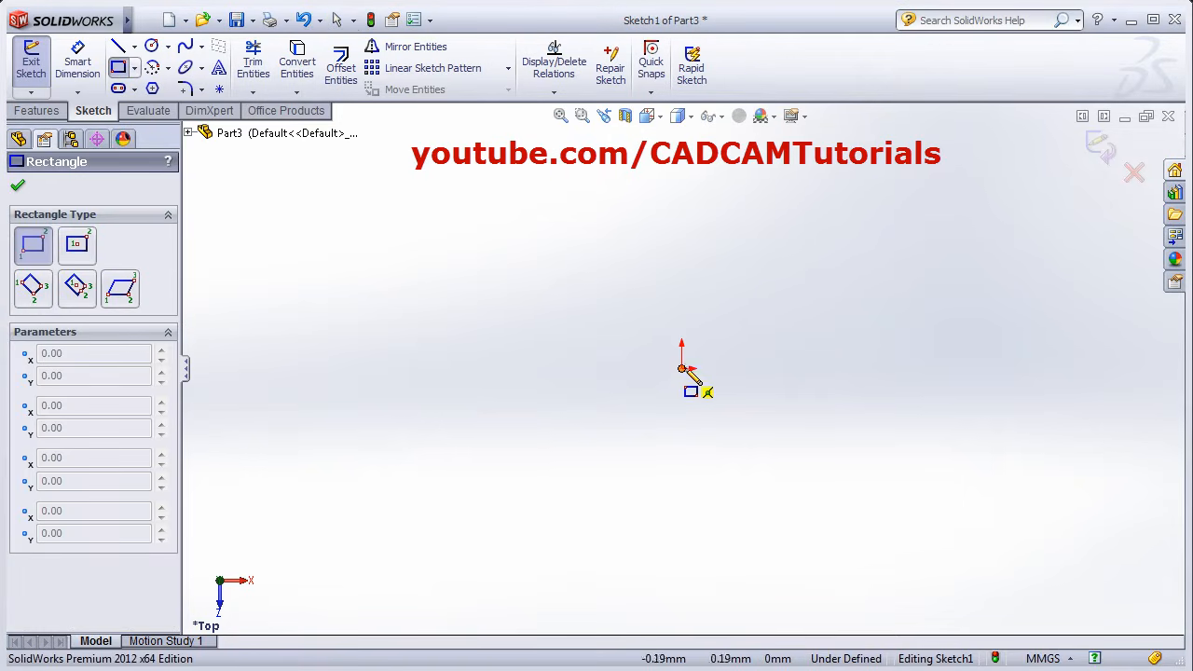
{"action": "mouse_move", "coordinate": [681, 368]}
{"action": "left_mouse_down"}
{"action": "mouse_move", "coordinate": [787, 330]}
{"action": "mouse_move", "coordinate": [934, 240]}
{"action": "mouse_move", "coordinate": [947, 218]}
{"action": "left_mouse_up"}
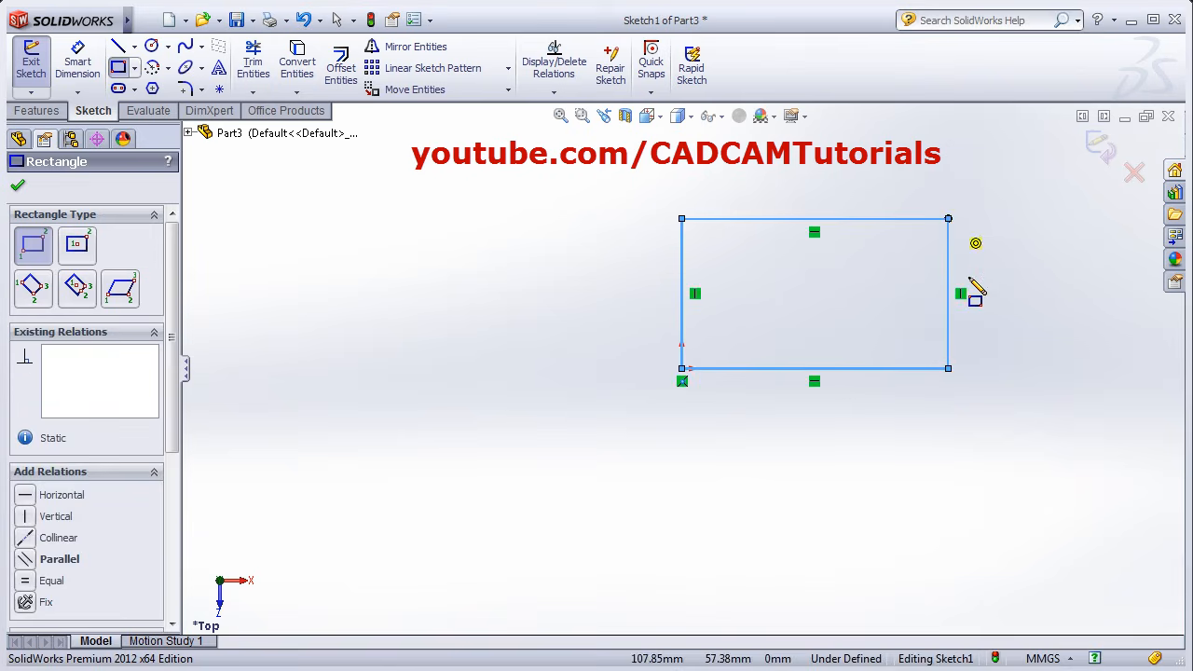
{"action": "left_click", "coordinate": [78, 64]}
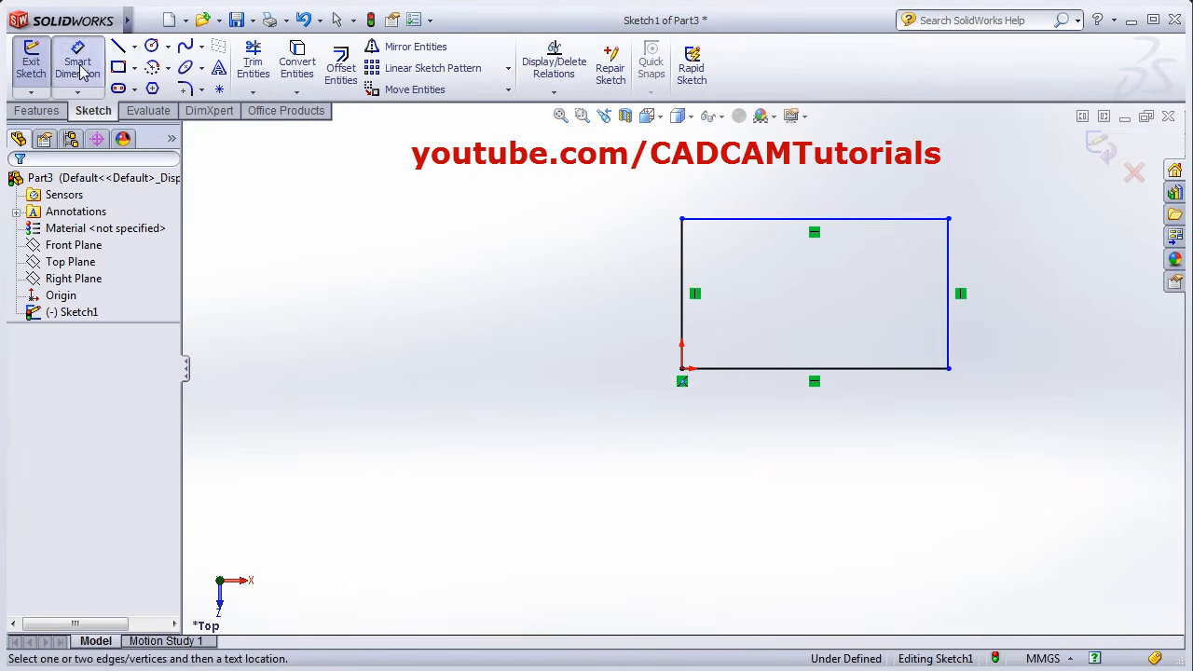
{"action": "left_click", "coordinate": [824, 369]}
{"action": "left_click", "coordinate": [820, 426]}
{"action": "type", "text": "100"}
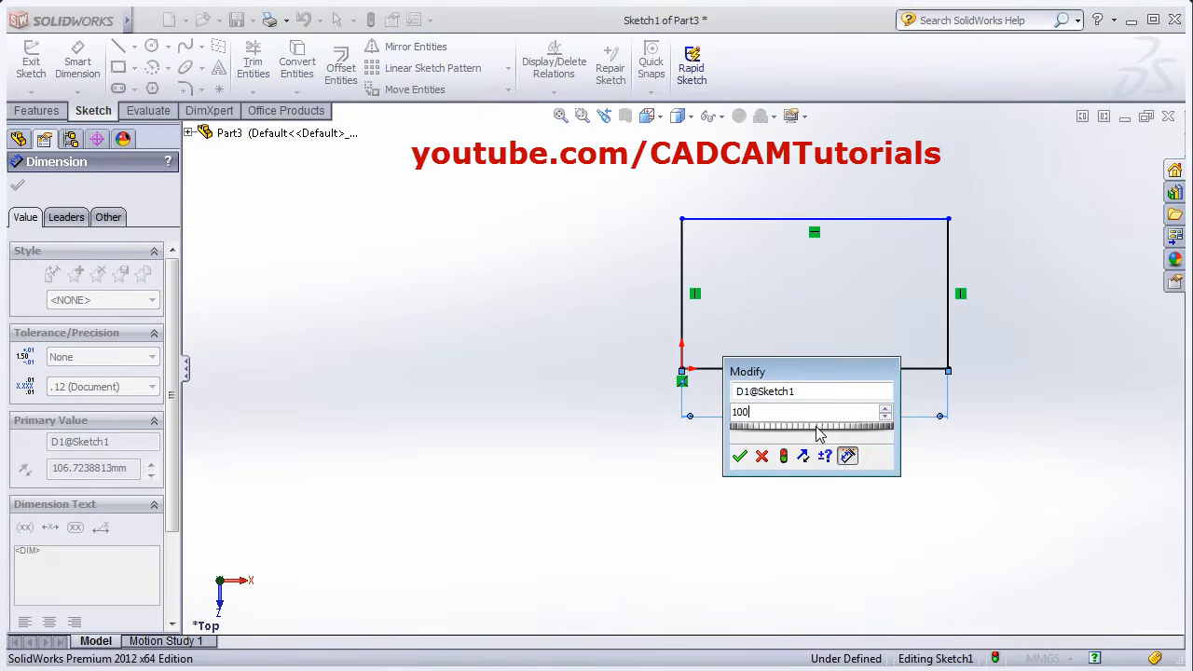
{"action": "key", "text": "Return"}
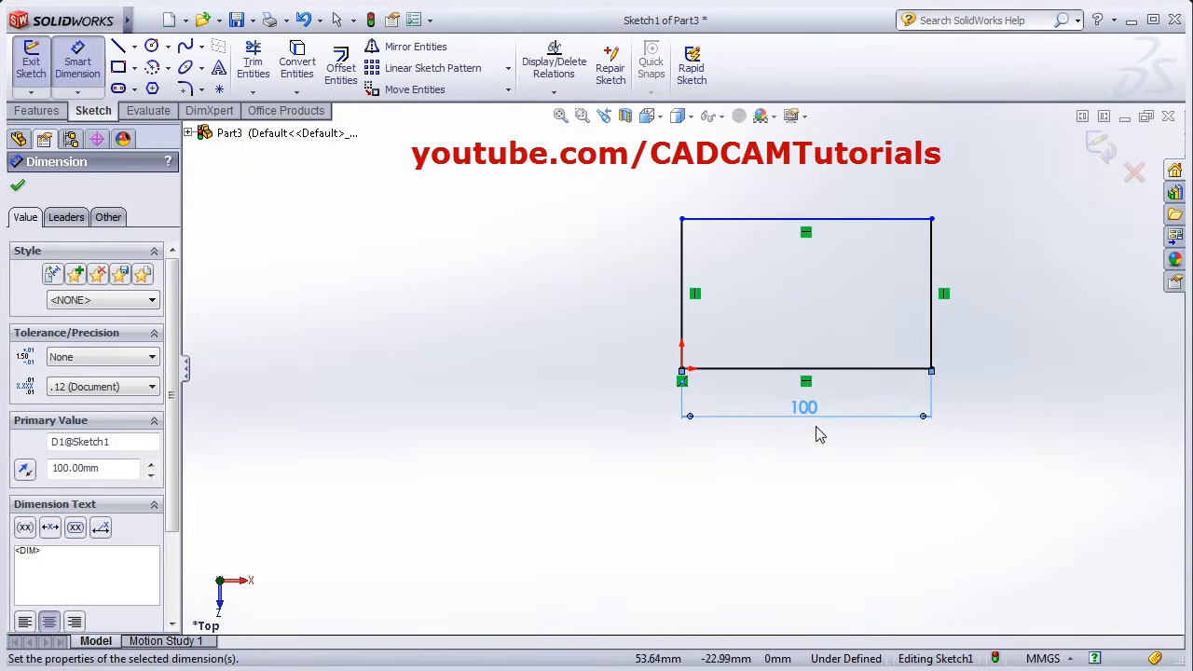
Dimension the rectangle's right vertical edge to 60 mm.
{"action": "left_click", "coordinate": [932, 321]}
{"action": "left_click", "coordinate": [1001, 293]}
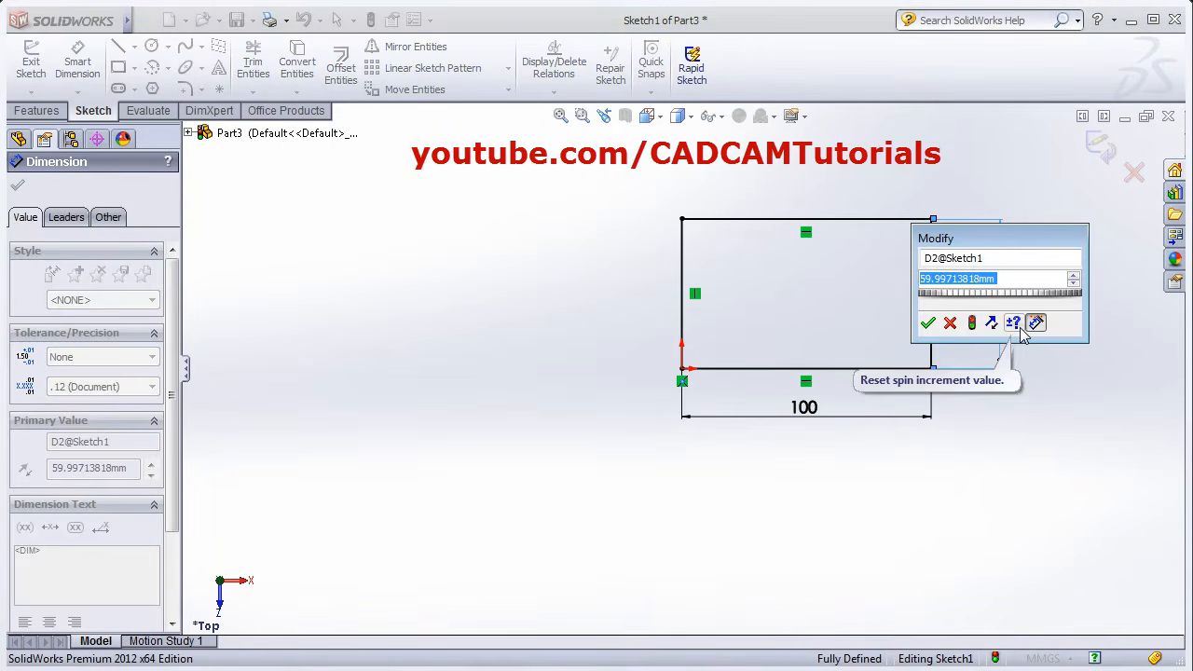
{"action": "type", "text": "60"}
{"action": "key", "text": "Return"}
{"action": "left_click", "coordinate": [269, 224]}
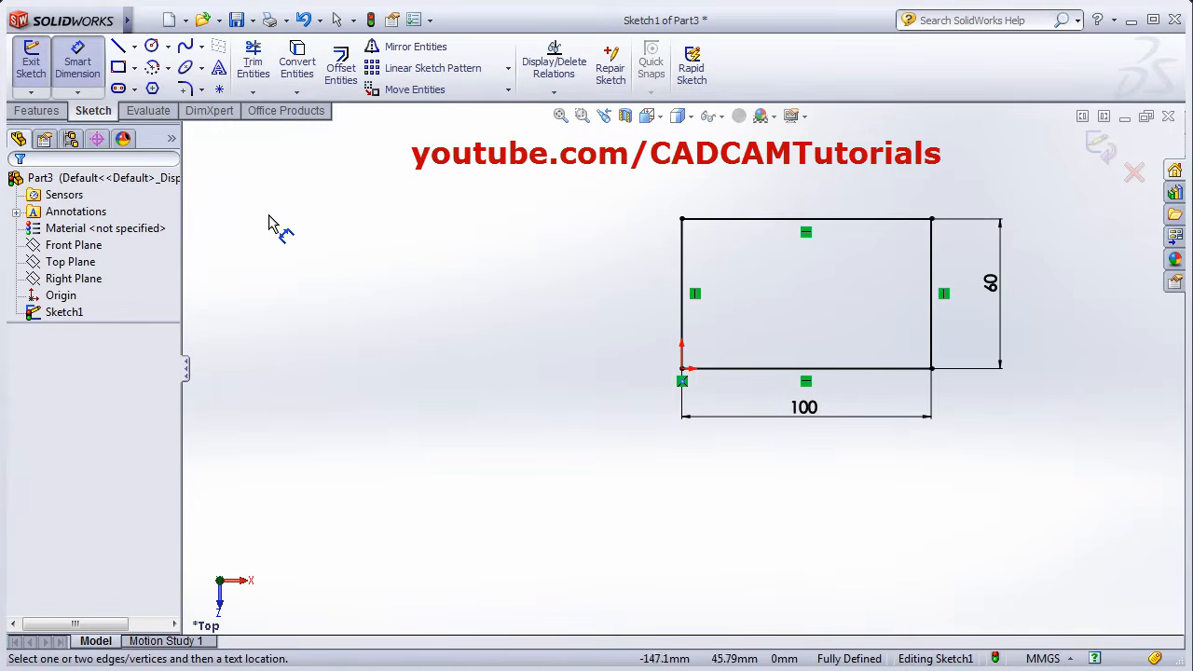
Sketch a center rectangle about 90 by 45 mm to the left of the dimensioned rectangle.
{"action": "left_click", "coordinate": [119, 68]}
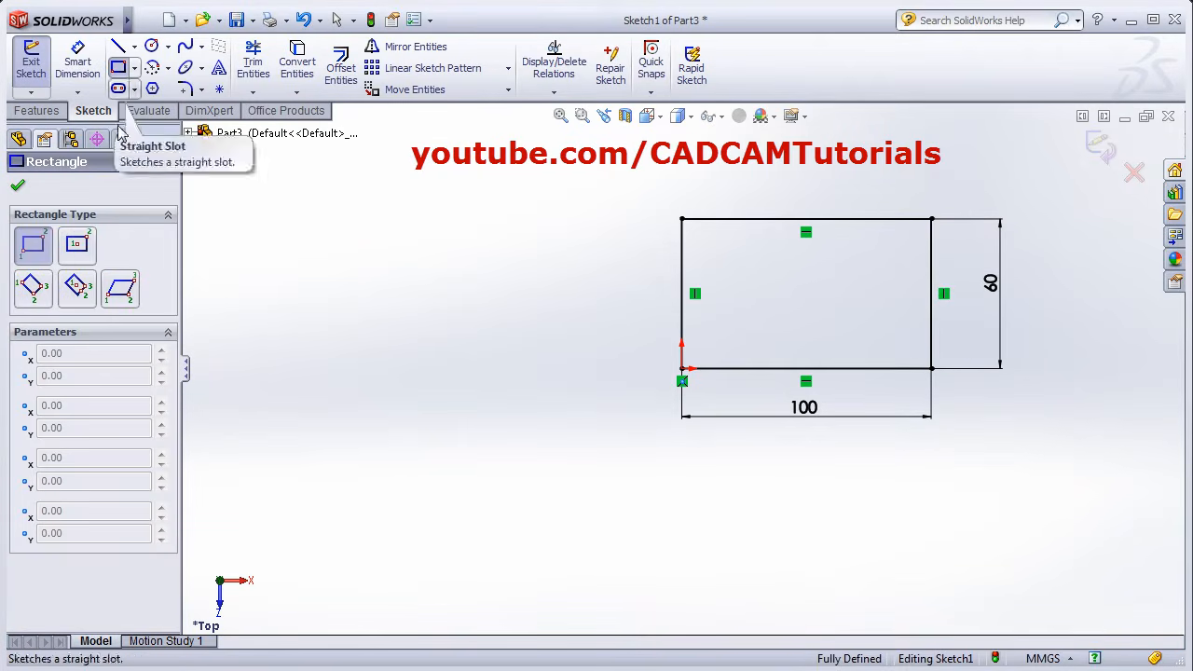
{"action": "left_click", "coordinate": [78, 245]}
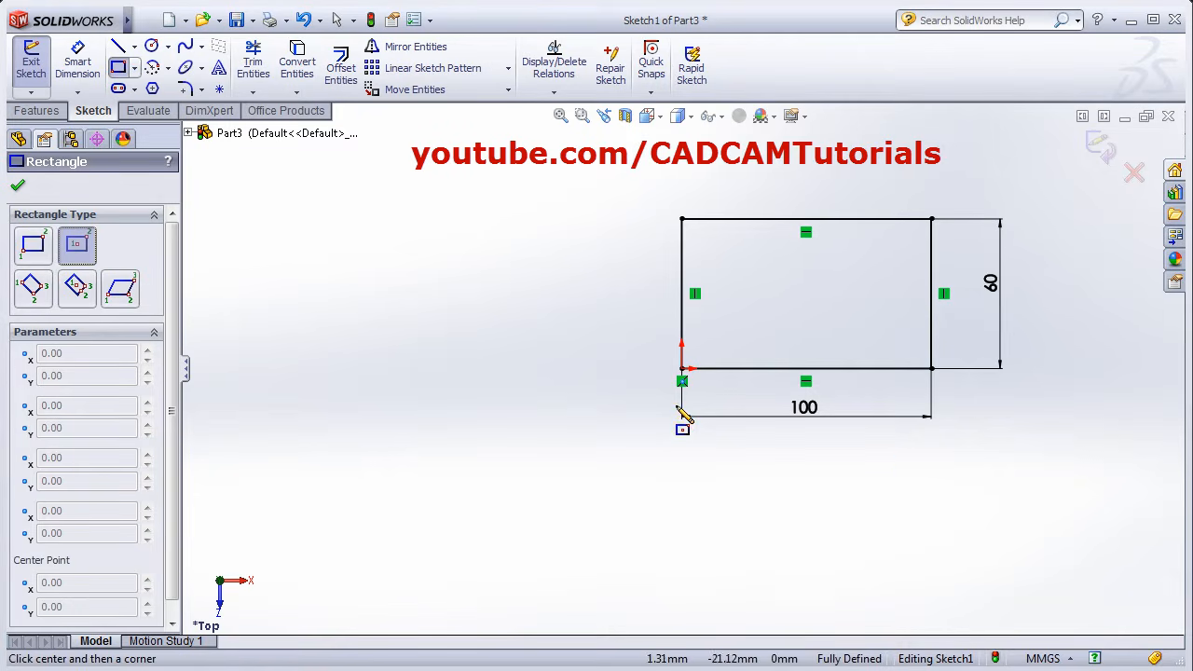
{"action": "left_click", "coordinate": [359, 394]}
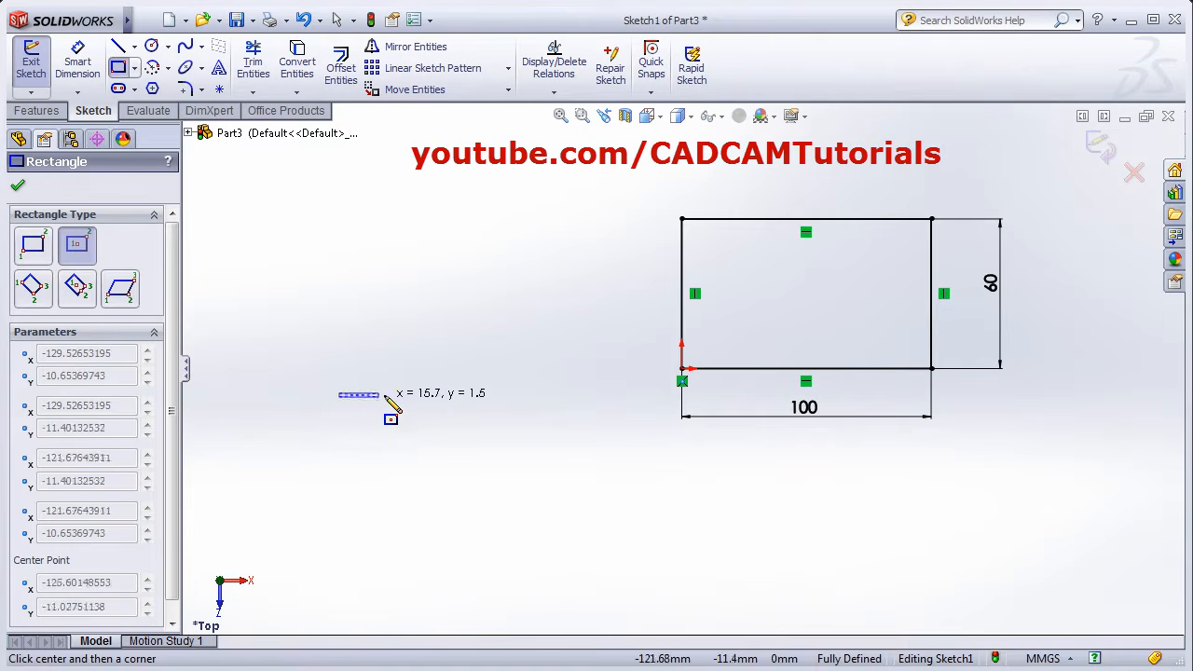
{"action": "left_click", "coordinate": [470, 338]}
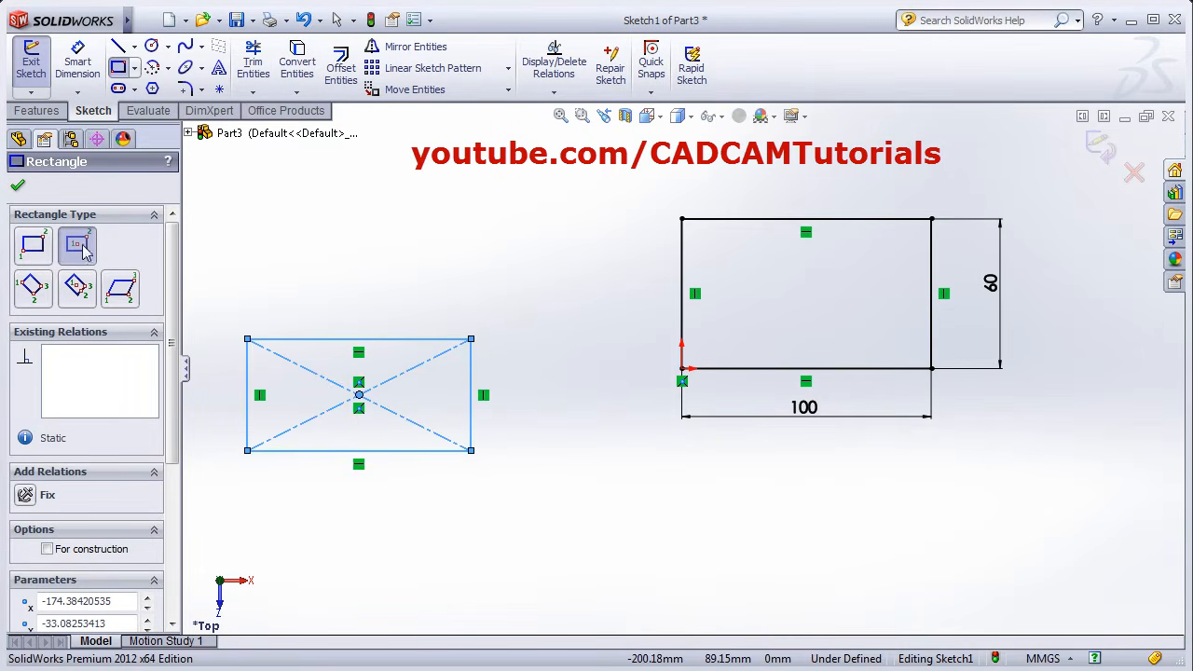
Sketch a tilted 3 Point Corner Rectangle above the center rectangle, its first edge about 99 mm long at about 21.5°.
{"action": "left_click", "coordinate": [29, 297]}
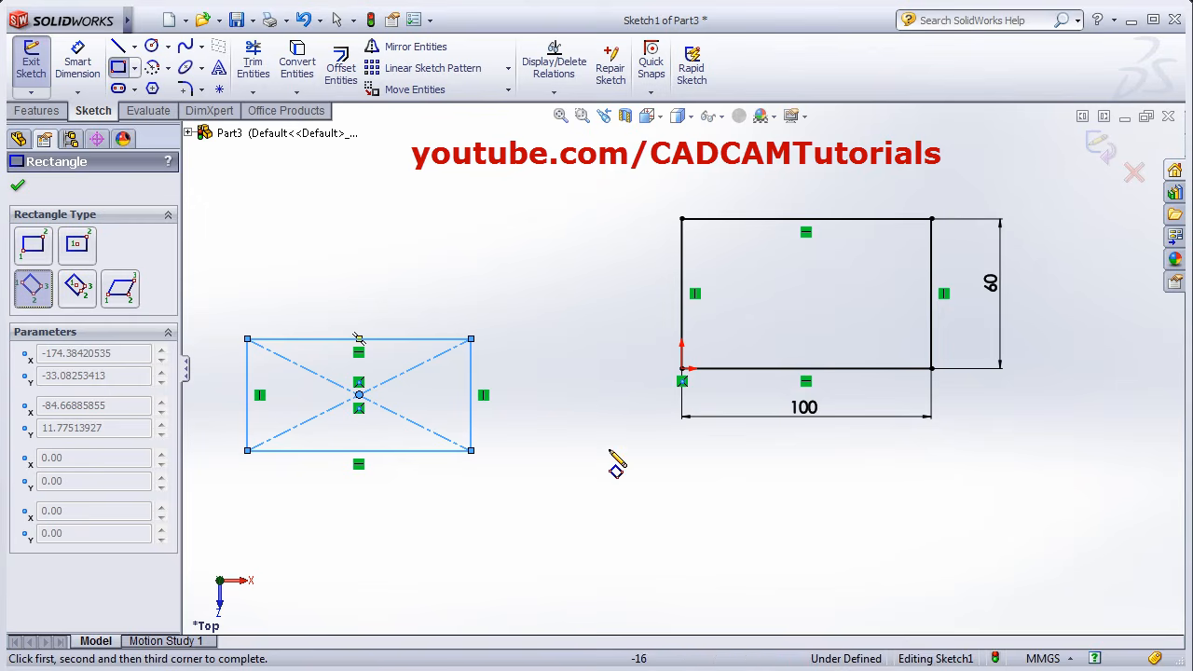
{"action": "middle_click_drag", "start_coordinate": [568, 381], "coordinate": [610, 437], "text": "shift"}
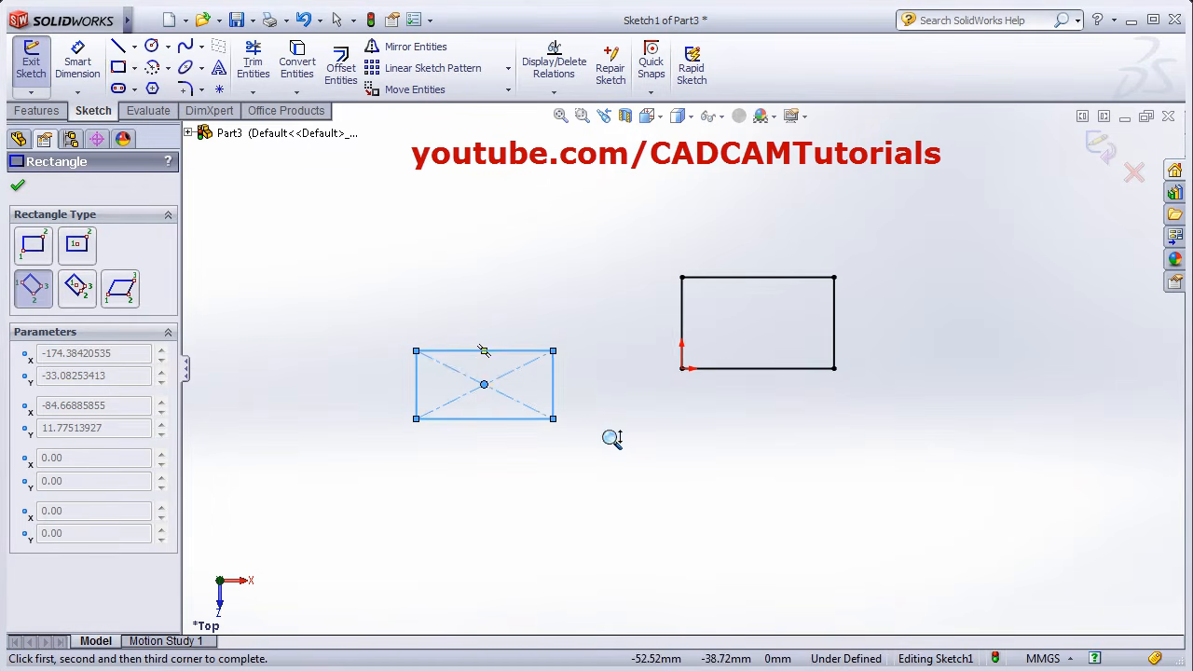
{"action": "left_click", "coordinate": [405, 266]}
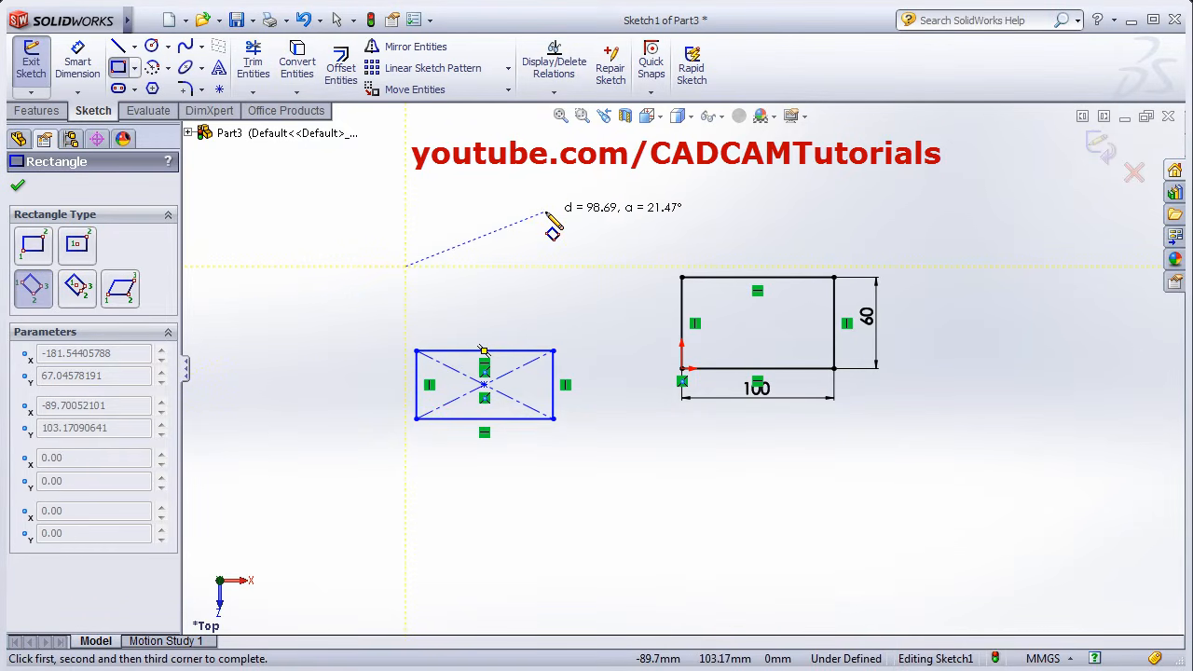
{"action": "left_click", "coordinate": [546, 213]}
{"action": "left_click", "coordinate": [527, 175]}
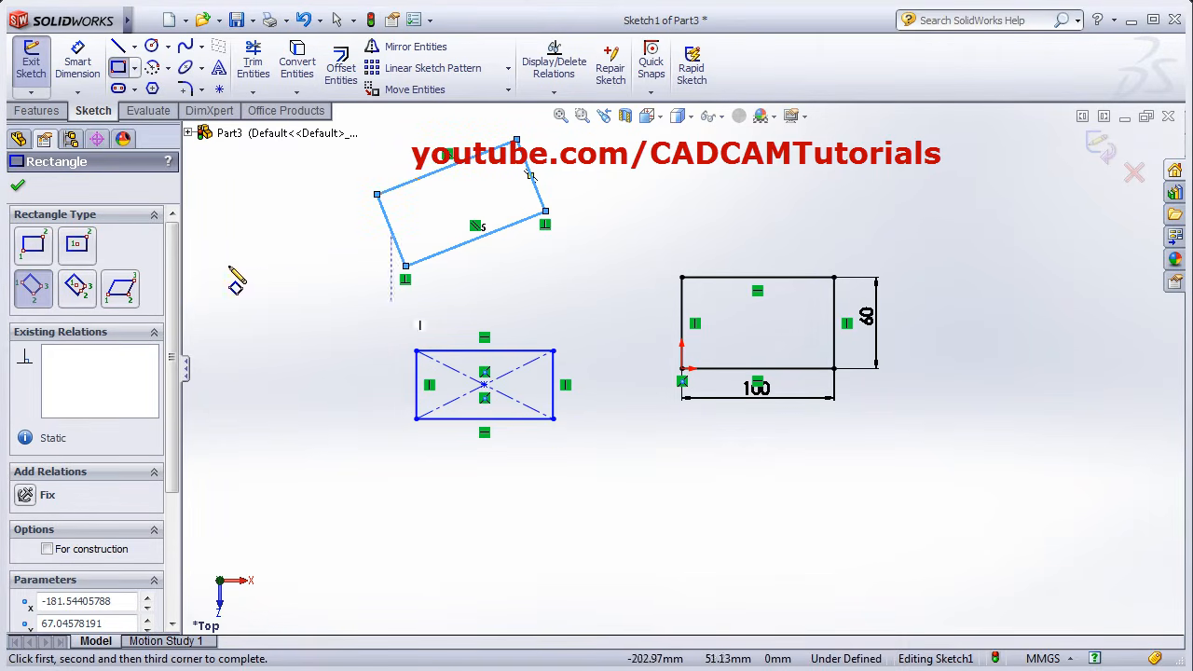
Sketch a horizontal 3 Point Center Rectangle about 124 by 71 mm below the other rectangles.
{"action": "left_click", "coordinate": [81, 294]}
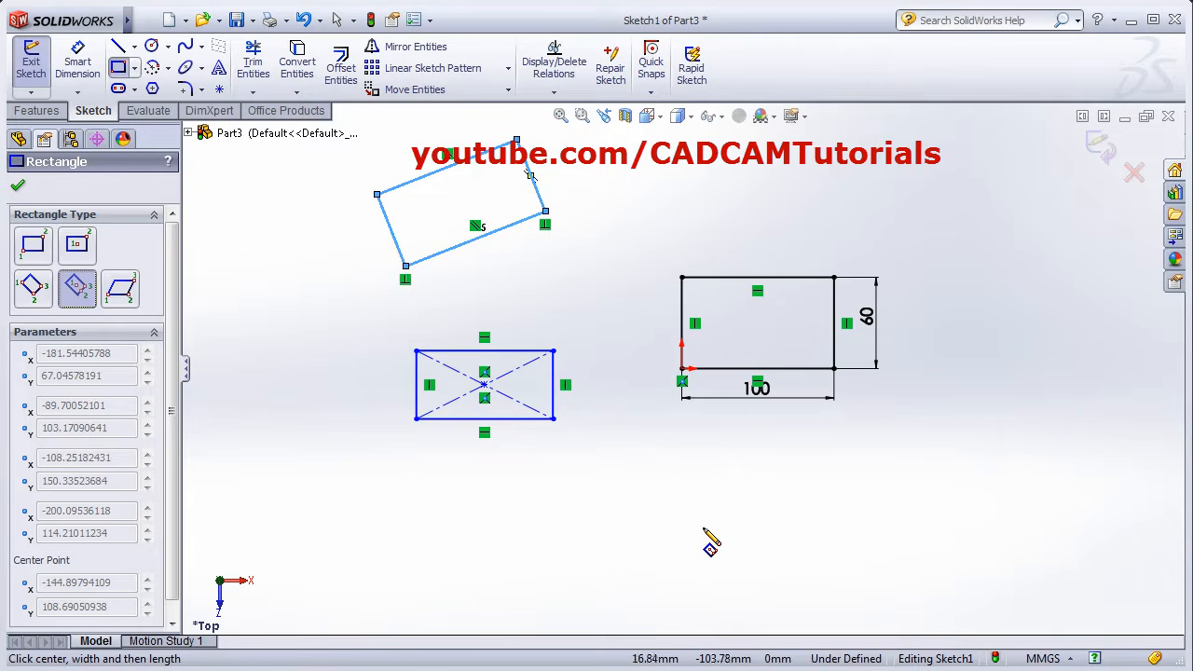
{"action": "left_click", "coordinate": [634, 527]}
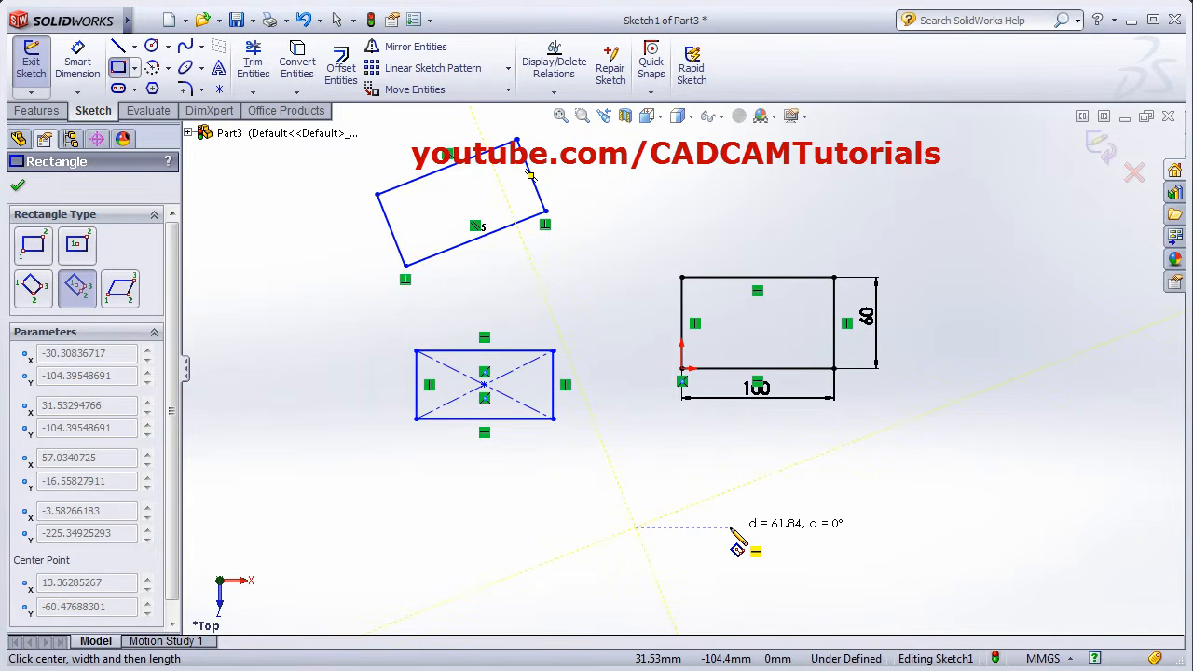
{"action": "left_click", "coordinate": [730, 527]}
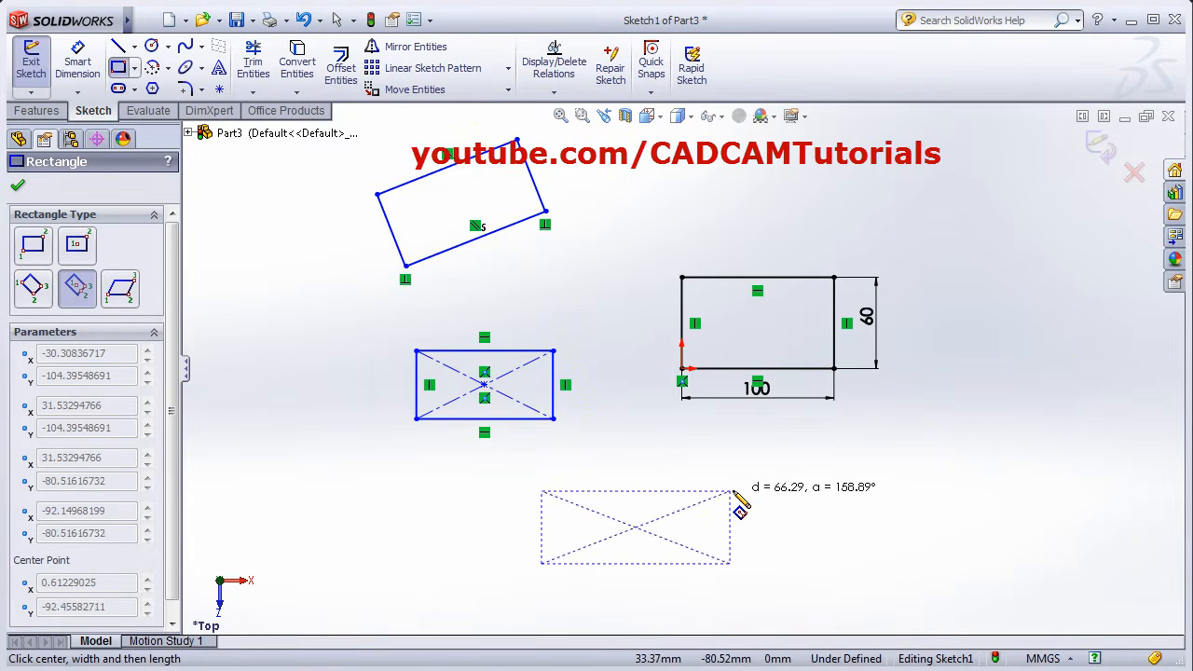
{"action": "left_click", "coordinate": [730, 474]}
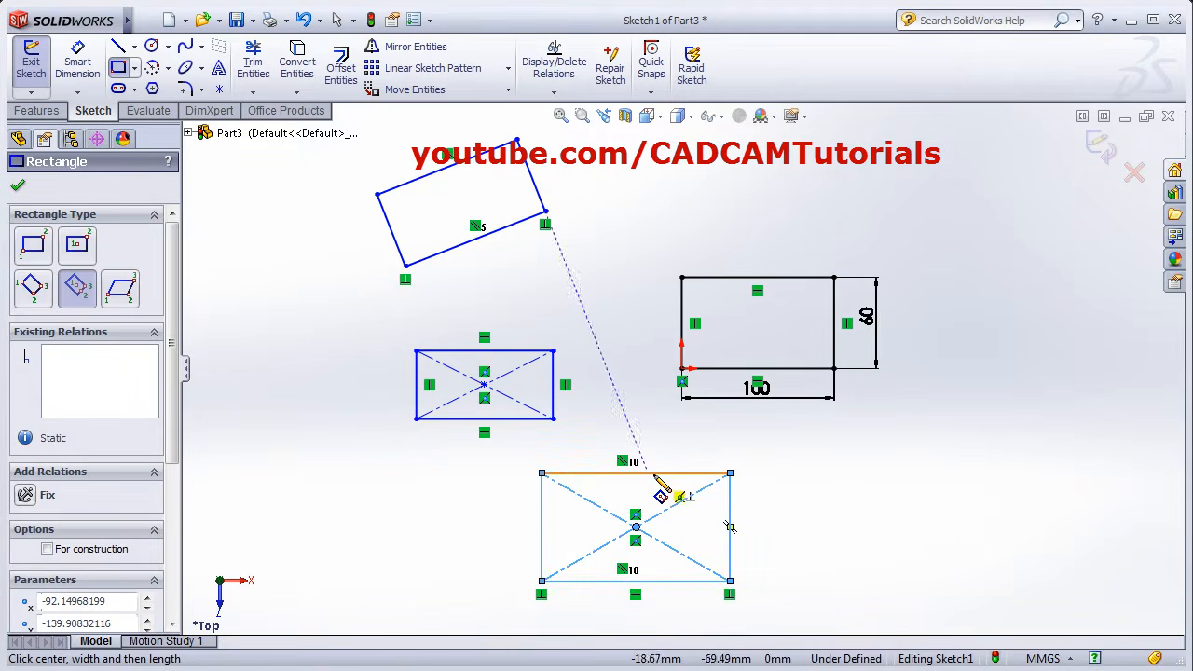
Sketch a parallelogram with a horizontal base about 104 mm long to the right of the dimensioned rectangle.
{"action": "left_click", "coordinate": [123, 291]}
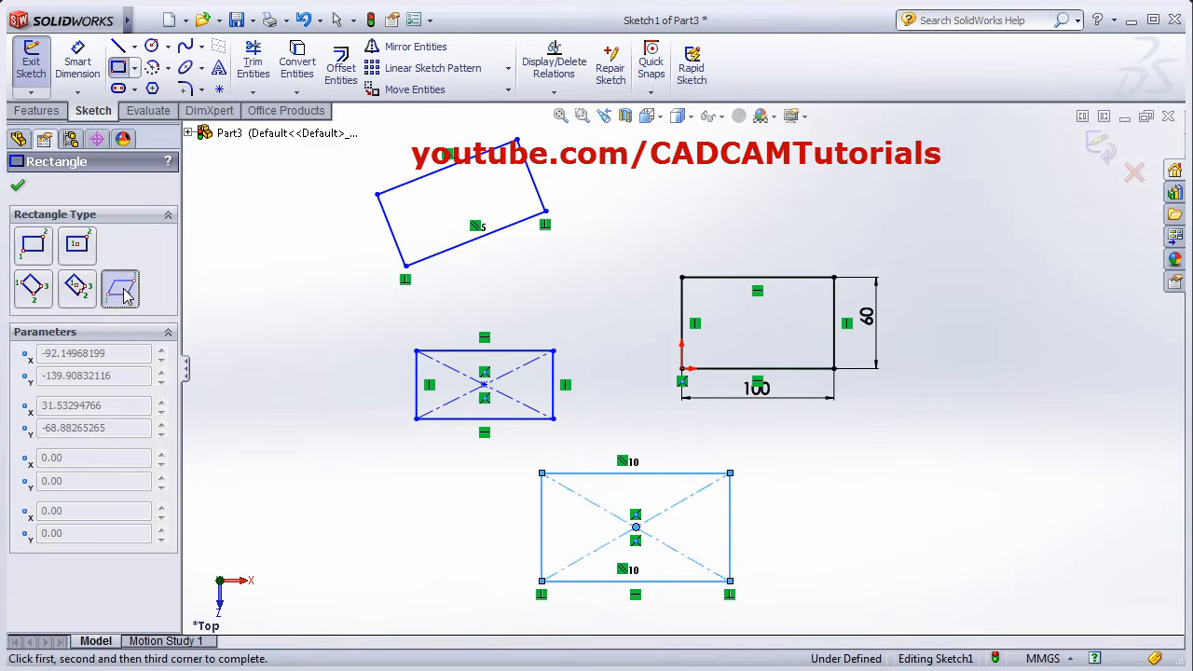
{"action": "left_click", "coordinate": [868, 482]}
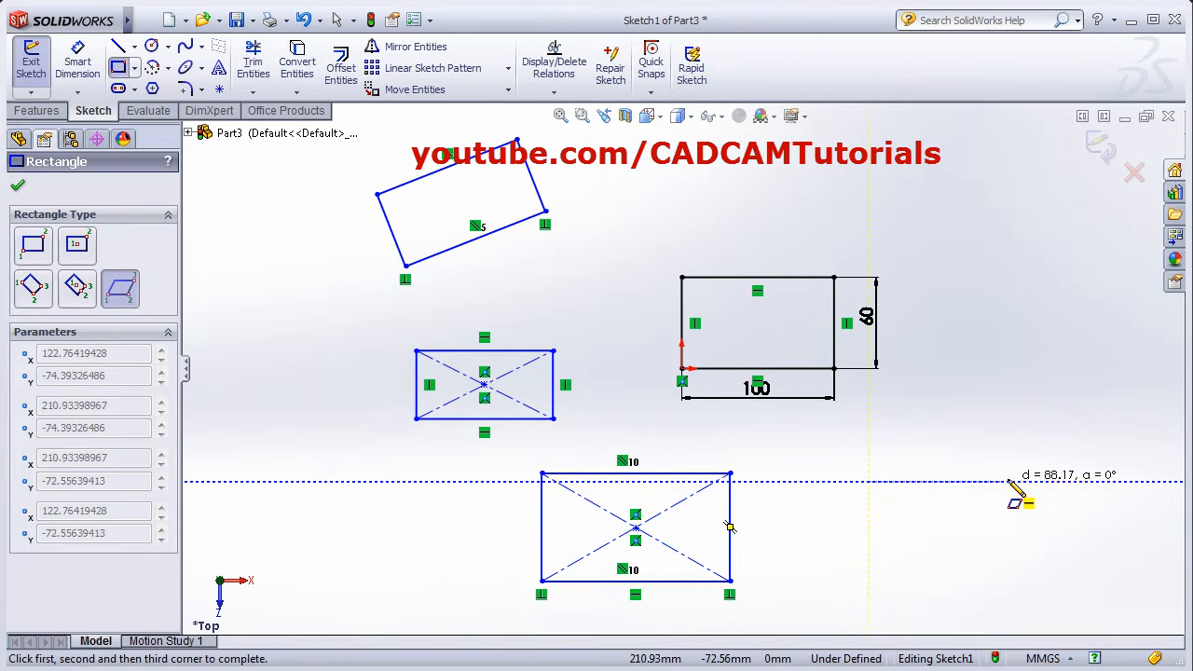
{"action": "left_click", "coordinate": [1030, 482]}
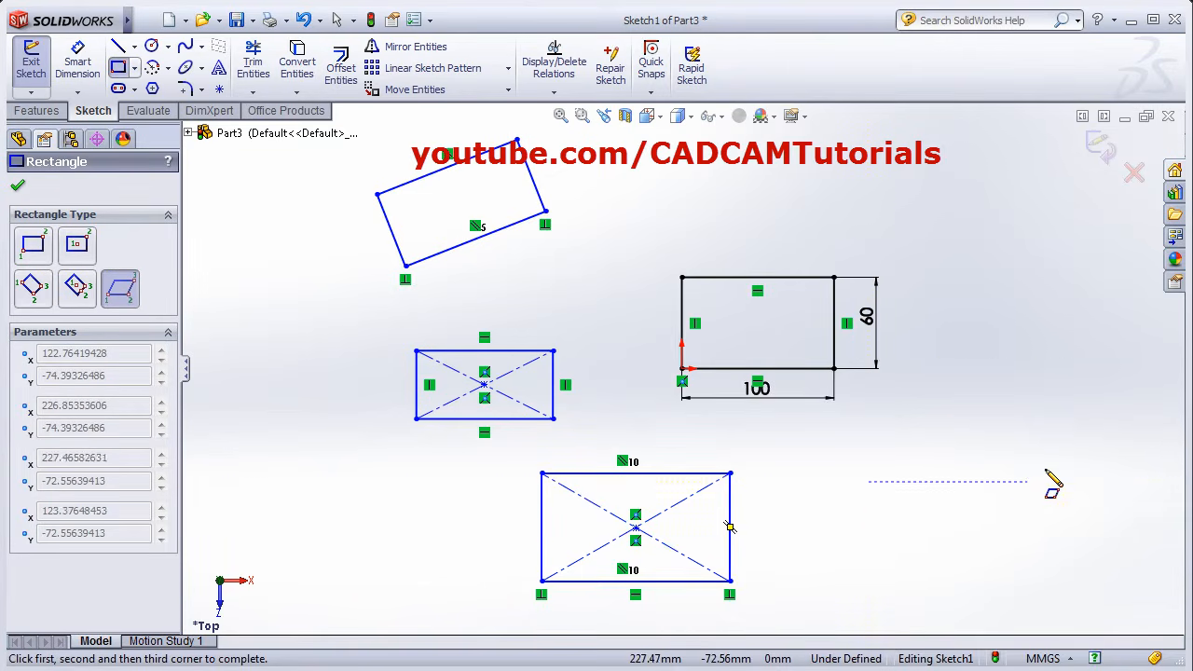
{"action": "left_click", "coordinate": [1109, 377]}
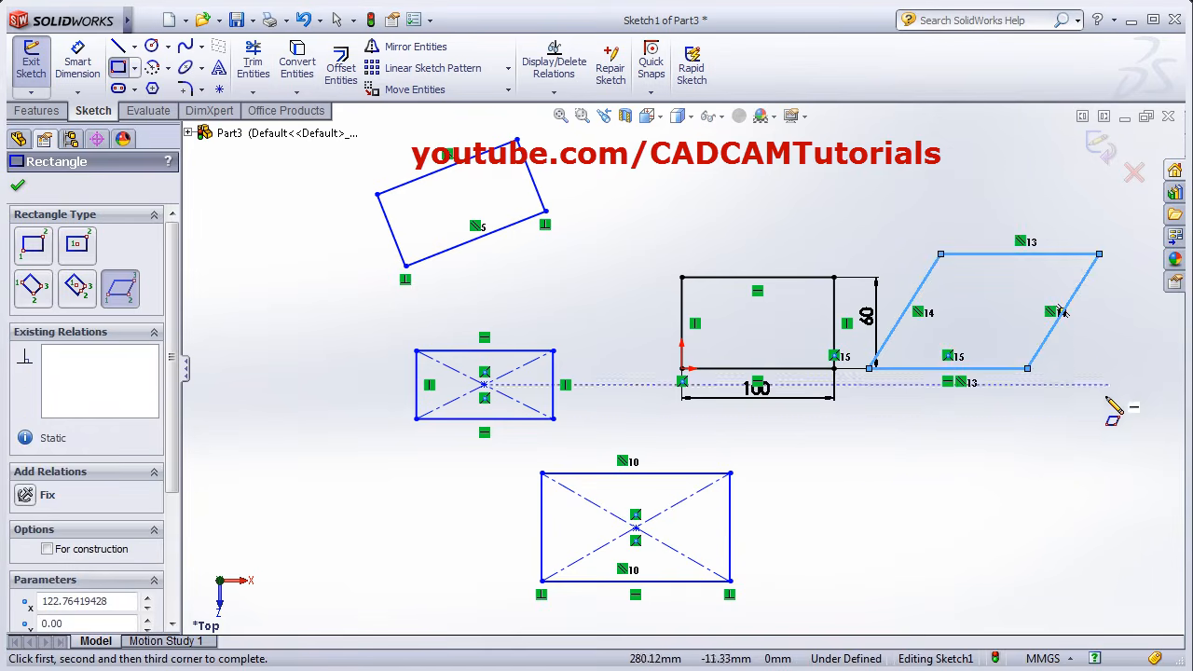
{"action": "key", "text": "Escape"}
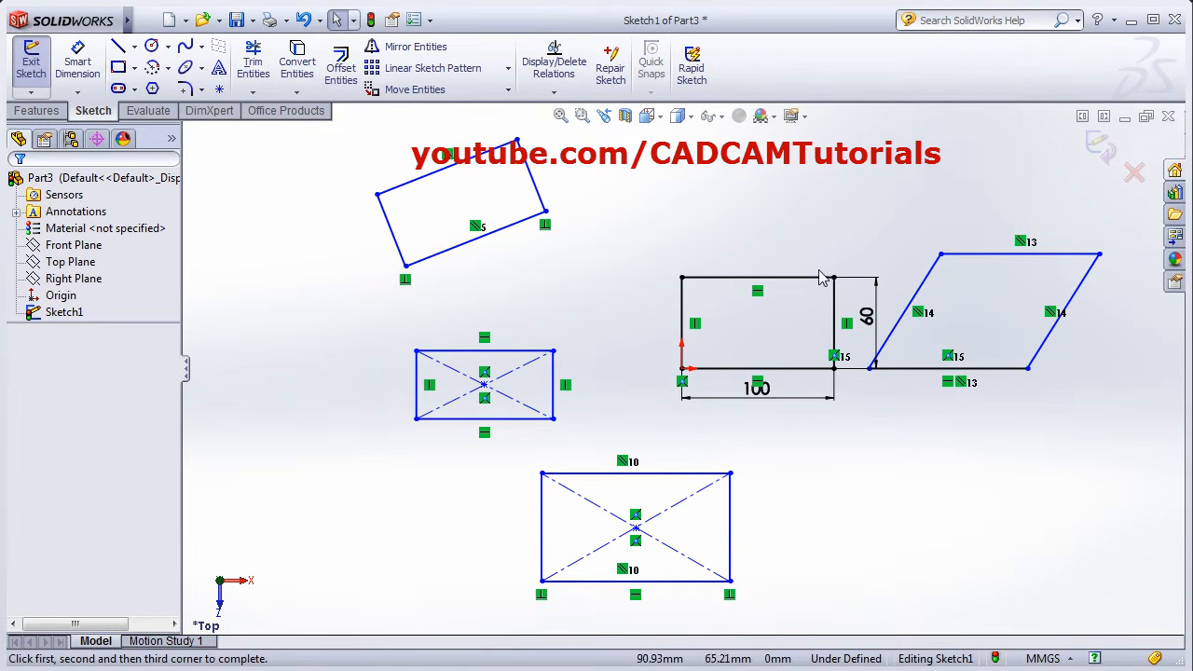
Select all the rectangles, the parallelogram and the dimensions and delete them from the sketch.
{"action": "scroll", "coordinate": [641, 365], "scroll_direction": "down", "scroll_amount": 1}
{"action": "scroll", "coordinate": [637, 364], "scroll_direction": "up", "scroll_amount": 2}
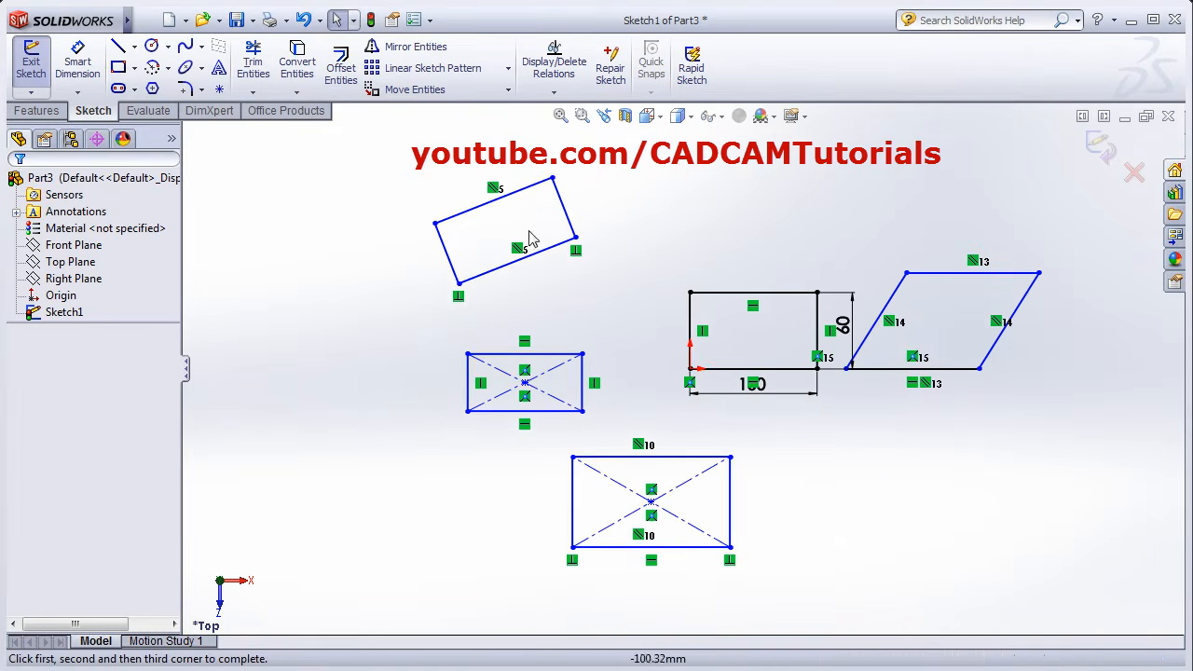
{"action": "mouse_move", "coordinate": [356, 140]}
{"action": "left_mouse_down"}
{"action": "mouse_move", "coordinate": [1025, 531]}
{"action": "mouse_move", "coordinate": [1111, 607]}
{"action": "left_mouse_up"}
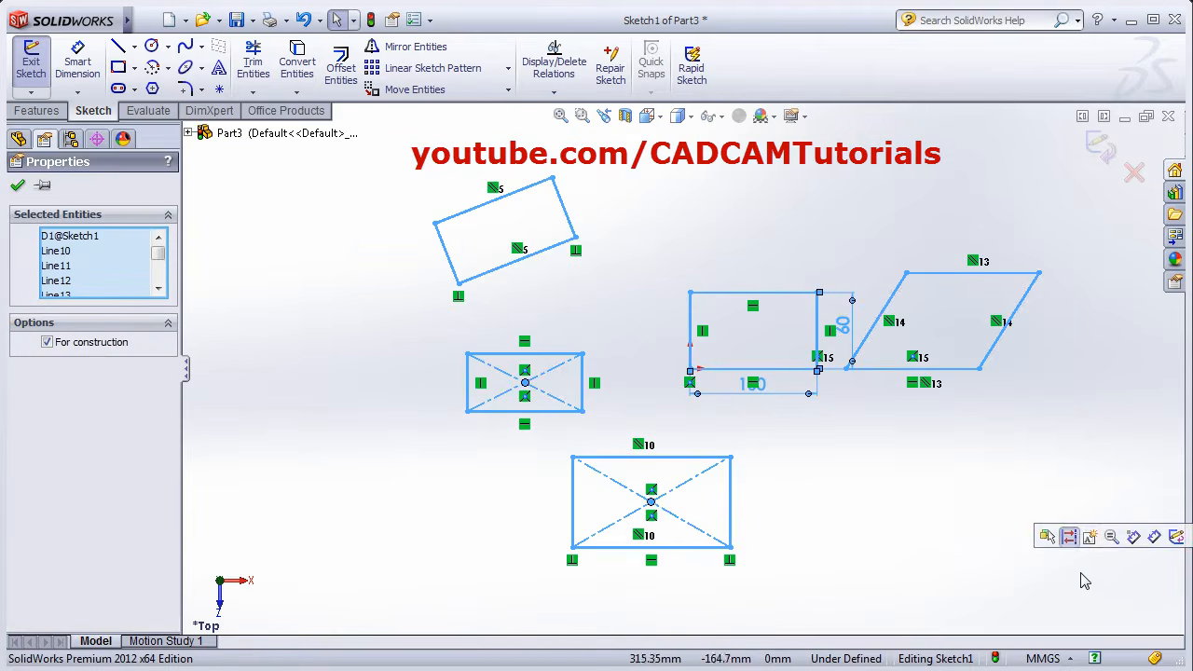
{"action": "key", "text": "Delete"}
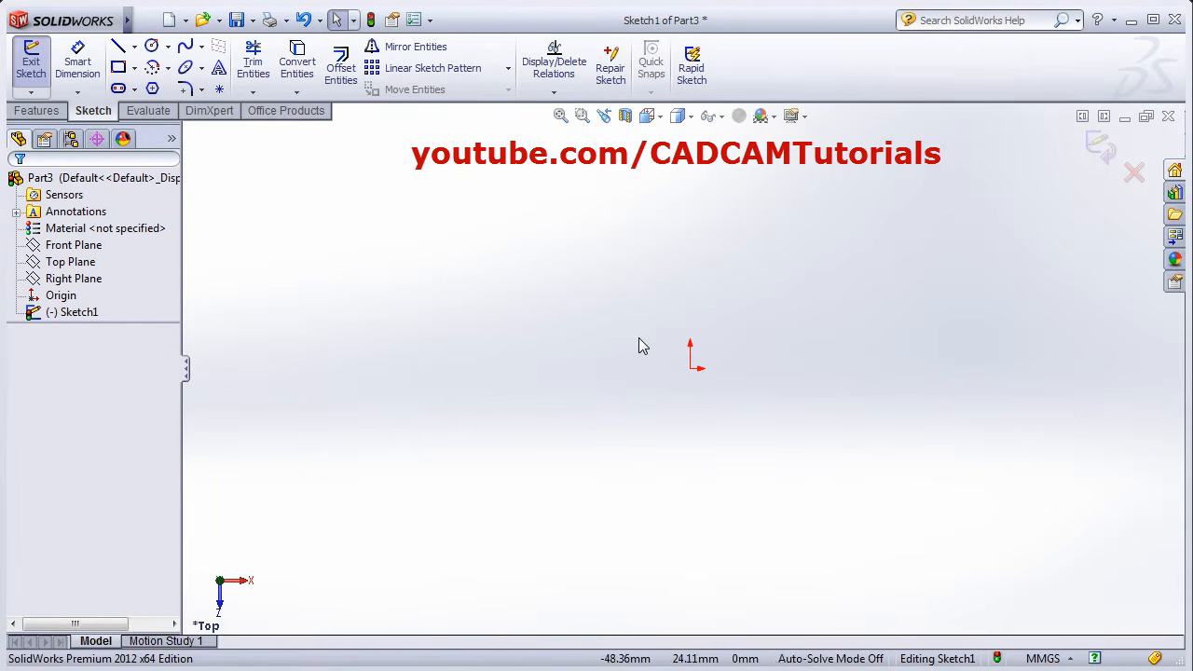
Undo the deletion of the sketch geometry and dimensions.
{"action": "key", "text": "ctrl+z"}
{"action": "left_click", "coordinate": [622, 302]}
{"action": "scroll", "coordinate": [835, 307], "scroll_direction": "down", "scroll_amount": 2}
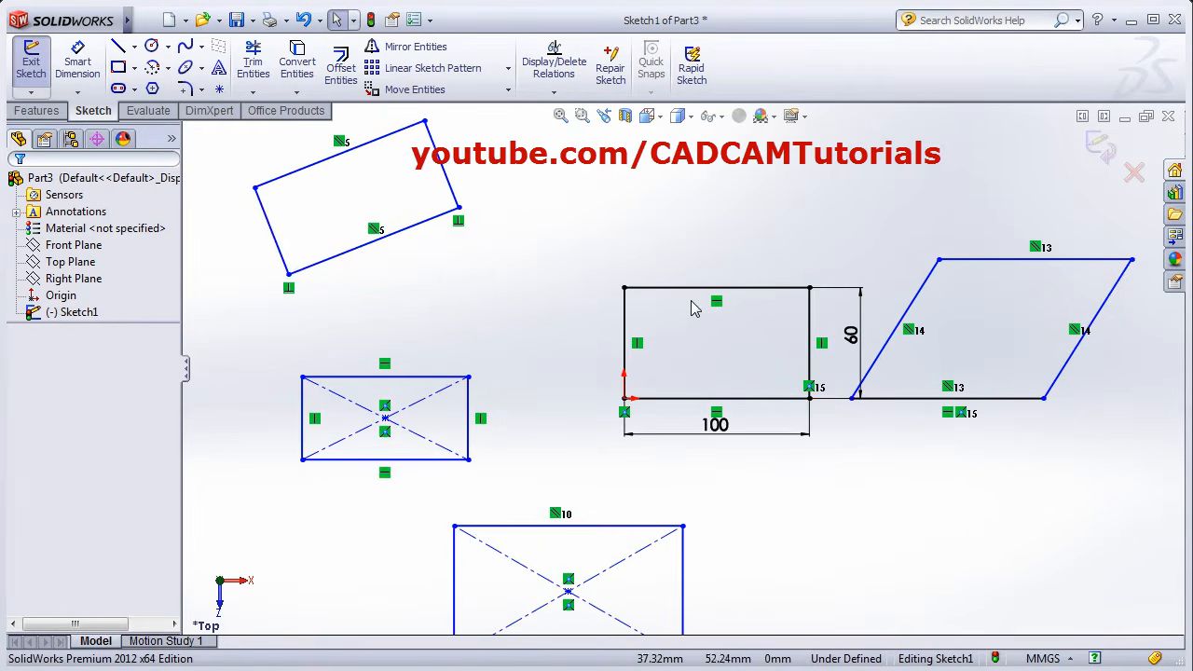
Draw a 30 mm radius centerpoint semicircle inside the dimensioned rectangle, centred on its left edge's midpoint and joining that edge's corners.
{"action": "left_click", "coordinate": [152, 73]}
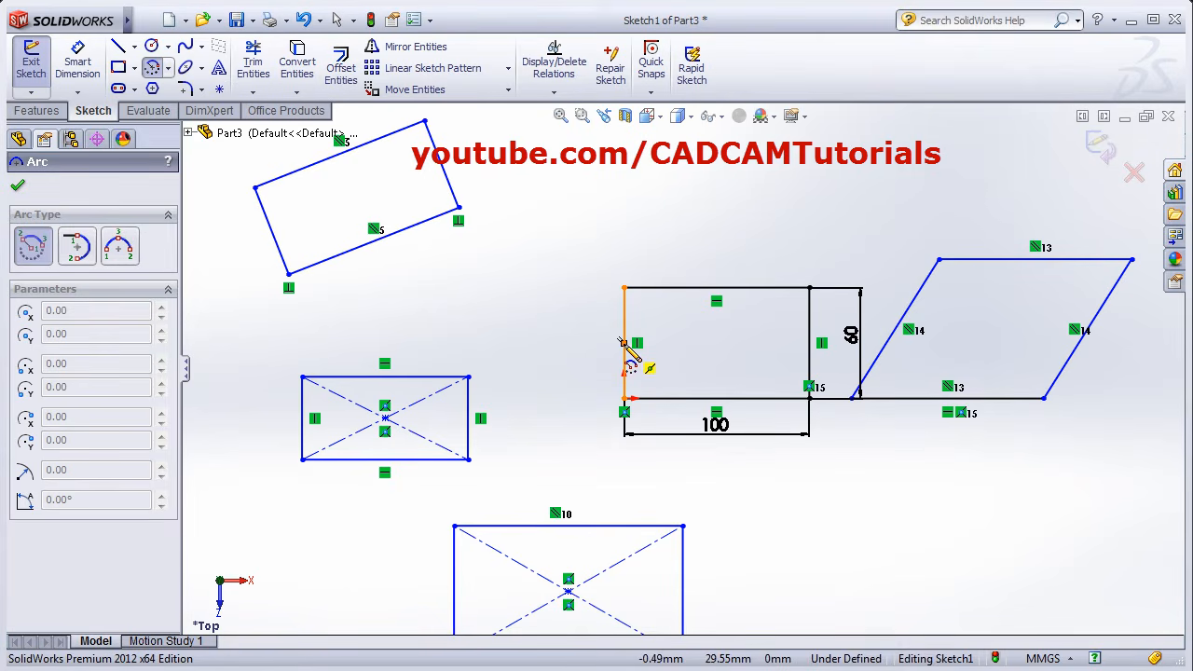
{"action": "left_click", "coordinate": [624, 343]}
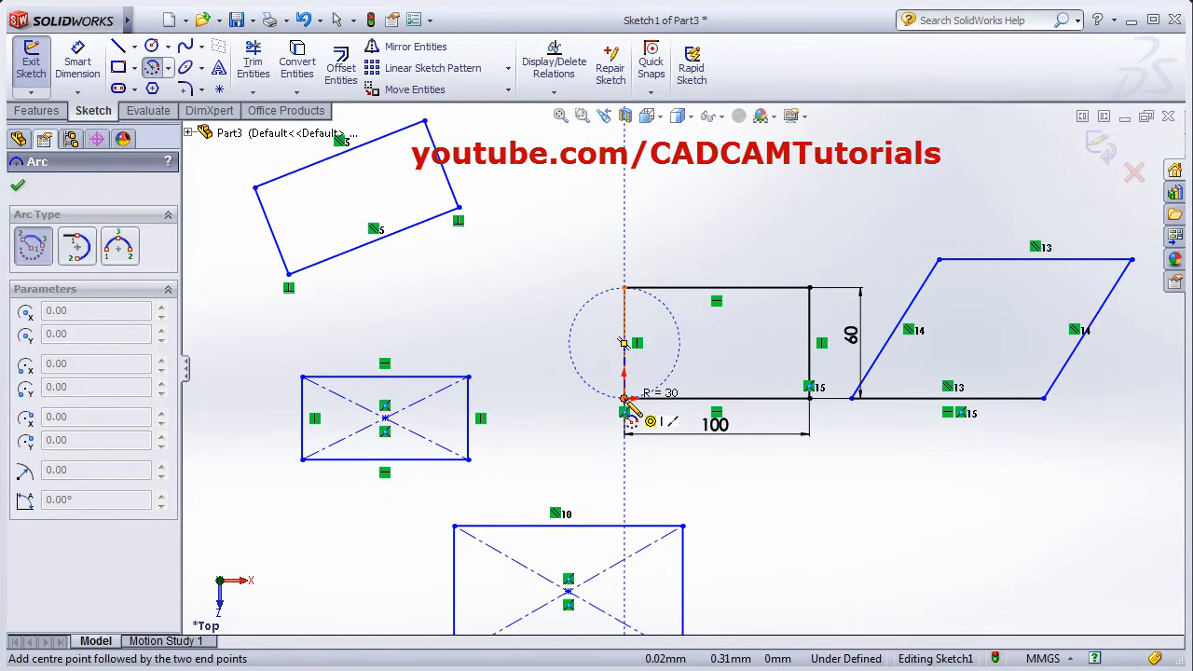
{"action": "left_click", "coordinate": [625, 399]}
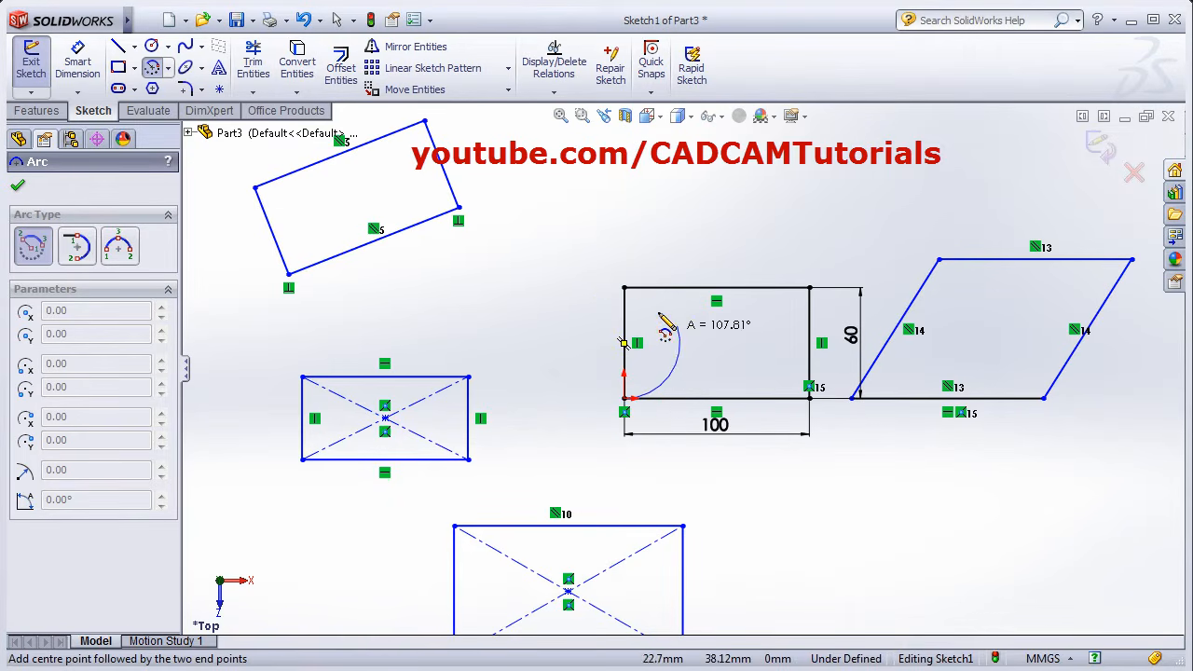
{"action": "left_click", "coordinate": [625, 288]}
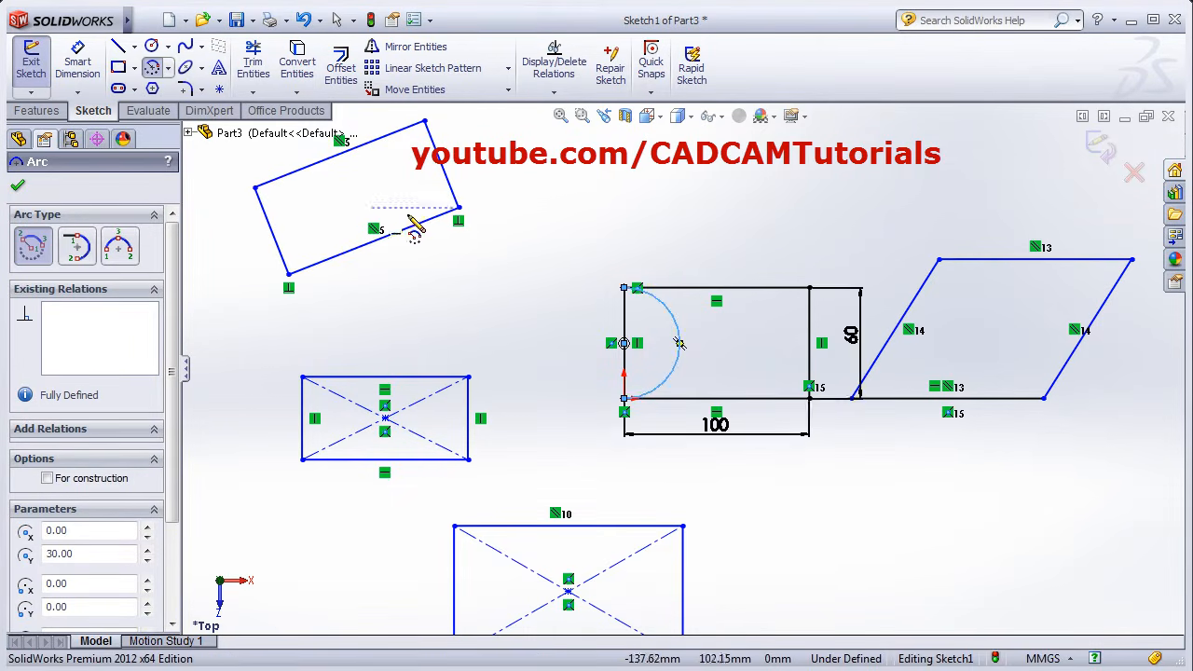
Draw a centerpoint semicircle of about 25 mm radius outward from the tilted rectangle's right short edge, centred on its midpoint.
{"action": "key", "text": "f"}
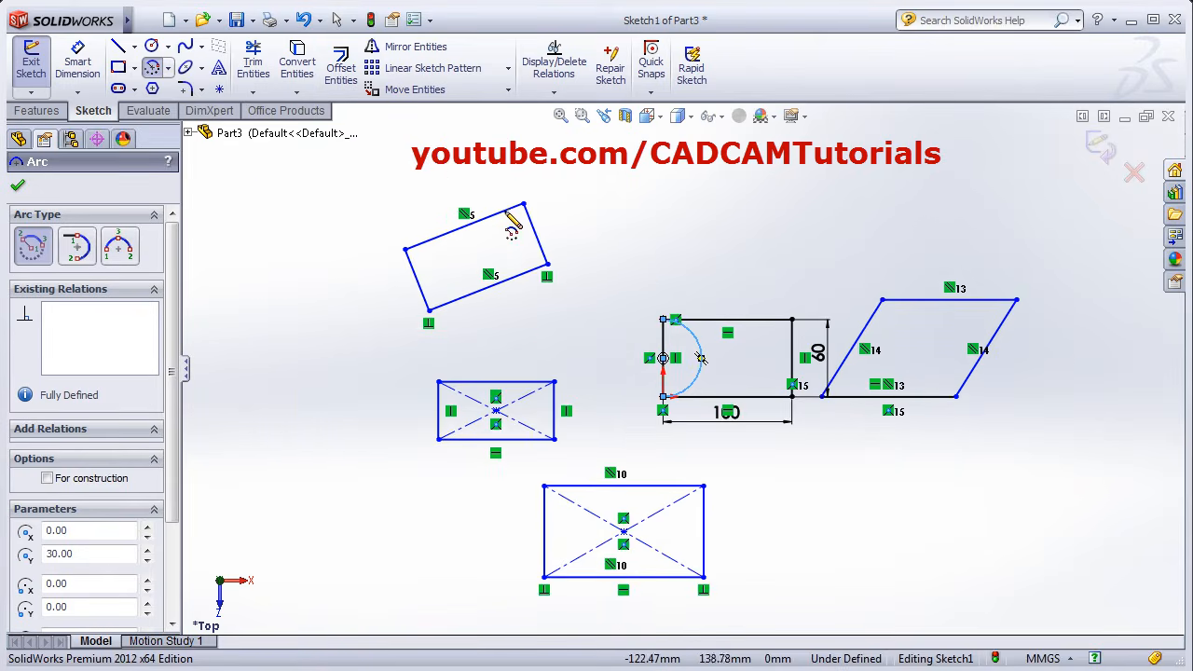
{"action": "scroll", "coordinate": [521, 231], "scroll_direction": "down", "scroll_amount": 2}
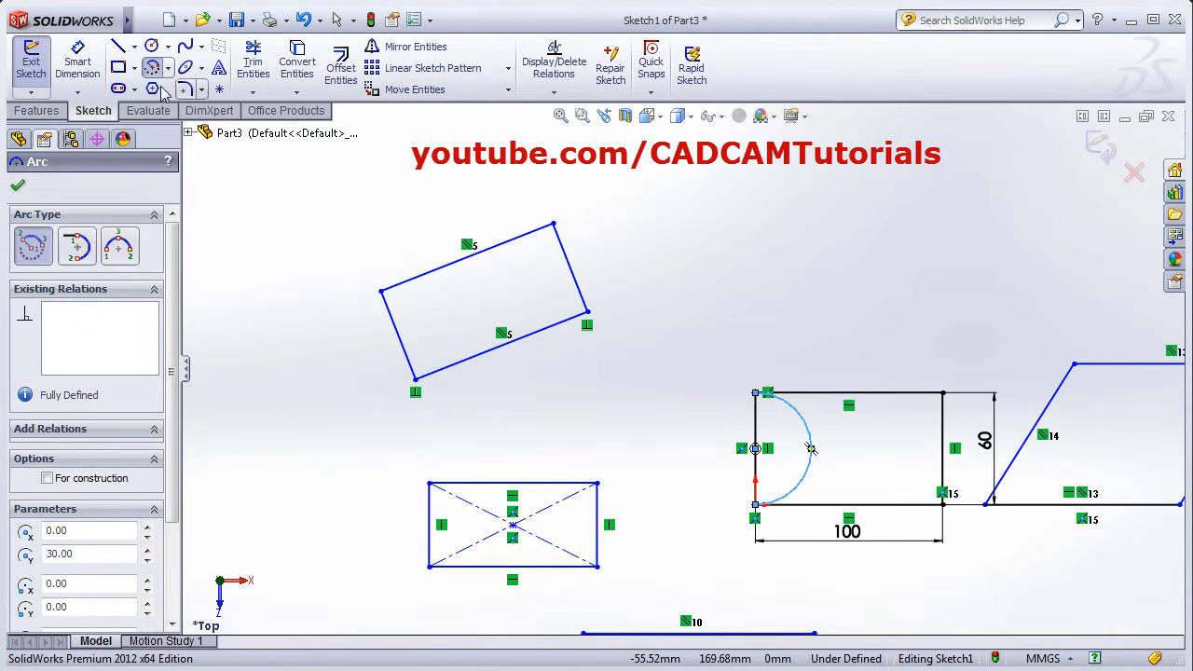
{"action": "left_click", "coordinate": [32, 247]}
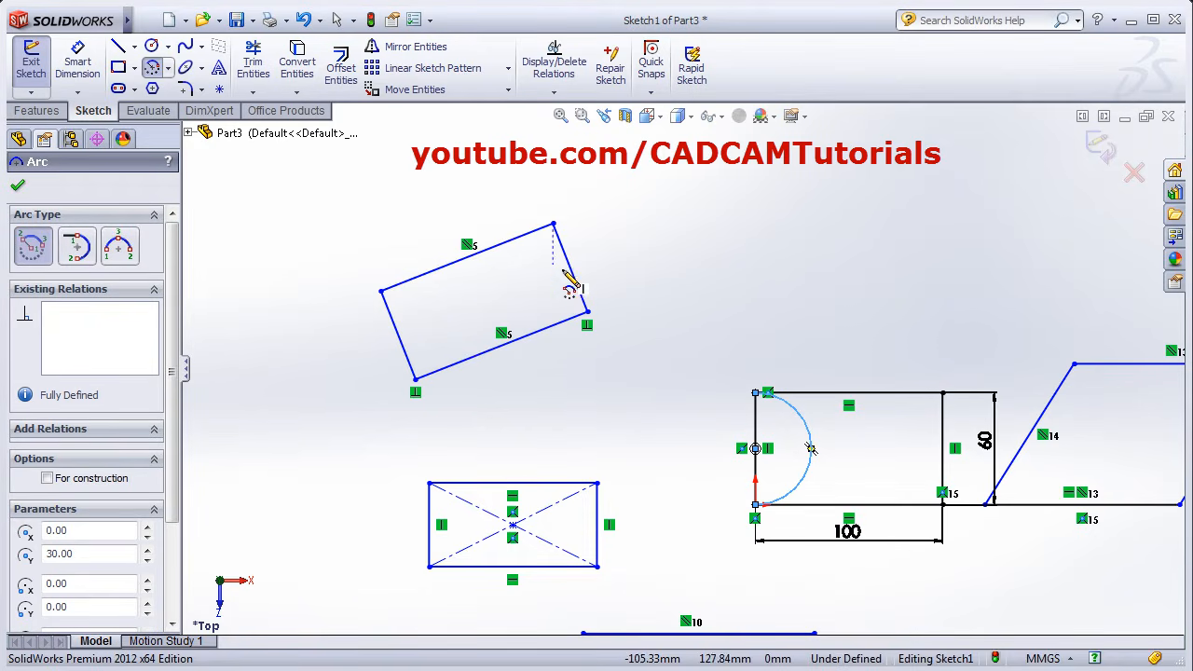
{"action": "left_click", "coordinate": [569, 268]}
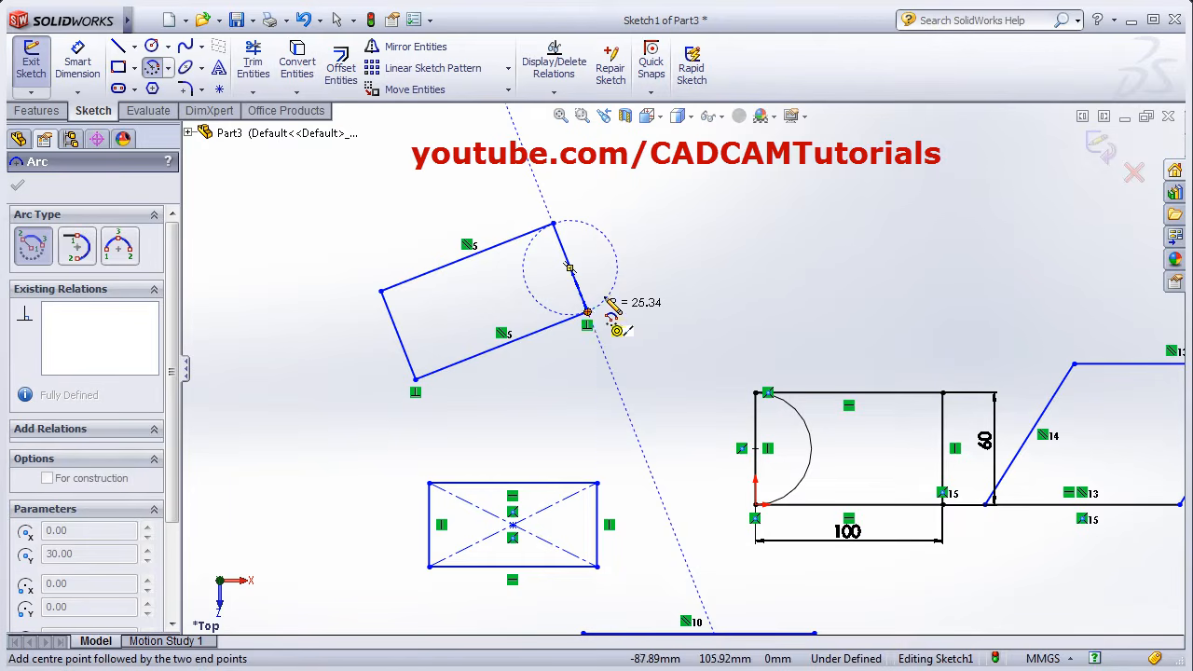
{"action": "left_click", "coordinate": [587, 312]}
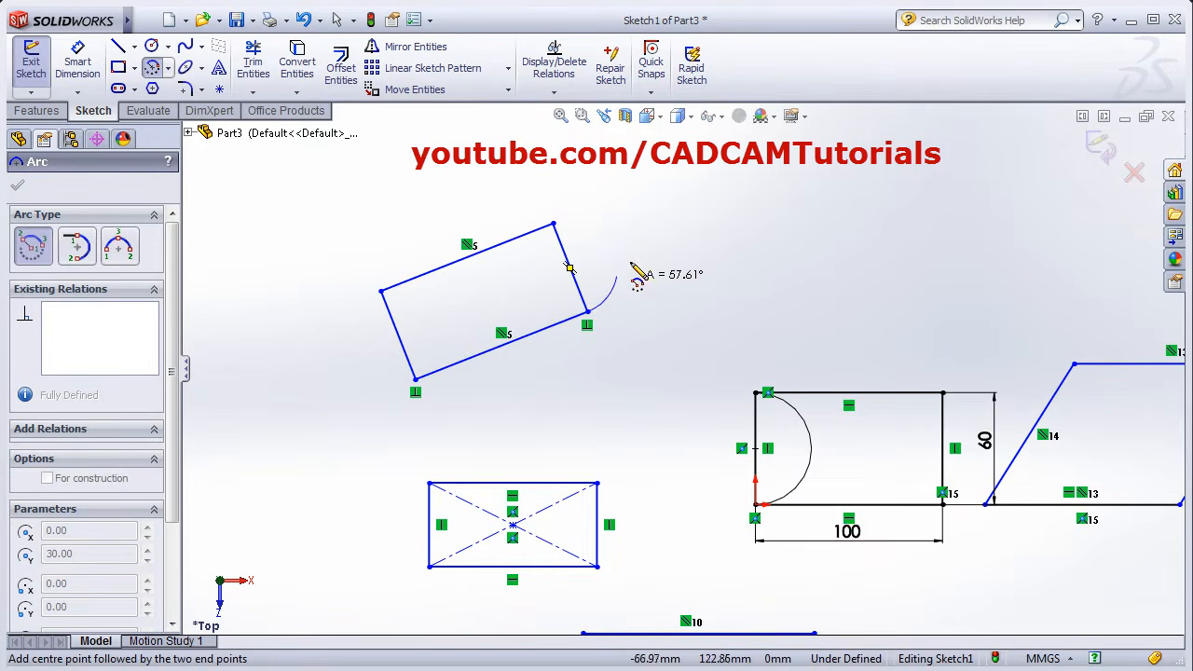
{"action": "left_click", "coordinate": [556, 225]}
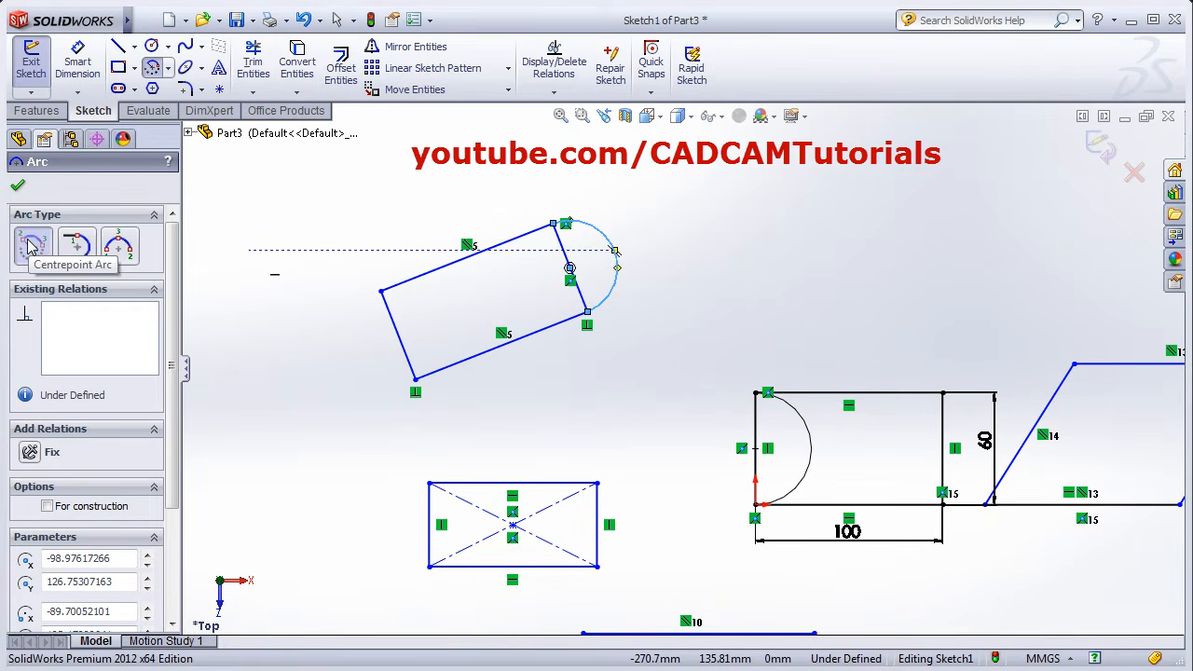
Draw a tangent arc outward from the upper-left centre rectangle's right edge, joining its lower-right corner to its upper-right corner.
{"action": "left_click", "coordinate": [78, 247]}
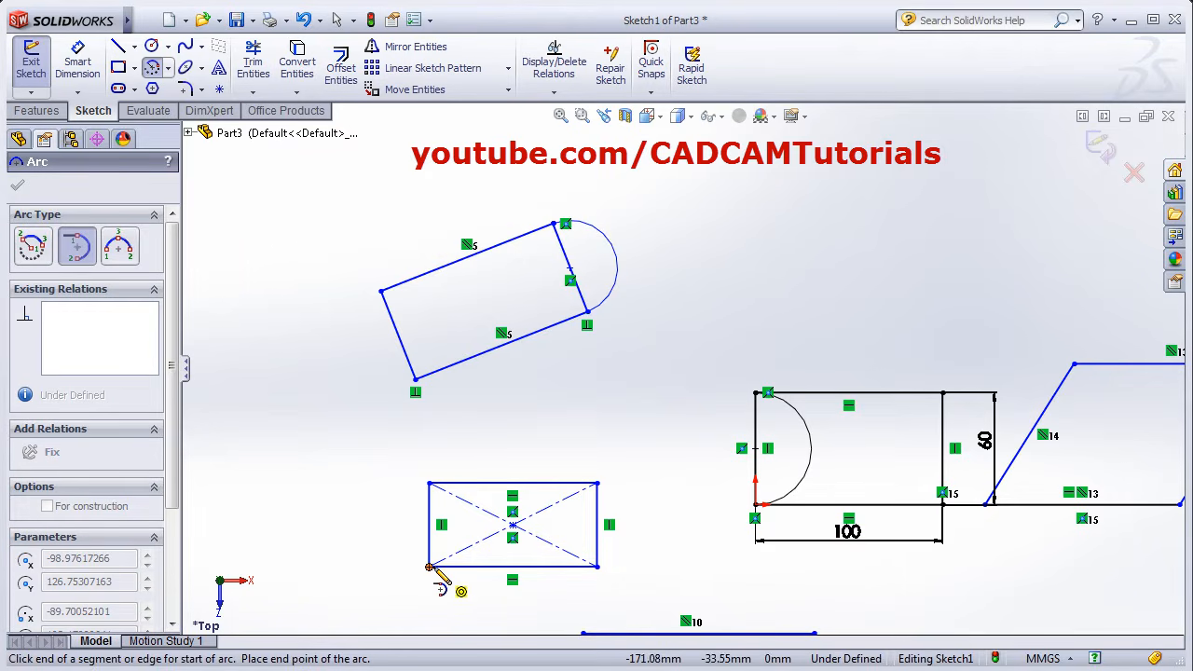
{"action": "left_click", "coordinate": [596, 566]}
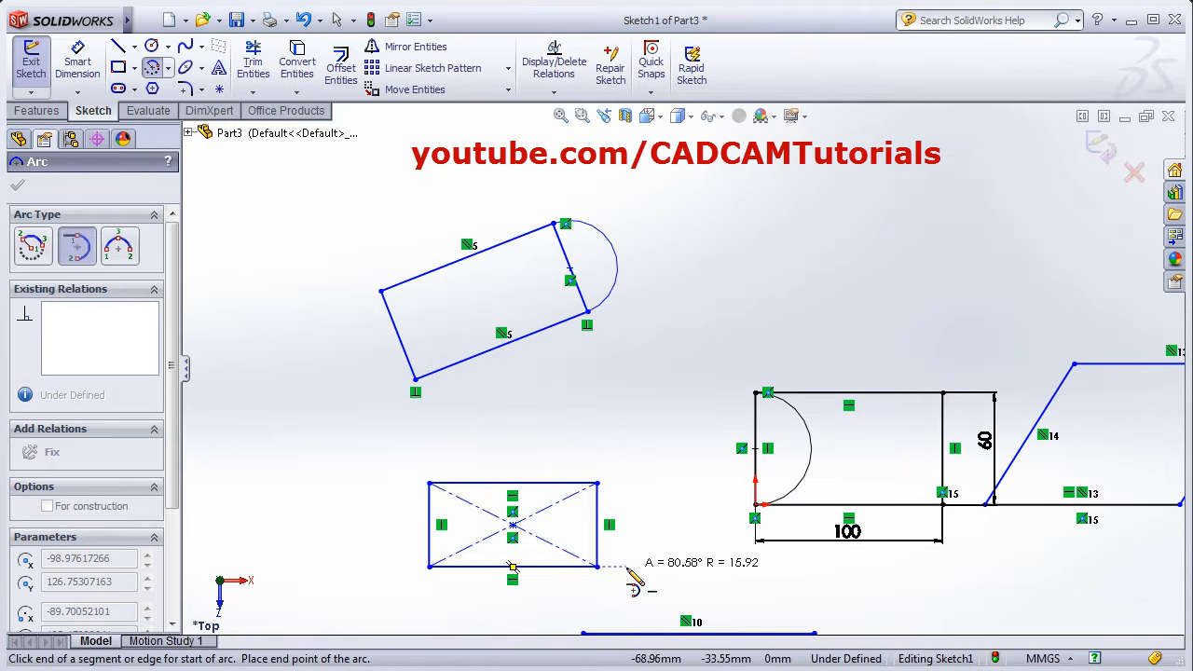
{"action": "left_click", "coordinate": [597, 485]}
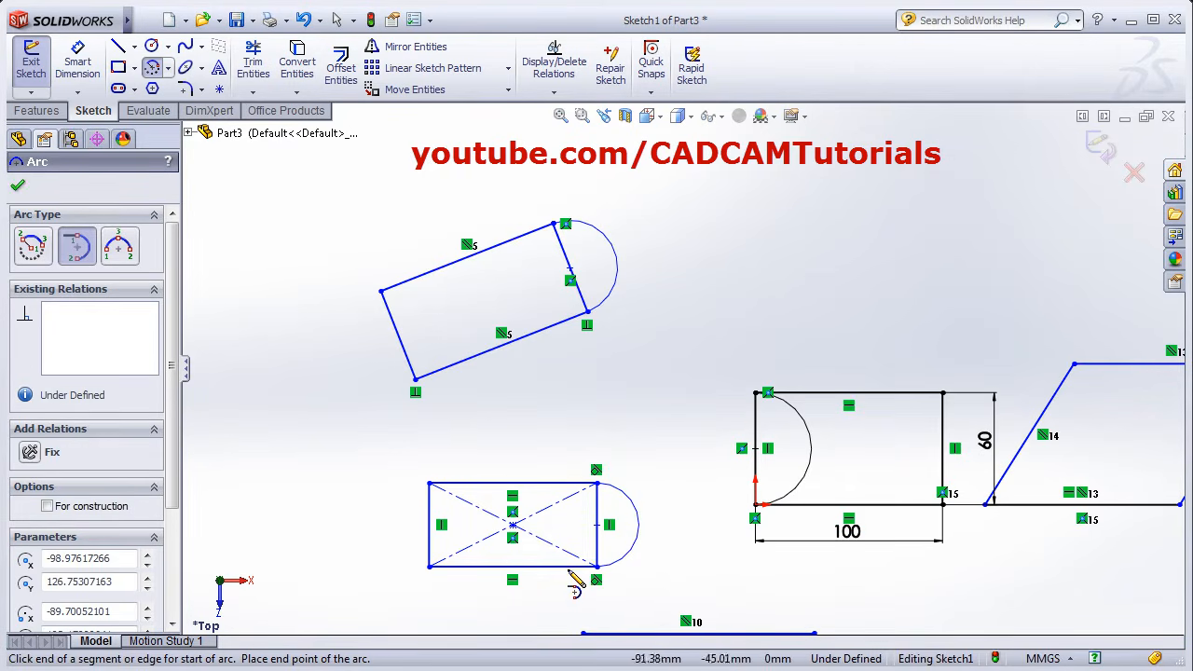
Draw a 3-point semicircular arc of about 22 mm radius outward from the same rectangle's left edge, joining its two left corners.
{"action": "scroll", "coordinate": [605, 620], "scroll_direction": "down", "scroll_amount": 2}
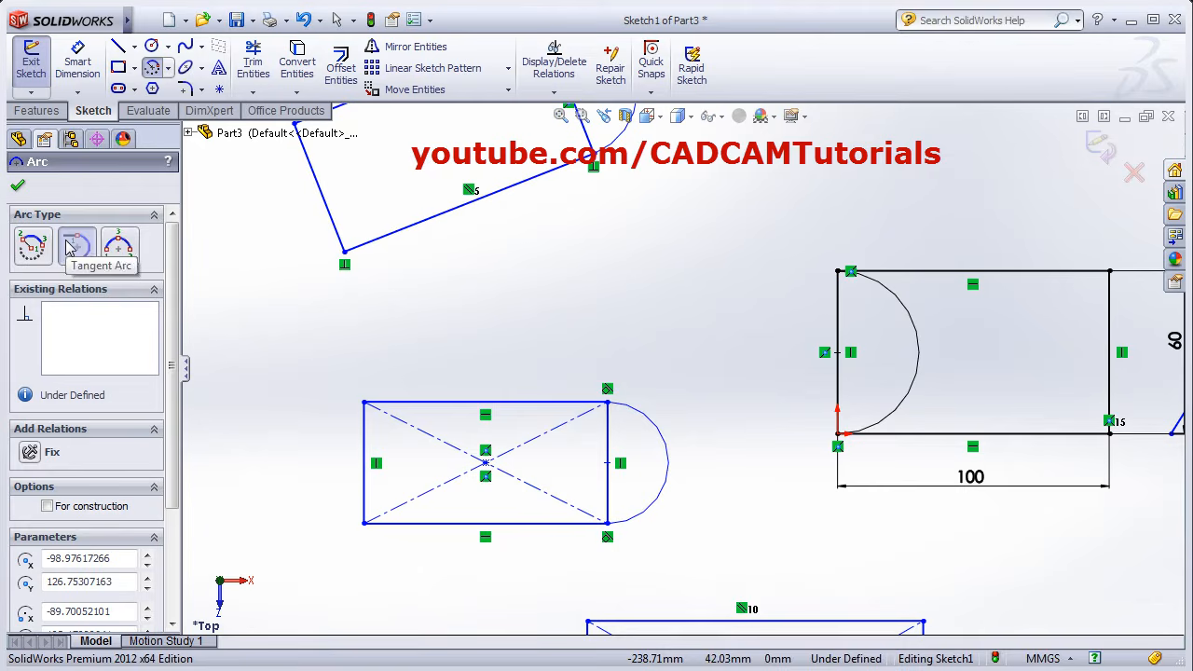
{"action": "left_click", "coordinate": [119, 248]}
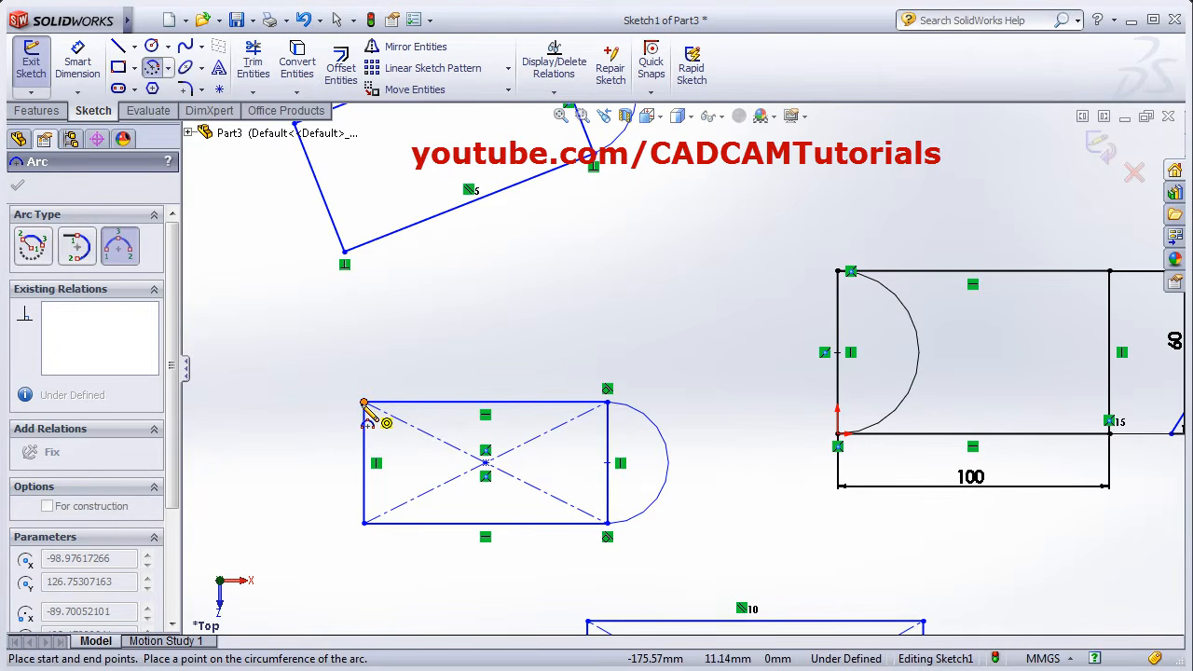
{"action": "left_click_drag", "start_coordinate": [364, 403], "coordinate": [365, 523]}
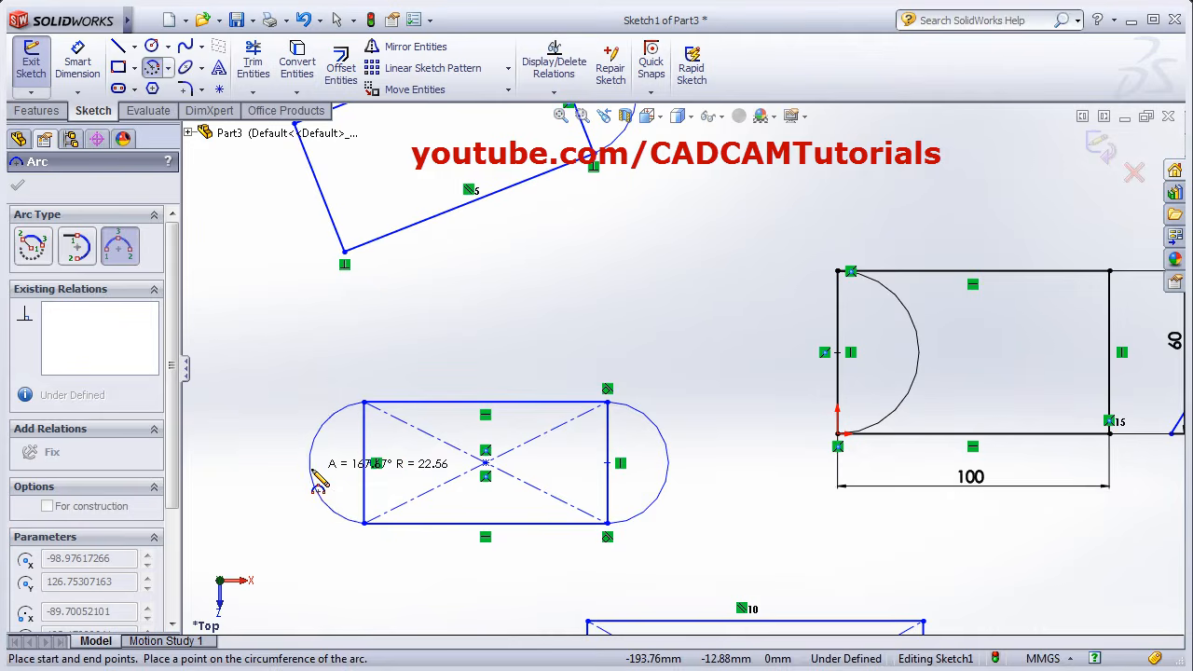
{"action": "left_click", "coordinate": [310, 479]}
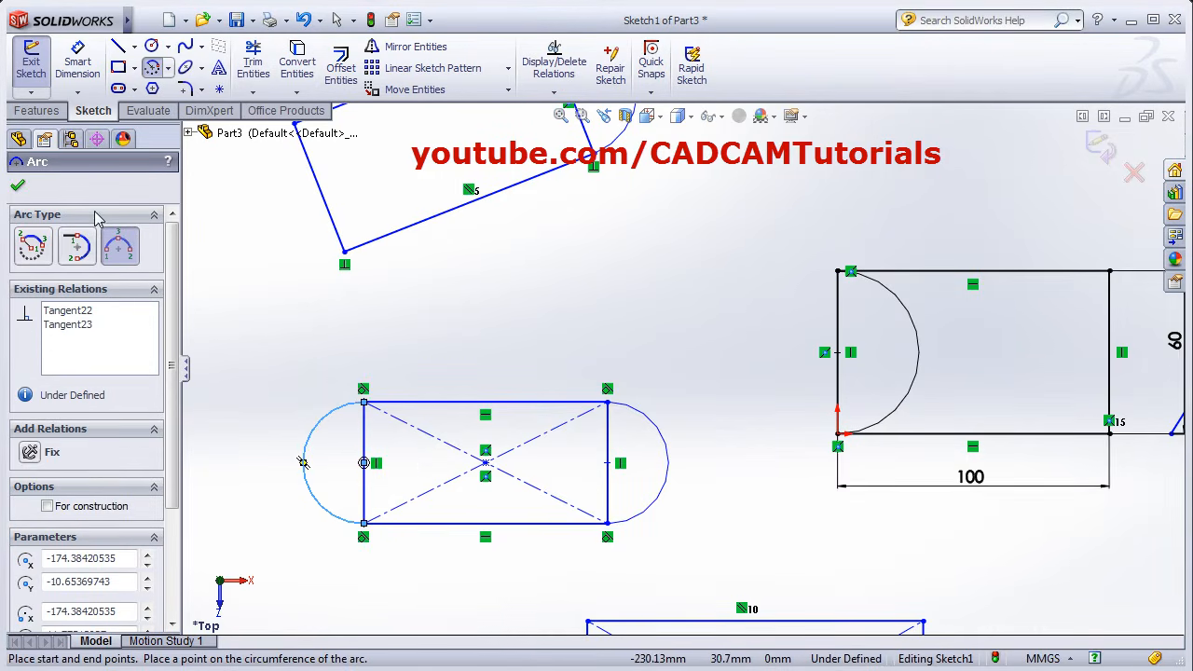
{"action": "left_click", "coordinate": [119, 244]}
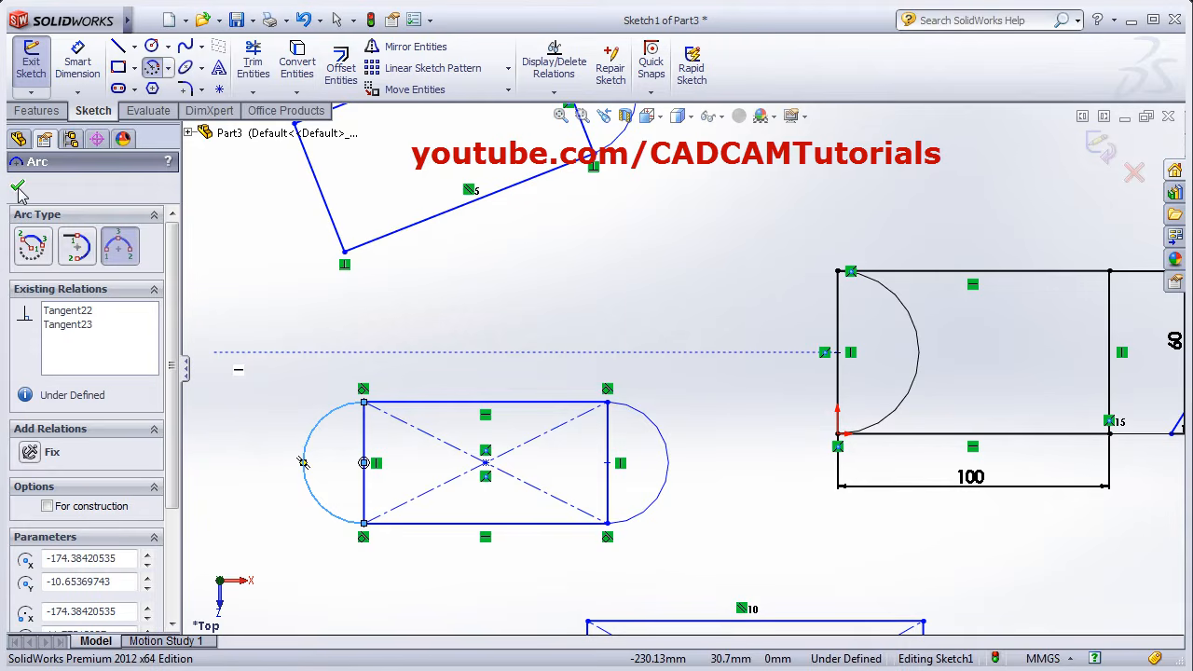
{"action": "left_click", "coordinate": [19, 189]}
Select all the rectangles, the parallelogram, the arcs and the dimensions and delete them from the sketch.
{"action": "key", "text": "f"}
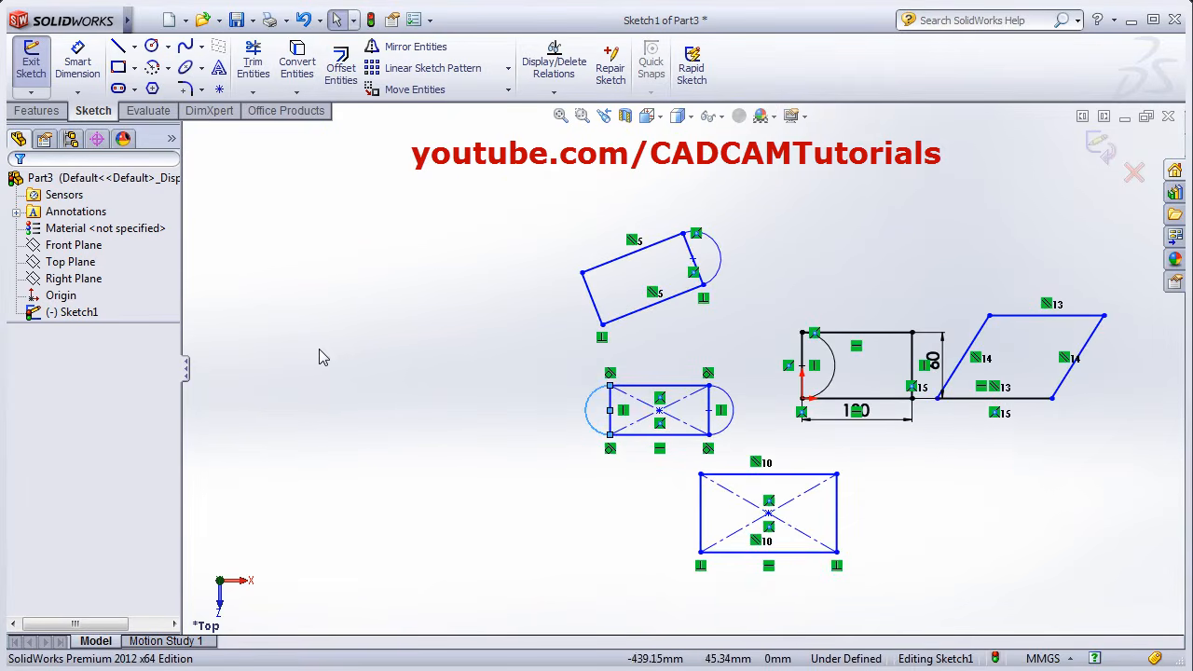
{"action": "scroll", "coordinate": [1183, 479], "scroll_direction": "down", "scroll_amount": 2}
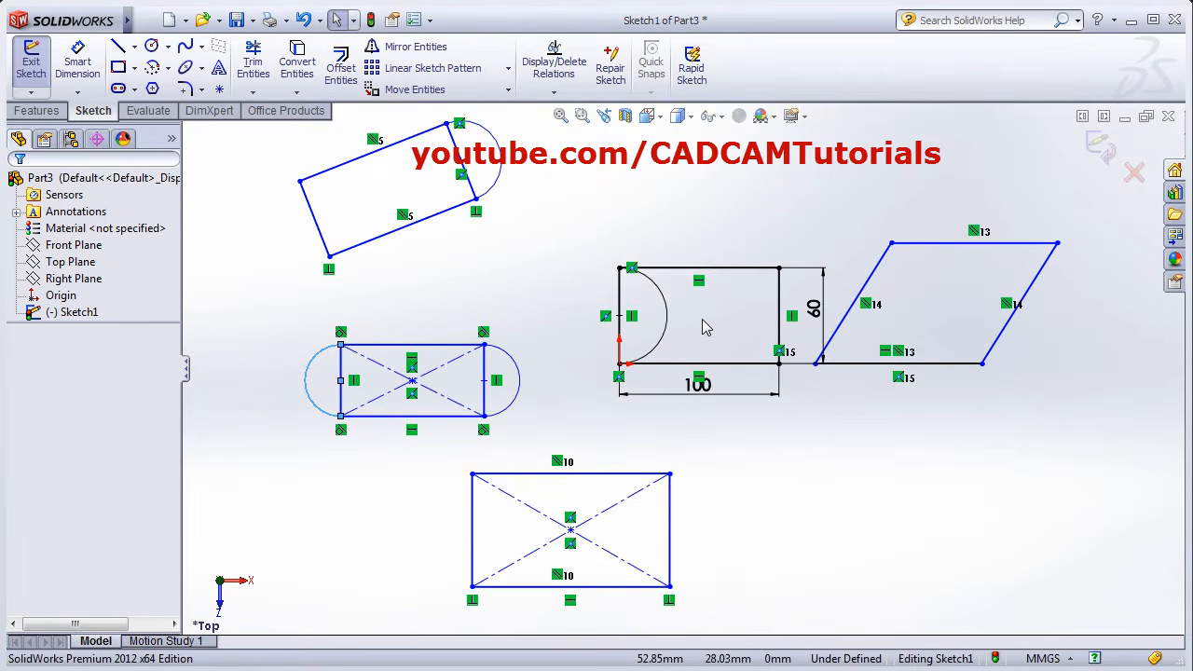
{"action": "scroll", "coordinate": [705, 326], "scroll_direction": "up", "scroll_amount": 2}
{"action": "left_click_drag", "start_coordinate": [336, 151], "coordinate": [1020, 553]}
{"action": "key", "text": "Delete"}
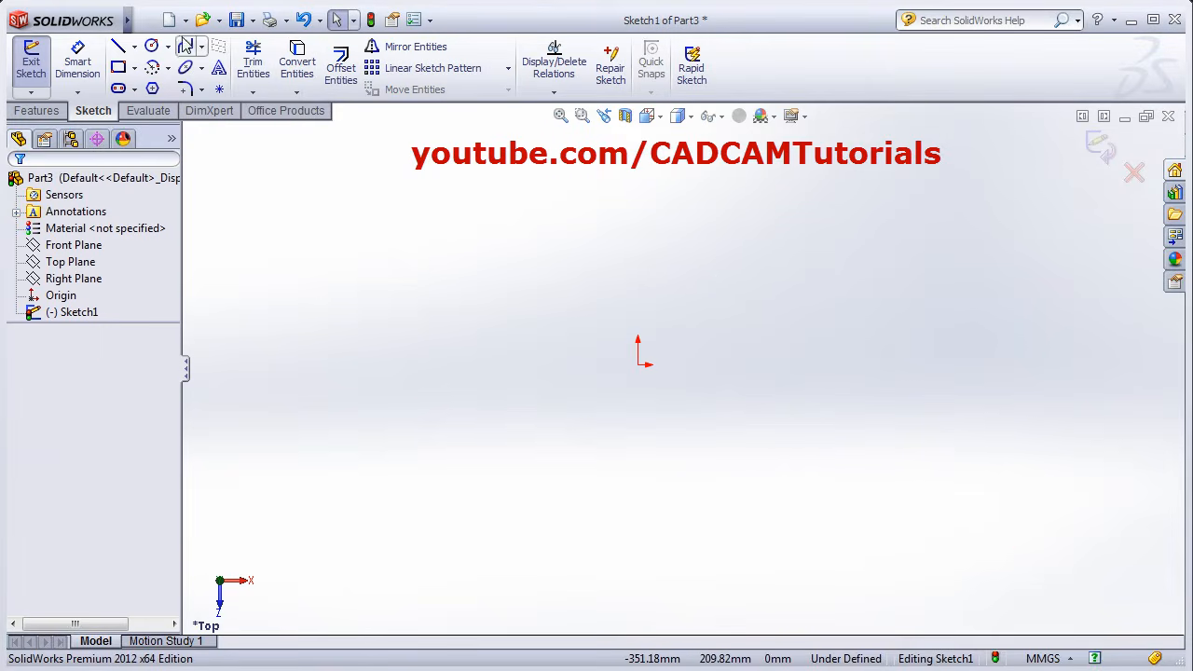
Draw a horizontal ellipse centred on the origin, with a major radius of about 119 mm and a minor radius of about 65 mm.
{"action": "left_click", "coordinate": [185, 70]}
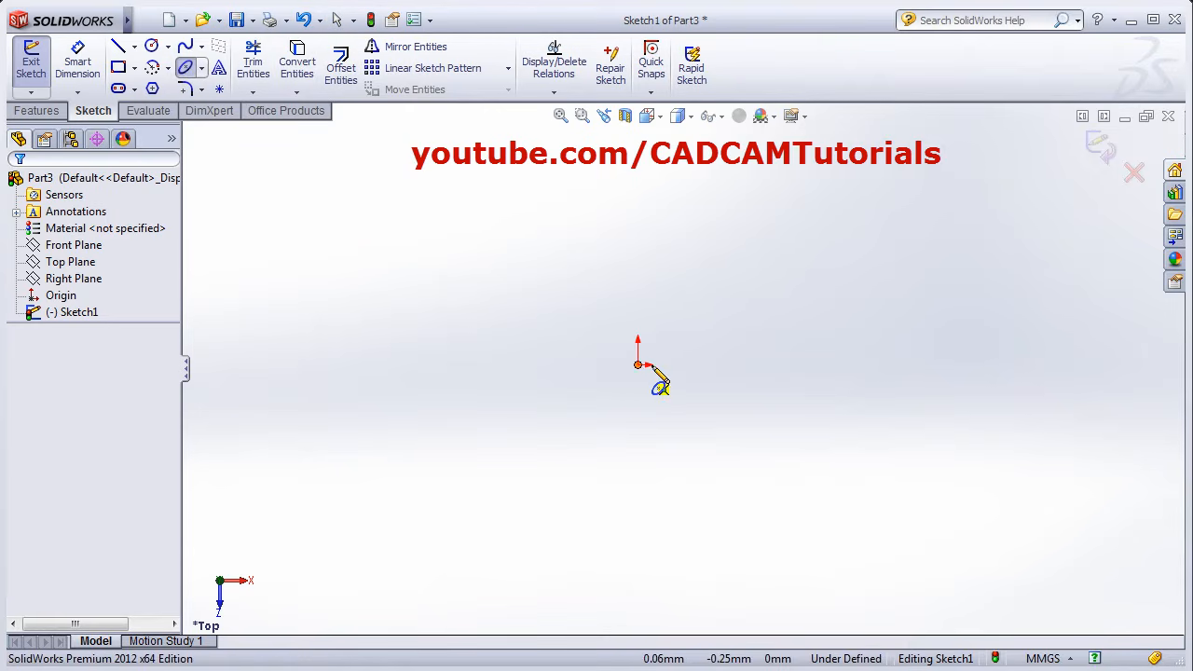
{"action": "left_click", "coordinate": [639, 365]}
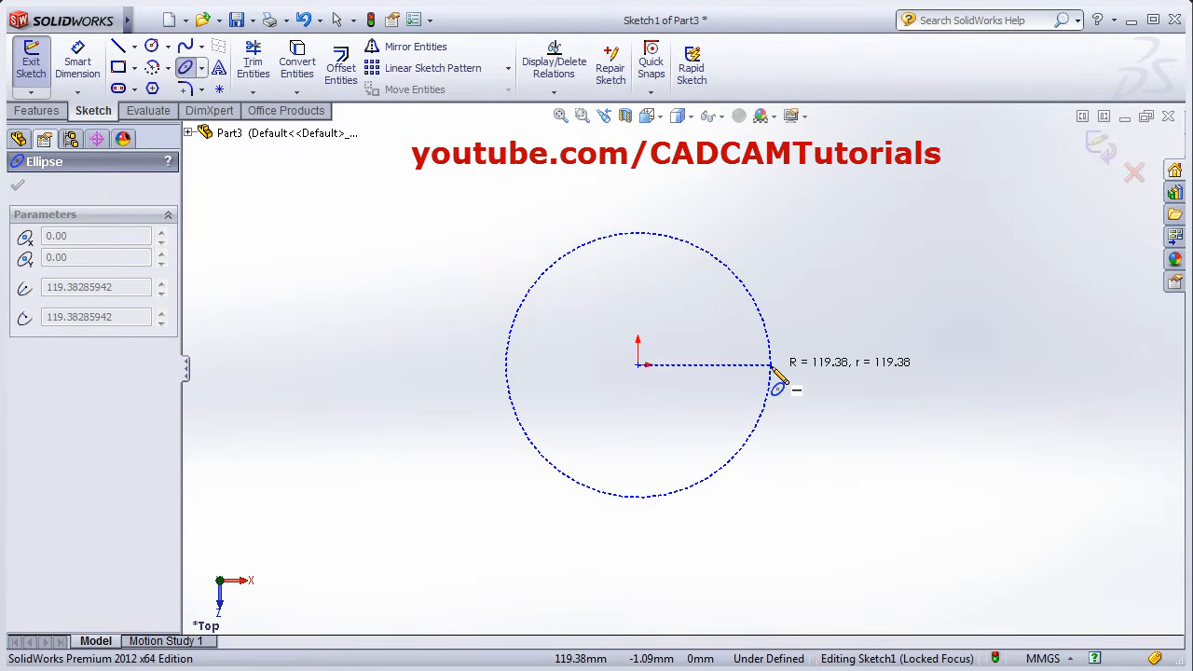
{"action": "left_click", "coordinate": [772, 366]}
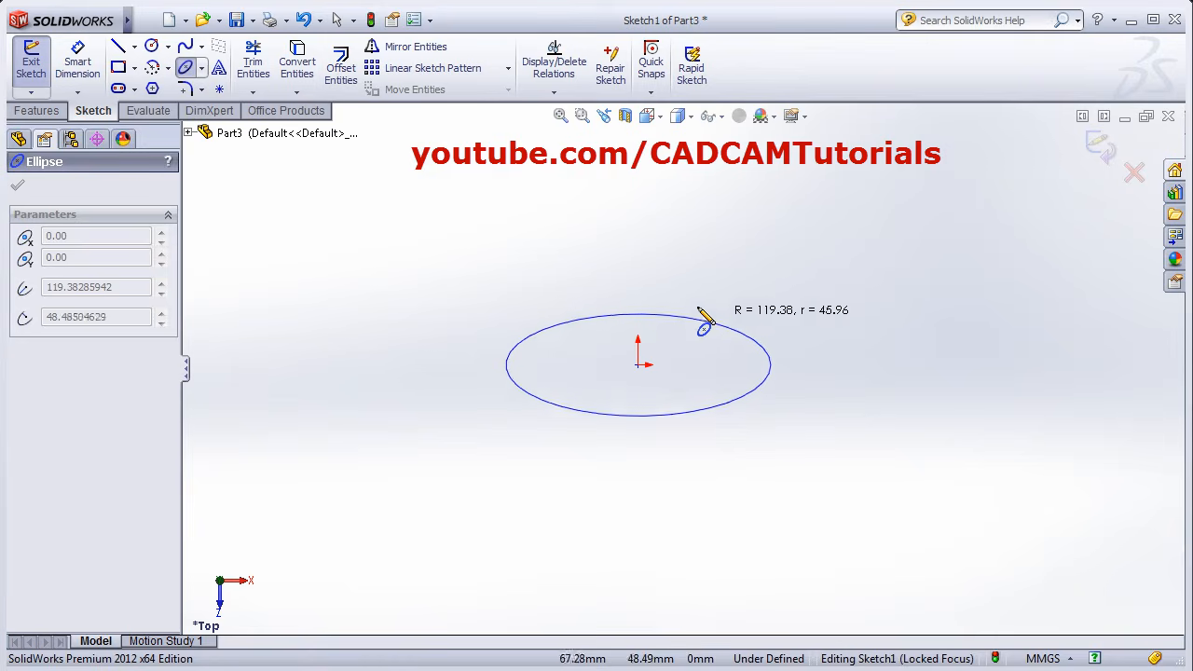
{"action": "left_click", "coordinate": [639, 295]}
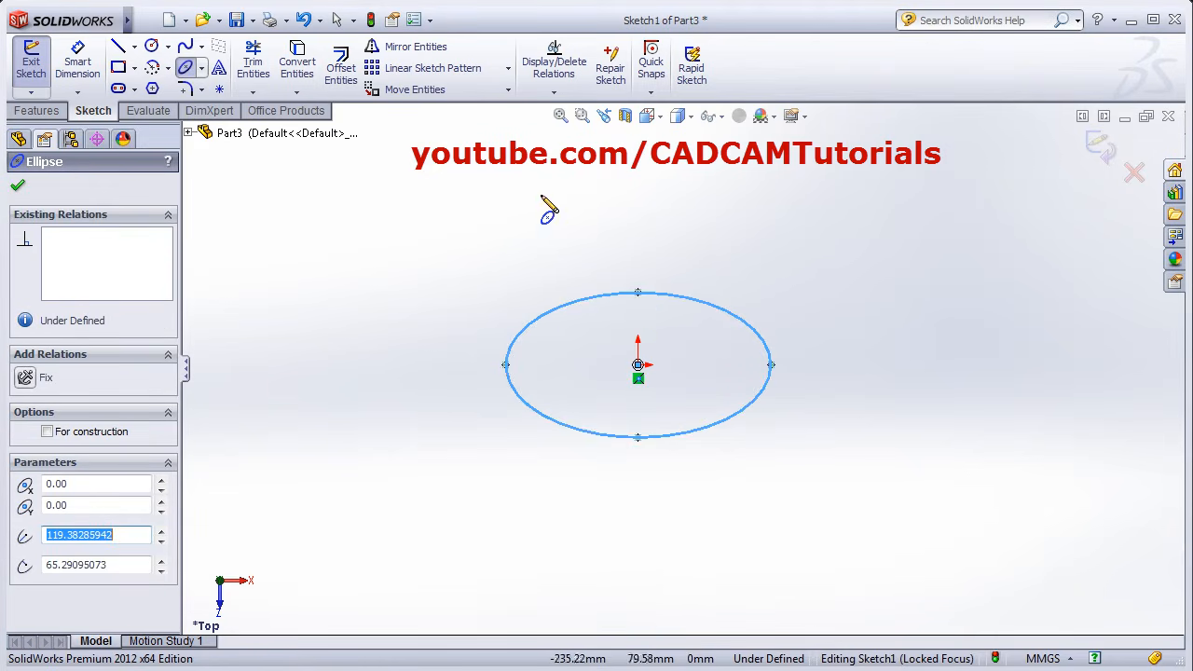
Dimension the ellipse's major axis between its left and right points as 250 mm, placing the dimension below the ellipse.
{"action": "left_click", "coordinate": [80, 67]}
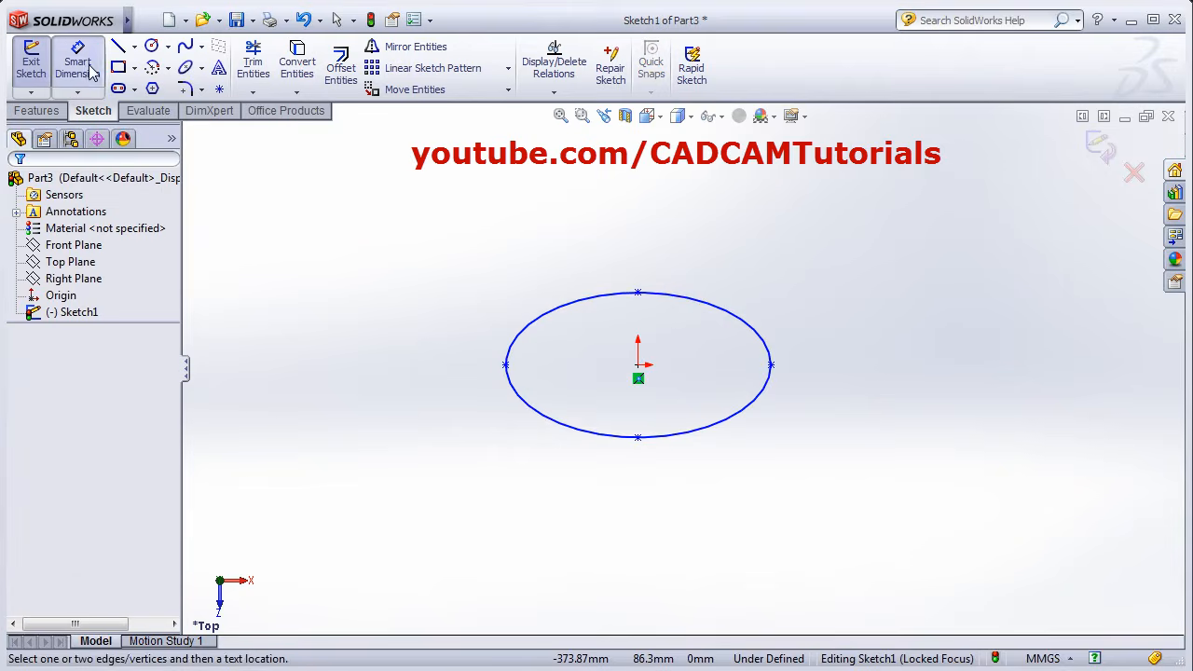
{"action": "left_click", "coordinate": [505, 365]}
{"action": "left_click", "coordinate": [771, 366]}
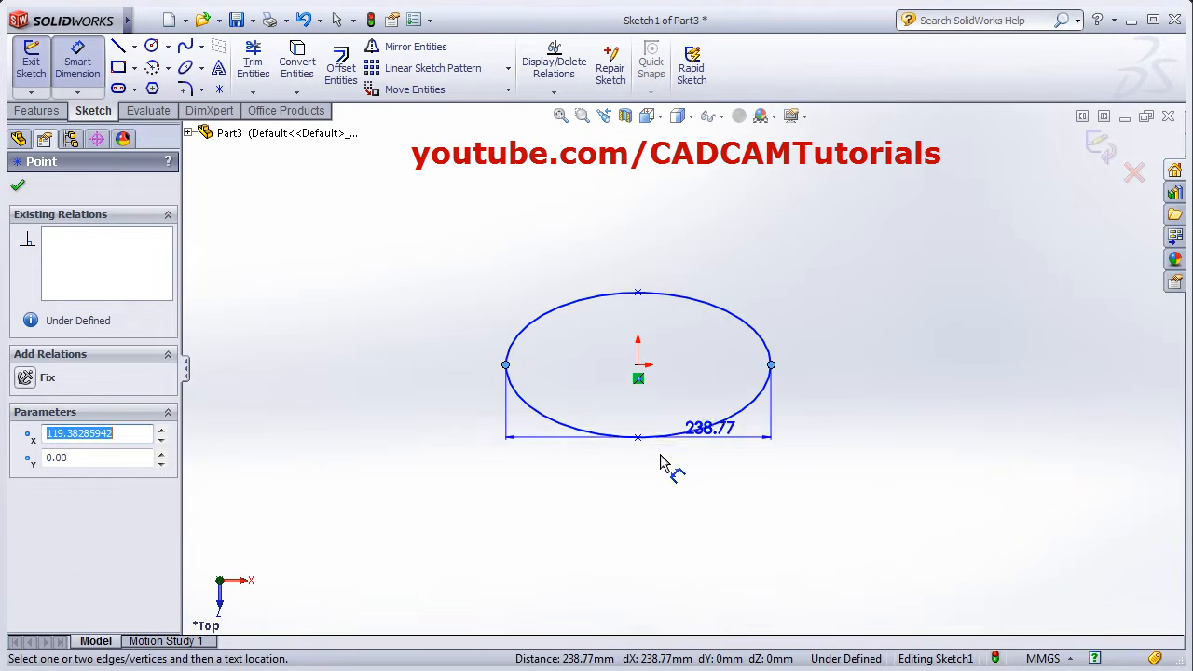
{"action": "left_click", "coordinate": [637, 482]}
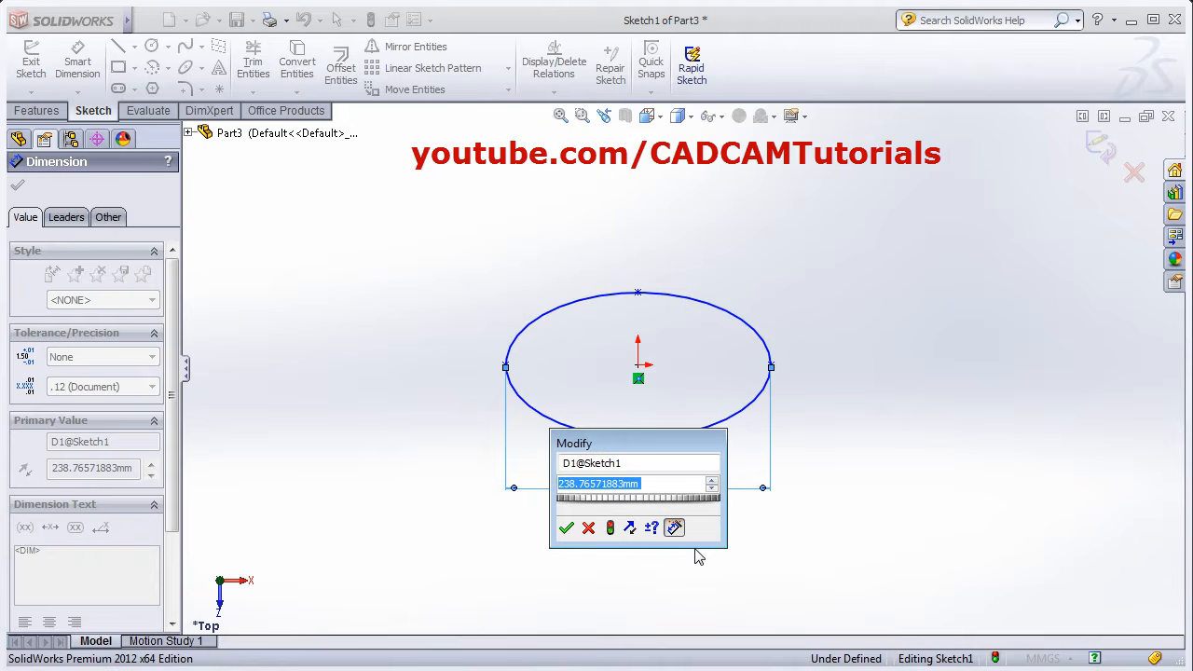
{"action": "type", "text": "250"}
{"action": "key", "text": "Return"}
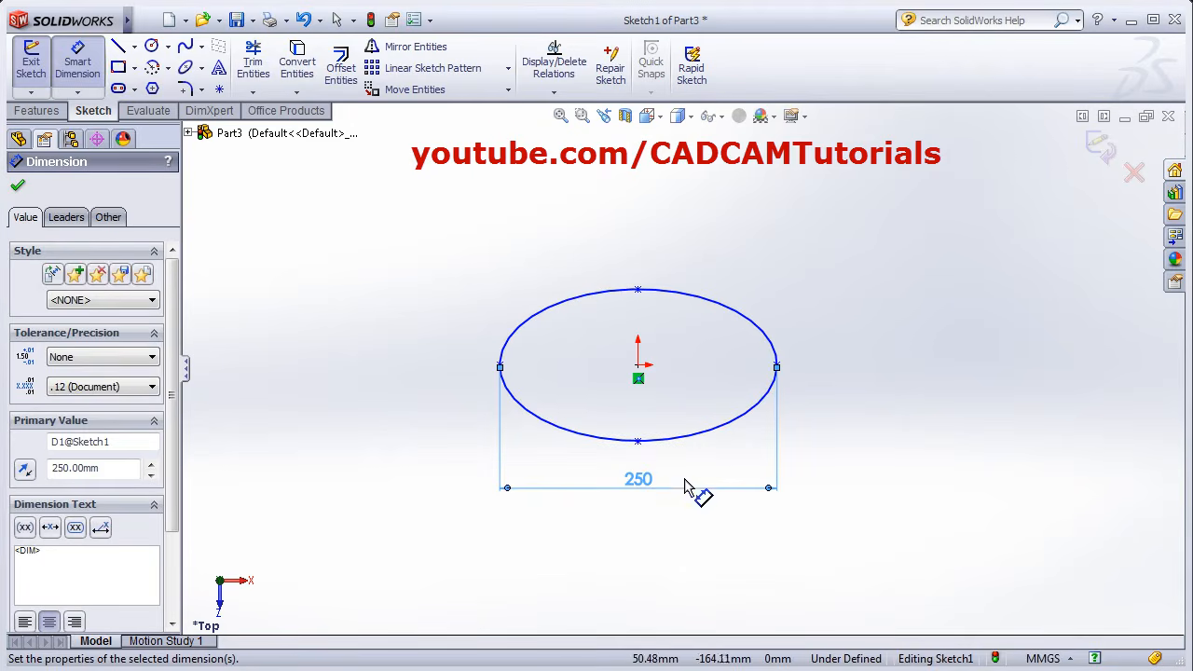
Dimension the ellipse's minor axis between its lowest and highest points as 130 mm, placing the dimension to the right.
{"action": "left_click", "coordinate": [637, 442]}
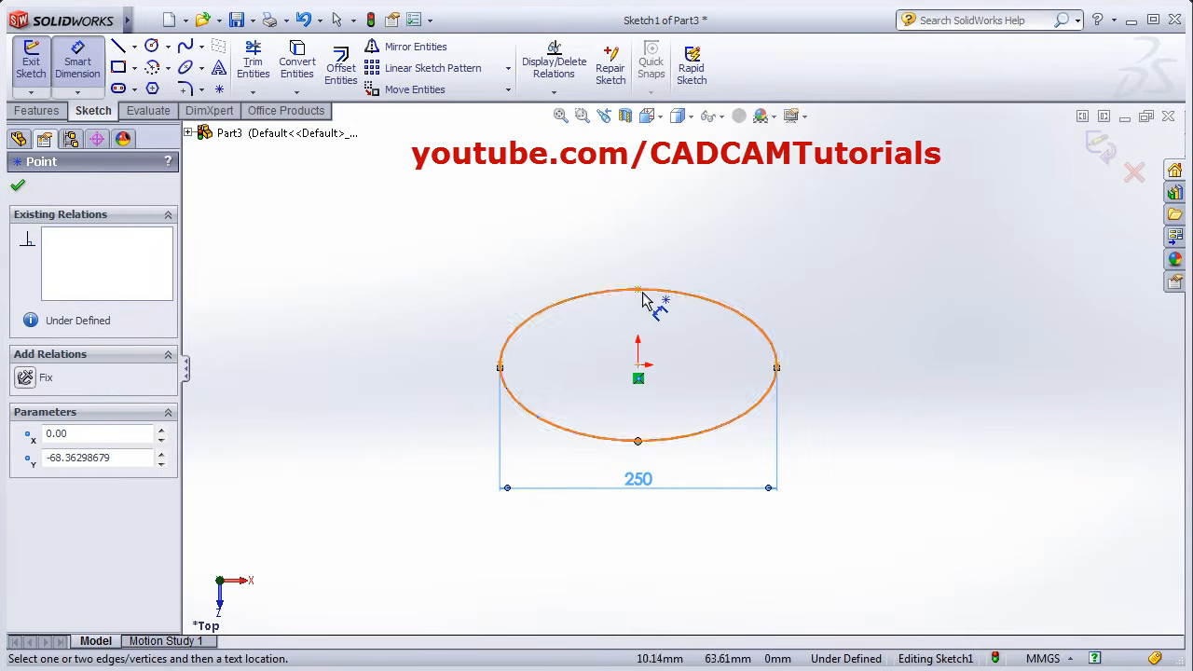
{"action": "left_click", "coordinate": [639, 289]}
{"action": "left_click", "coordinate": [893, 364]}
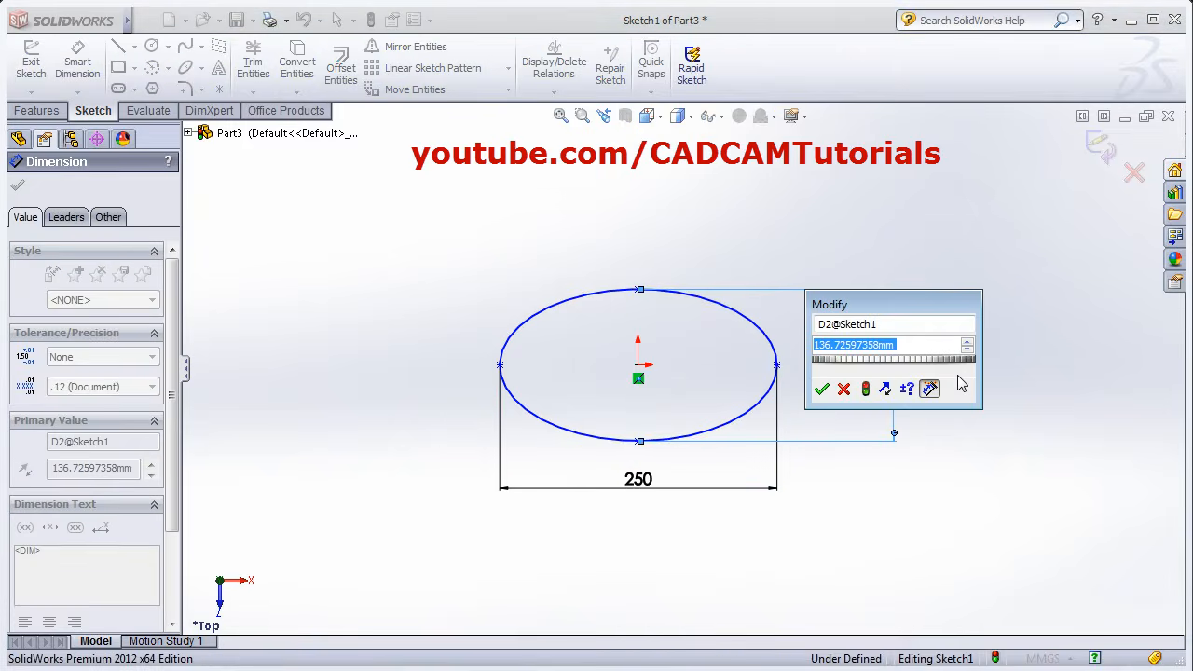
{"action": "type", "text": "130"}
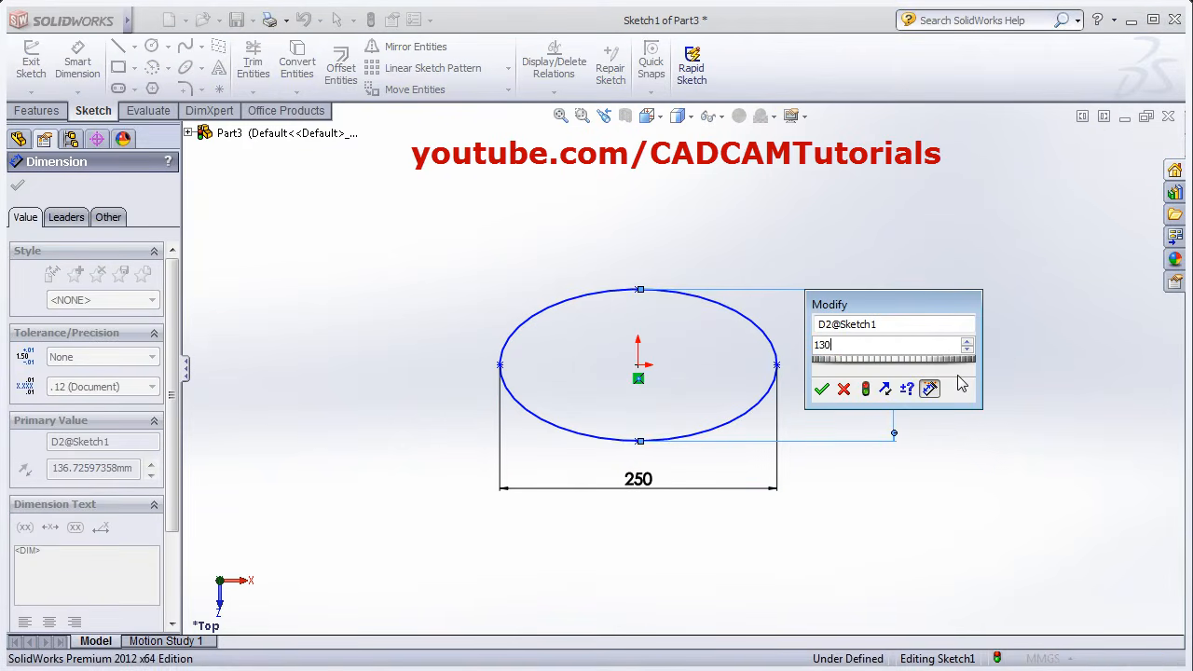
{"action": "key", "text": "Return"}
{"action": "key", "text": "Escape"}
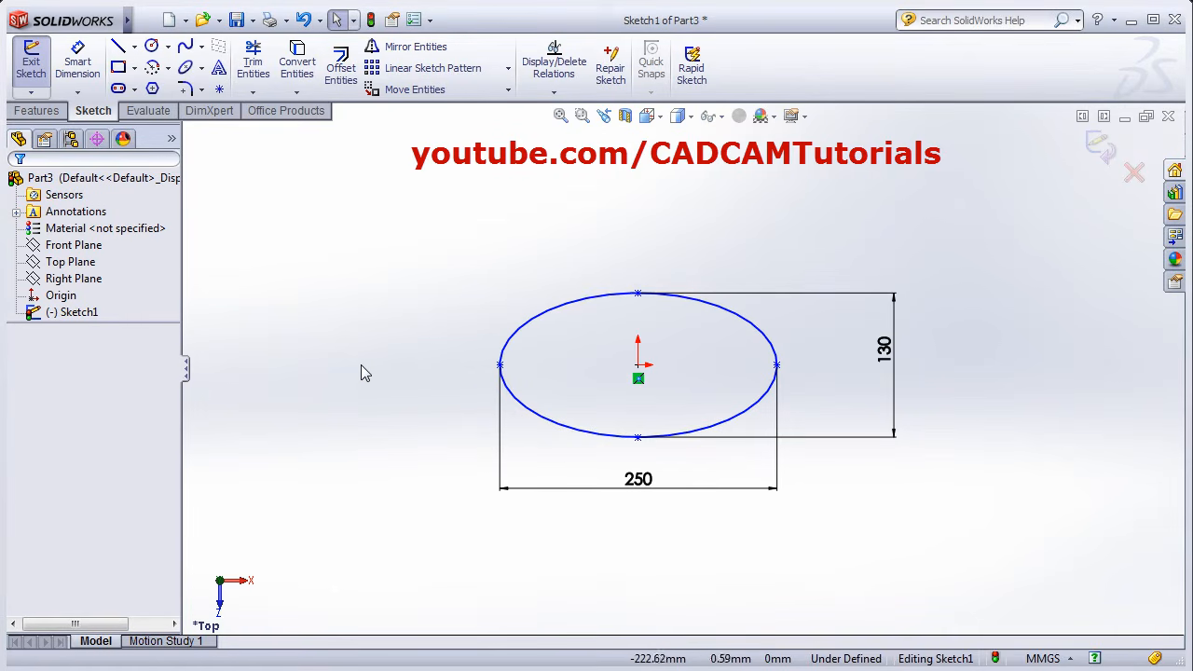
Draw a horizontal centerline through the origin and the ellipse's major-axis end points, extending past both sides of the ellipse.
{"action": "left_click", "coordinate": [135, 47]}
{"action": "left_click", "coordinate": [153, 83]}
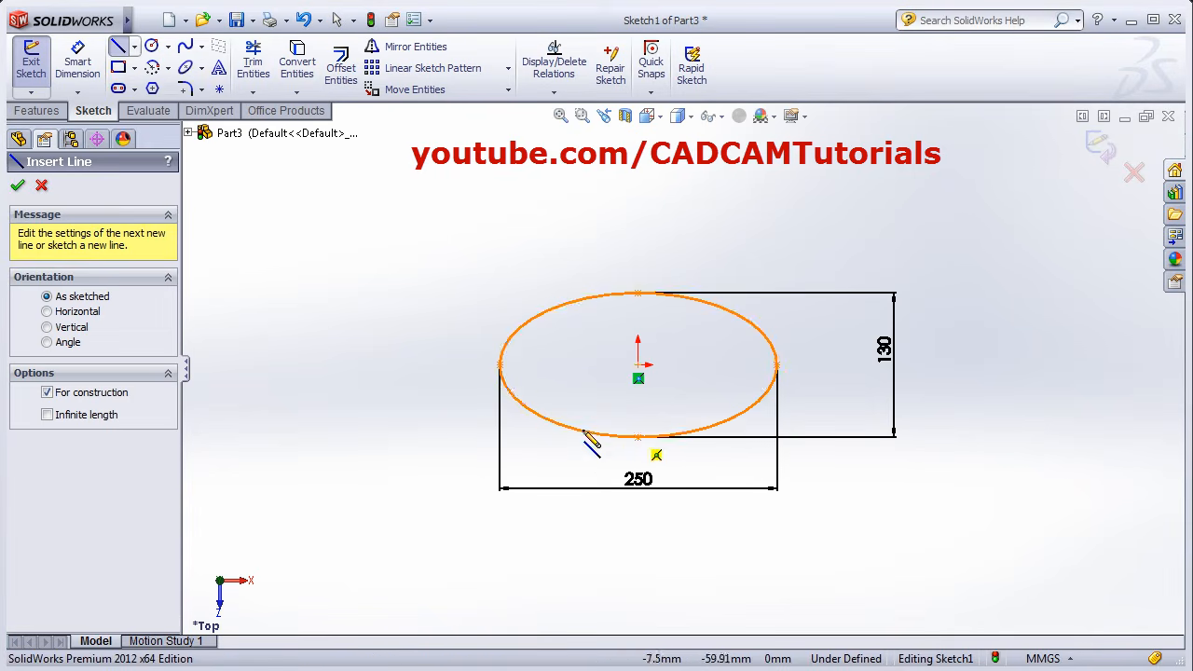
{"action": "left_click", "coordinate": [450, 365]}
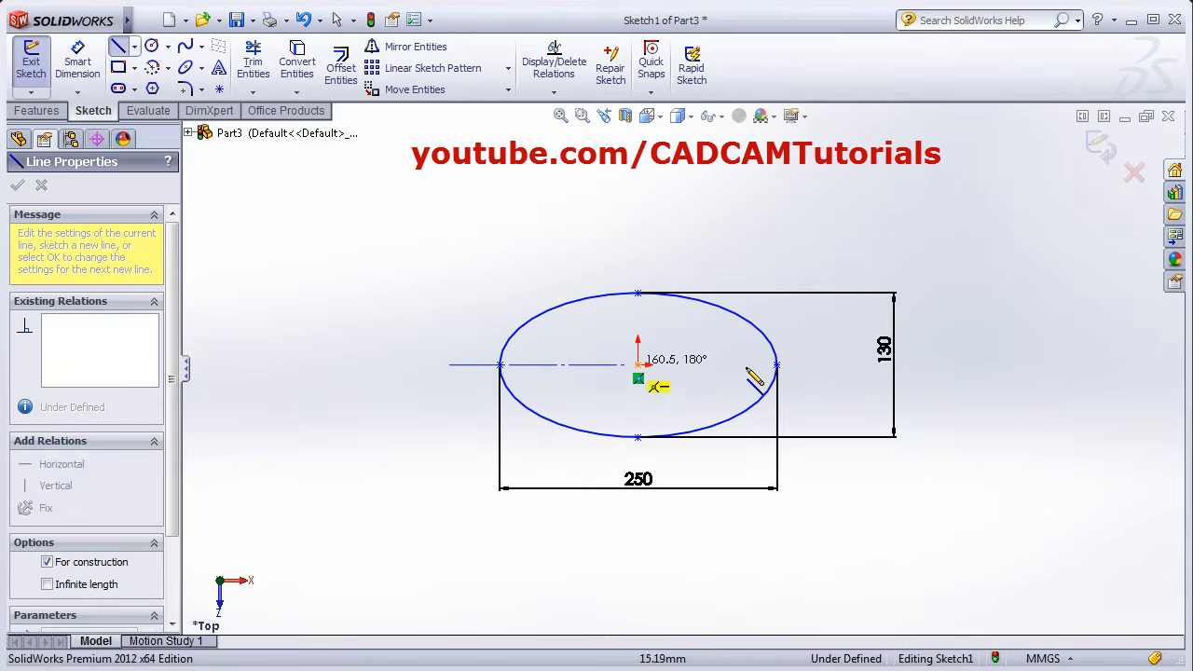
{"action": "left_click", "coordinate": [816, 364]}
{"action": "key", "text": "Escape"}
{"action": "key", "text": "Escape"}
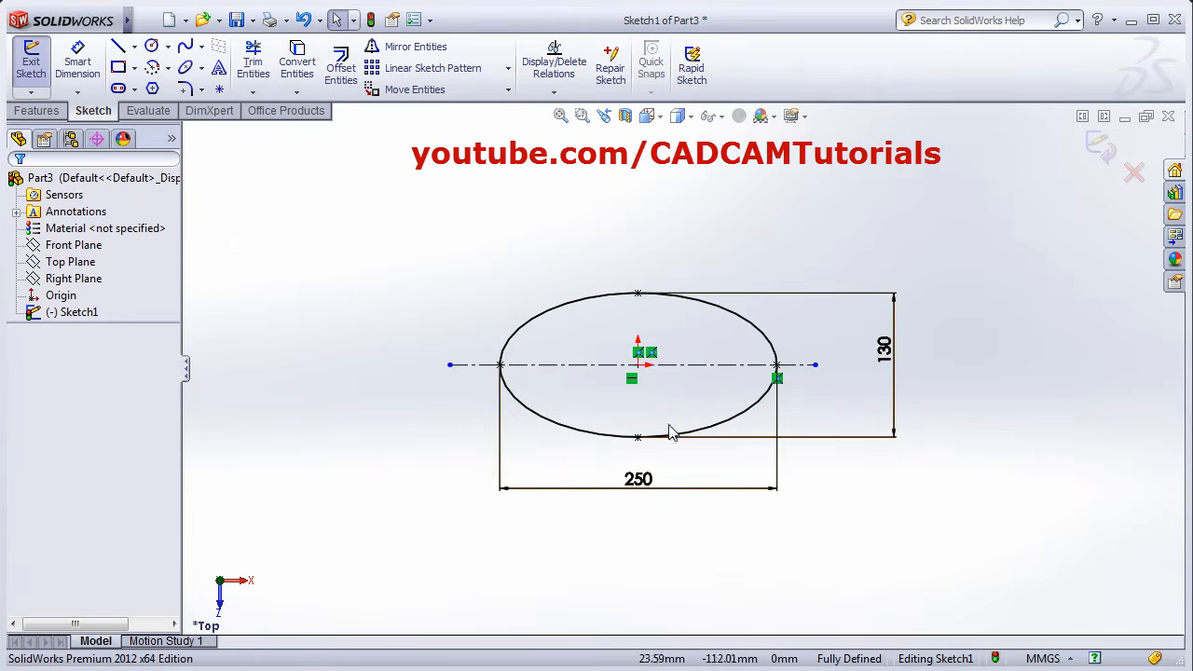
Select the ellipse, its centerline and both dimensions and delete them from the sketch.
{"action": "left_click_drag", "start_coordinate": [368, 221], "coordinate": [963, 520]}
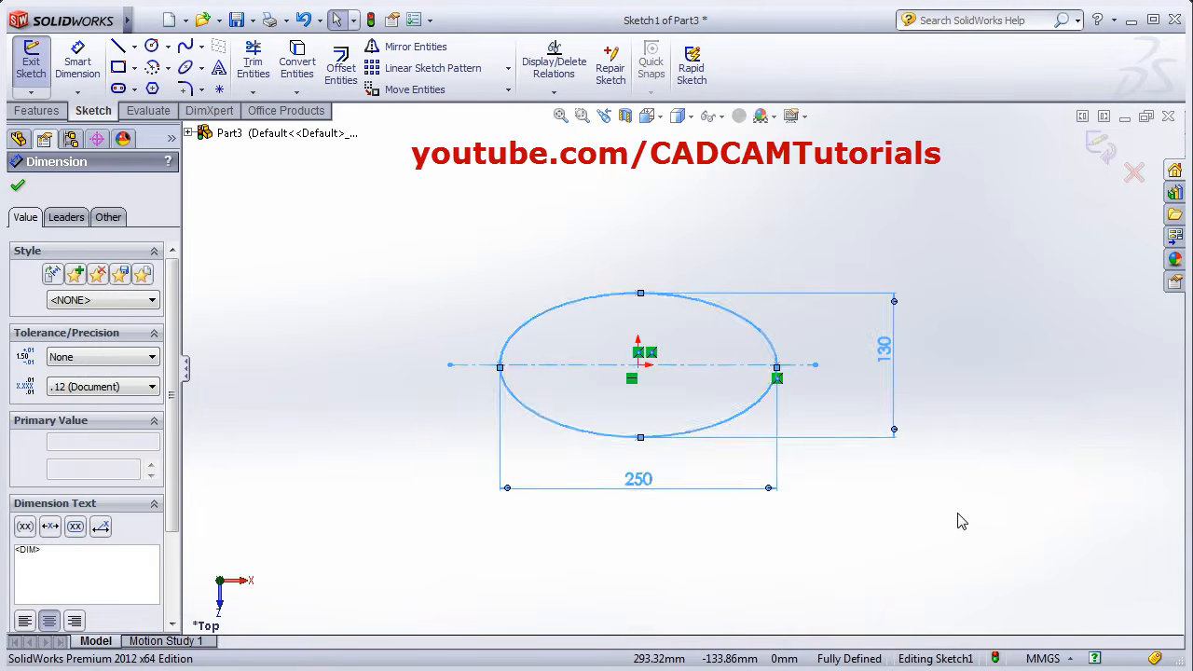
{"action": "key", "text": "Delete"}
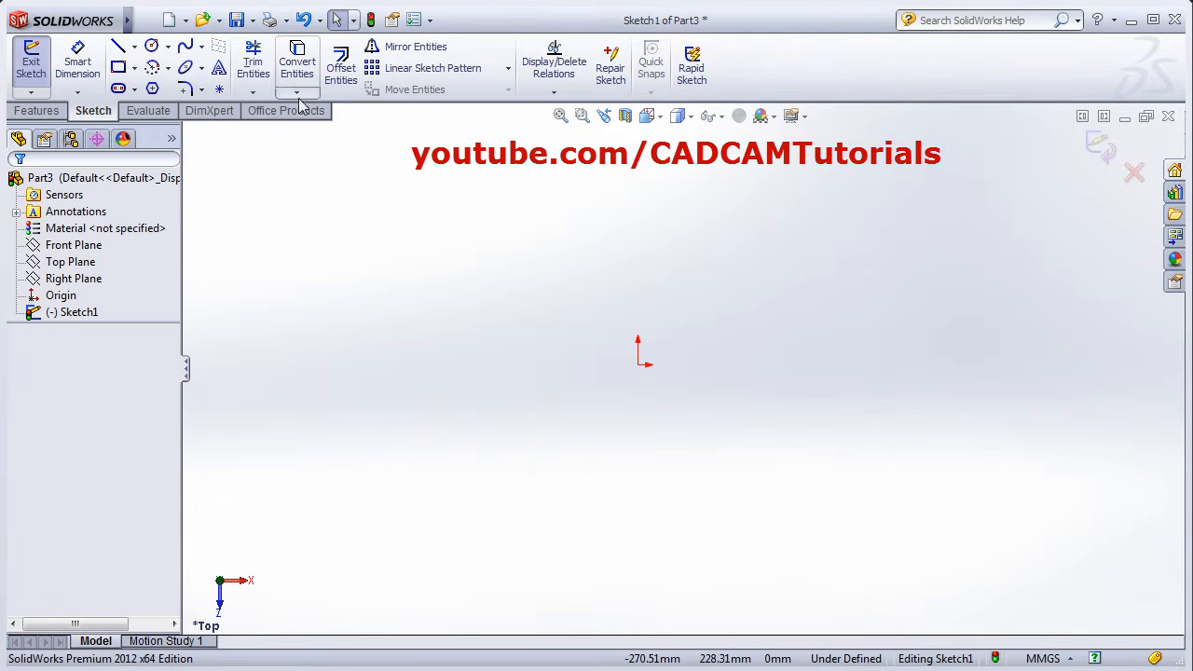
Draw a partial ellipse centred on the origin with radii of about 150 mm and 90.5 mm, running from its top point around the left side.
{"action": "left_click", "coordinate": [200, 68]}
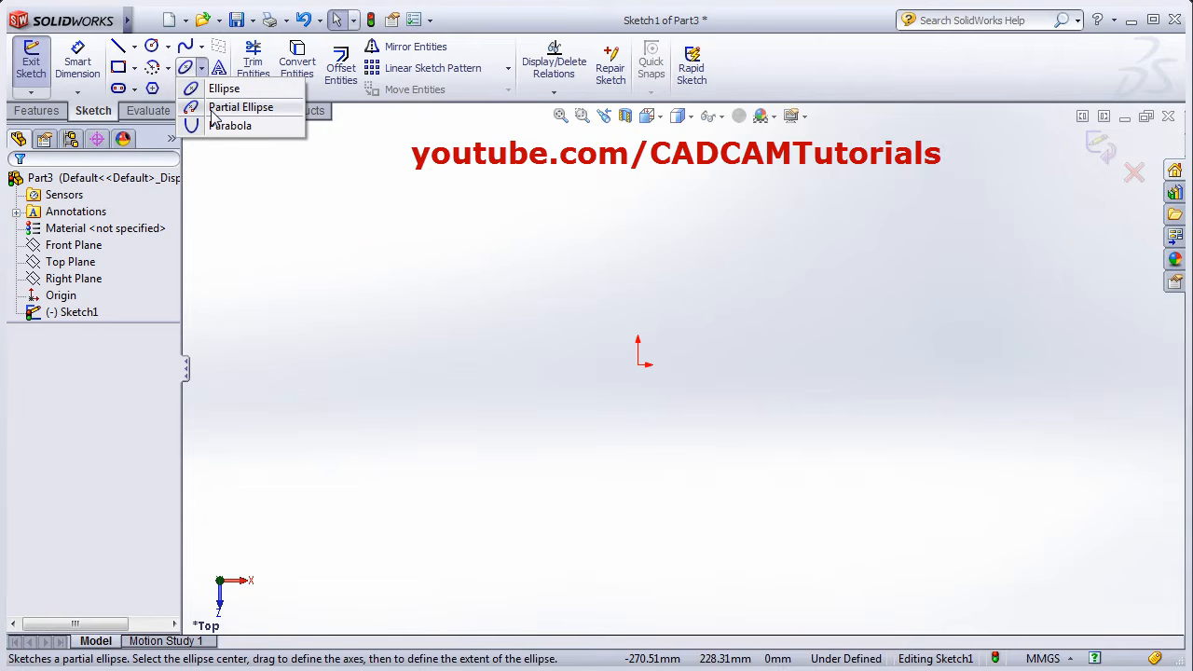
{"action": "left_click", "coordinate": [212, 110]}
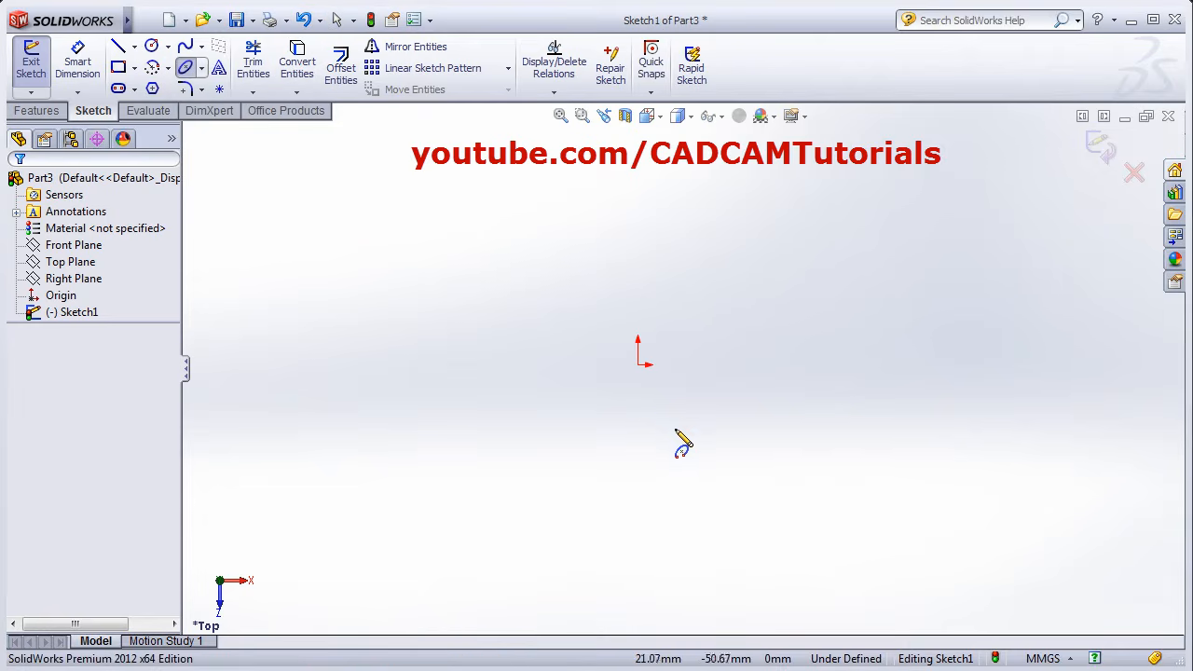
{"action": "left_click", "coordinate": [639, 364]}
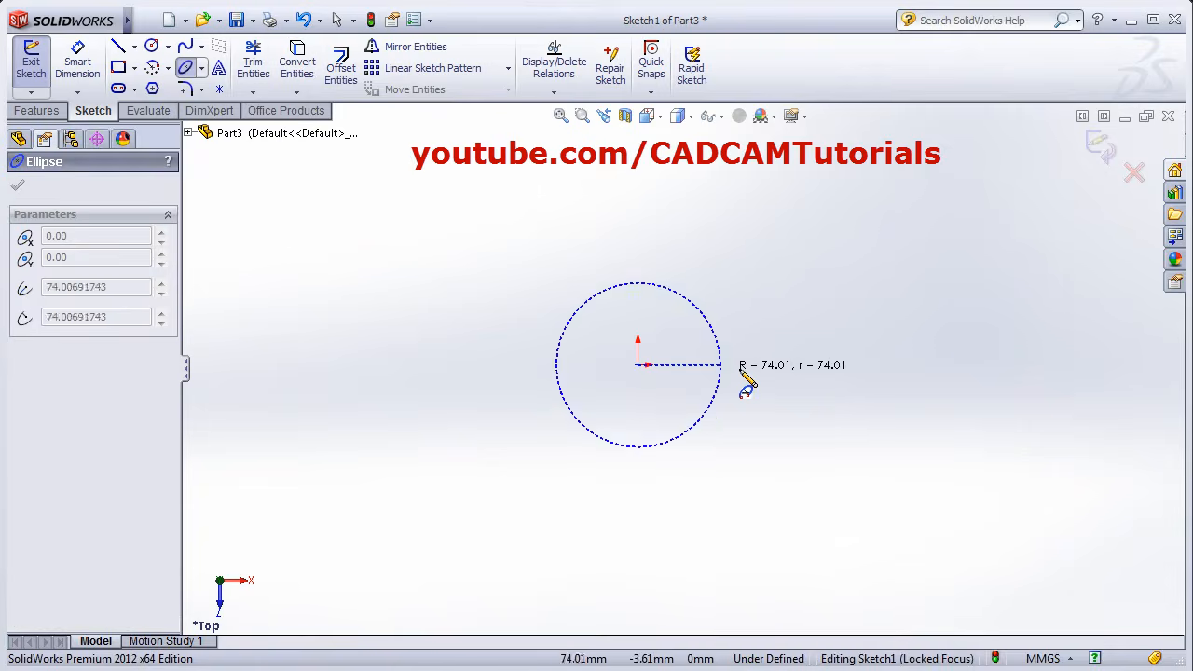
{"action": "left_click", "coordinate": [805, 368]}
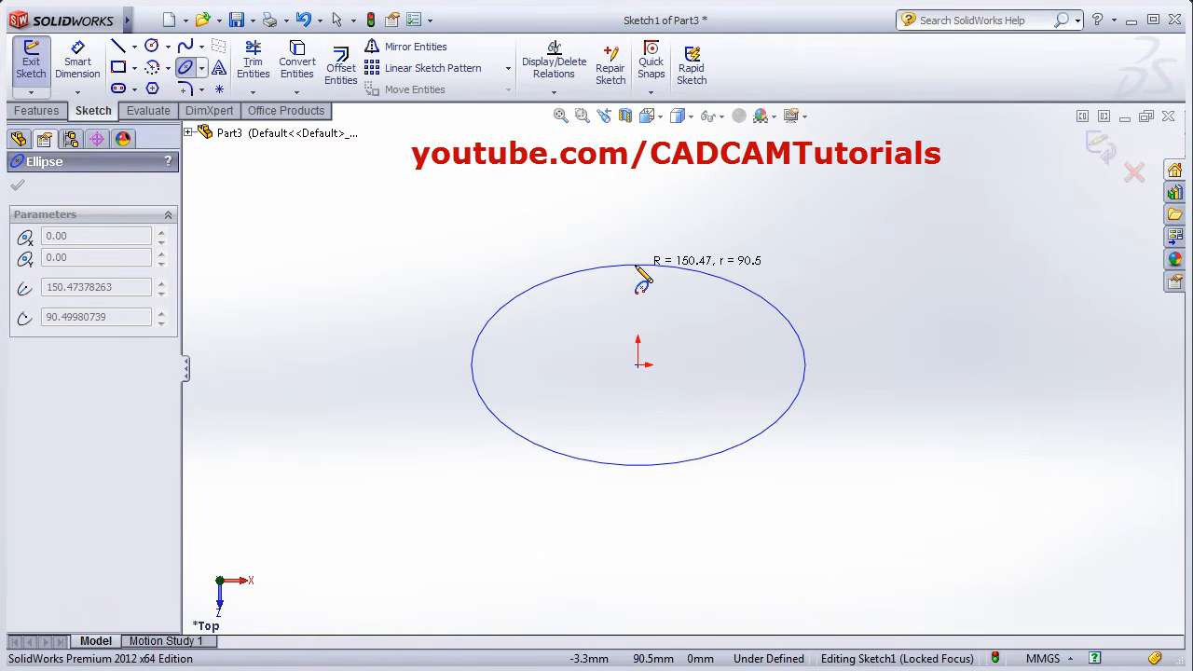
{"action": "left_click", "coordinate": [641, 270]}
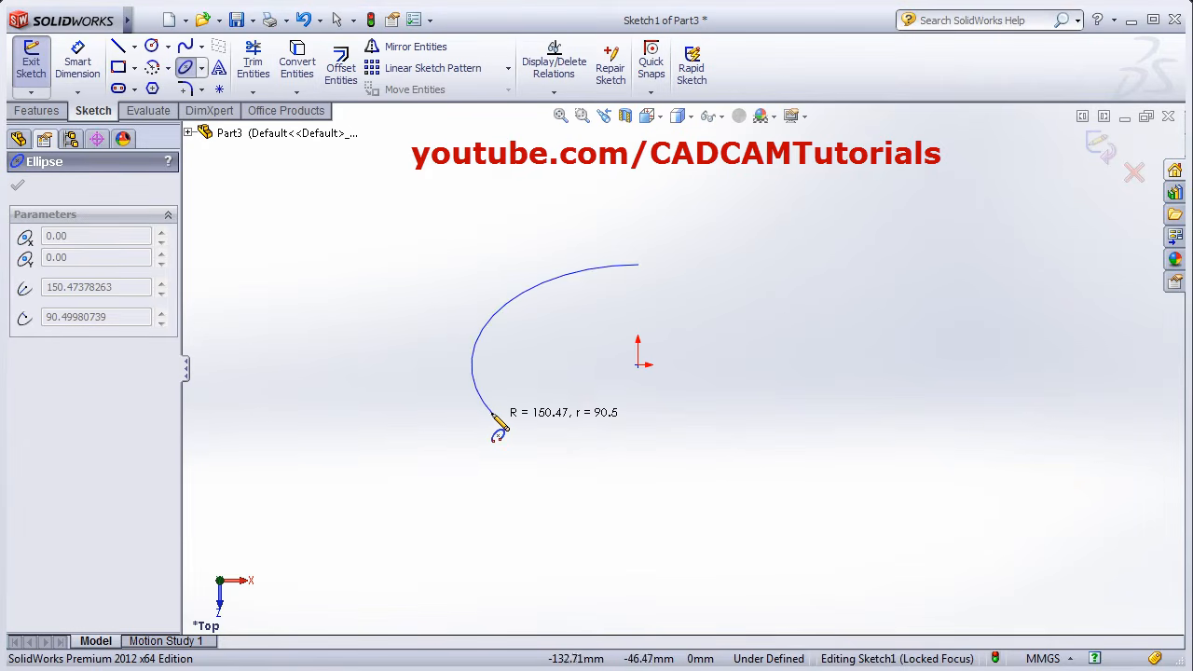
{"action": "left_click", "coordinate": [555, 451]}
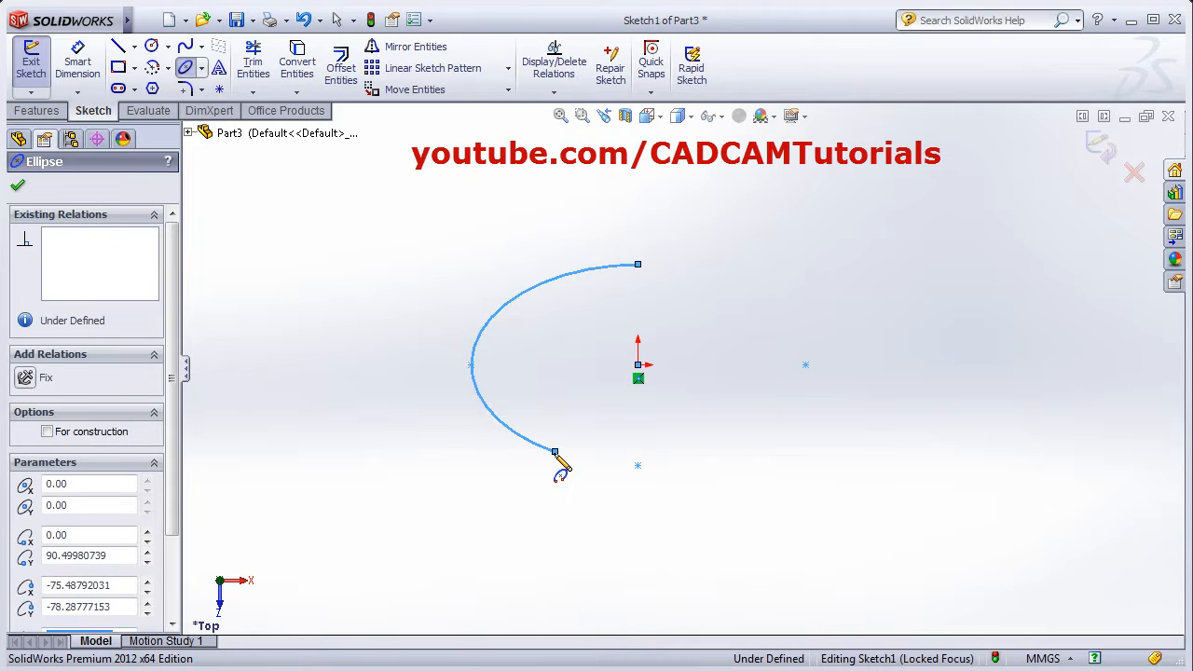
{"action": "key", "text": "Escape"}
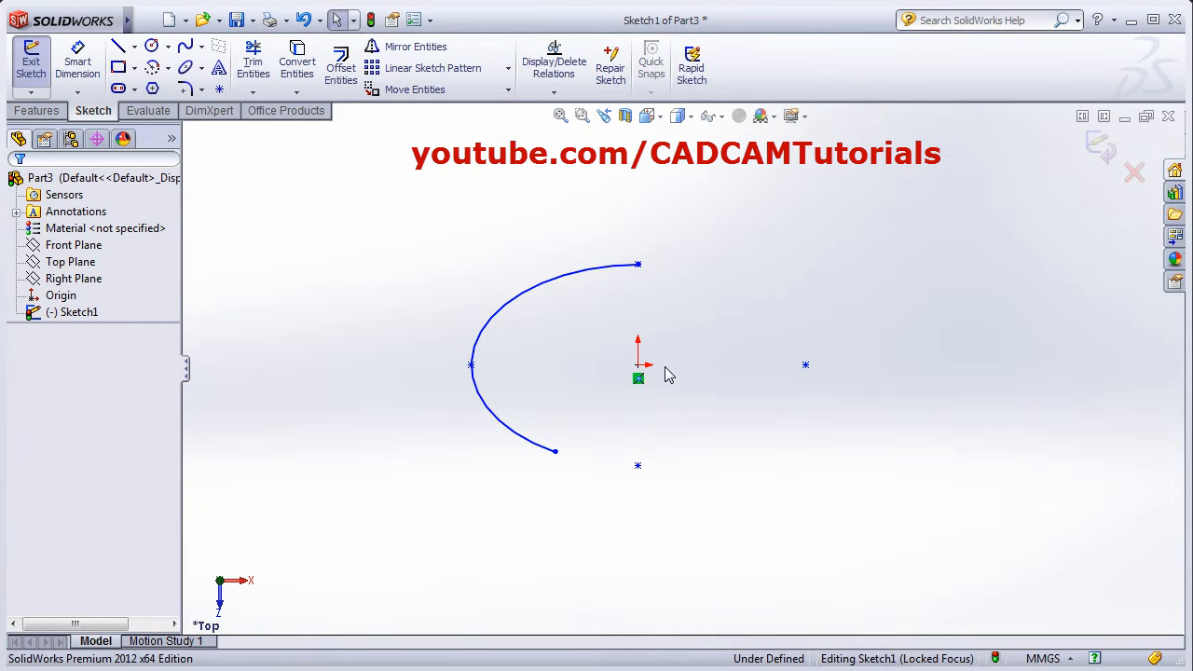
Draw a centerline from the origin to the lower end point of the partial ellipse.
{"action": "left_click", "coordinate": [134, 46]}
{"action": "left_click", "coordinate": [164, 82]}
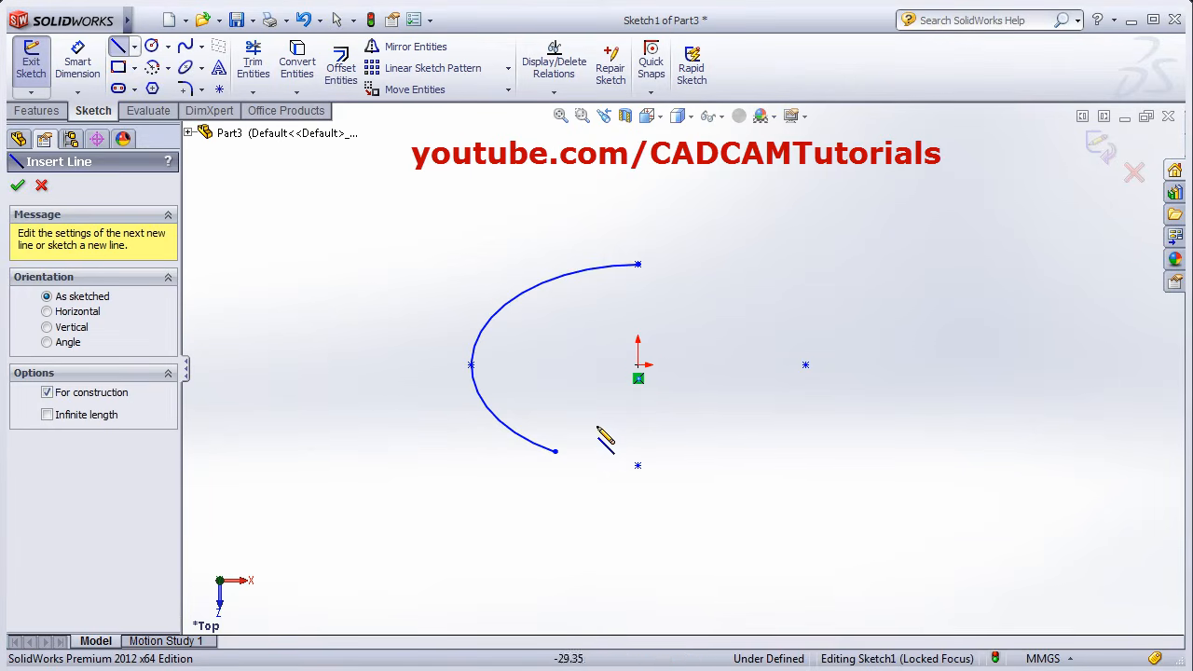
{"action": "left_click", "coordinate": [637, 377]}
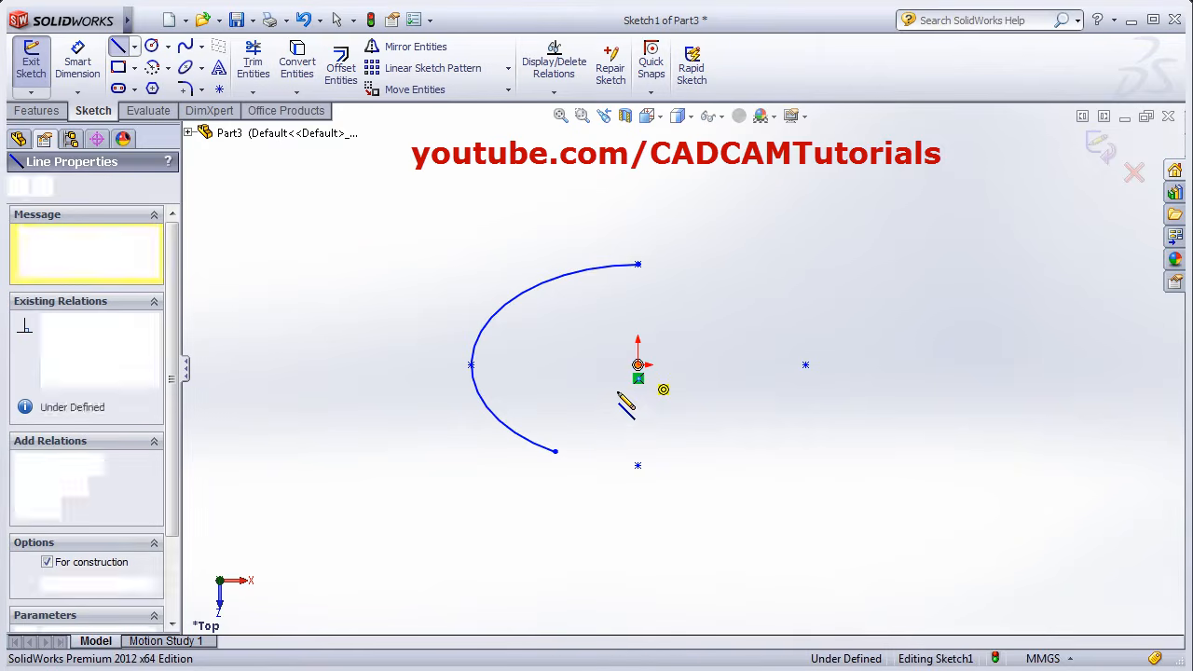
{"action": "left_click", "coordinate": [557, 451]}
{"action": "key", "text": "Escape"}
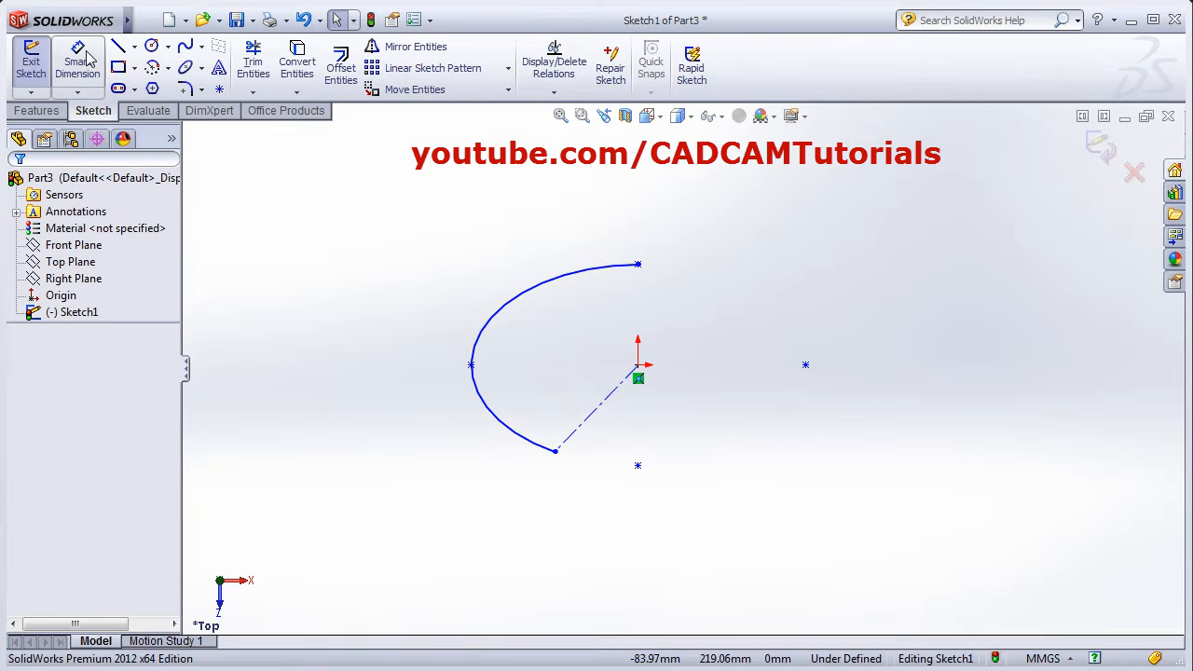
Draw a vertical centerline from the origin up to the partial ellipse's top end point.
{"action": "left_click", "coordinate": [136, 48]}
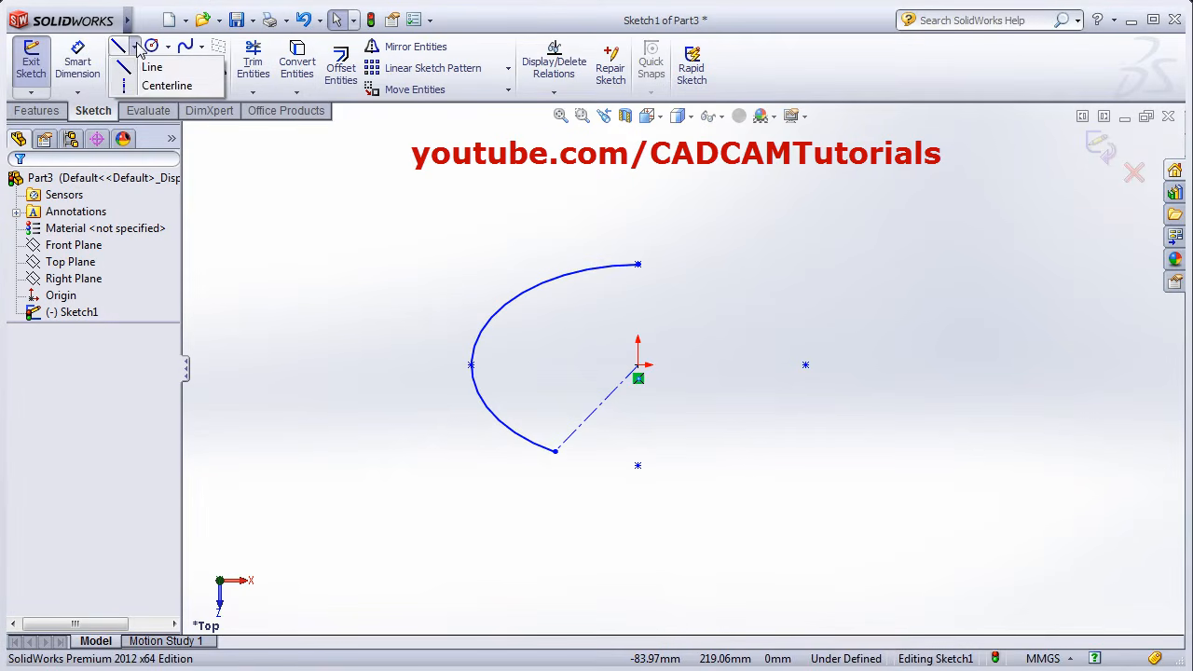
{"action": "left_click", "coordinate": [153, 85]}
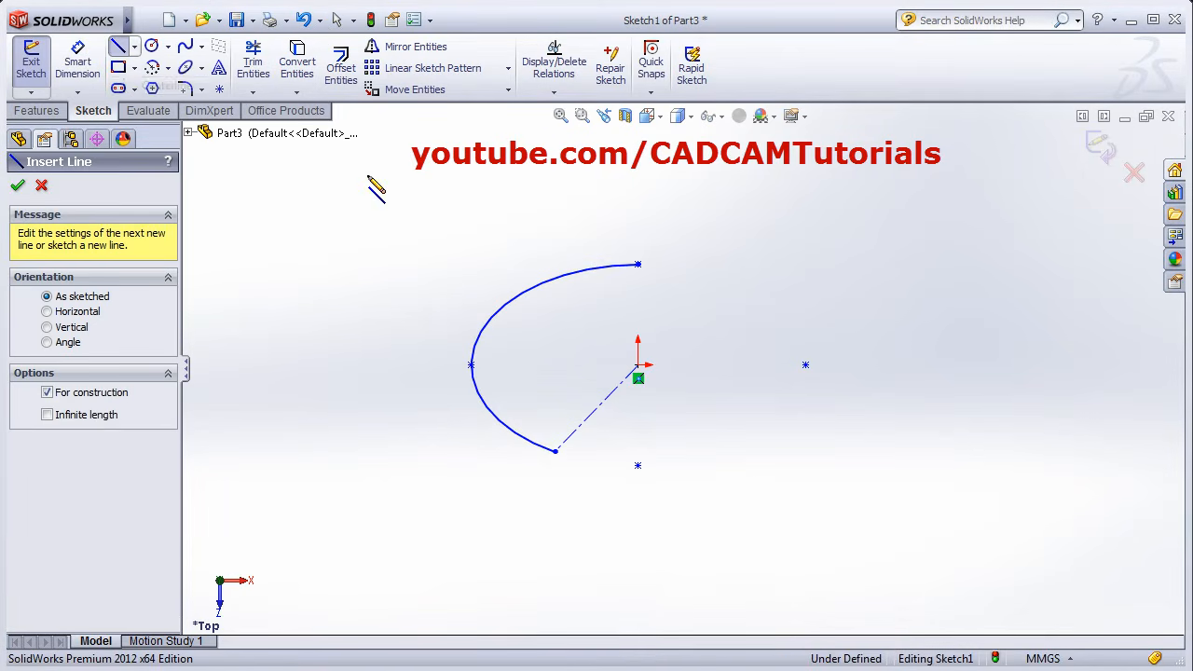
{"action": "left_click", "coordinate": [637, 365]}
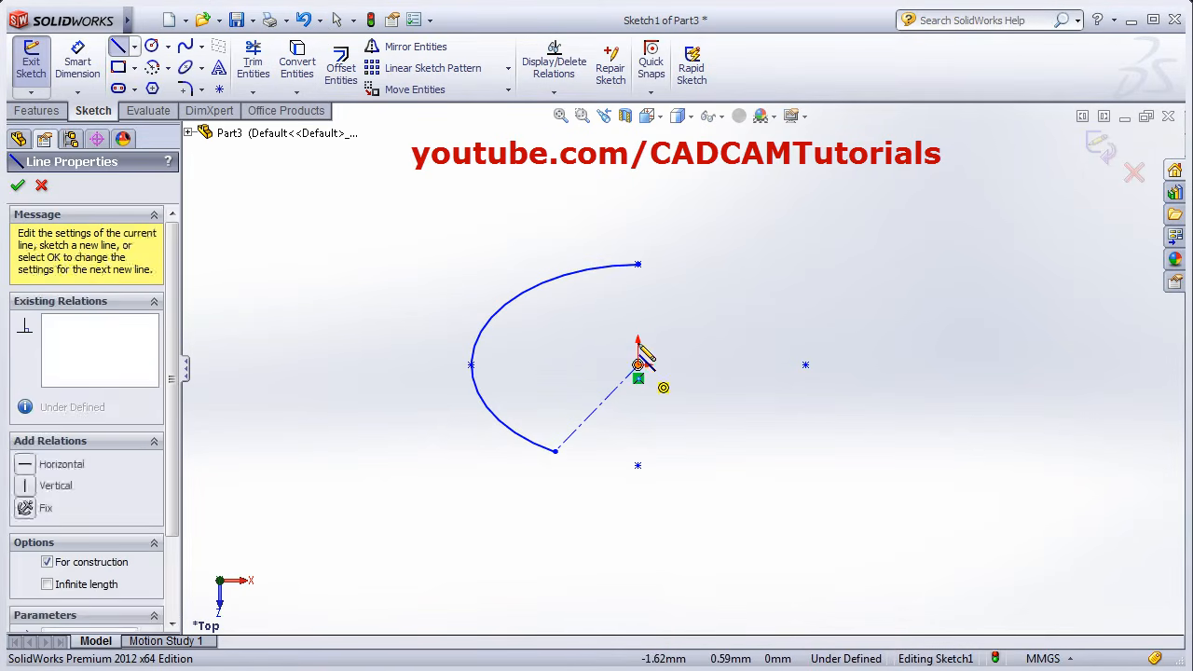
{"action": "left_click", "coordinate": [638, 265]}
{"action": "key", "text": "Escape"}
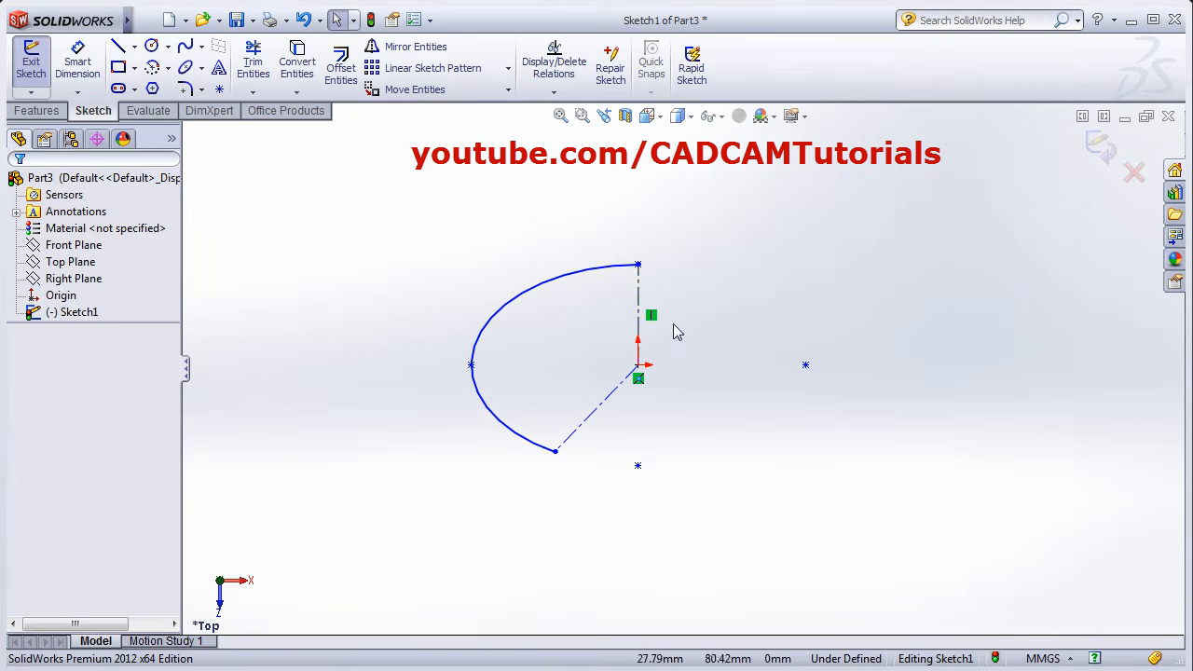
Dimension the angle between the sloped and vertical centerlines as 145°, placing the dimension inside the arc.
{"action": "left_click", "coordinate": [80, 63]}
{"action": "left_click", "coordinate": [604, 400]}
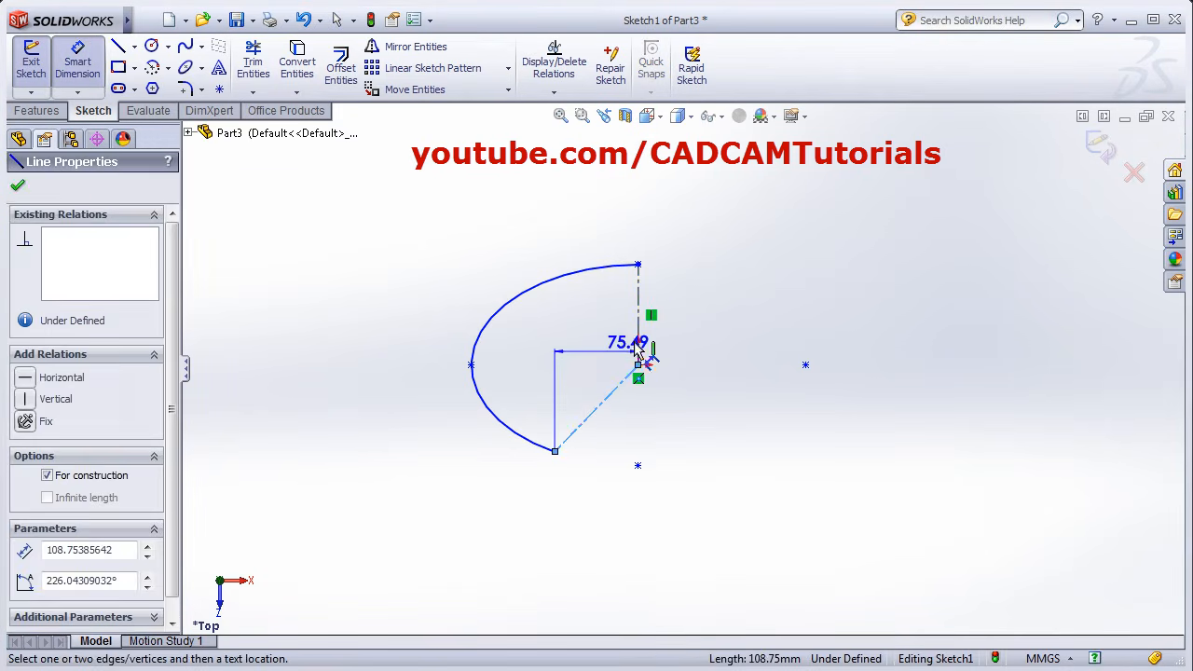
{"action": "left_click", "coordinate": [639, 320]}
{"action": "left_click", "coordinate": [587, 369]}
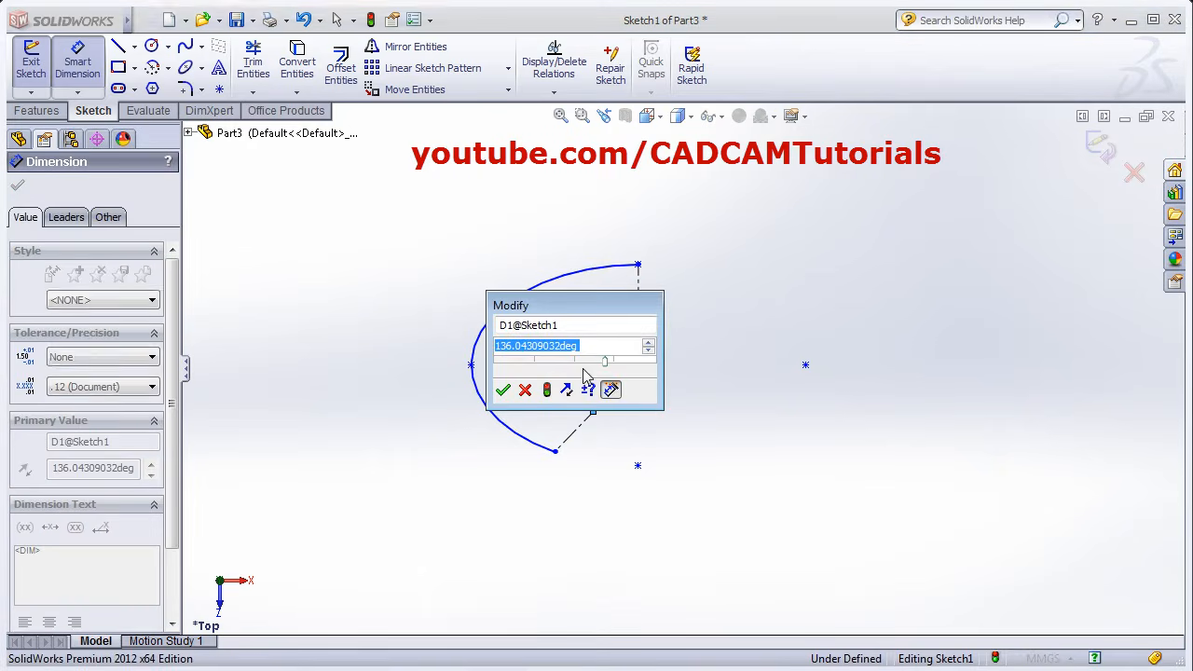
{"action": "type", "text": "145"}
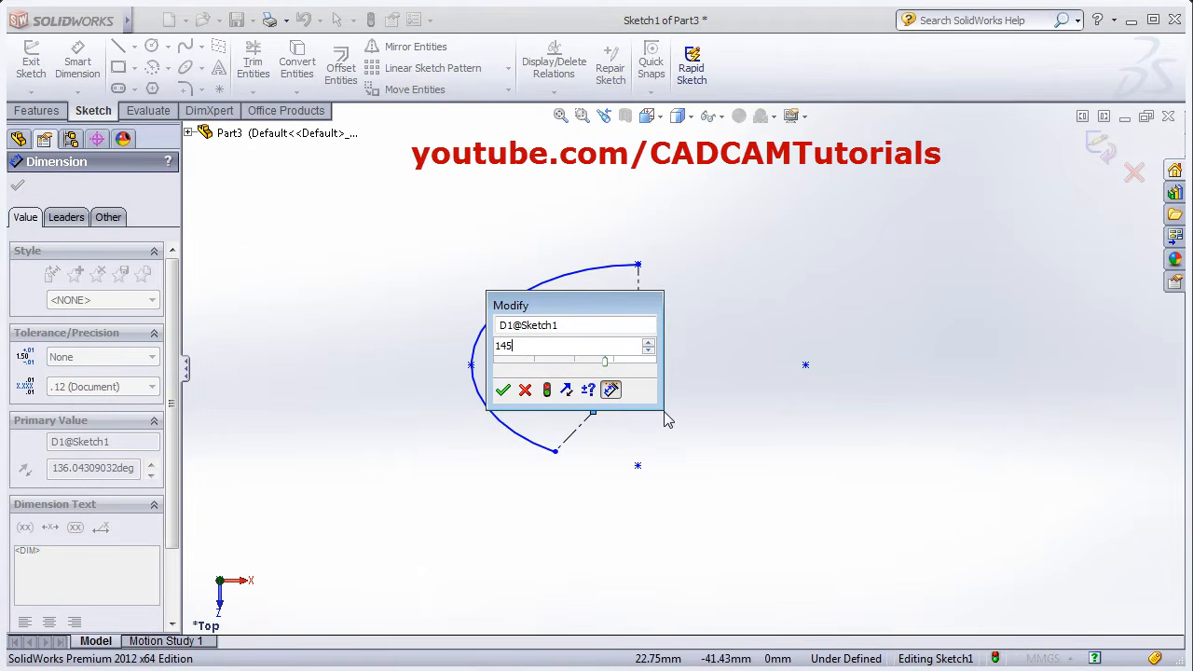
{"action": "key", "text": "Return"}
{"action": "key", "text": "Escape"}
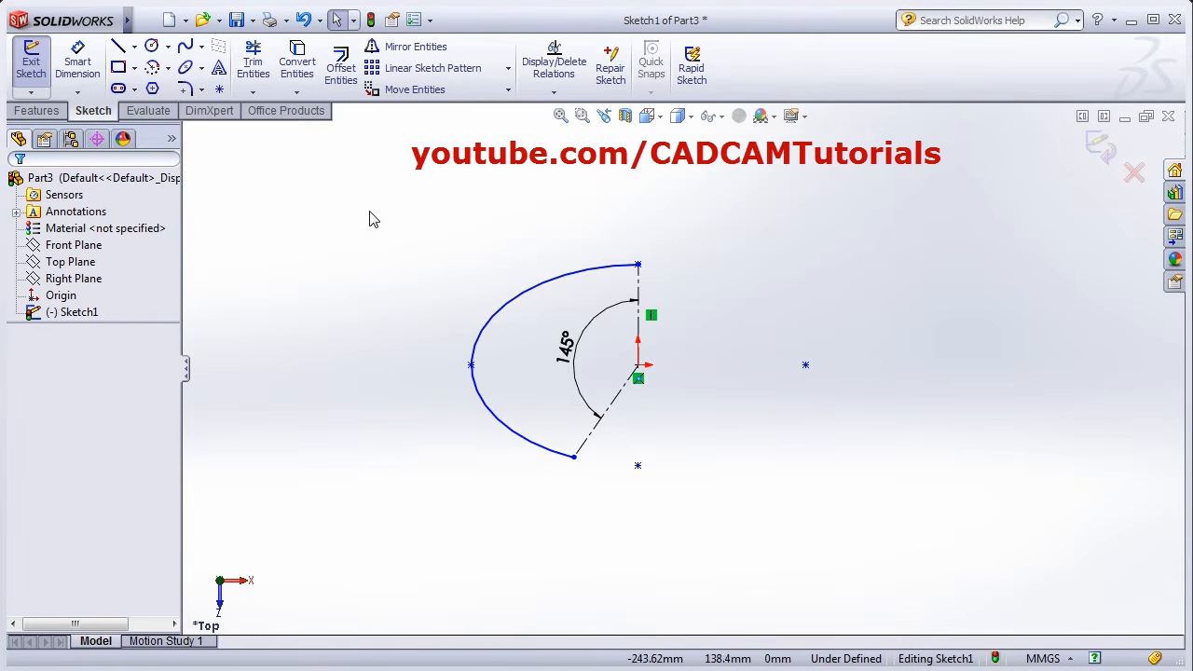
Select the partial ellipse, both centerlines and the angle dimension and delete them from the sketch.
{"action": "left_click_drag", "start_coordinate": [369, 219], "coordinate": [753, 485]}
{"action": "key", "text": "Delete"}
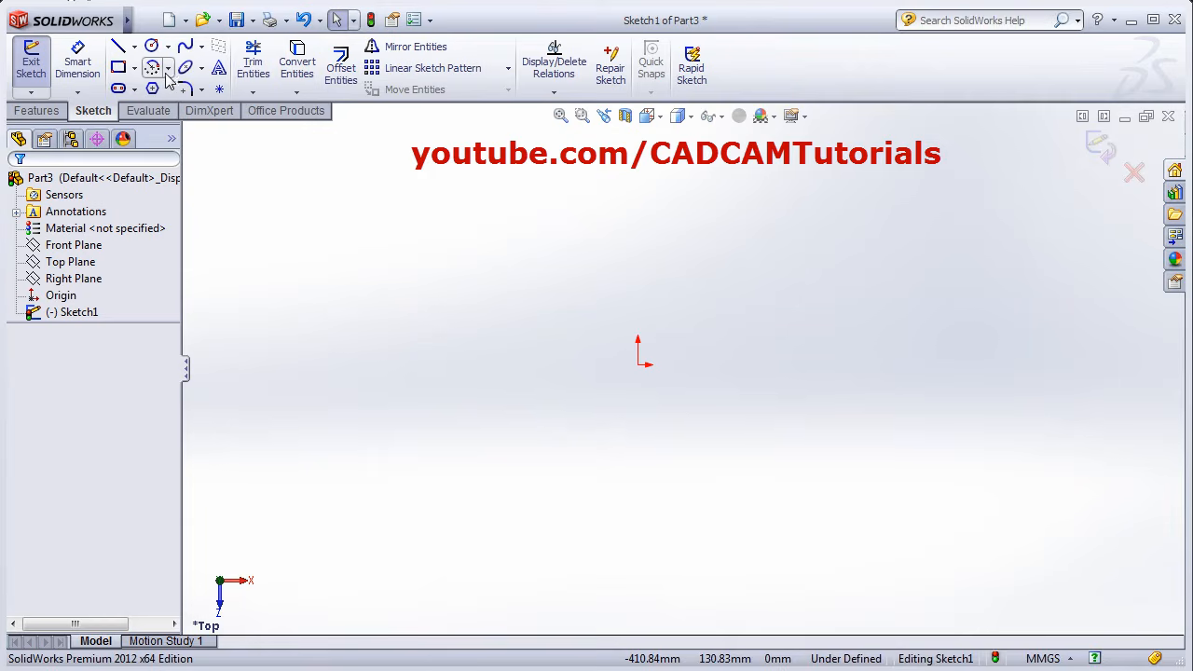
Draw a parabola with its focus at the origin and apex about 141 mm above, spanning from X about -236 mm to 305 mm.
{"action": "left_click", "coordinate": [202, 70]}
{"action": "left_click", "coordinate": [226, 120]}
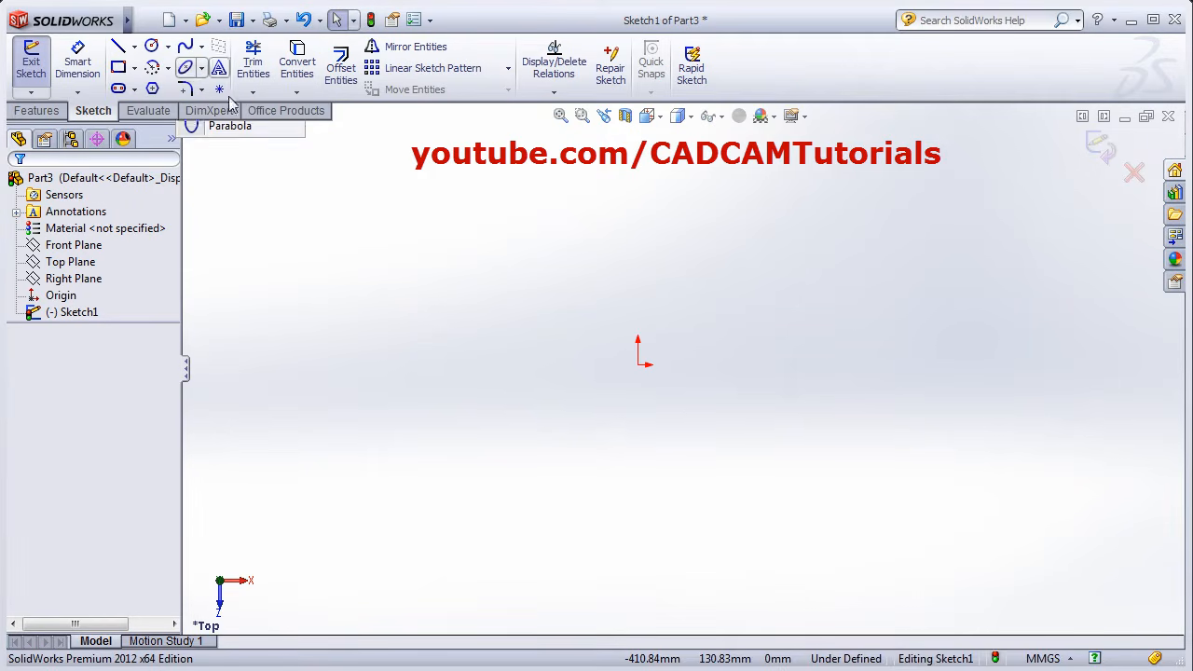
{"action": "left_click", "coordinate": [198, 70]}
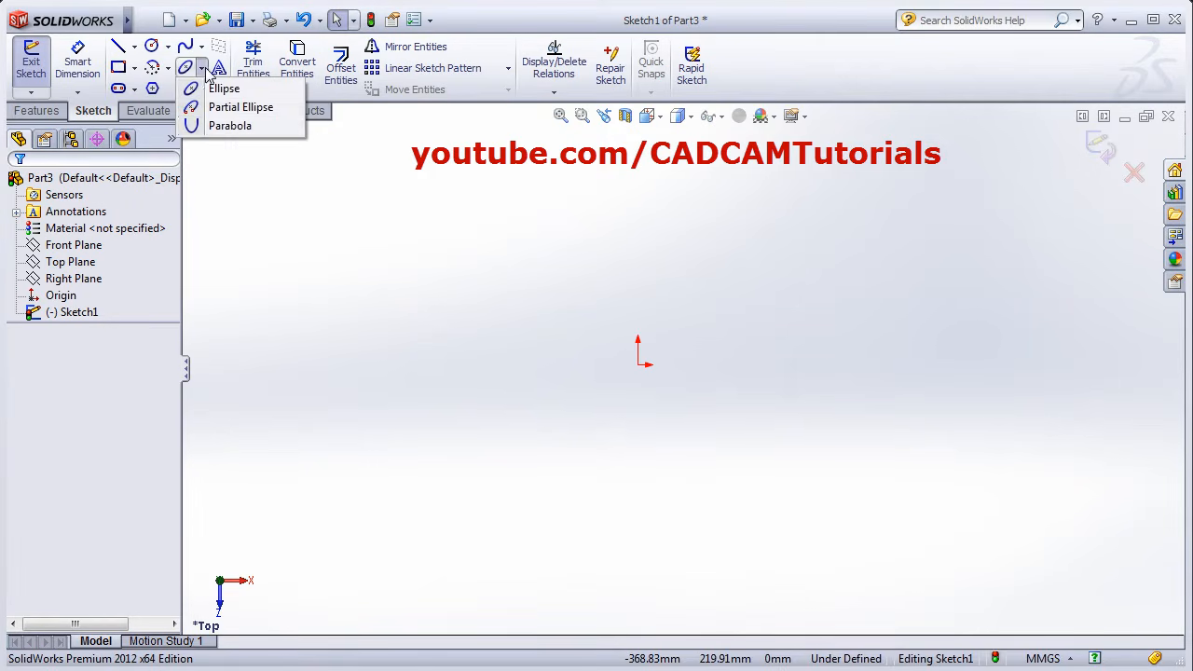
{"action": "left_click", "coordinate": [224, 126]}
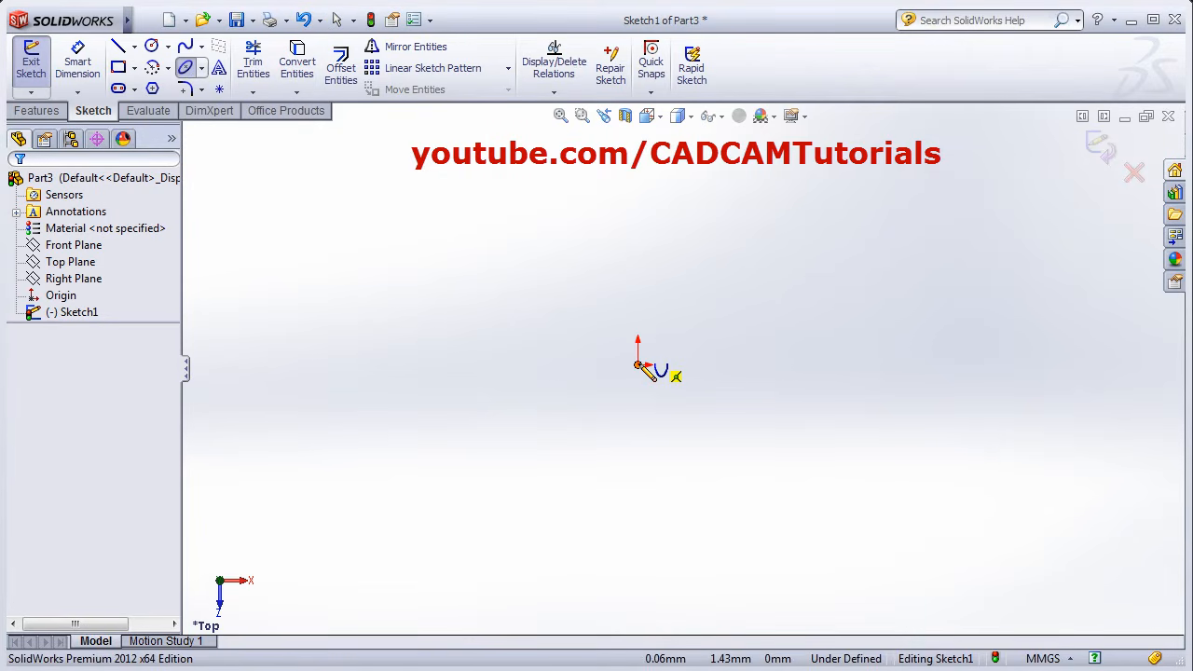
{"action": "left_click", "coordinate": [638, 363]}
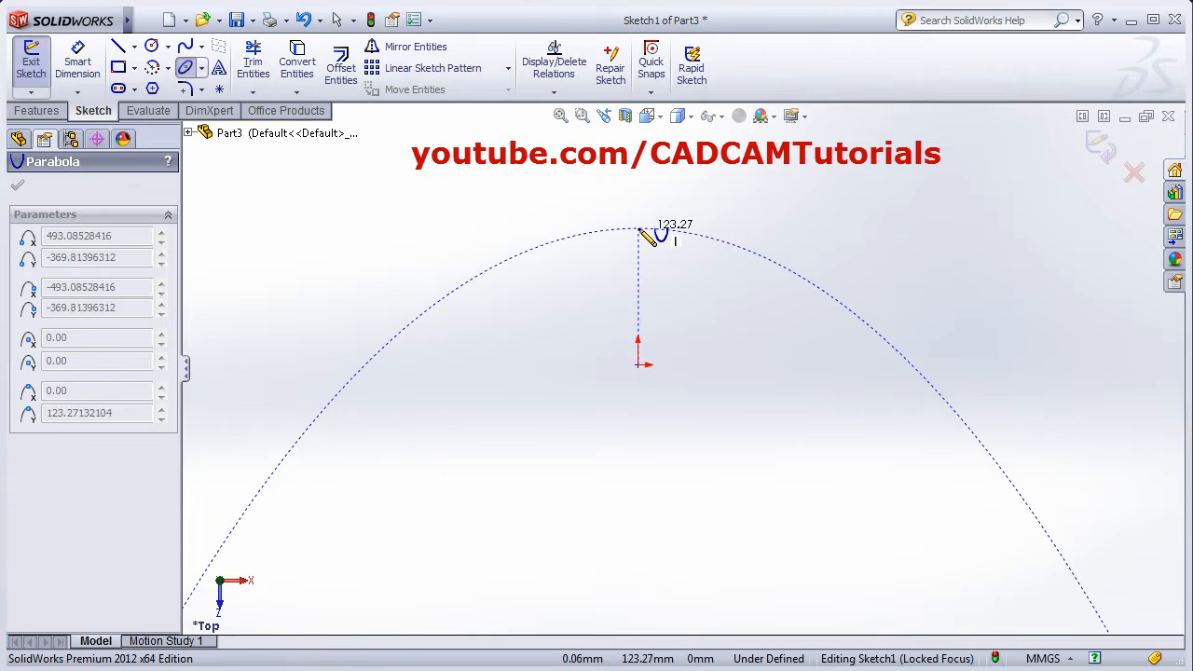
{"action": "left_click", "coordinate": [613, 213]}
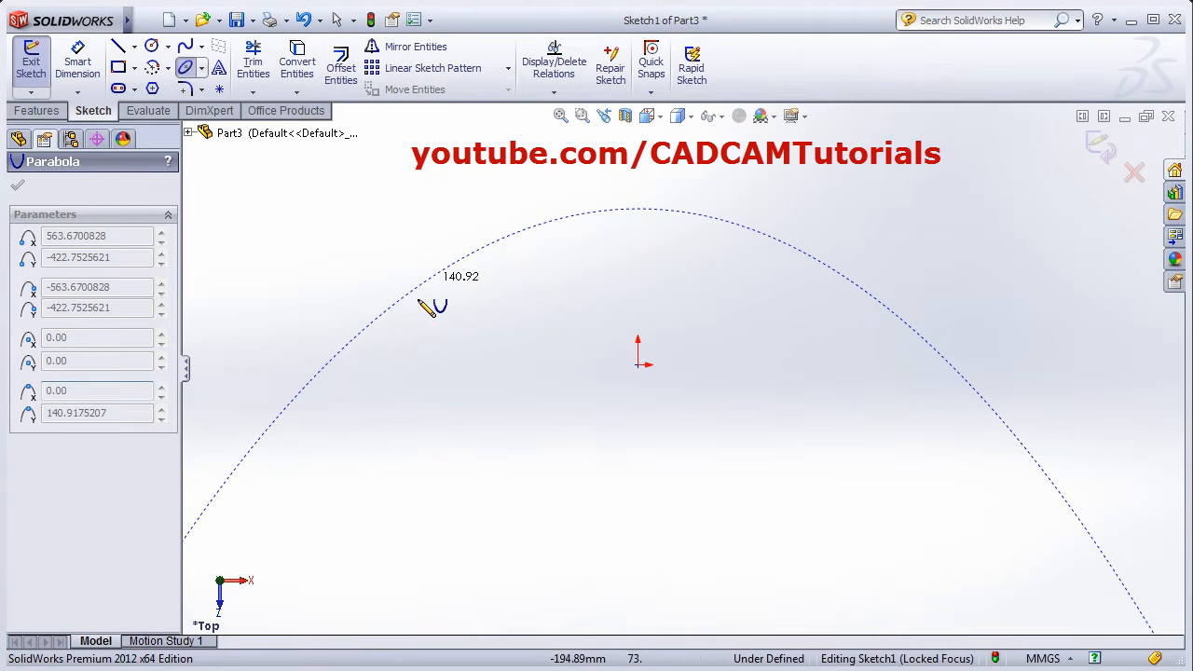
{"action": "left_click", "coordinate": [377, 317]}
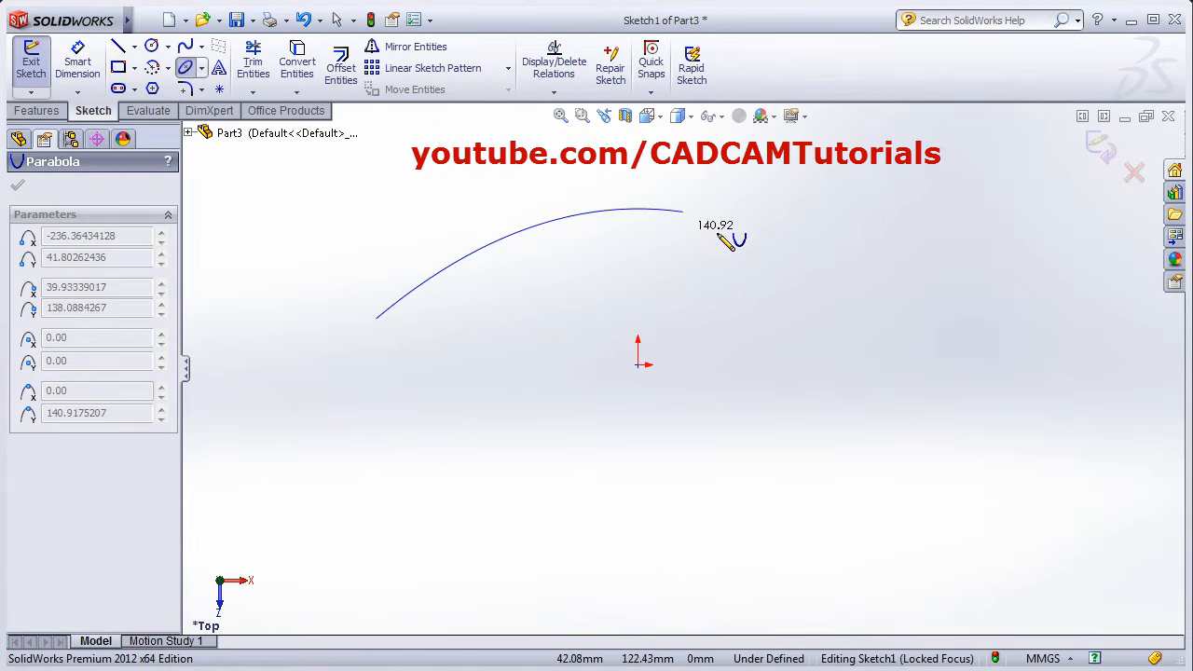
{"action": "left_click", "coordinate": [976, 390]}
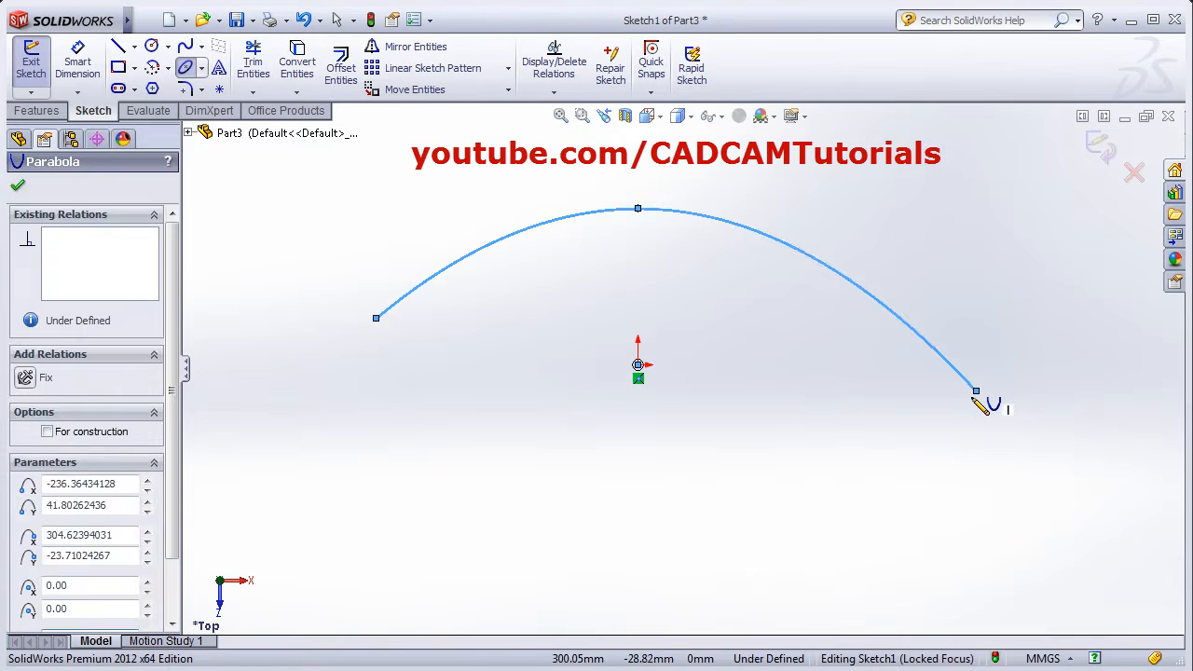
{"action": "key", "text": "Escape"}
{"action": "left_click", "coordinate": [406, 301]}
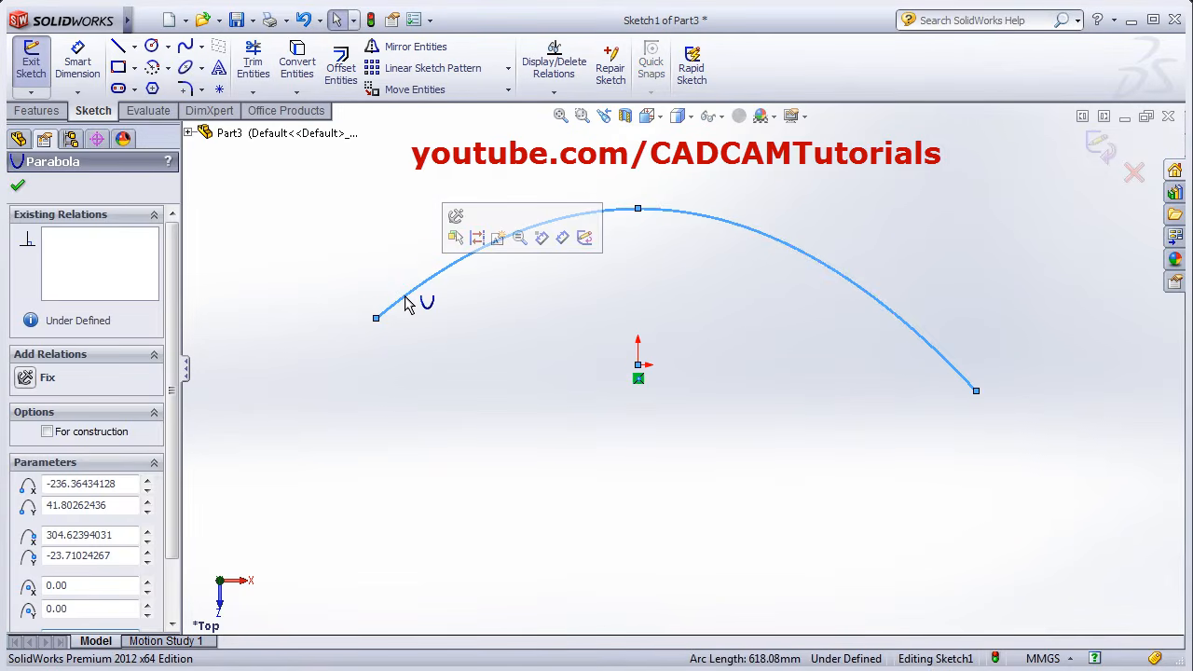
{"action": "left_click", "coordinate": [493, 357]}
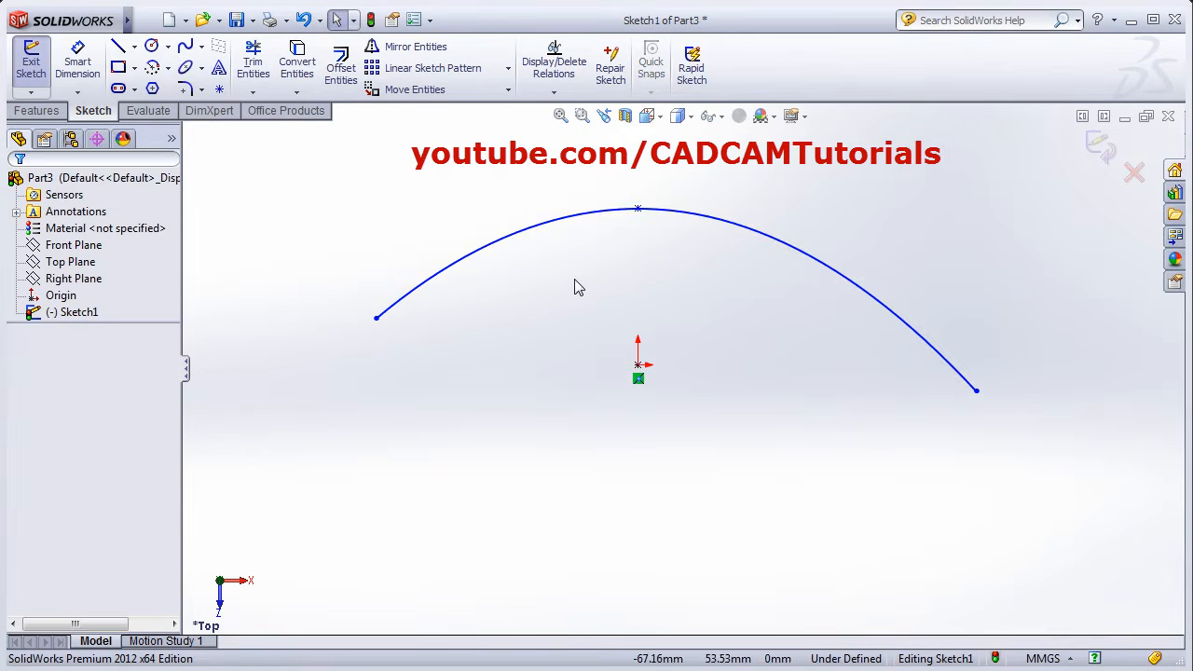
Dimension the distance between the parabola's focus and apex as 150 mm, placing the dimension to the right.
{"action": "left_click", "coordinate": [74, 64]}
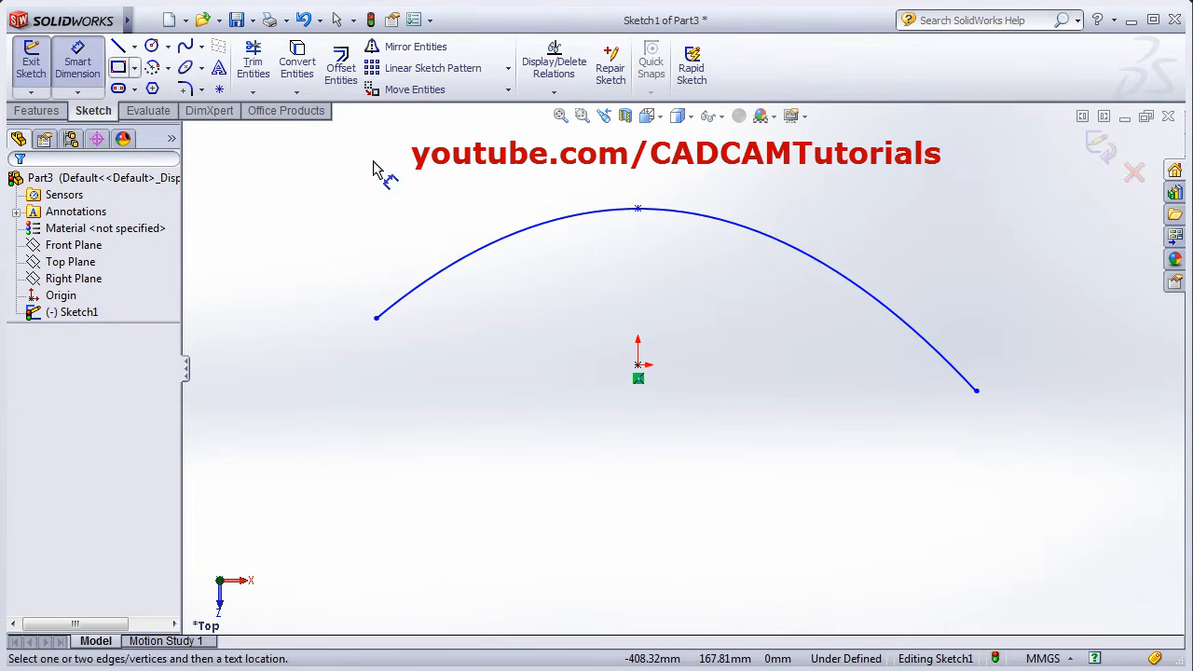
{"action": "left_click", "coordinate": [637, 365]}
{"action": "left_click", "coordinate": [637, 208]}
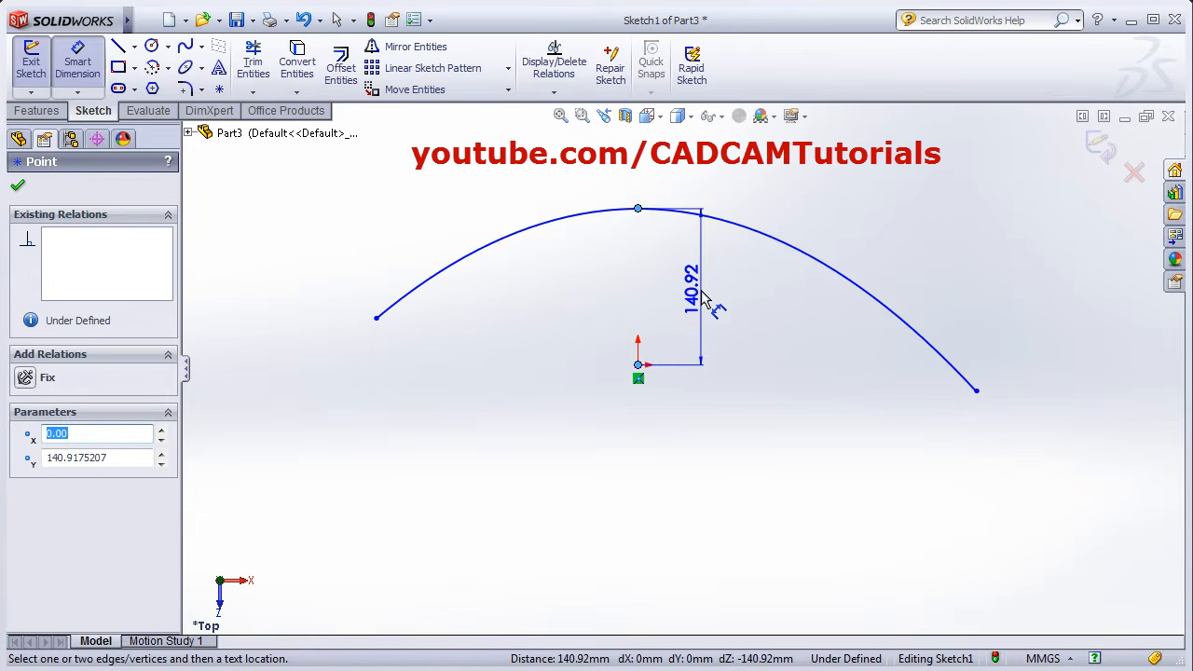
{"action": "left_click", "coordinate": [702, 296]}
{"action": "type", "text": "150"}
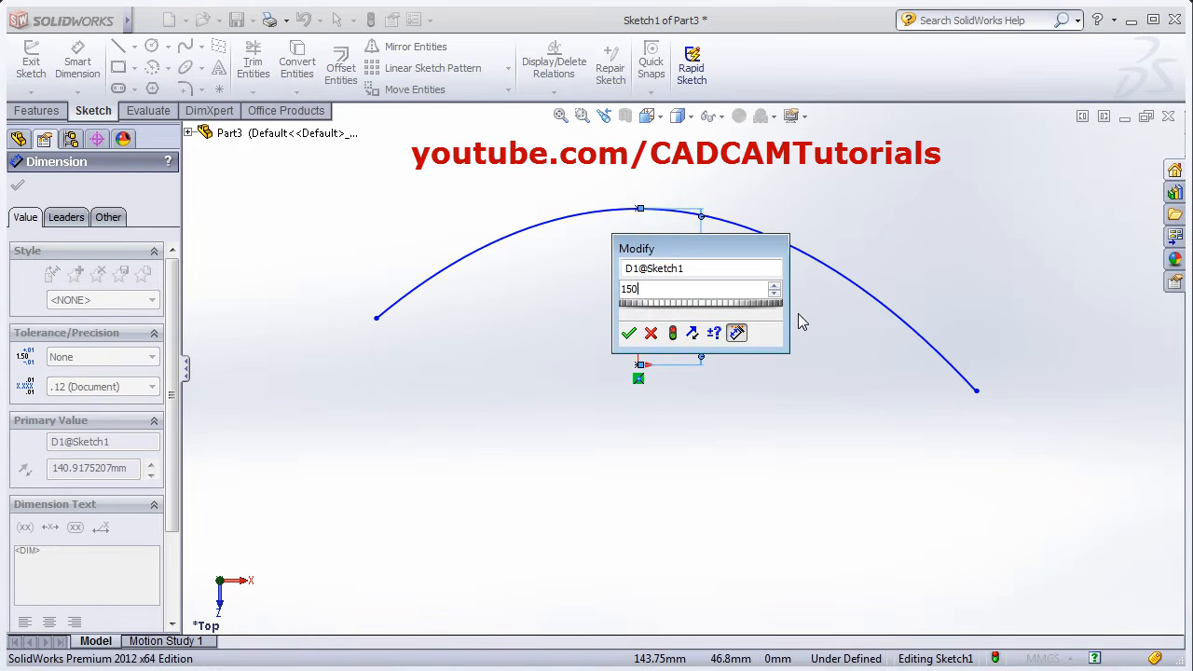
{"action": "key", "text": "Return"}
{"action": "key", "text": "Escape"}
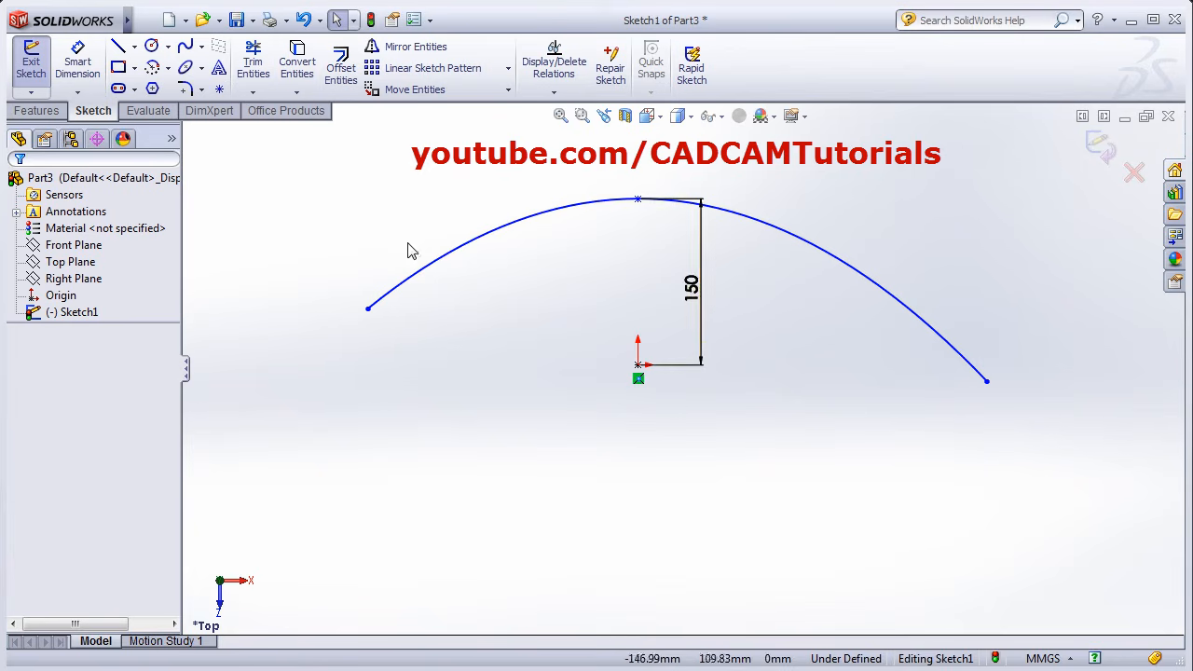
Select the parabola and its focal distance dimension and delete them from the sketch.
{"action": "mouse_move", "coordinate": [733, 351]}
{"action": "left_mouse_down"}
{"action": "mouse_move", "coordinate": [1012, 447]}
{"action": "mouse_move", "coordinate": [1024, 464]}
{"action": "mouse_move", "coordinate": [269, 164]}
{"action": "left_mouse_up"}
{"action": "key", "text": "Delete"}
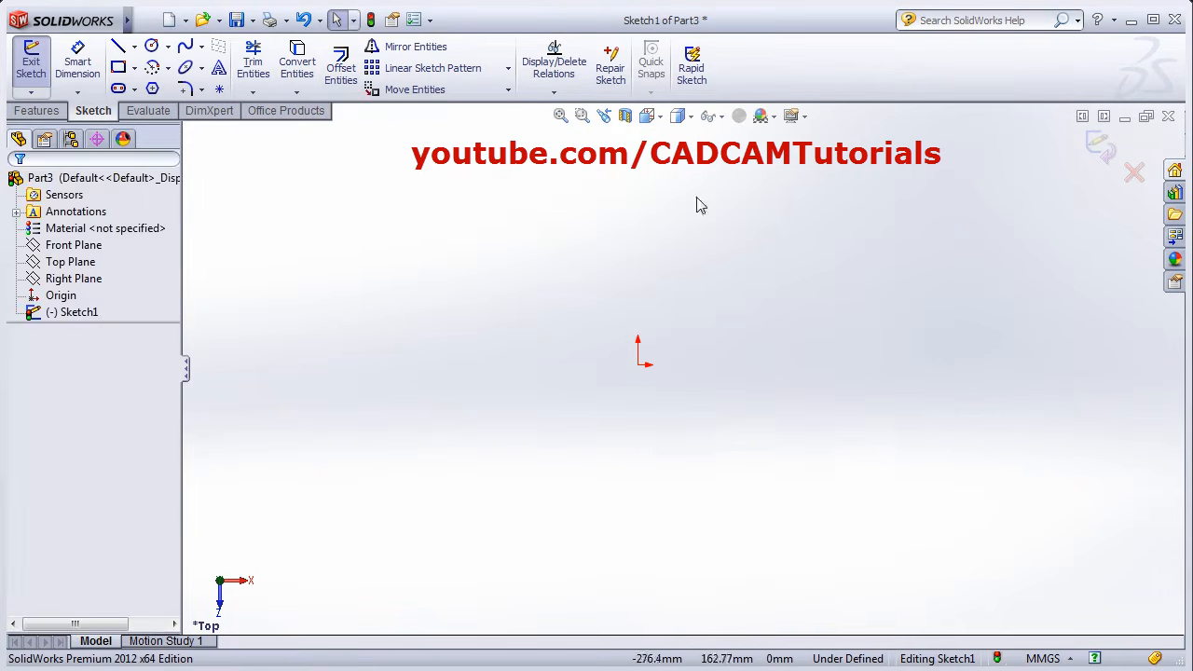
Start a sketch text at the origin reading "CAD CAM Tutorials".
{"action": "left_click", "coordinate": [219, 72]}
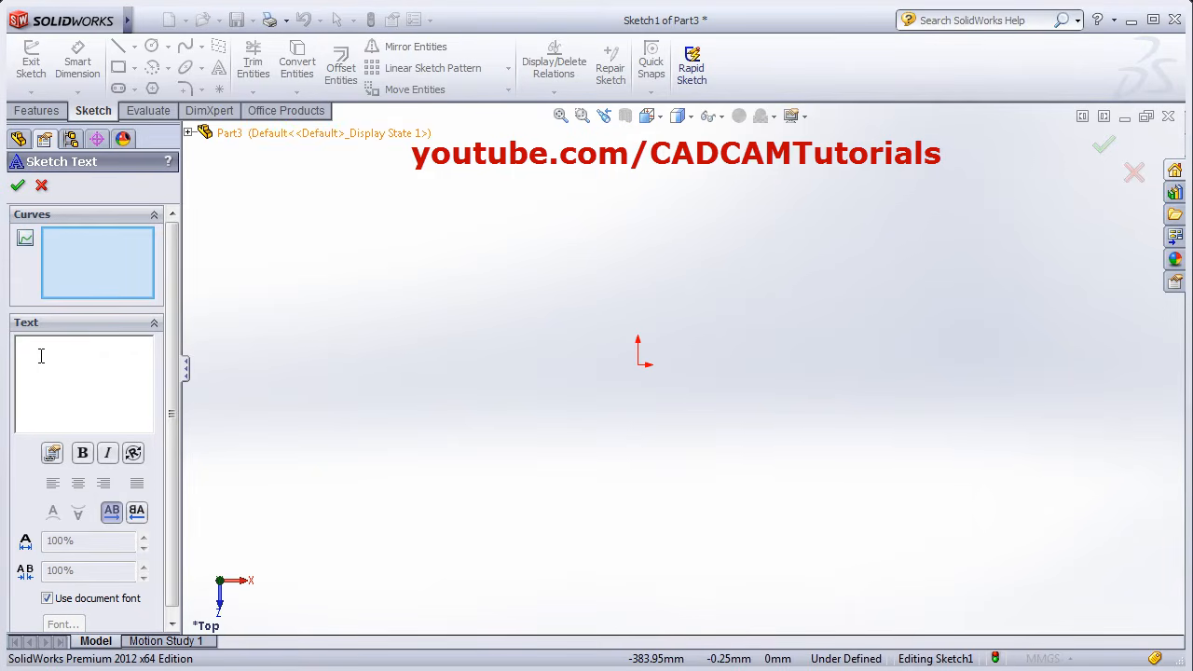
{"action": "type", "text": "CAD CAM Tutorials"}
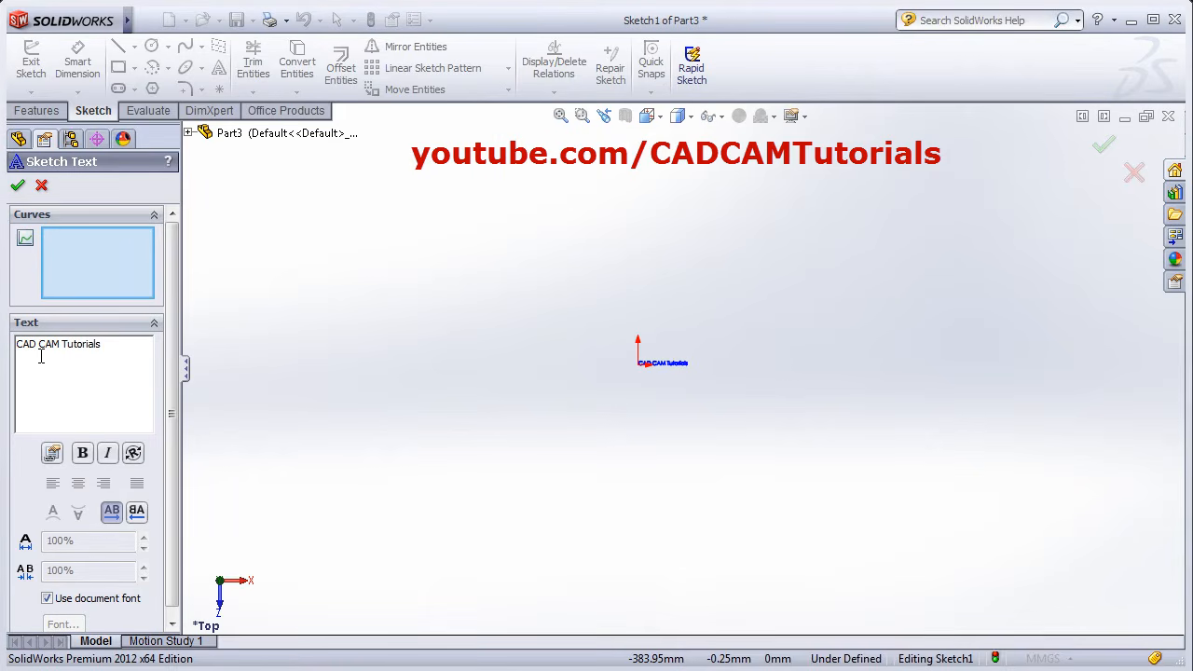
{"action": "scroll", "coordinate": [660, 391], "scroll_direction": "down", "scroll_amount": 5}
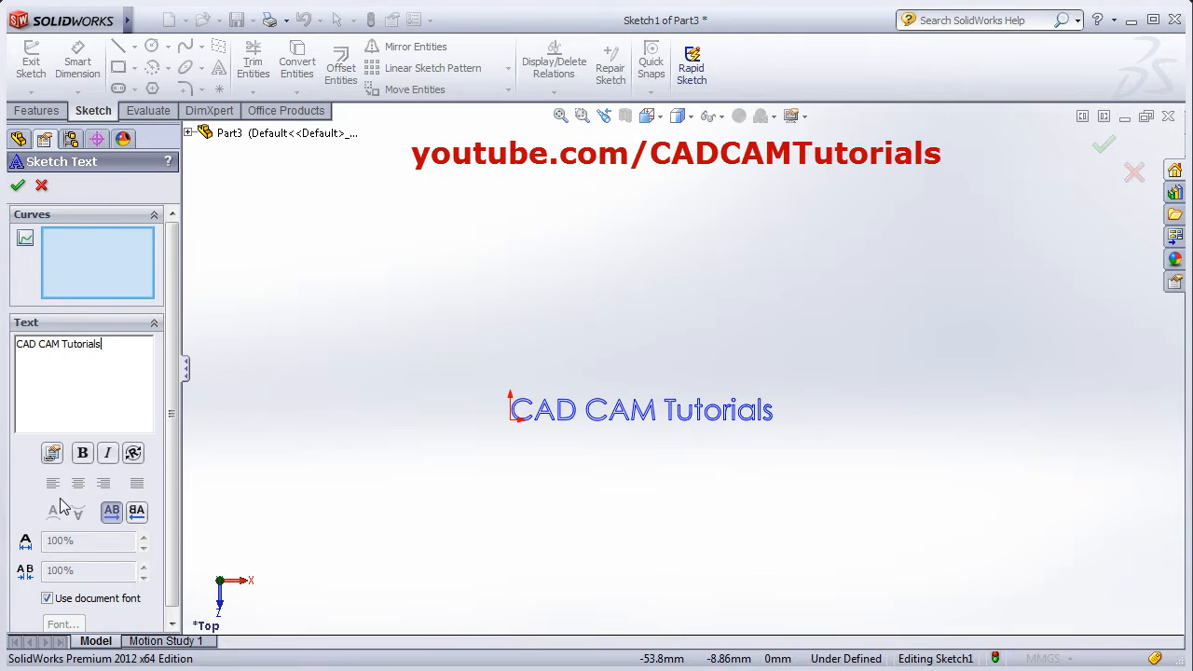
Format the whole "CAD CAM Tutorials" sketch text as bold and italic.
{"action": "key", "text": "ctrl+a"}
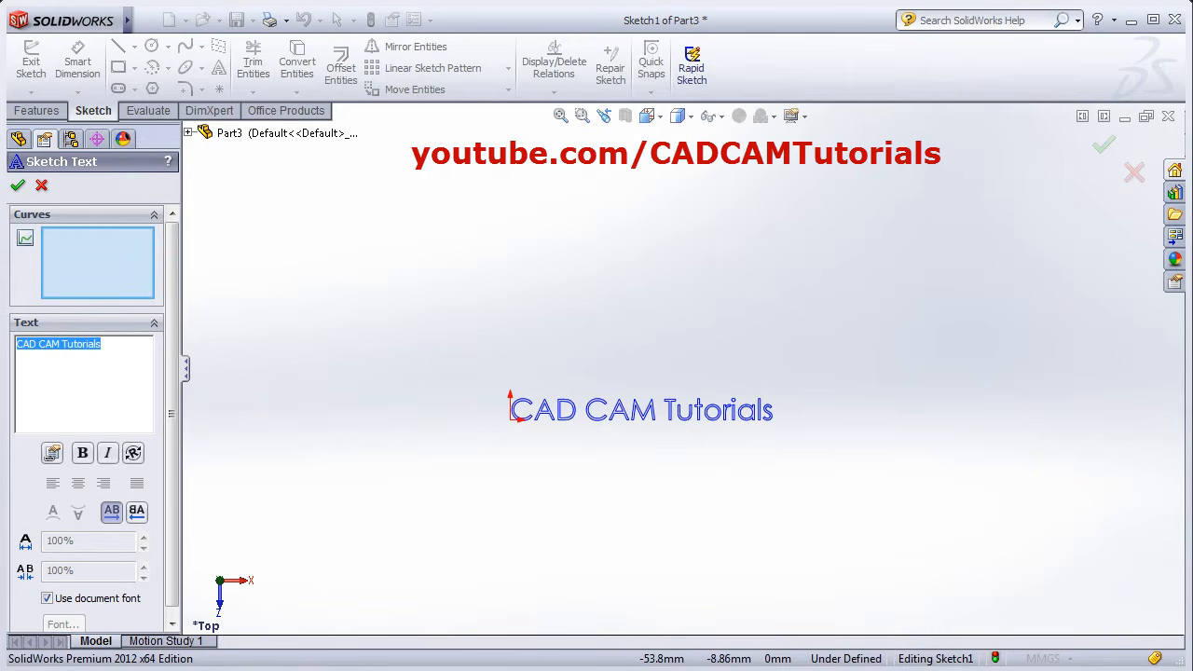
{"action": "left_click", "coordinate": [82, 453]}
{"action": "left_click", "coordinate": [107, 454]}
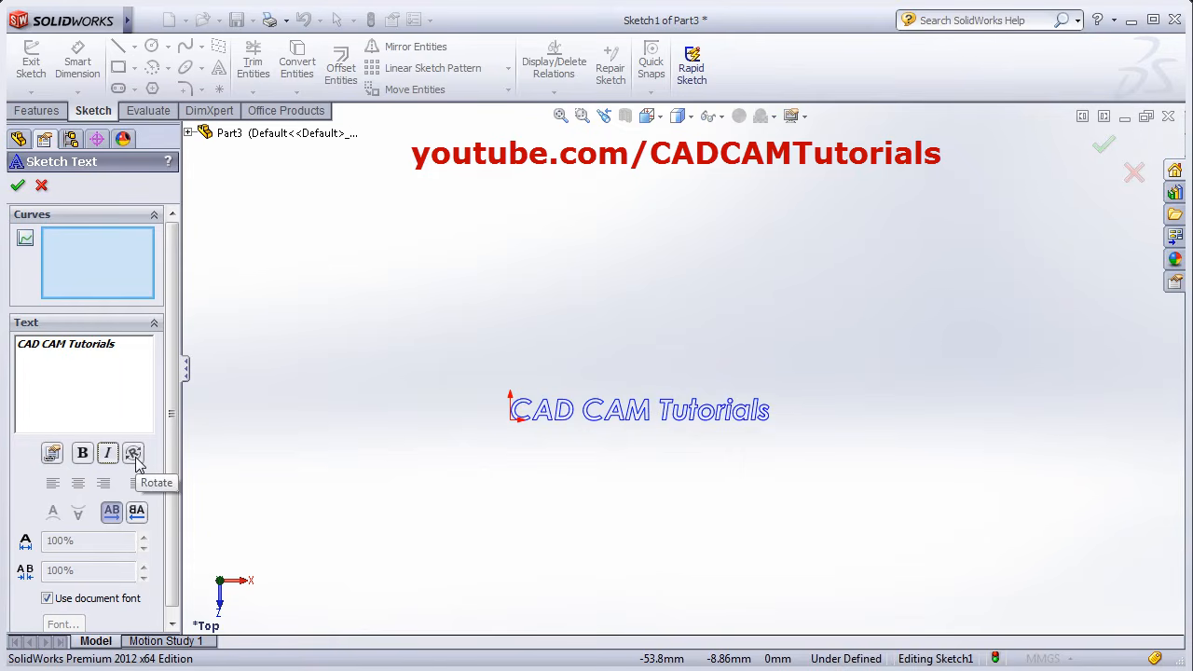
Apply the 30° character rotation to the sketch text twice.
{"action": "left_click", "coordinate": [134, 455]}
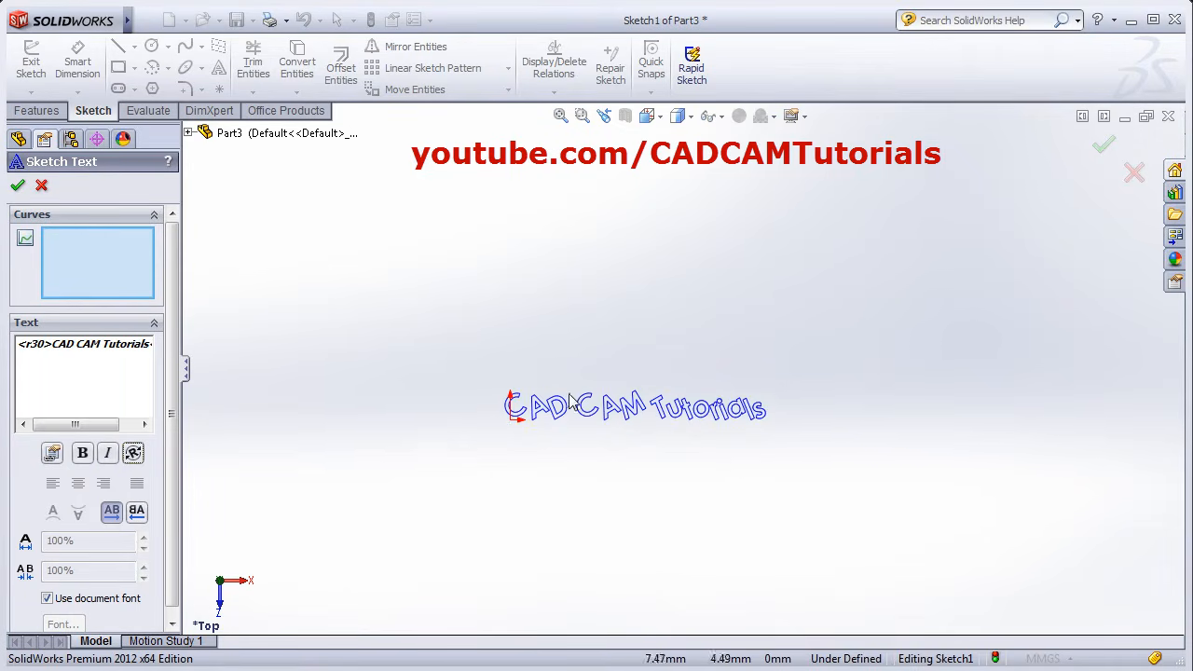
{"action": "left_click", "coordinate": [134, 456]}
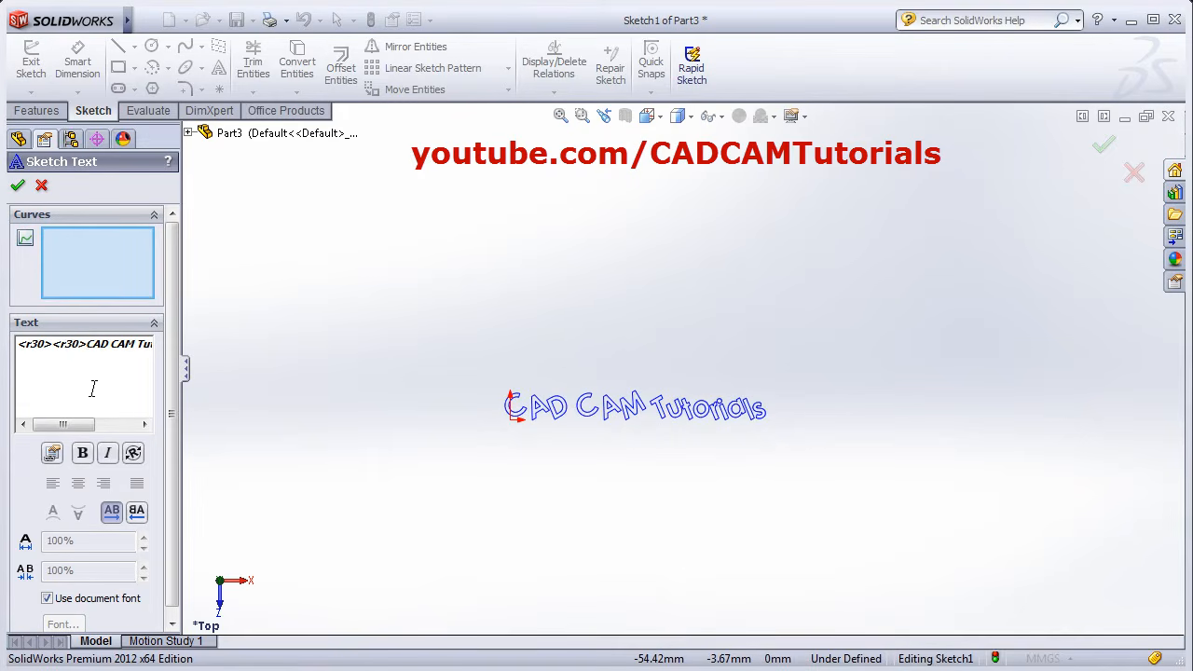
Remove both opening <r30> rotation codes in front of "CAD CAM Tutorials" in the sketch text.
{"action": "key", "text": "BackSpace"}
{"action": "key", "text": "BackSpace"}
{"action": "key", "text": "BackSpace"}
{"action": "key", "text": "BackSpace"}
{"action": "key", "text": "BackSpace"}
{"action": "key", "text": "BackSpace"}
{"action": "key", "text": "BackSpace"}
{"action": "key", "text": "BackSpace"}
{"action": "key", "text": "BackSpace"}
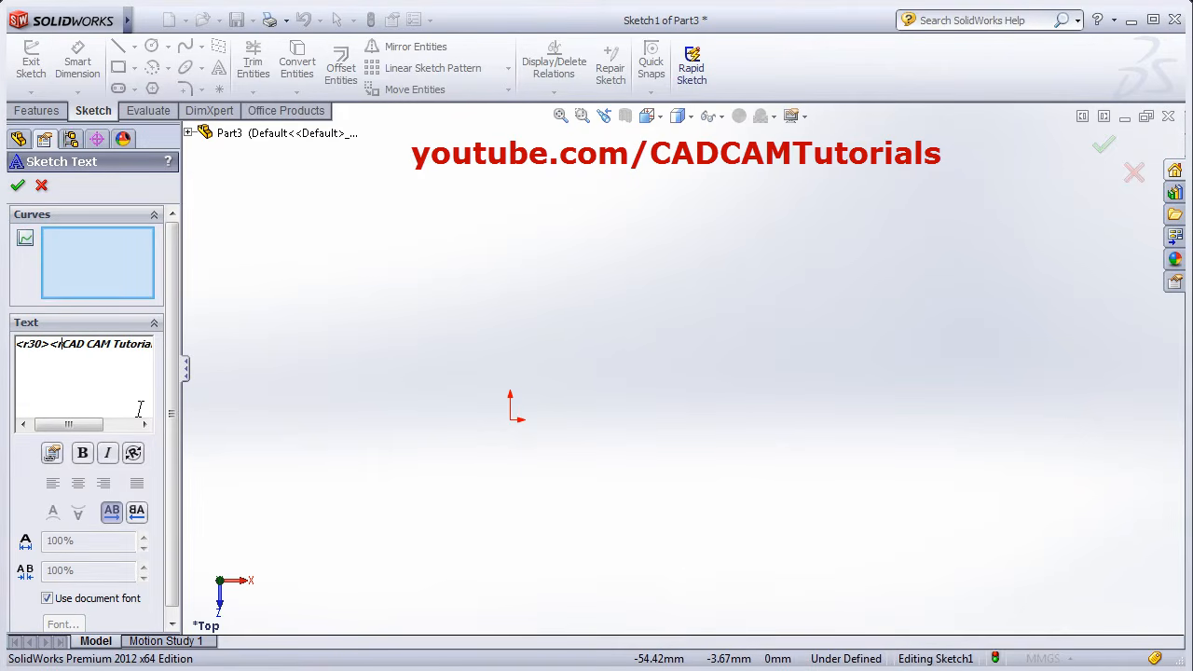
{"action": "key", "text": "BackSpace"}
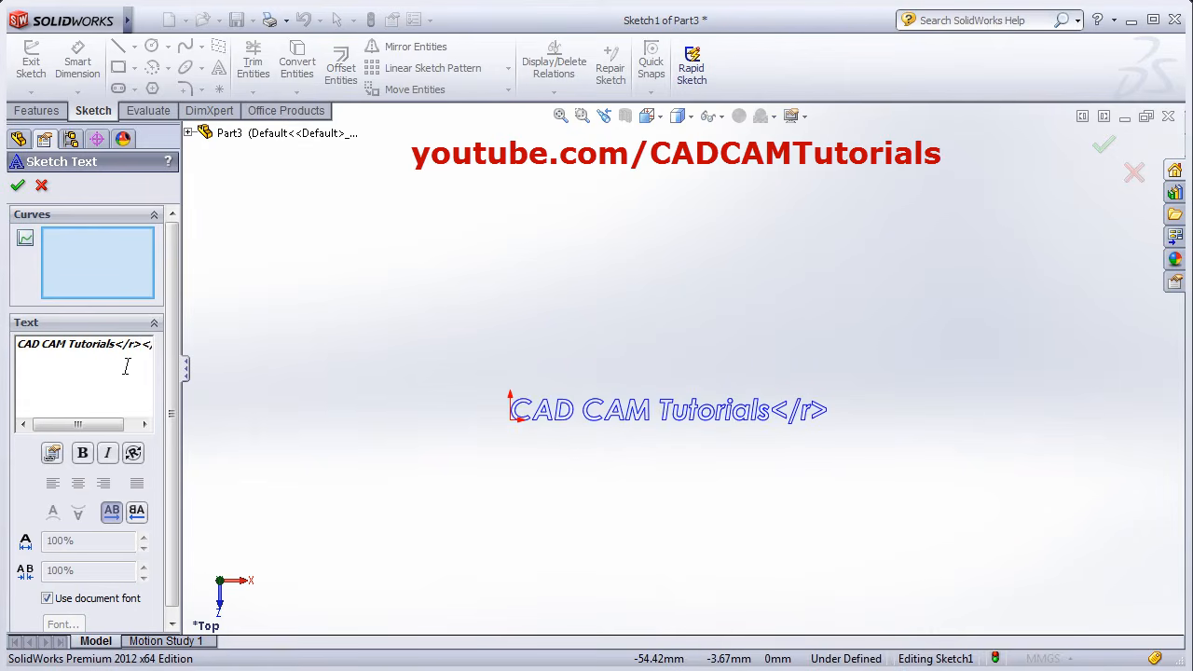
Remove the closing </r> rotation codes from the end of the sketch text so only "CAD CAM Tutorials" remains.
{"action": "left_click_drag", "start_coordinate": [107, 431], "coordinate": [119, 429]}
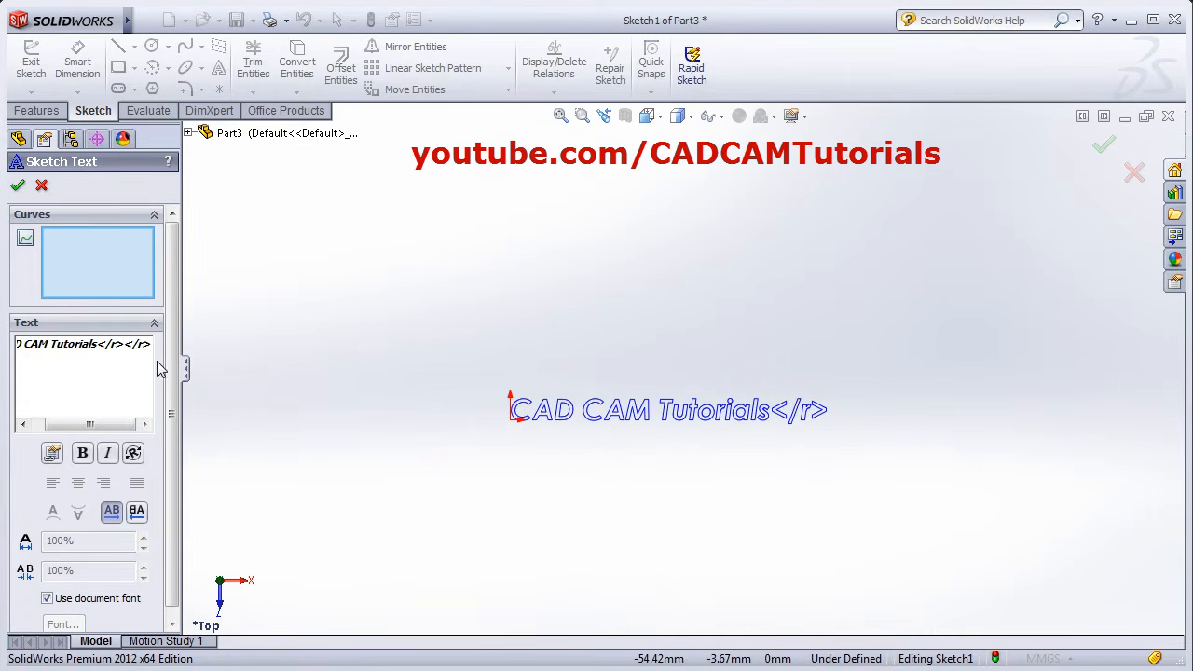
{"action": "key", "text": "BackSpace"}
{"action": "key", "text": "BackSpace"}
{"action": "key", "text": "BackSpace"}
{"action": "key", "text": "BackSpace"}
{"action": "key", "text": "BackSpace"}
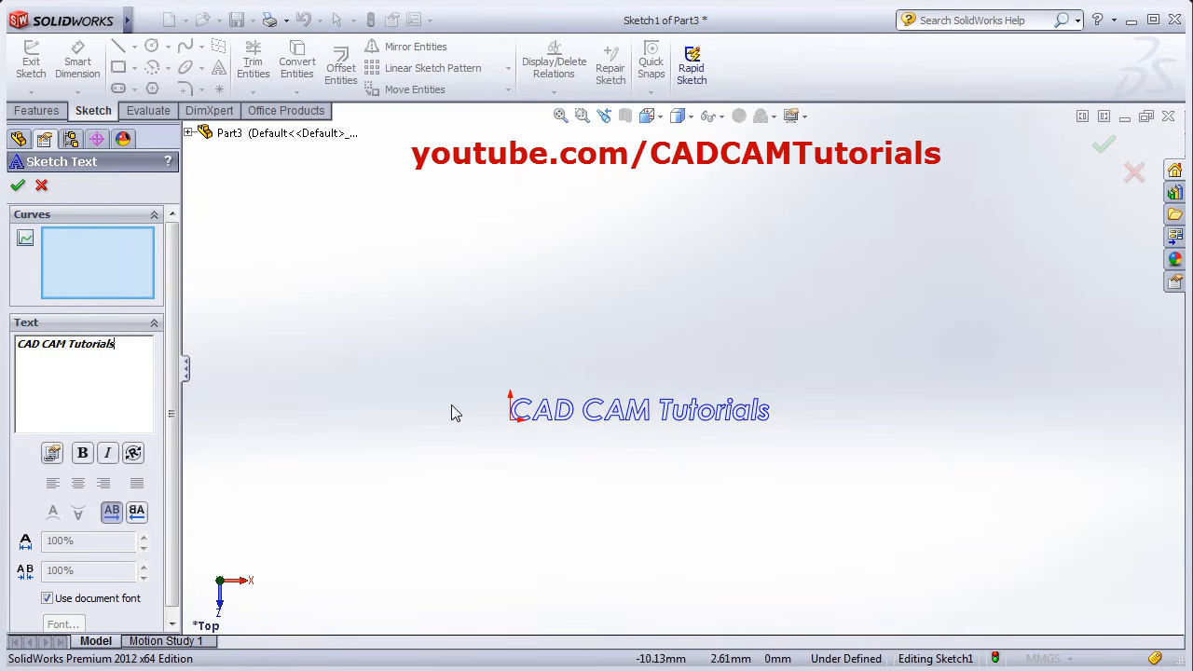
Try flipping the sketch text horizontally several times, ending with its normal reading direction.
{"action": "left_click", "coordinate": [137, 511]}
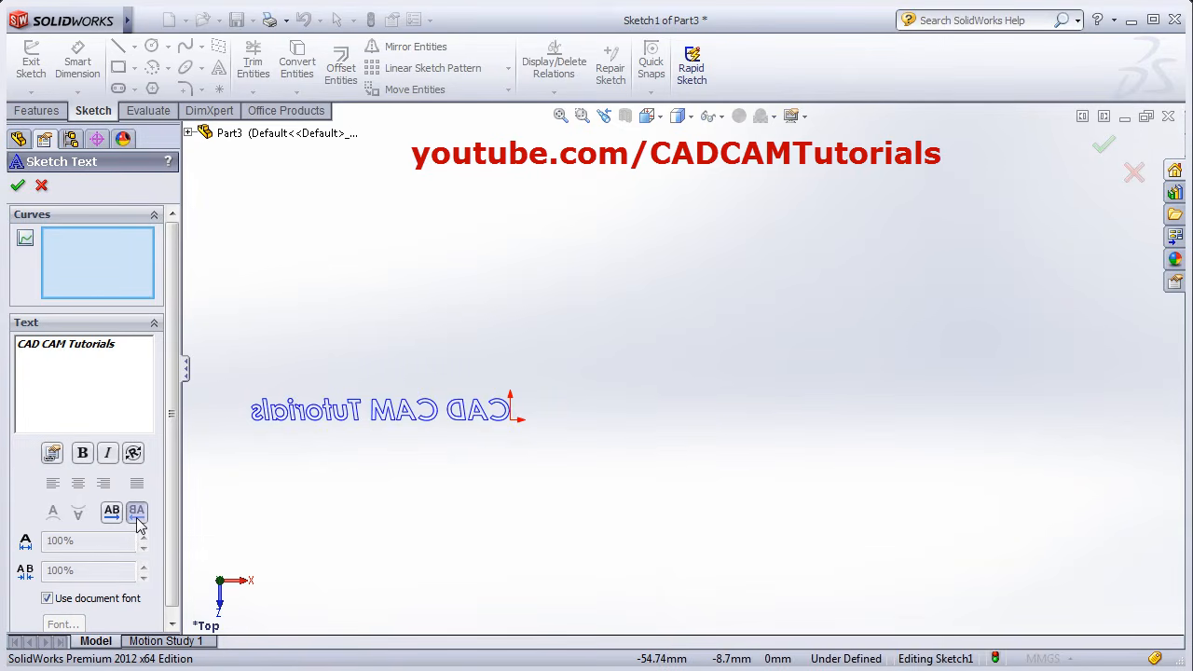
{"action": "left_click", "coordinate": [114, 514]}
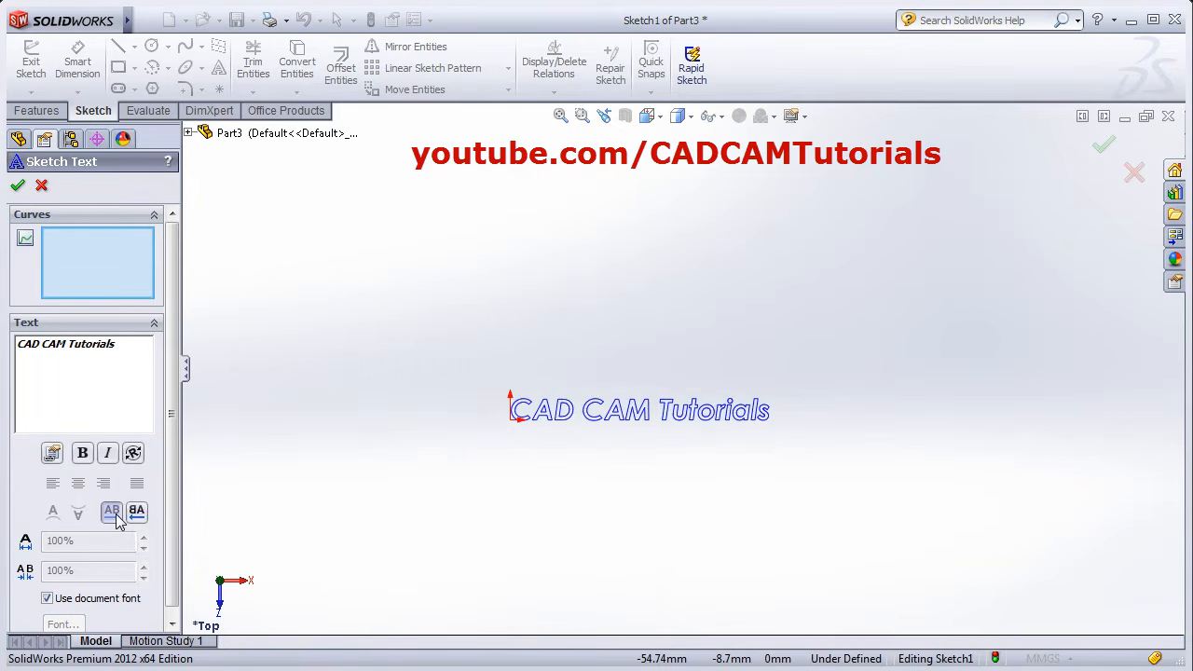
{"action": "left_click", "coordinate": [136, 514]}
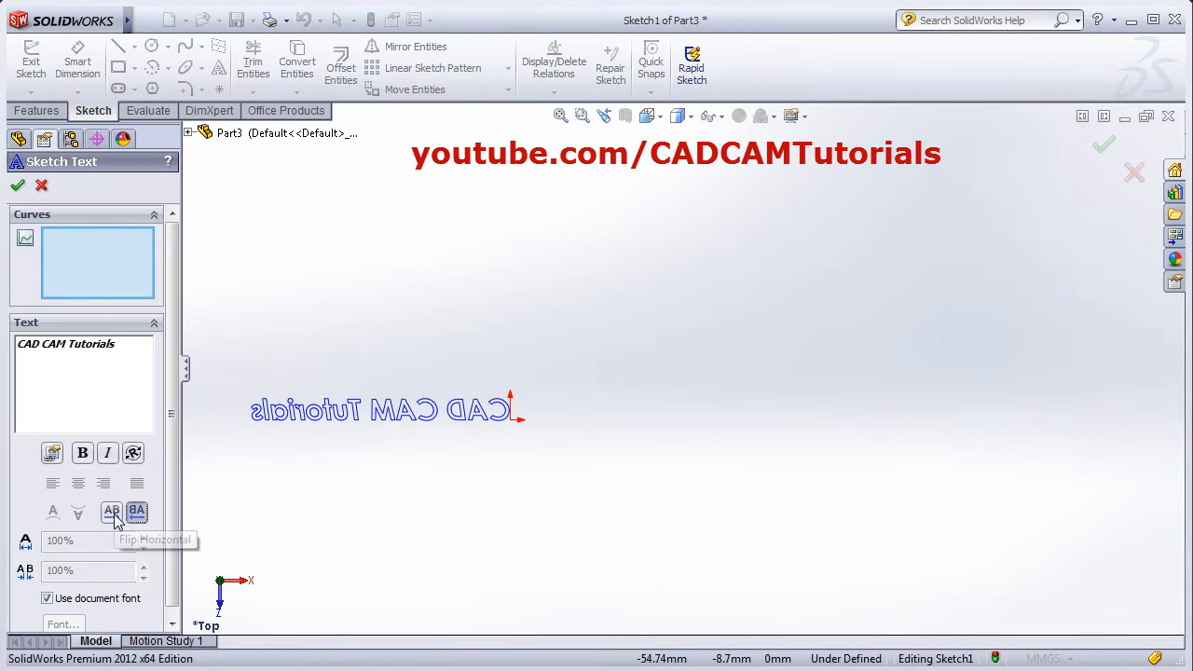
{"action": "left_click", "coordinate": [113, 514]}
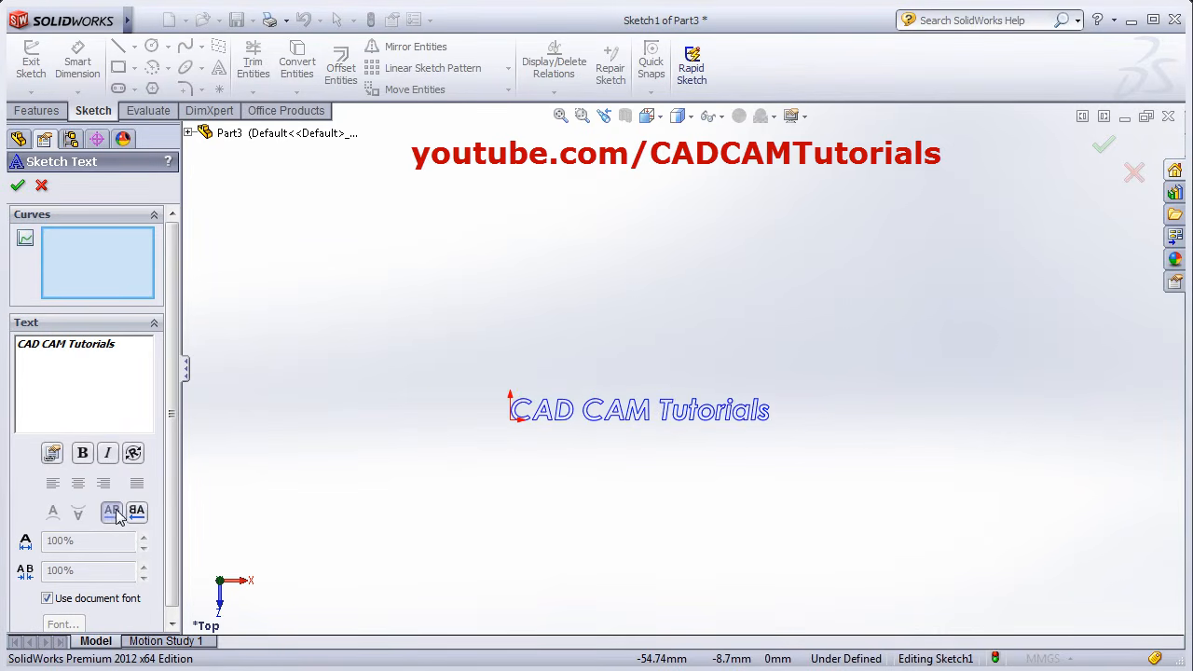
{"action": "left_click", "coordinate": [137, 513]}
{"action": "scroll", "coordinate": [173, 534], "scroll_direction": "down", "scroll_amount": 1}
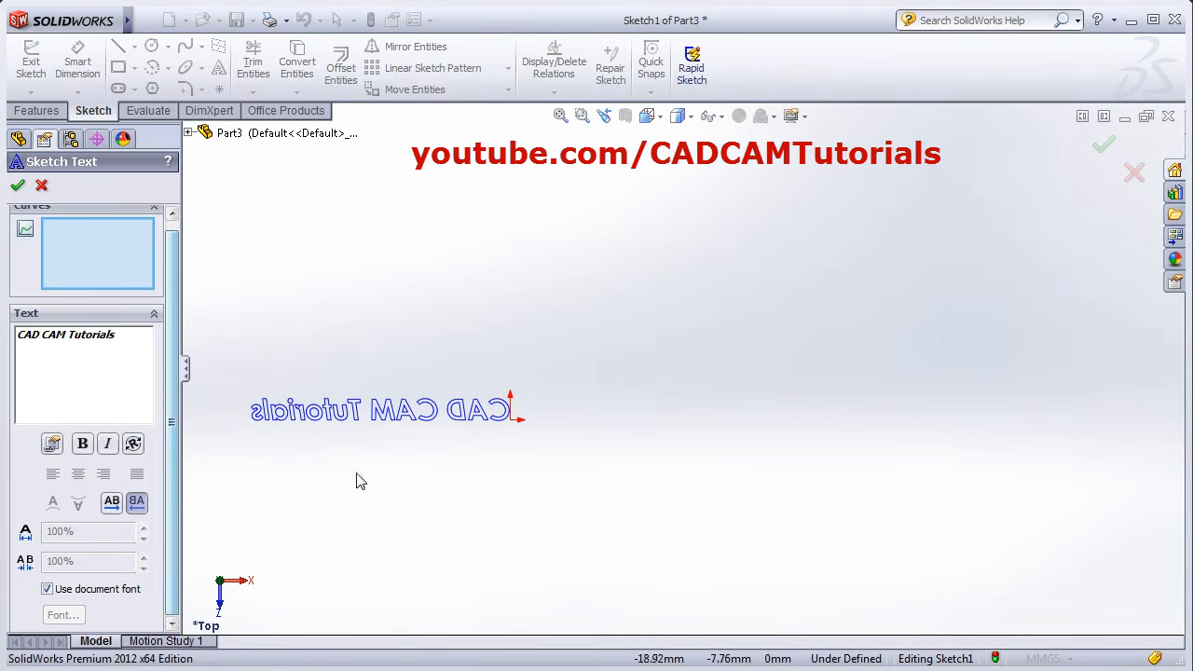
{"action": "left_click", "coordinate": [111, 501]}
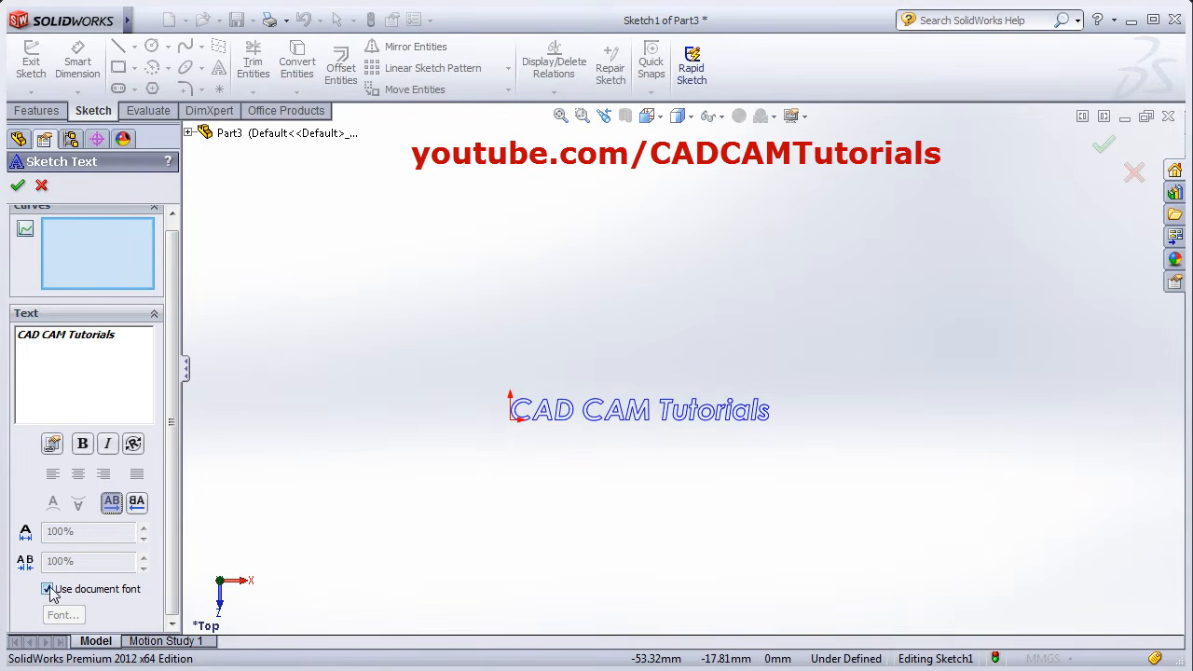
Turn off the document font for the sketch text, set its font height to 20 mm and accept the text.
{"action": "left_click", "coordinate": [47, 590]}
{"action": "left_click", "coordinate": [64, 617]}
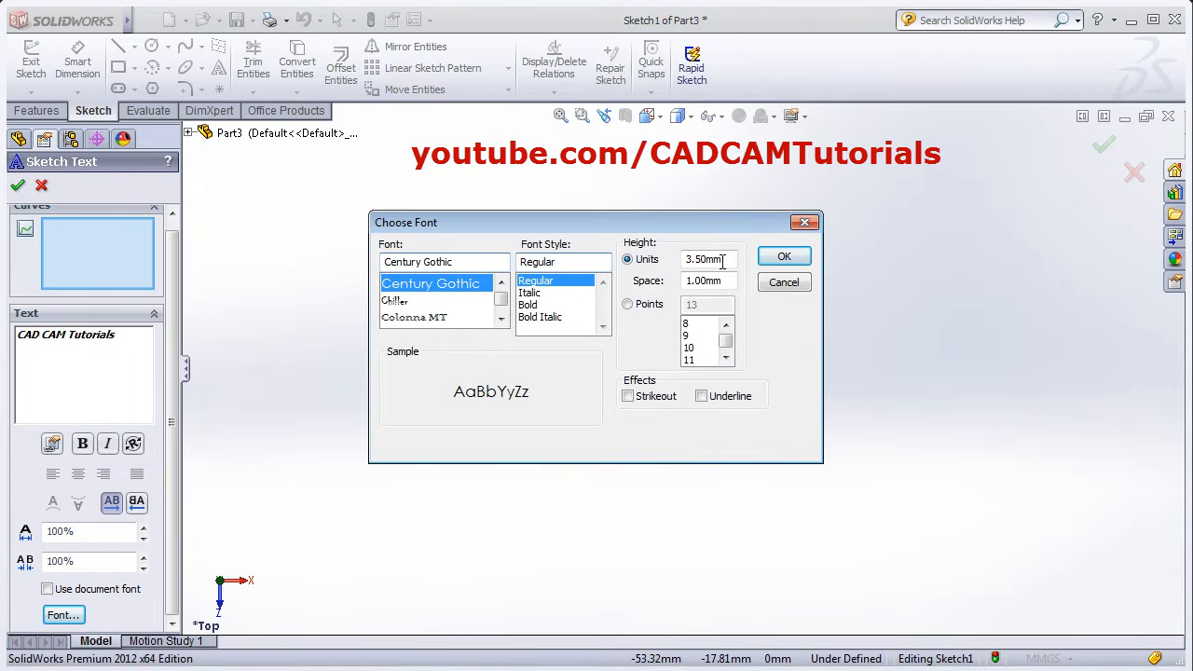
{"action": "double_click", "coordinate": [703, 261]}
{"action": "left_click_drag", "start_coordinate": [684, 228], "coordinate": [868, 244]}
{"action": "type", "text": "20"}
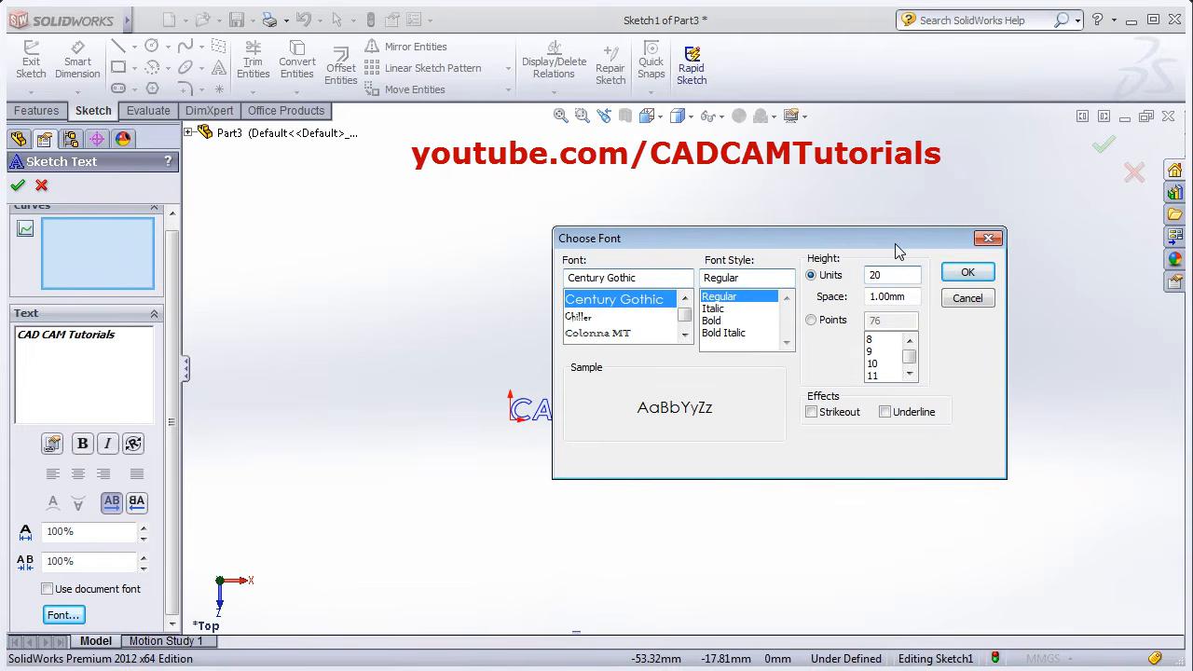
{"action": "key", "text": "Return"}
{"action": "scroll", "coordinate": [634, 419], "scroll_direction": "down", "scroll_amount": 5}
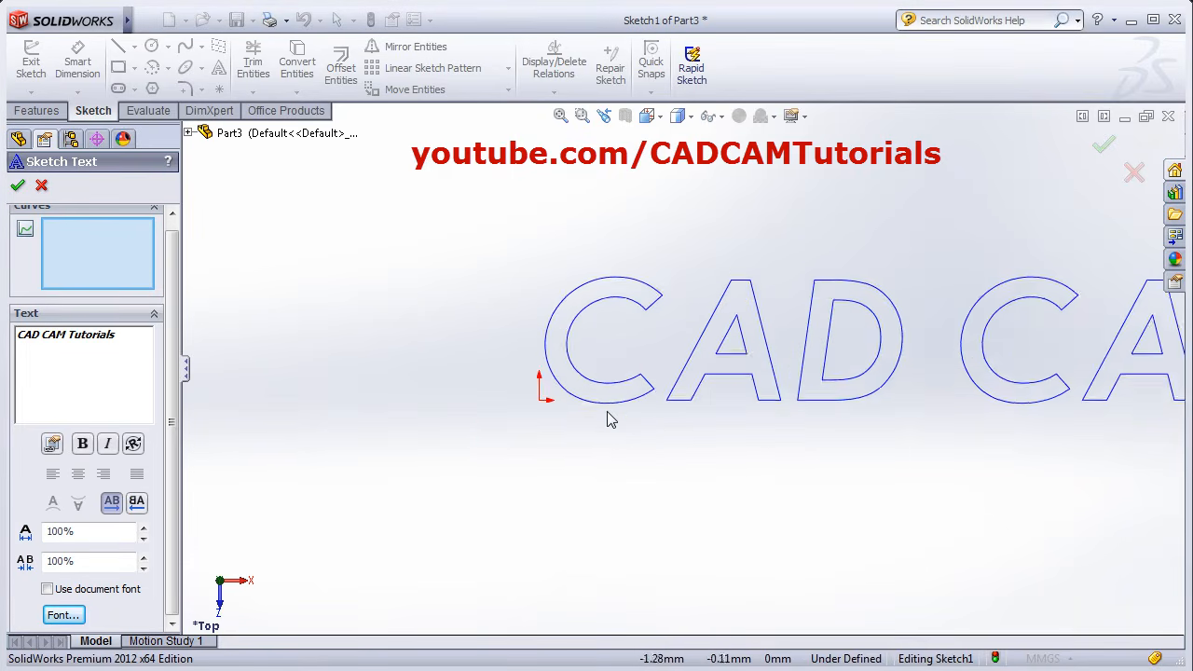
{"action": "scroll", "coordinate": [1049, 373], "scroll_direction": "up", "scroll_amount": 3}
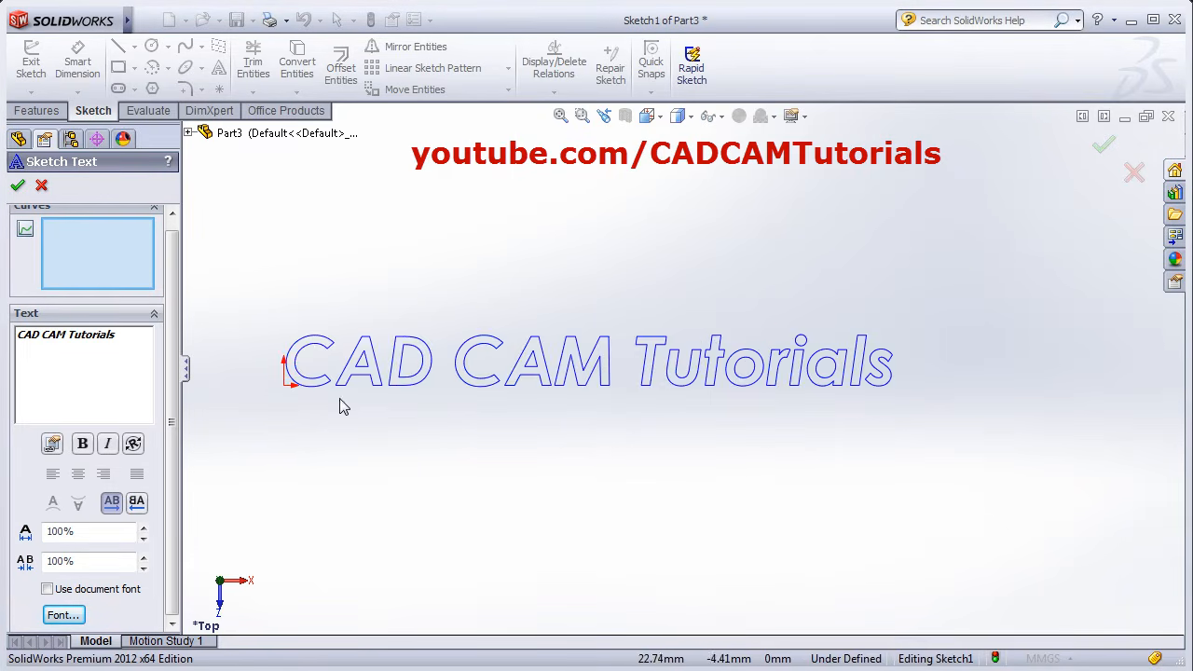
{"action": "left_click", "coordinate": [17, 186]}
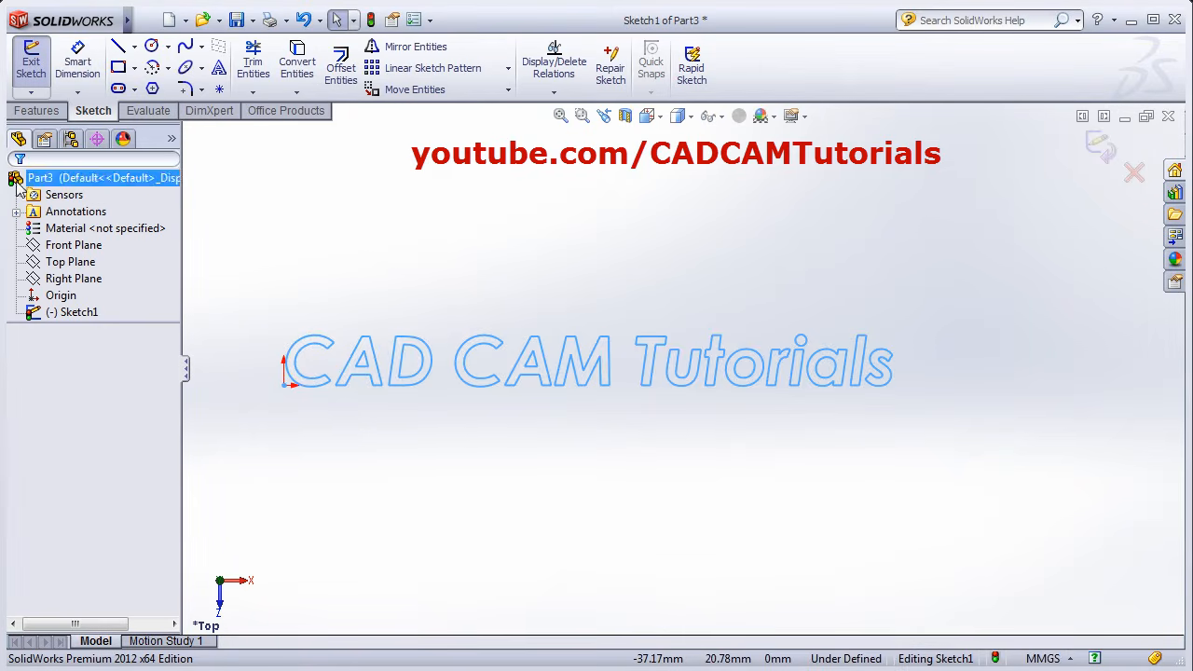
Reopen the "CAD CAM Tutorials" sketch text and reposition it to the lower right of the origin.
{"action": "double_click", "coordinate": [416, 388]}
{"action": "left_click", "coordinate": [563, 271]}
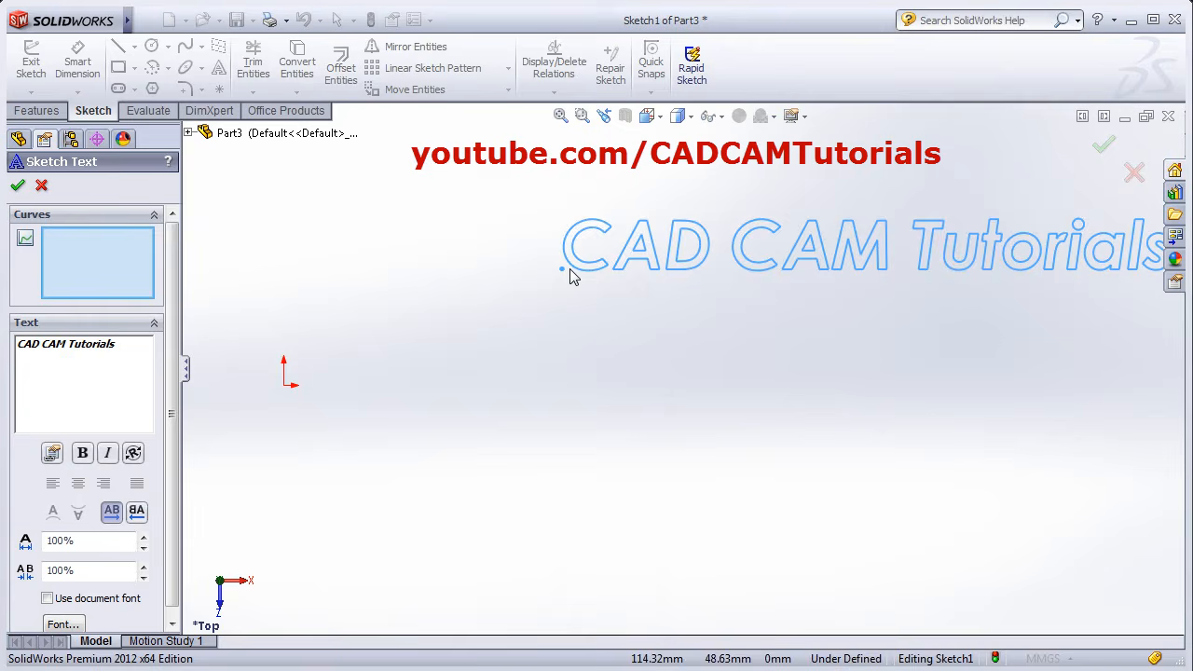
{"action": "left_click", "coordinate": [722, 475]}
{"action": "left_click", "coordinate": [491, 538]}
{"action": "left_click", "coordinate": [301, 235]}
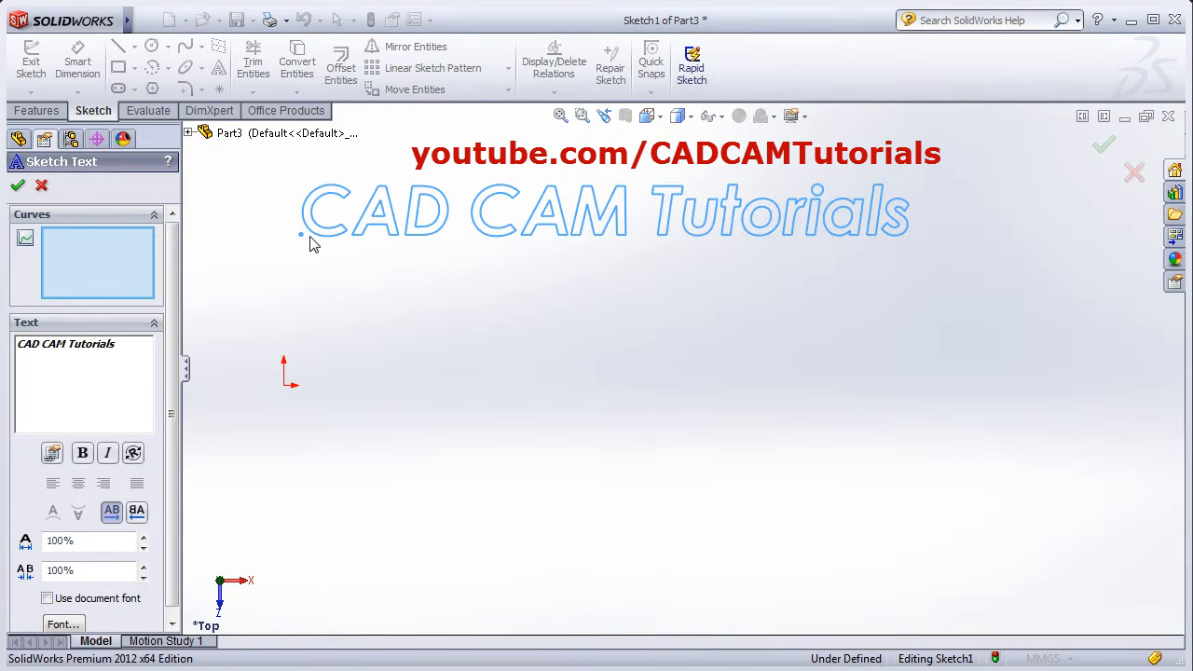
{"action": "left_click", "coordinate": [673, 373]}
{"action": "left_click", "coordinate": [500, 512]}
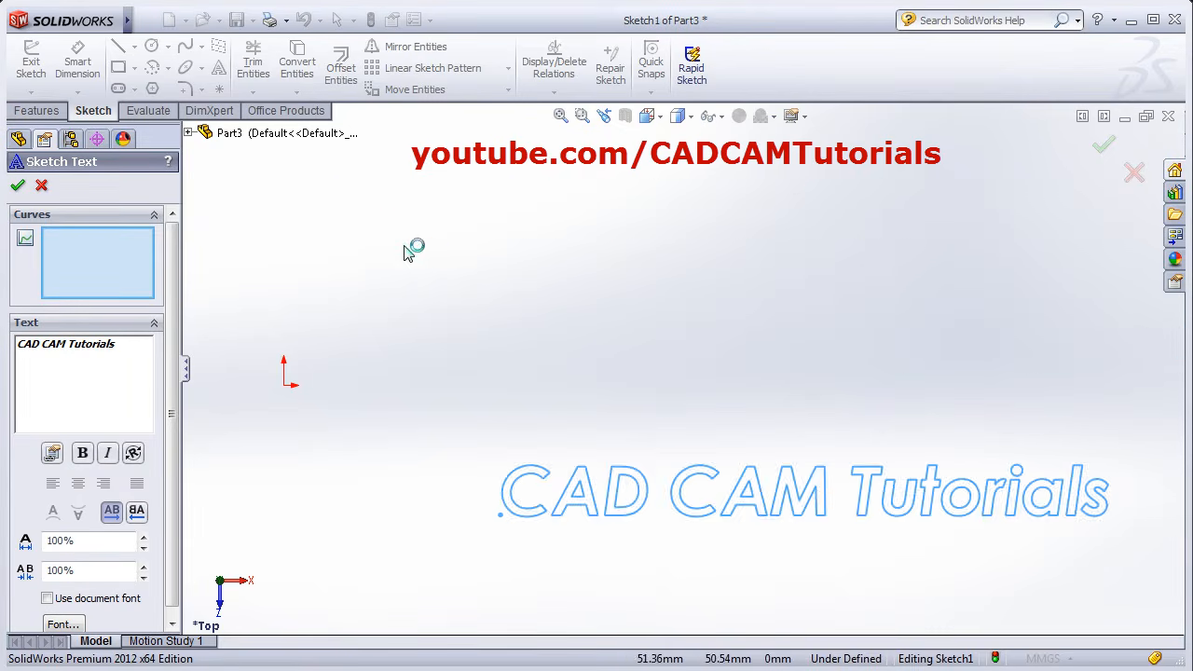
{"action": "left_click", "coordinate": [388, 198]}
{"action": "left_click", "coordinate": [549, 475]}
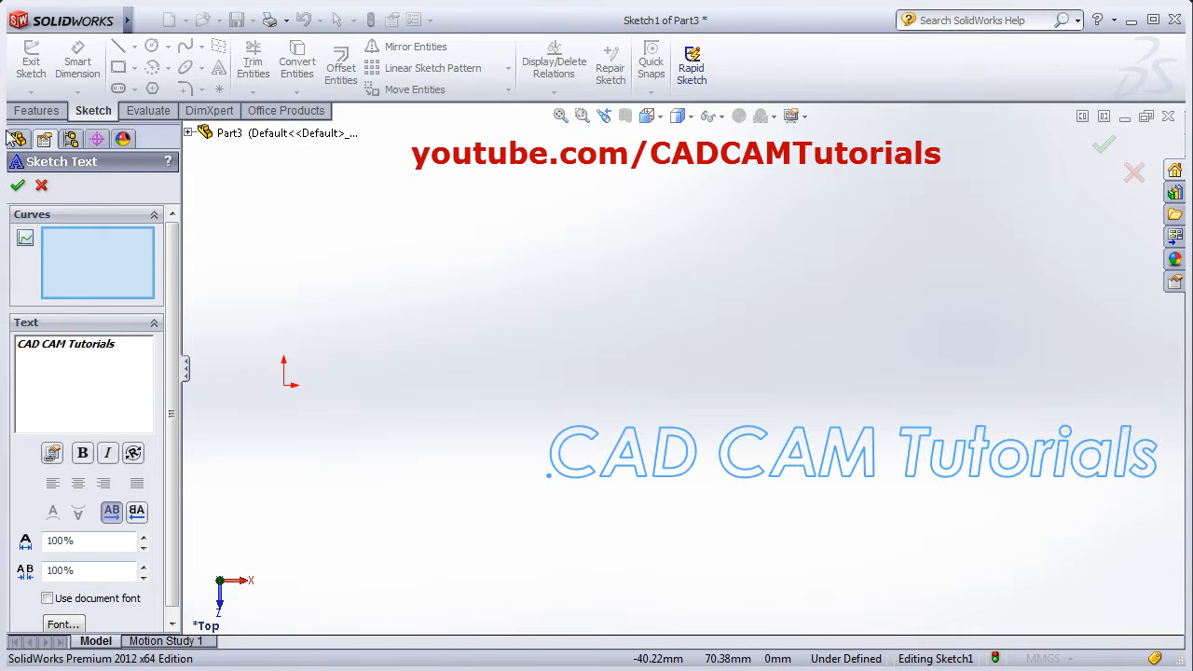
{"action": "left_click", "coordinate": [18, 188]}
{"action": "scroll", "coordinate": [565, 444], "scroll_direction": "down", "scroll_amount": 2}
{"action": "scroll", "coordinate": [562, 468], "scroll_direction": "up", "scroll_amount": 5}
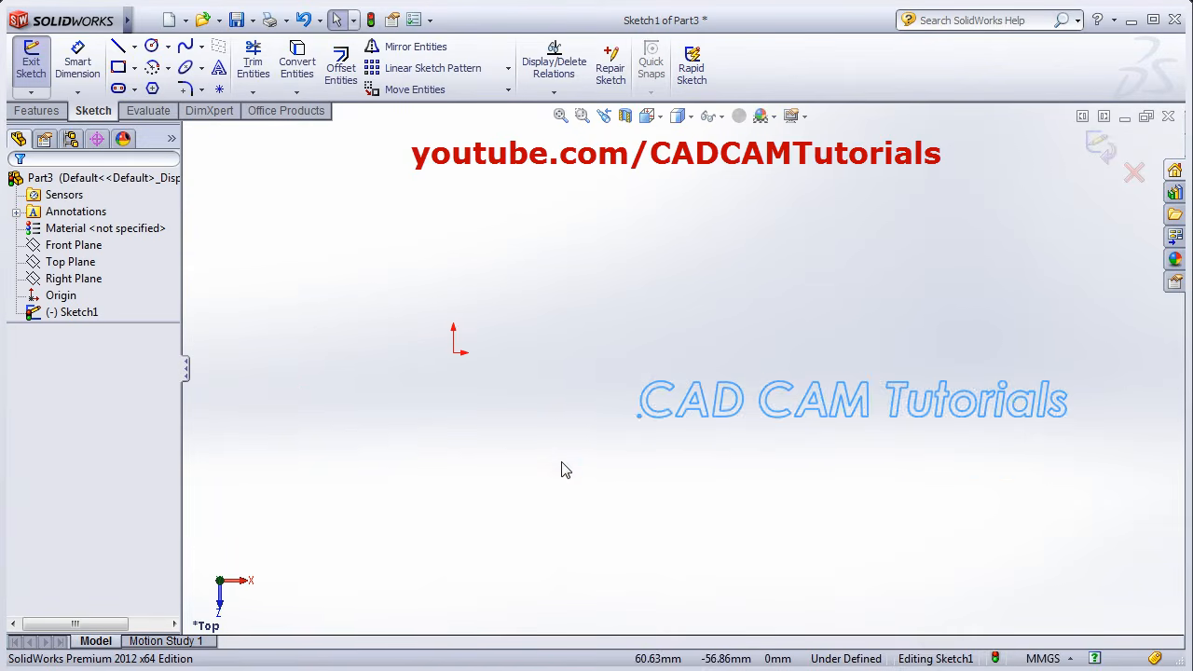
{"action": "left_click", "coordinate": [151, 69]}
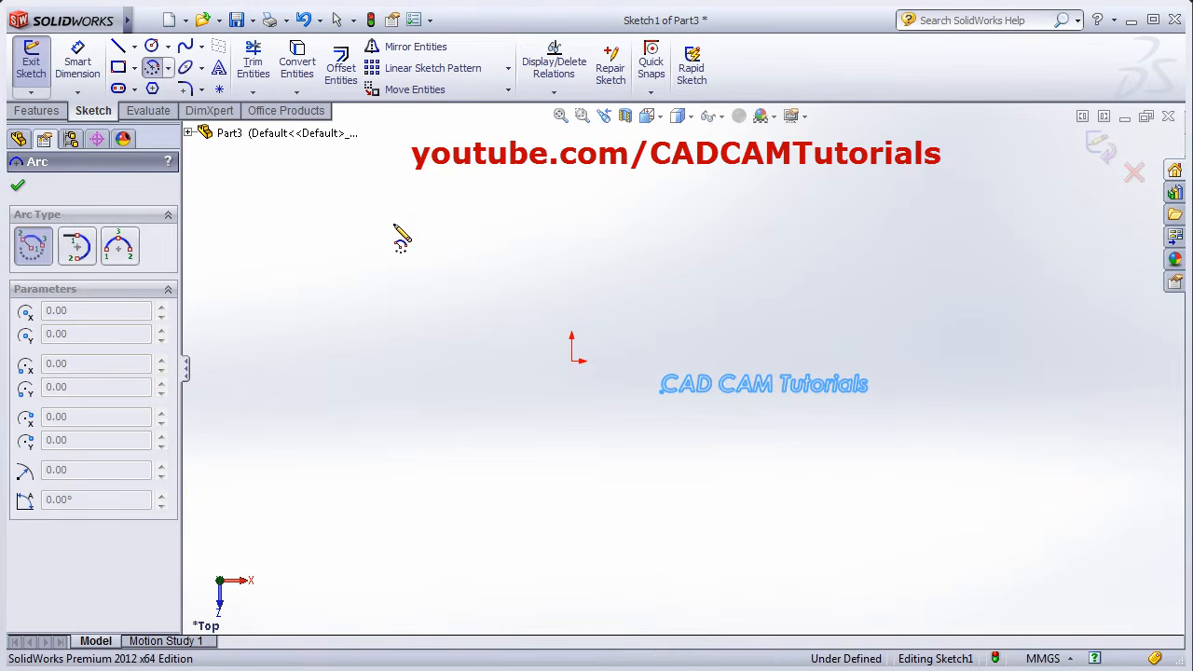
{"action": "left_click", "coordinate": [571, 361]}
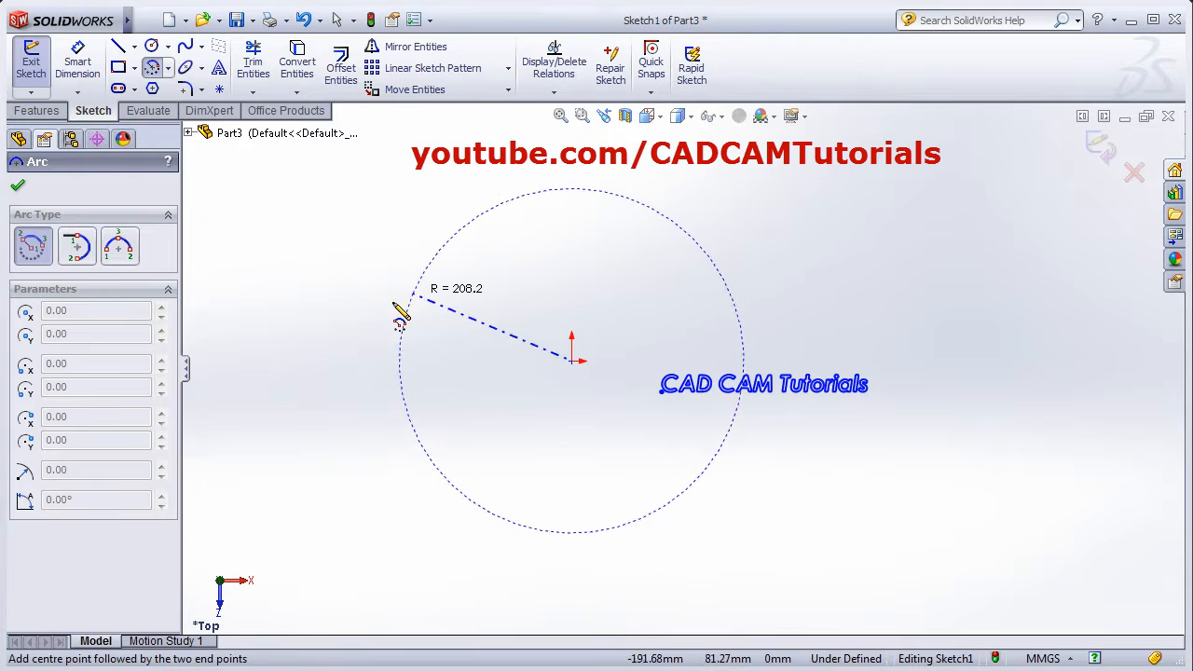
{"action": "left_click", "coordinate": [370, 307]}
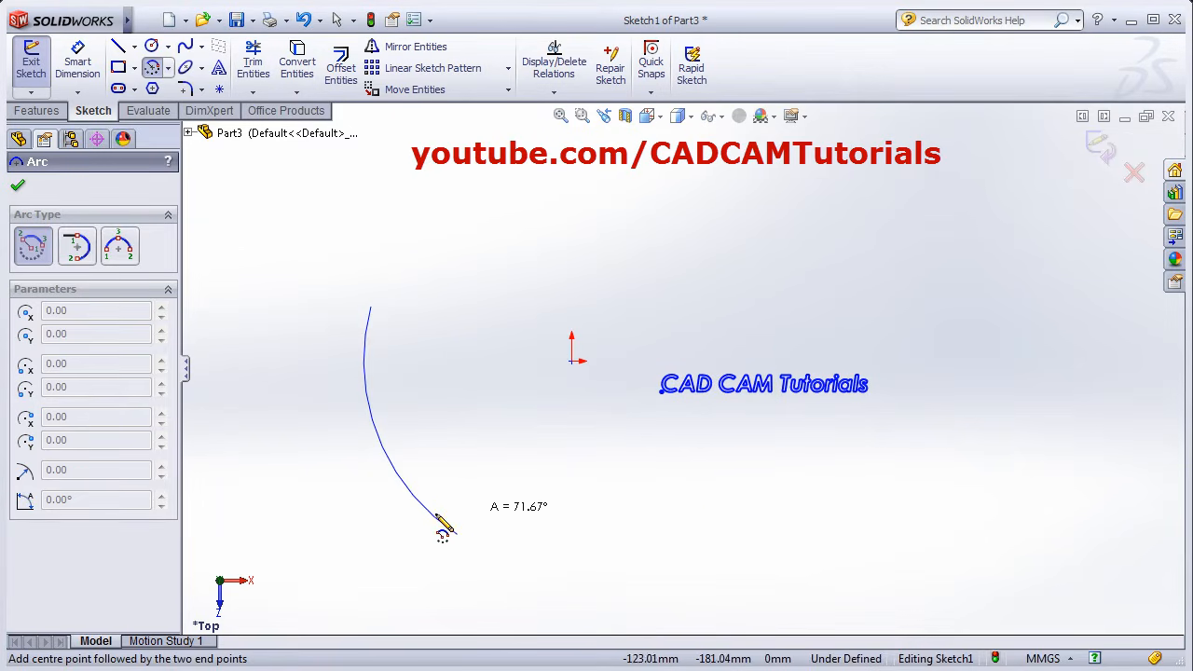
{"action": "key", "text": "Escape"}
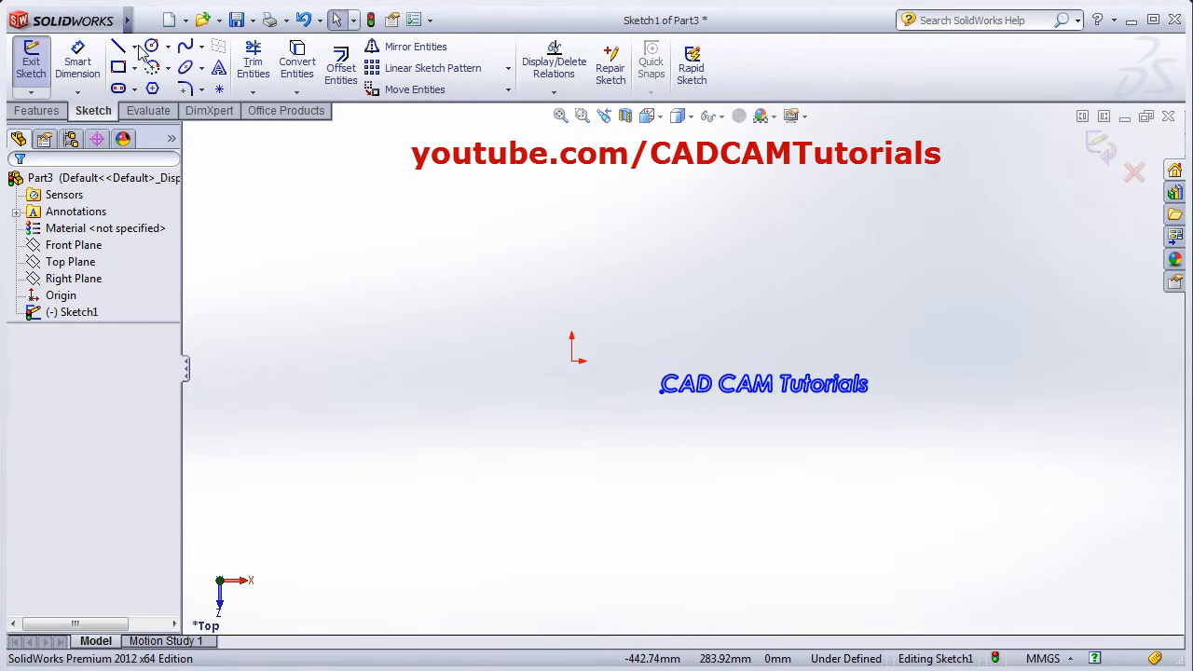
Sketch a centerpoint arc of about 240 mm radius around the origin, spanning nearly a half circle above it.
{"action": "left_click", "coordinate": [152, 68]}
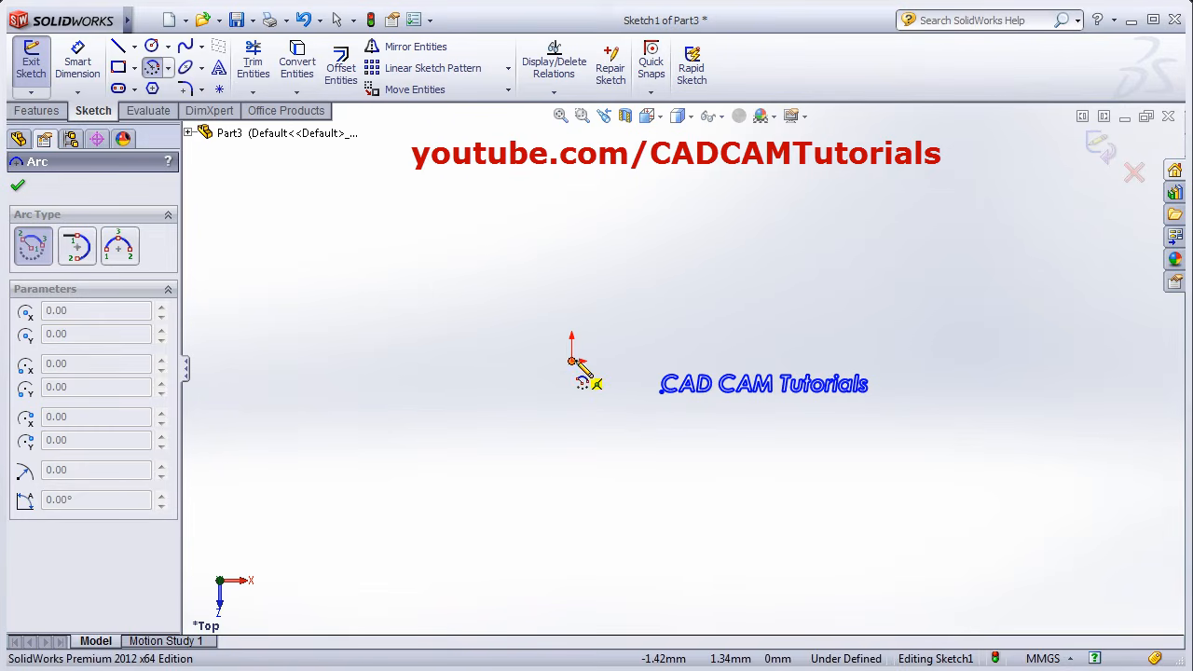
{"action": "left_click", "coordinate": [572, 361]}
{"action": "left_click", "coordinate": [773, 334]}
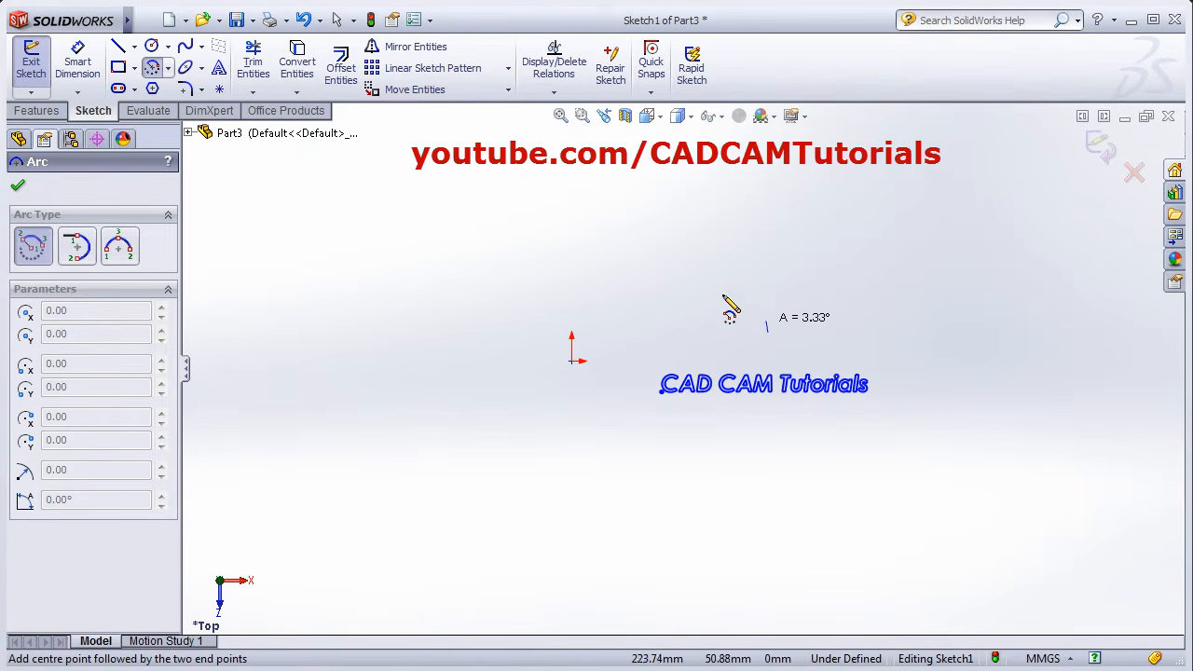
{"action": "left_click", "coordinate": [414, 341]}
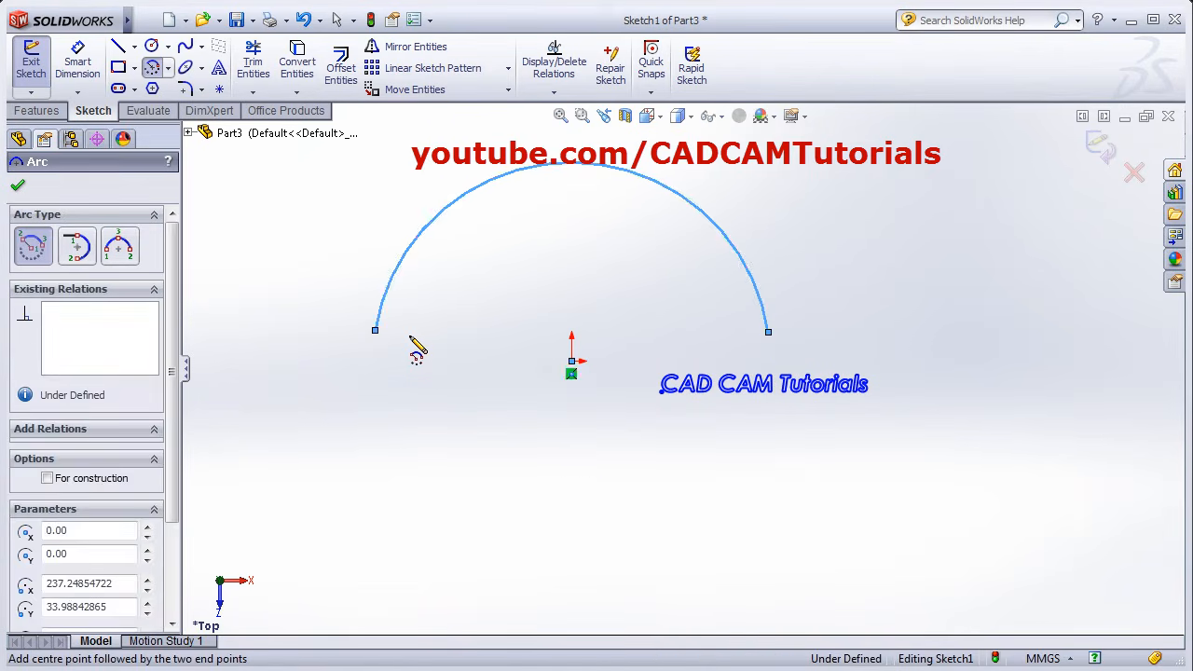
{"action": "key", "text": "Escape"}
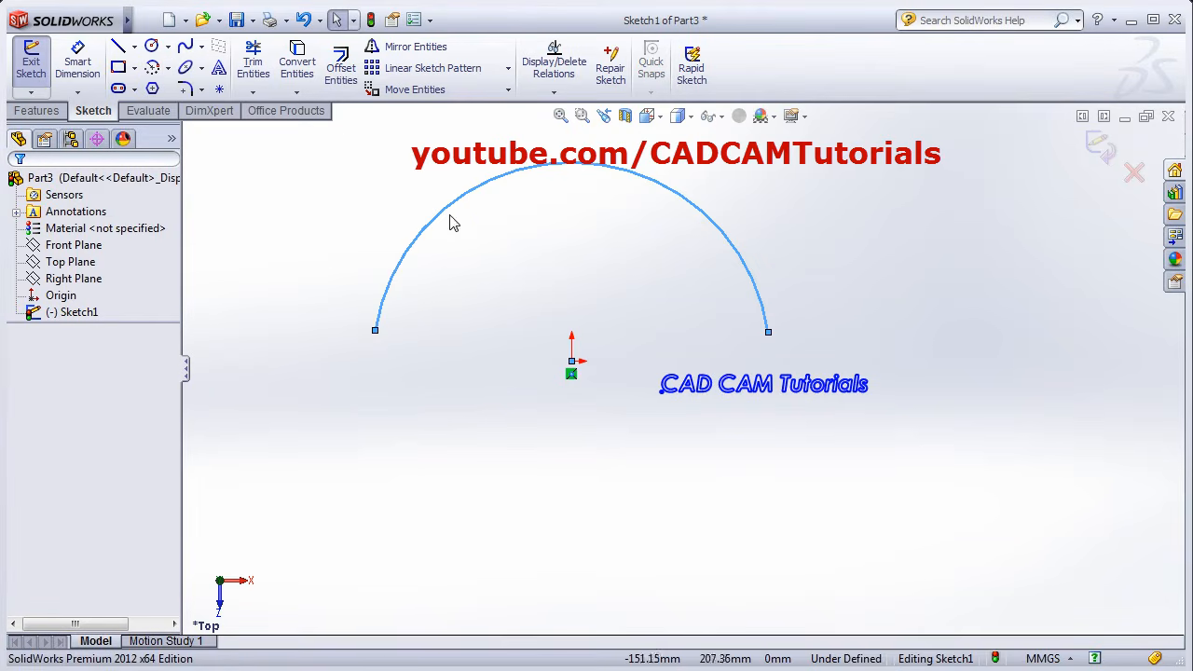
{"action": "left_click", "coordinate": [614, 236]}
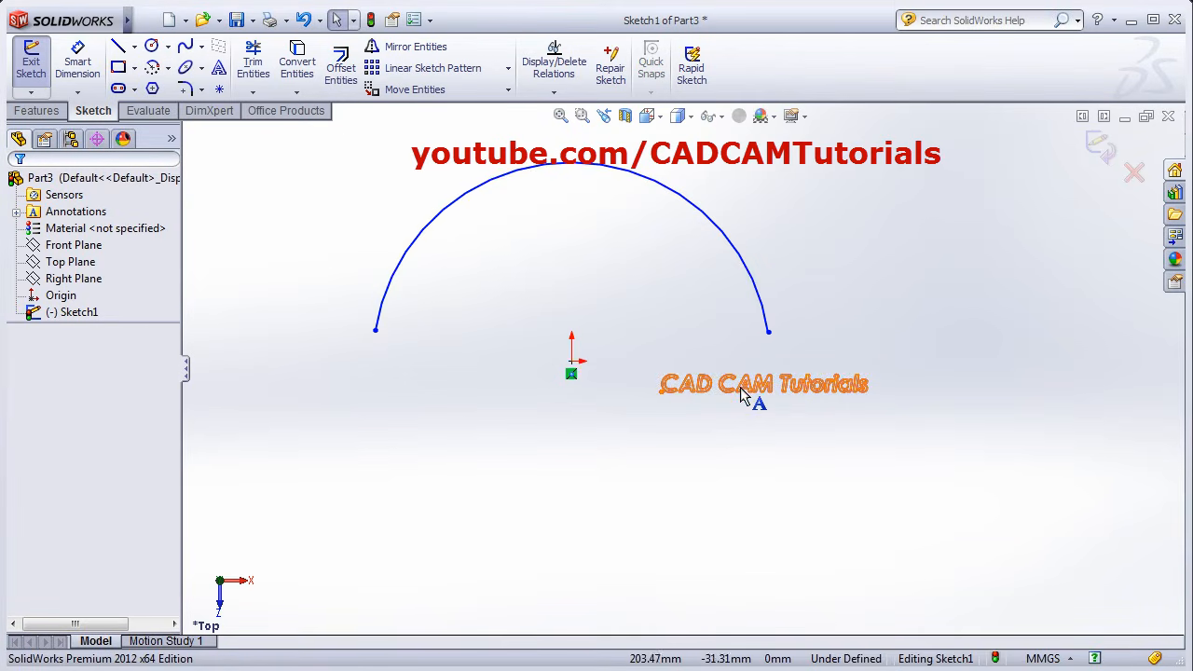
Edit the "CAD CAM Tutorials" sketch text and assign the arc as the curve it follows.
{"action": "double_click", "coordinate": [743, 393]}
{"action": "left_click", "coordinate": [66, 263]}
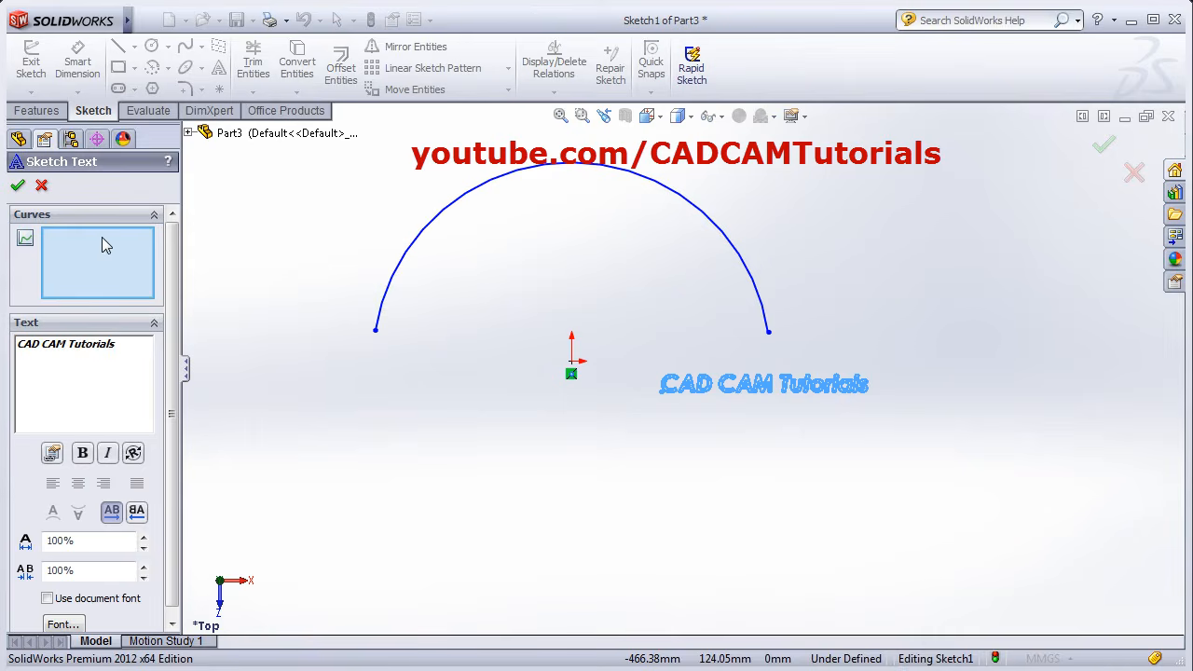
{"action": "left_click", "coordinate": [482, 196]}
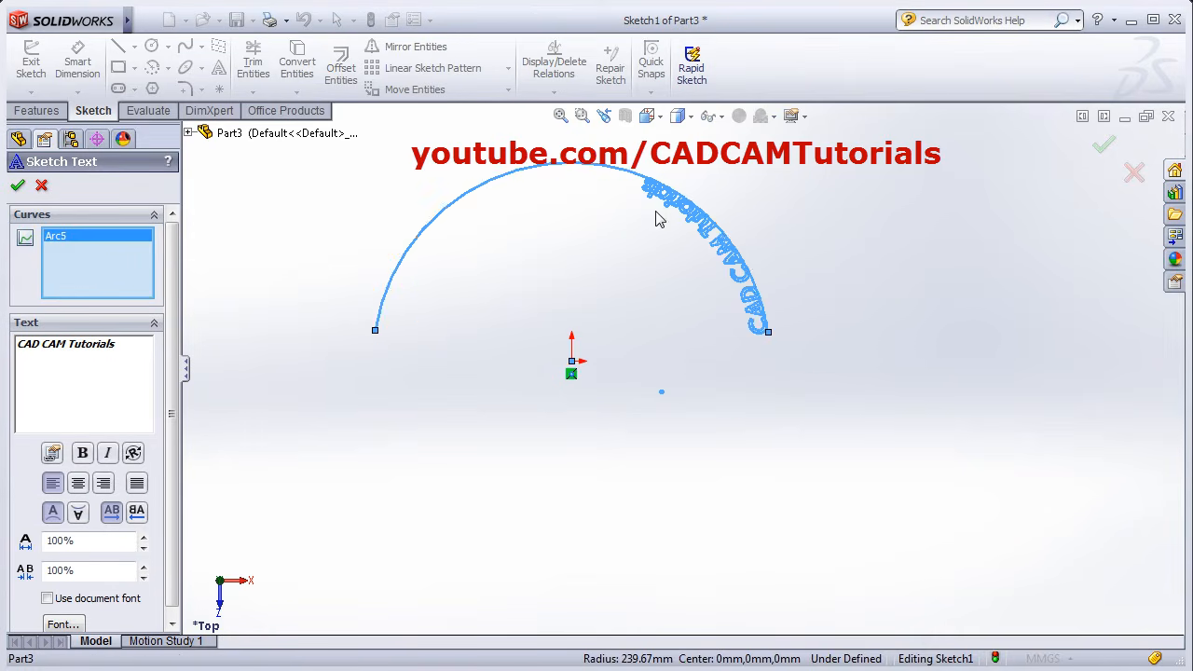
Try center, right and left alignment for the text on the arc, finishing with full justification along the whole curve.
{"action": "scroll", "coordinate": [795, 213], "scroll_direction": "down", "scroll_amount": 2}
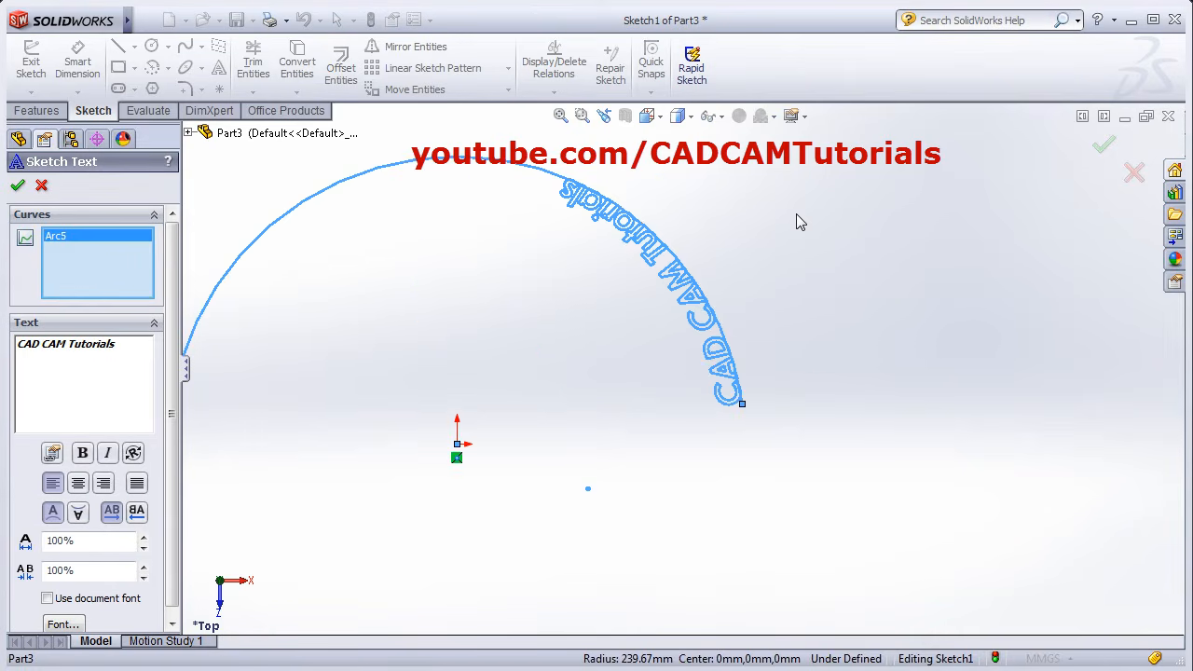
{"action": "left_click", "coordinate": [80, 486]}
{"action": "left_click", "coordinate": [104, 484]}
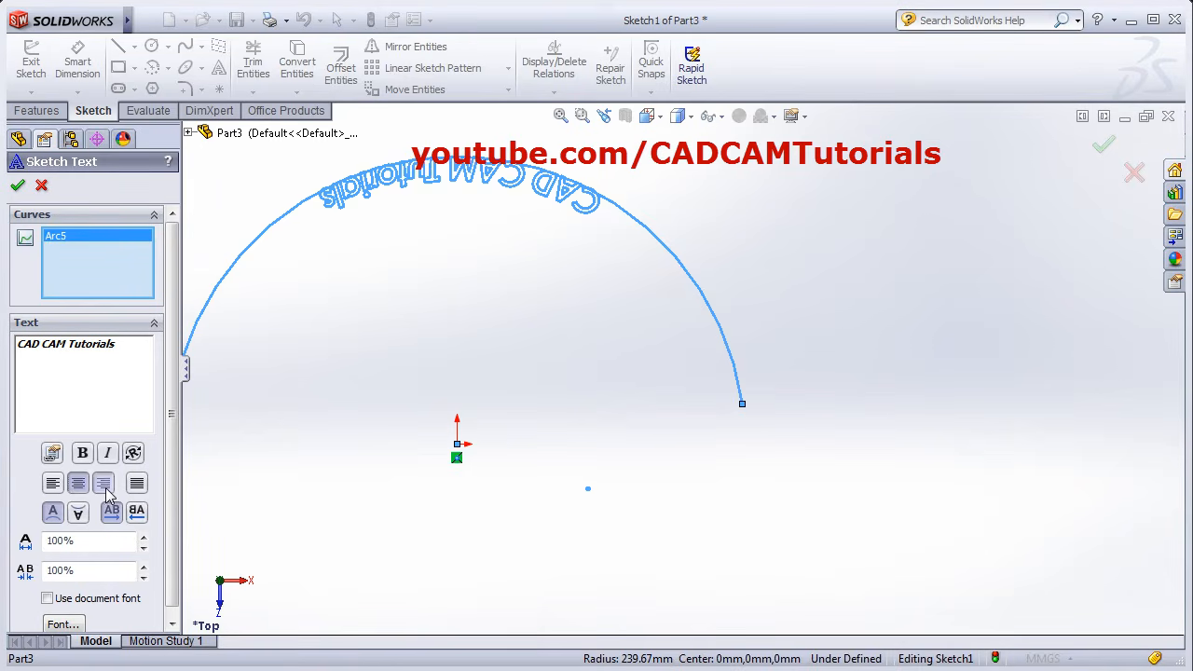
{"action": "left_click", "coordinate": [52, 482]}
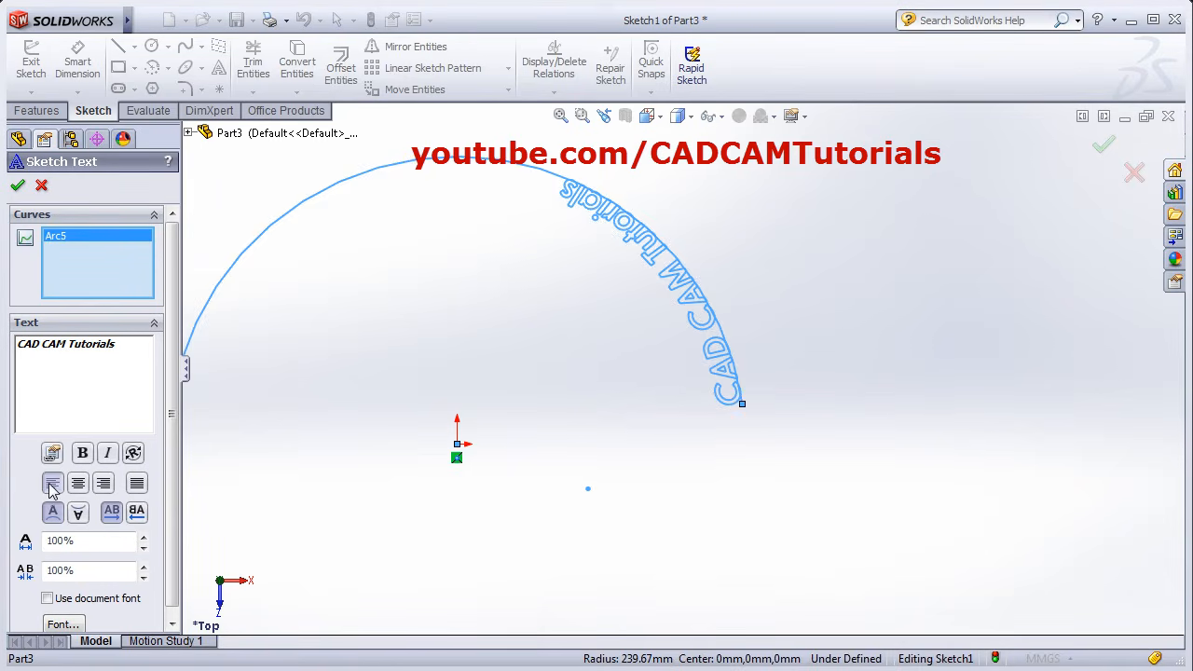
{"action": "left_click", "coordinate": [138, 487]}
{"action": "key", "text": "f"}
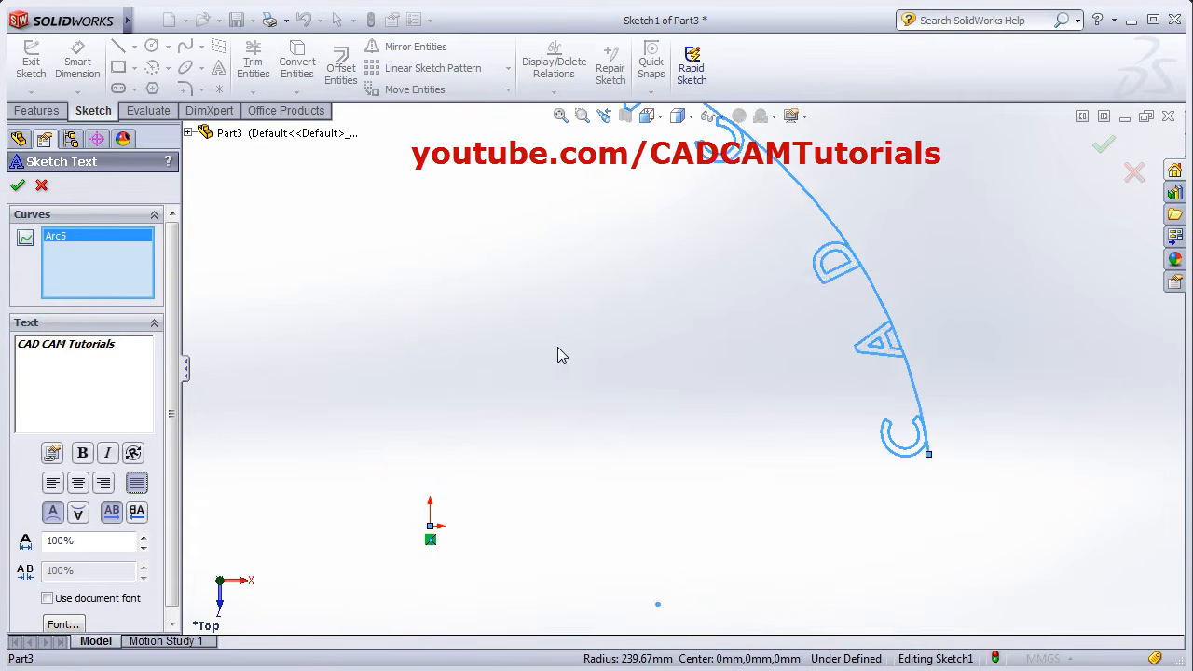
Center the "CAD CAM Tutorials" text on the arc and flip it vertically to the arc's outer side.
{"action": "scroll", "coordinate": [538, 317], "scroll_direction": "down", "scroll_amount": 2}
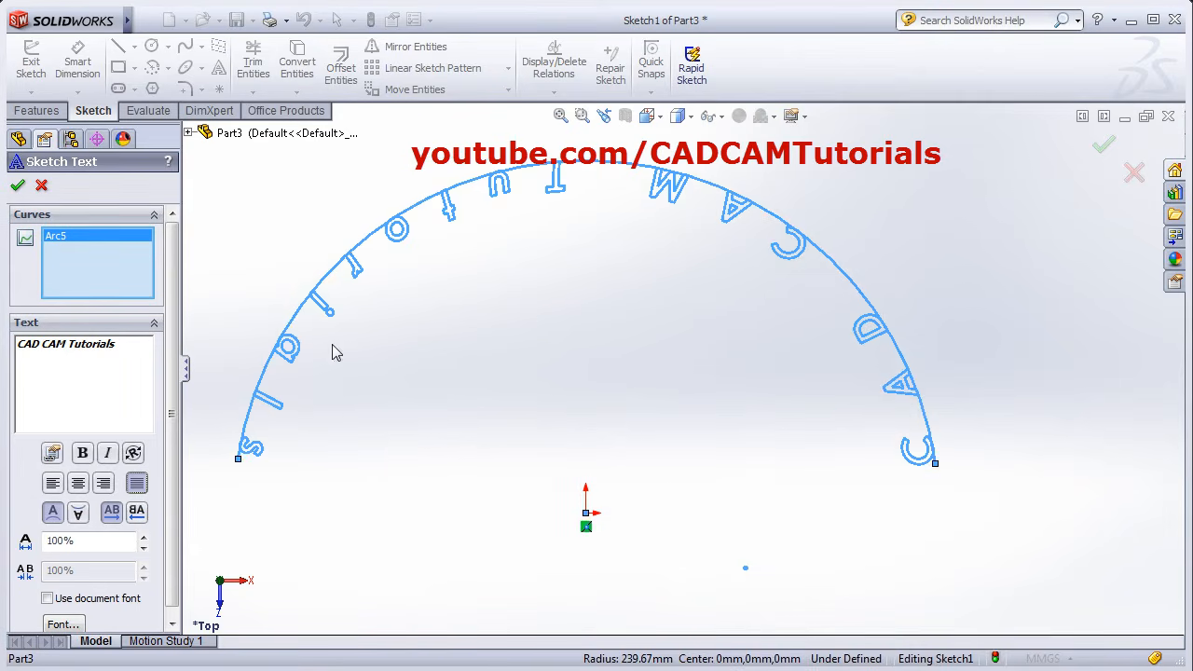
{"action": "left_click", "coordinate": [79, 485]}
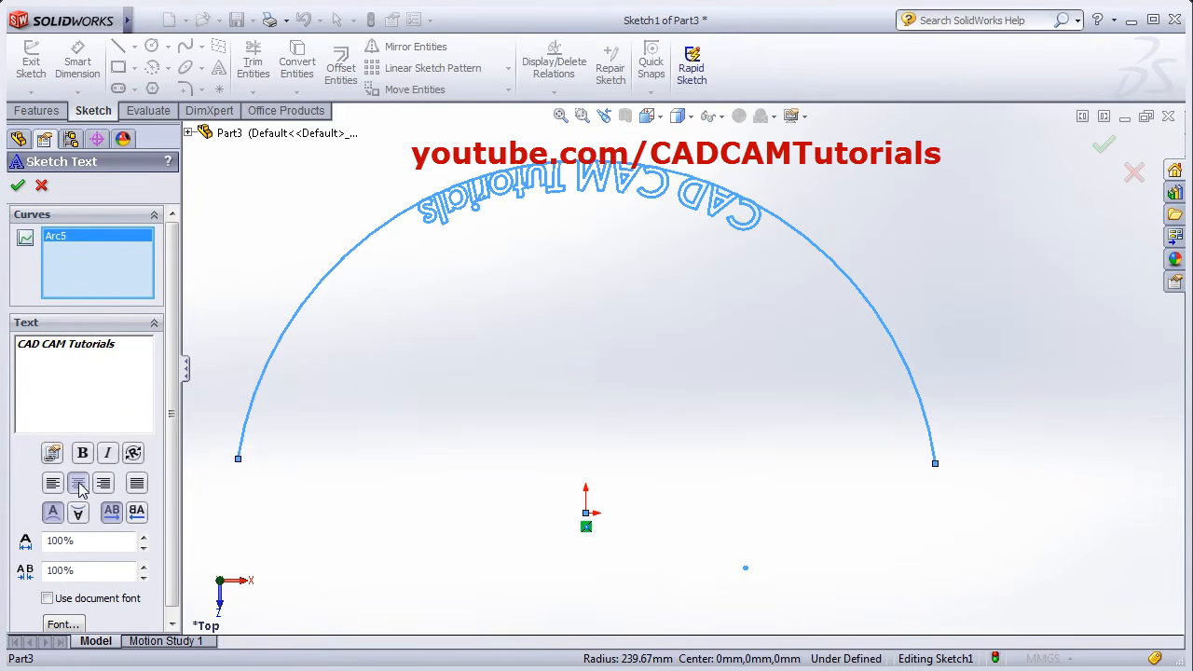
{"action": "left_click", "coordinate": [79, 514]}
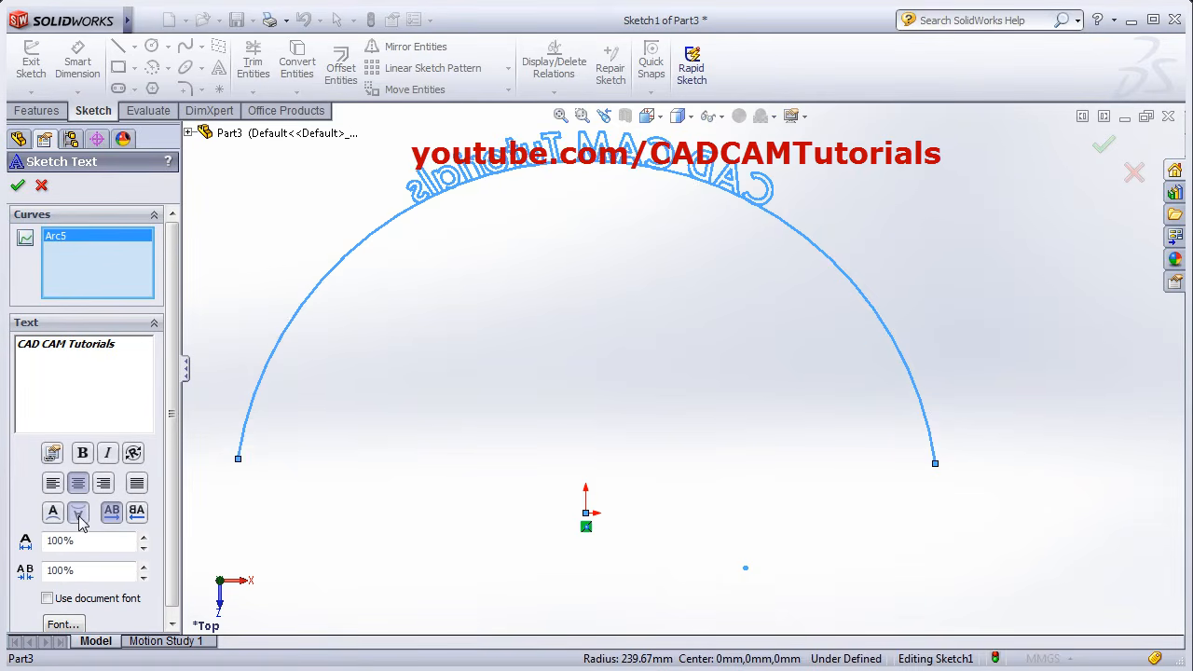
Toggle the text's horizontal flip to compare both directions, leave it reading left to right along the arc, and accept the sketch text.
{"action": "left_click", "coordinate": [137, 513]}
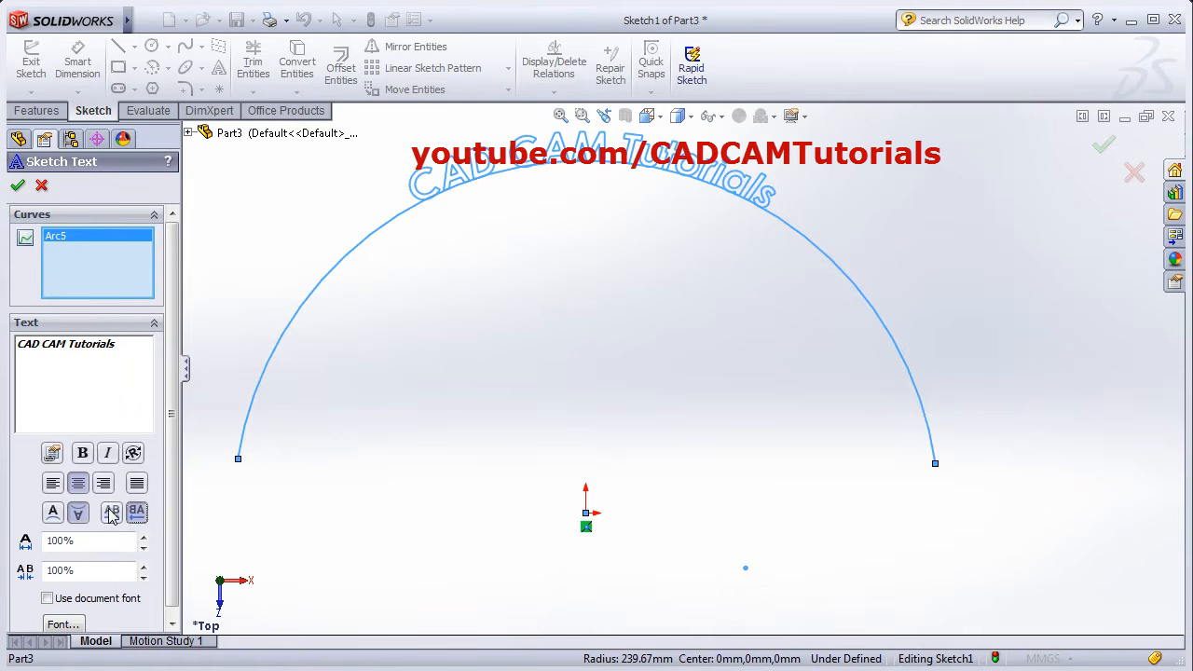
{"action": "left_click", "coordinate": [110, 513]}
{"action": "left_click", "coordinate": [136, 514]}
{"action": "left_click", "coordinate": [111, 512]}
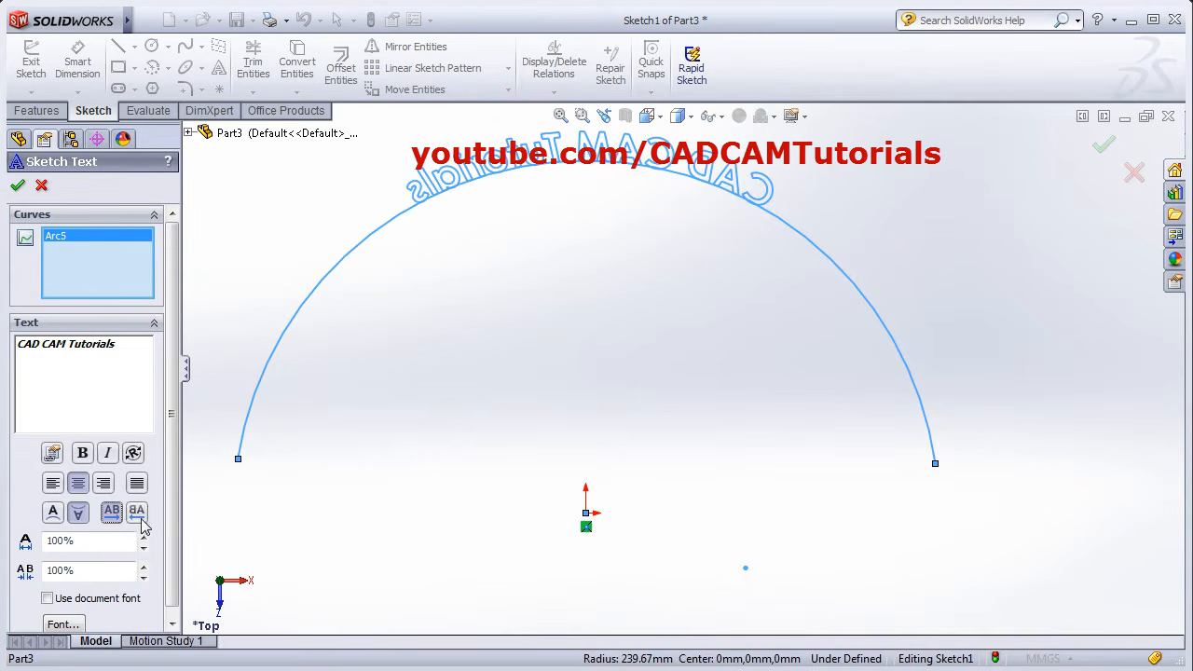
{"action": "left_click", "coordinate": [139, 518]}
{"action": "scroll", "coordinate": [634, 159], "scroll_direction": "down", "scroll_amount": 3}
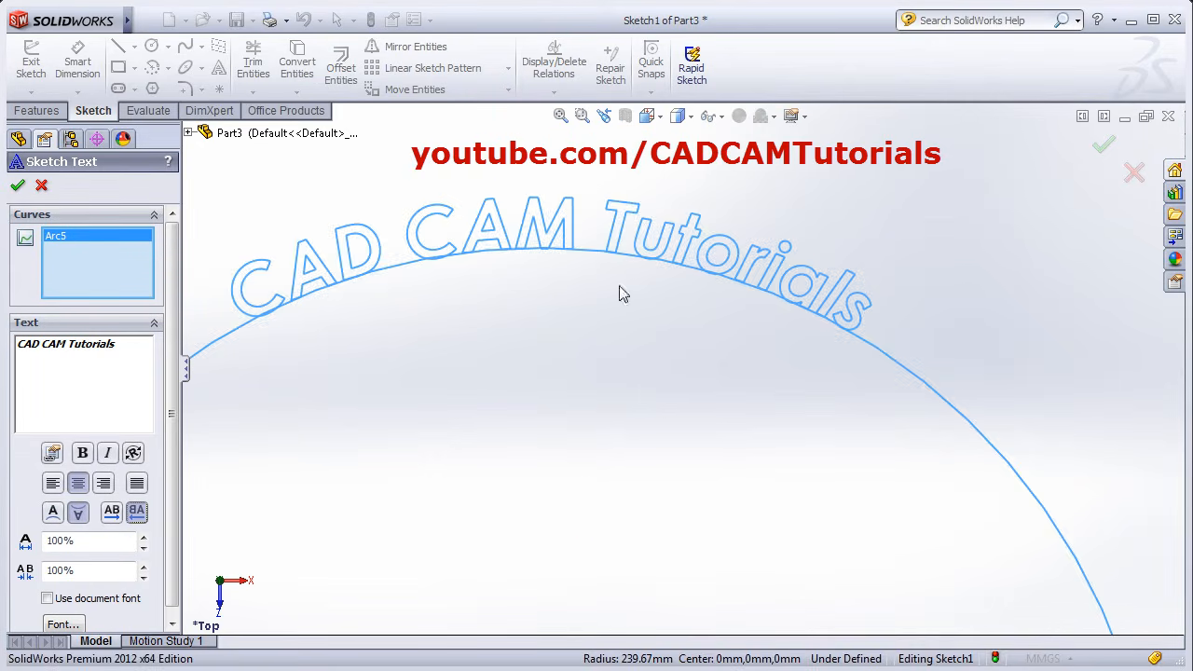
{"action": "scroll", "coordinate": [618, 288], "scroll_direction": "up", "scroll_amount": 2}
{"action": "scroll", "coordinate": [652, 336], "scroll_direction": "up", "scroll_amount": 2}
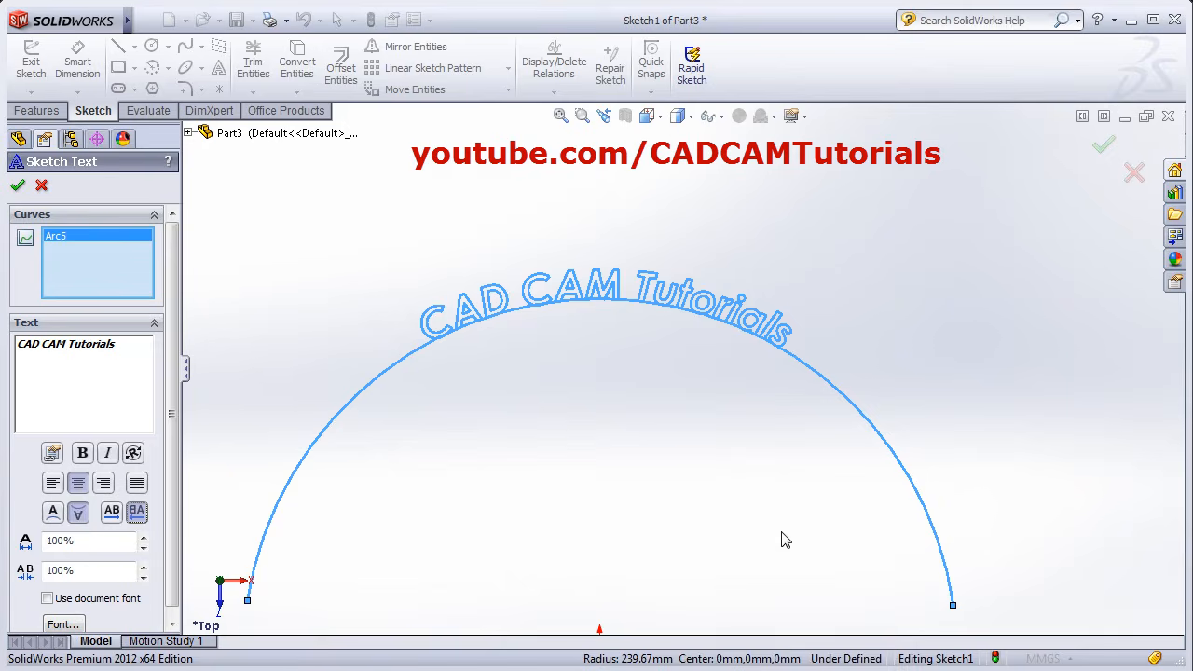
{"action": "left_click", "coordinate": [18, 186]}
Delete the arc together with its "CAD CAM Tutorials" text from the sketch.
{"action": "scroll", "coordinate": [606, 432], "scroll_direction": "down", "scroll_amount": 1}
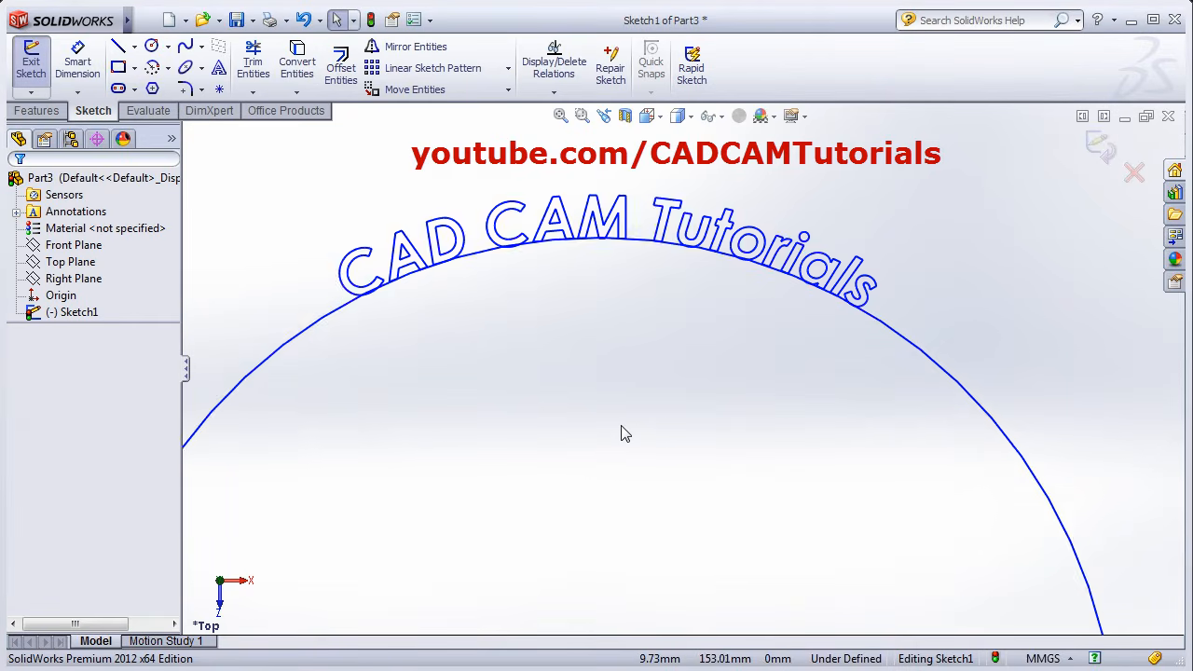
{"action": "scroll", "coordinate": [652, 425], "scroll_direction": "up", "scroll_amount": 4}
{"action": "left_click_drag", "start_coordinate": [370, 240], "coordinate": [983, 607]}
{"action": "key", "text": "Delete"}
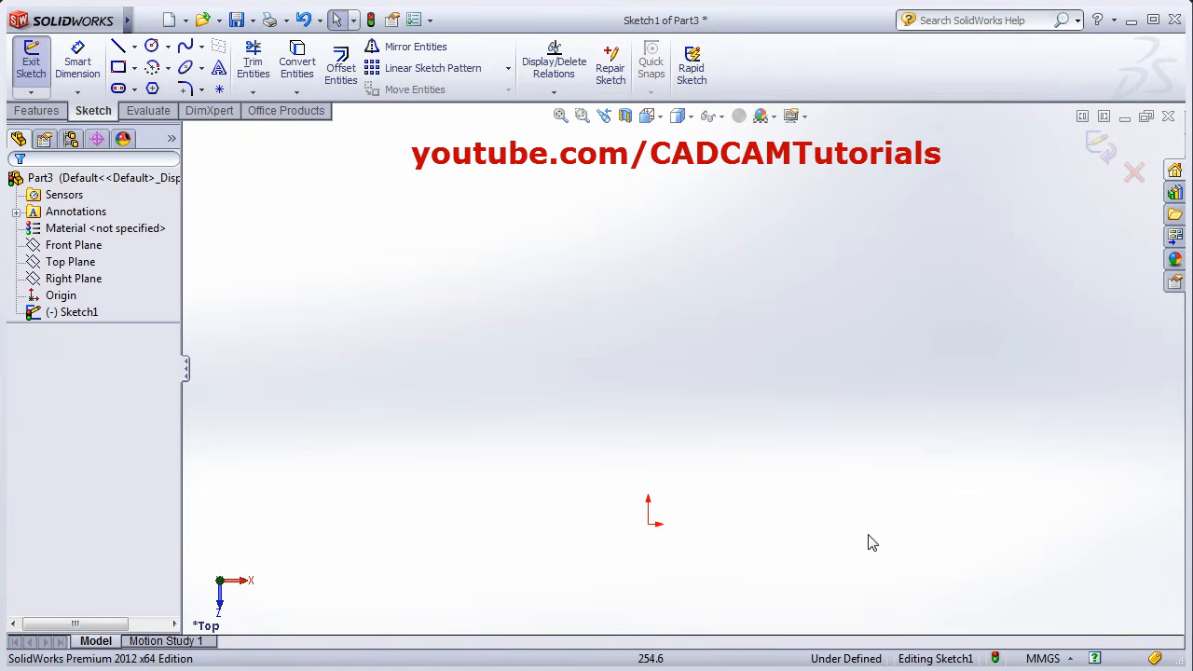
Sketch a dimensioned horizontal straight slot starting at the origin, about 276 mm center to center and 164 mm wide.
{"action": "left_click", "coordinate": [118, 90]}
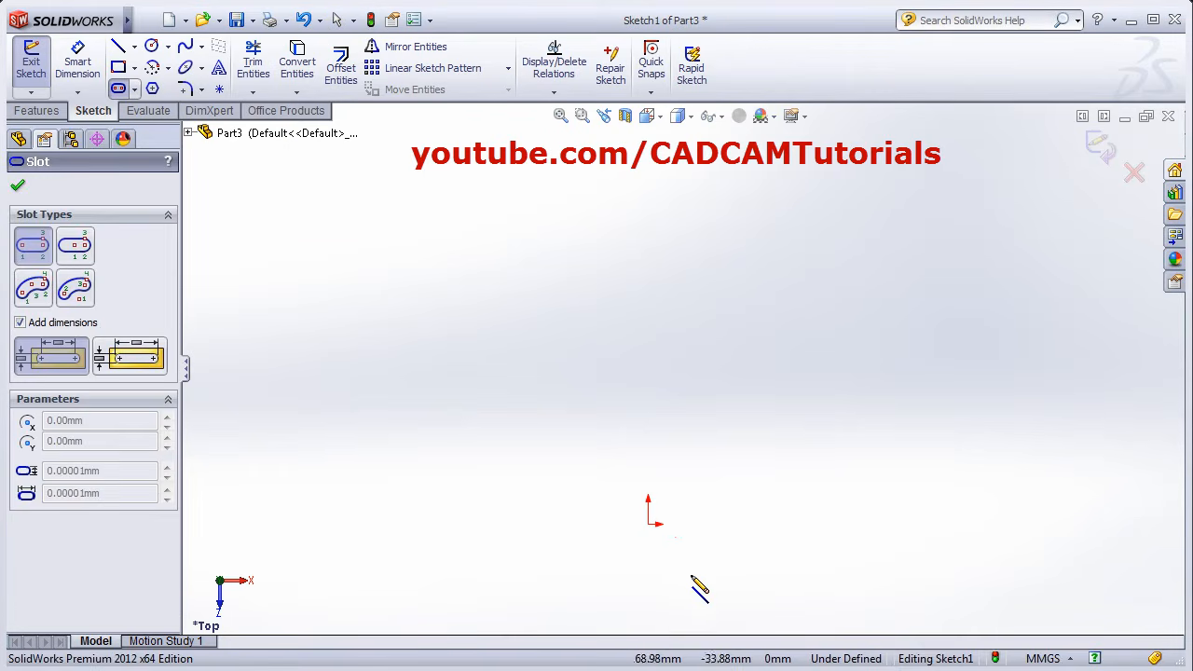
{"action": "left_click", "coordinate": [651, 525]}
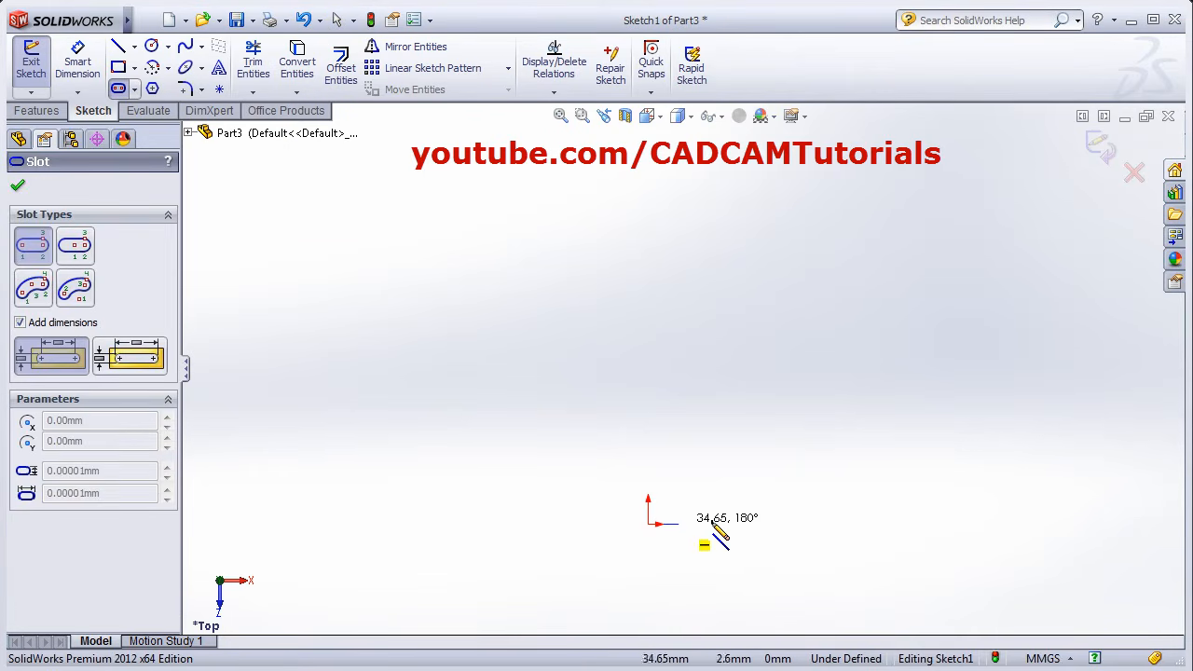
{"action": "left_click", "coordinate": [888, 524]}
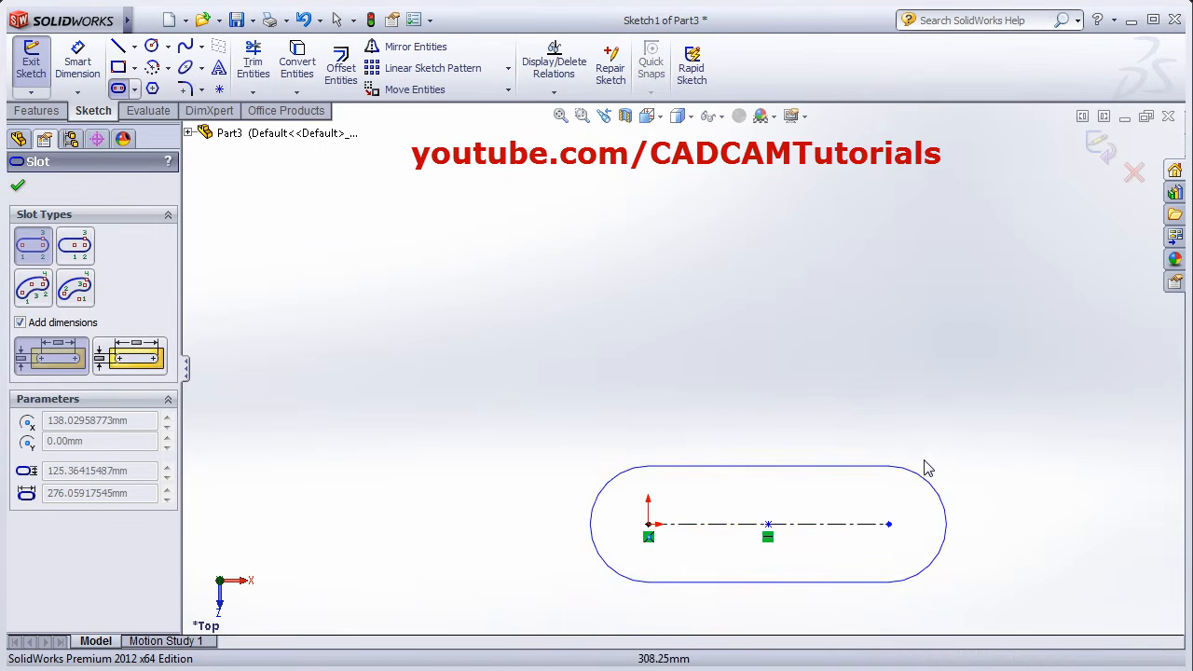
{"action": "left_click", "coordinate": [932, 460]}
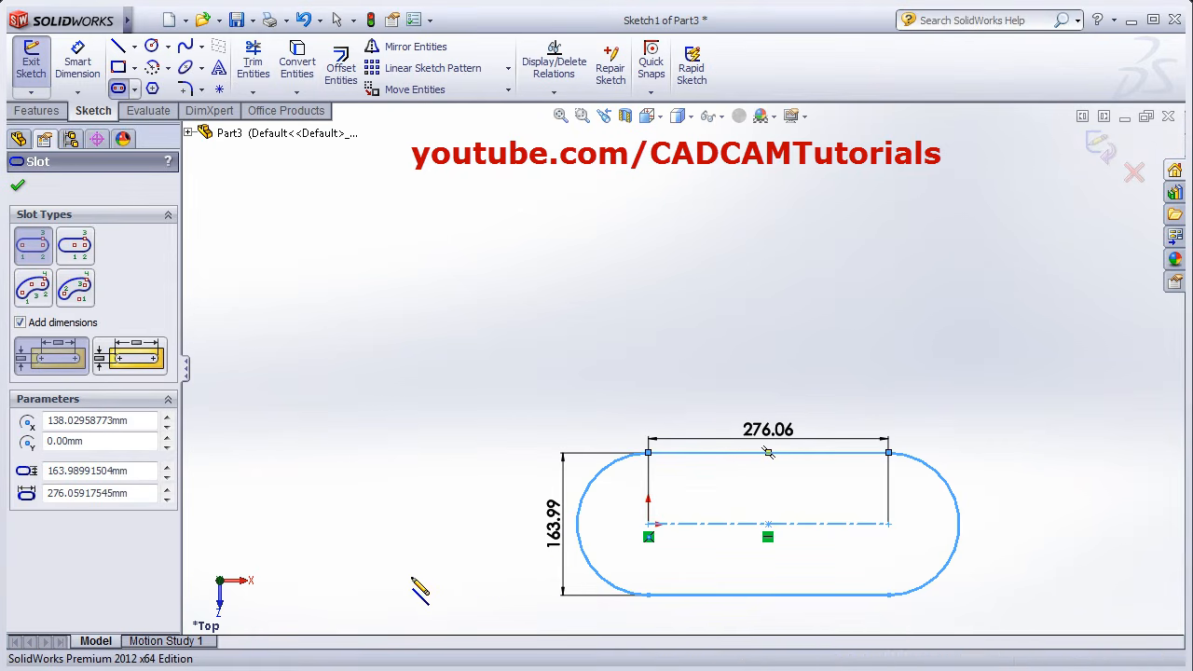
Sketch a horizontal centerpoint straight slot above the origin without added dimensions, about 299 mm center to center and 146 mm wide.
{"action": "left_click", "coordinate": [20, 323]}
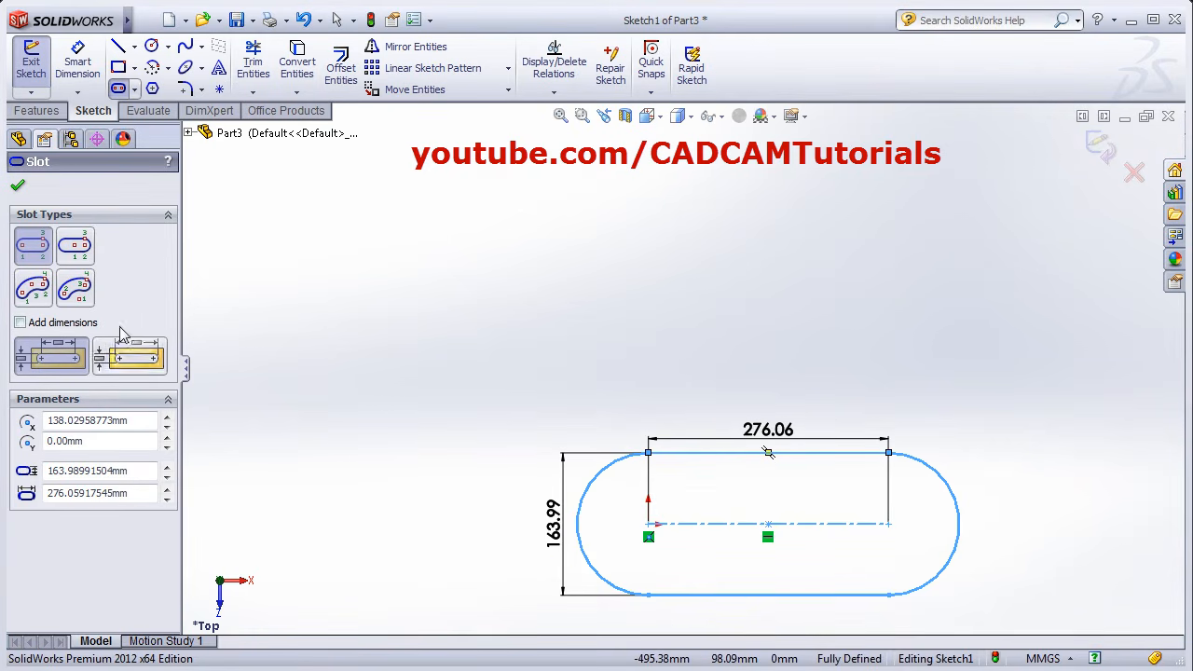
{"action": "left_click", "coordinate": [78, 245]}
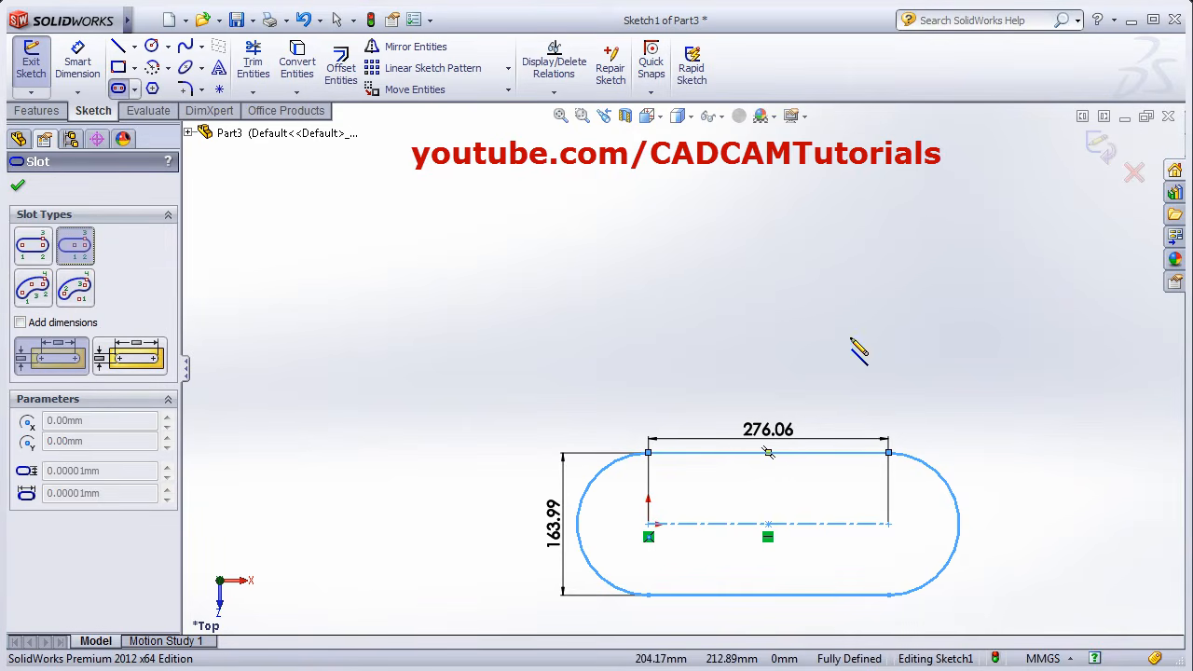
{"action": "left_click", "coordinate": [648, 292]}
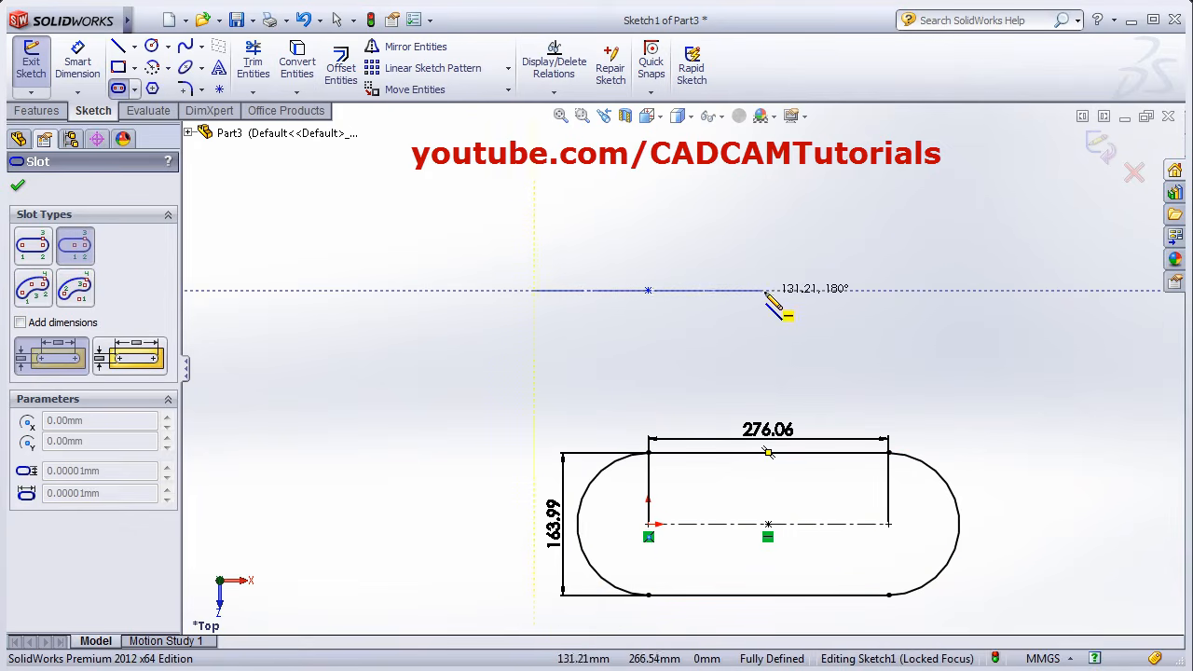
{"action": "left_click", "coordinate": [779, 291]}
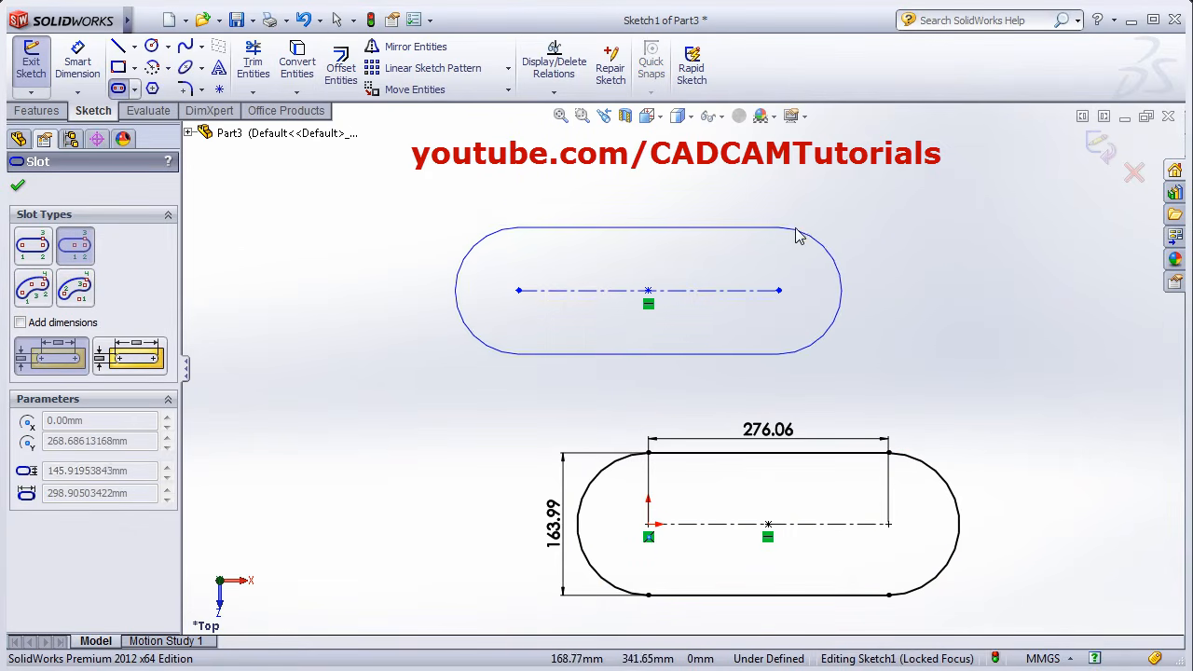
{"action": "left_click", "coordinate": [794, 229]}
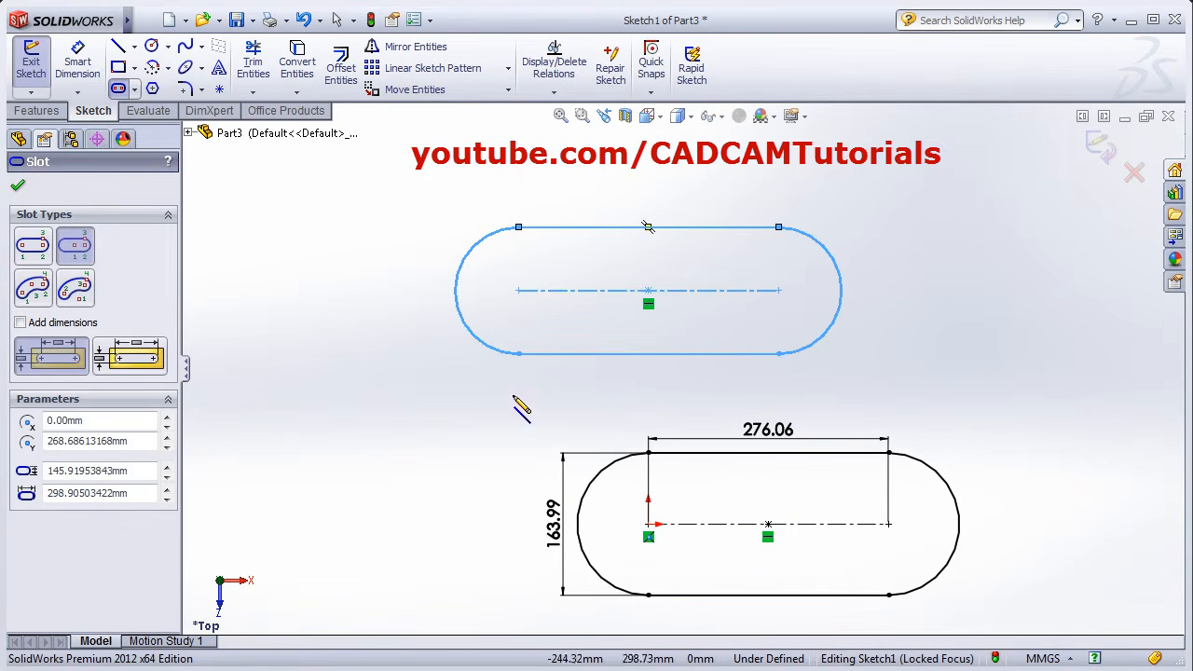
Re-enable added dimensions with overall length and sketch a small horizontal straight slot right of the others, about 221 mm long and 84 mm wide.
{"action": "left_click", "coordinate": [20, 323]}
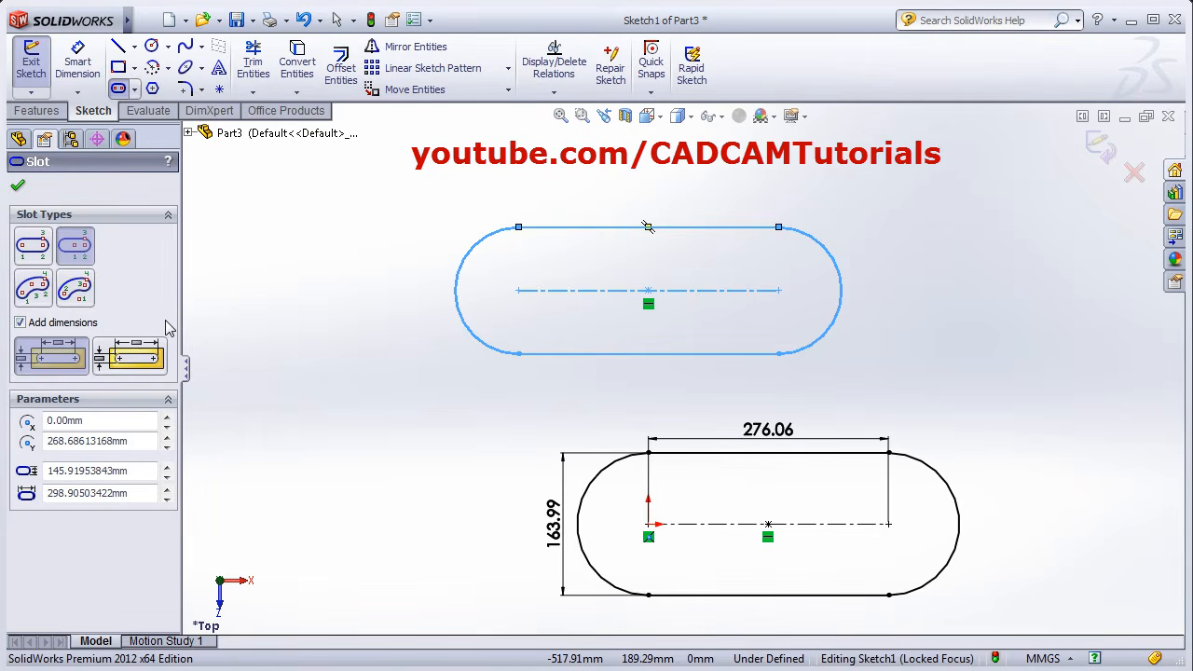
{"action": "left_click", "coordinate": [126, 370]}
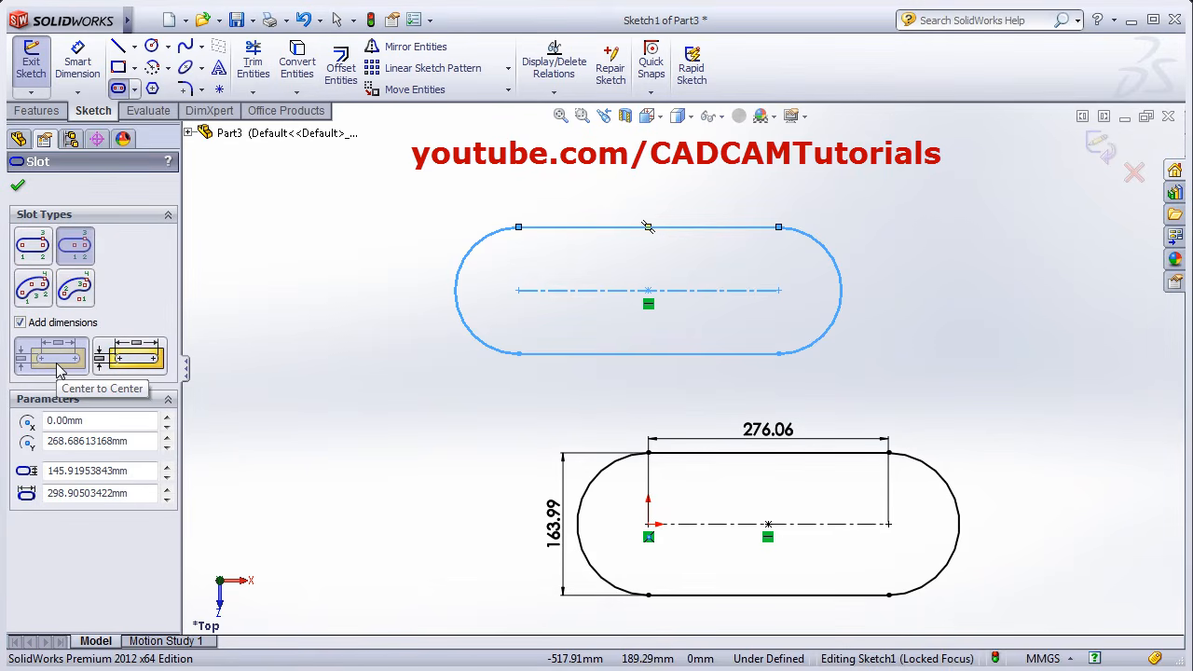
{"action": "left_click", "coordinate": [58, 363]}
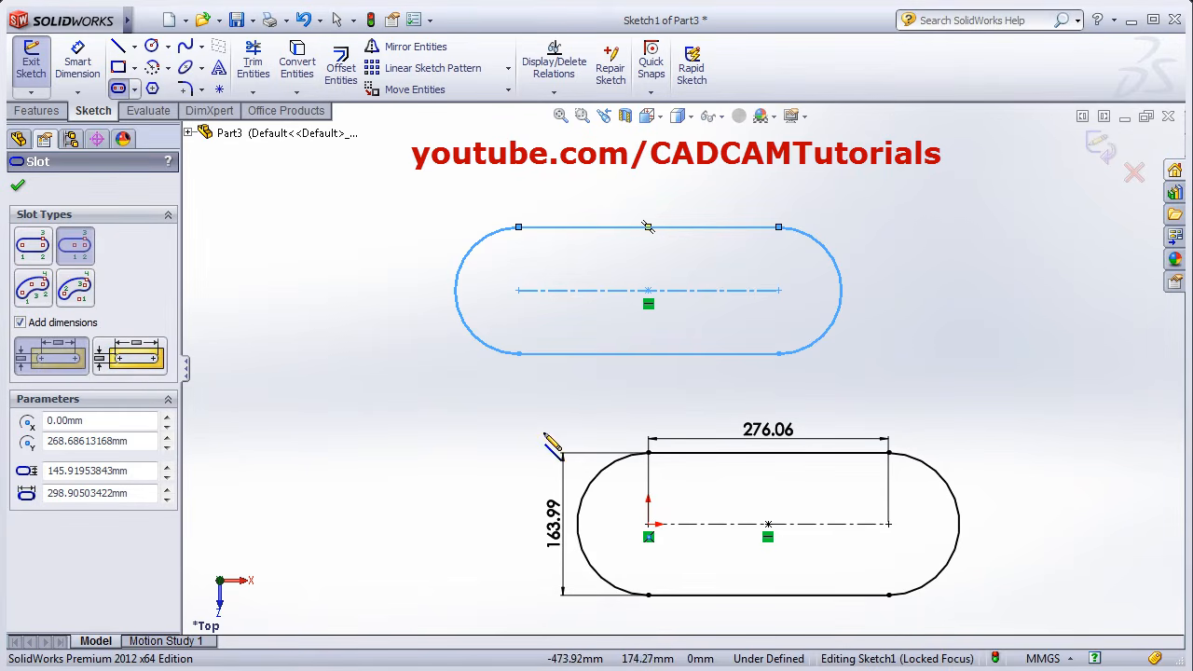
{"action": "left_click", "coordinate": [145, 365]}
{"action": "left_click", "coordinate": [33, 245]}
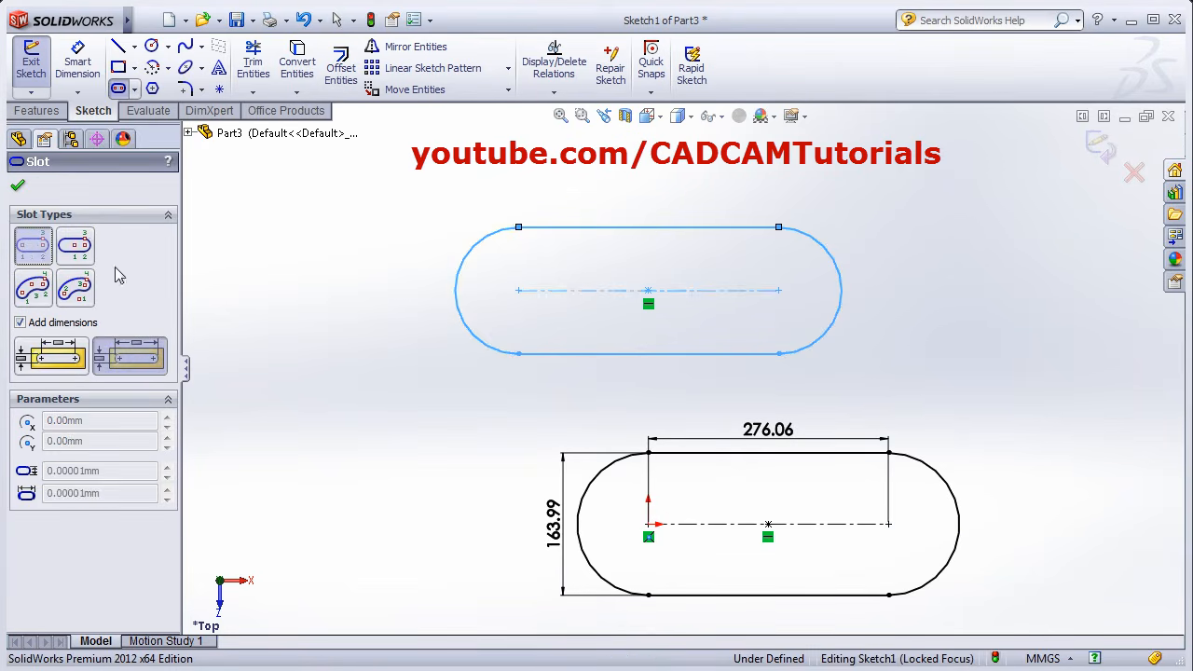
{"action": "left_click", "coordinate": [921, 353]}
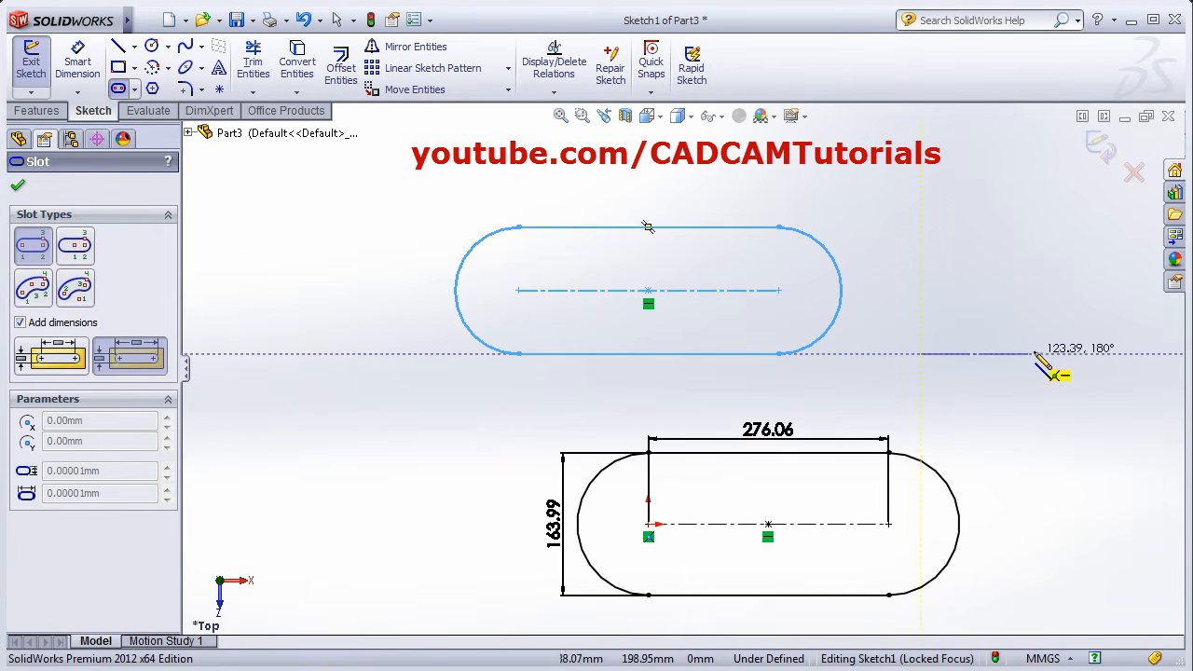
{"action": "left_click", "coordinate": [1041, 353]}
{"action": "left_click", "coordinate": [1059, 324]}
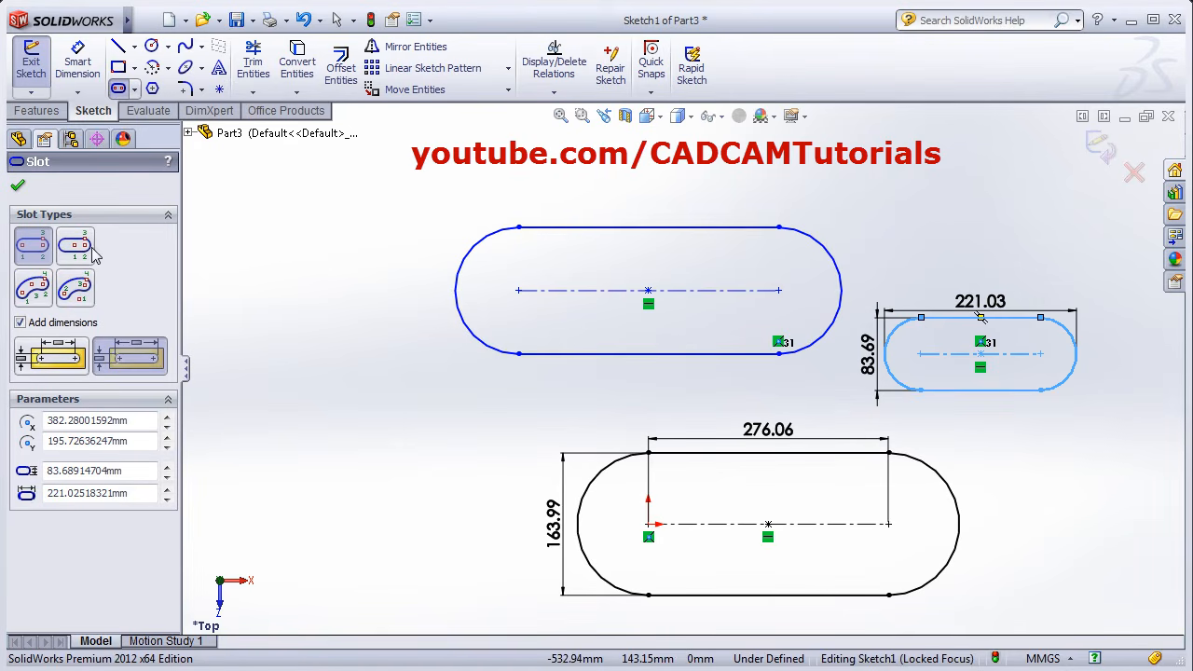
Sketch a 3 point arc slot from the origin toward the upper left, about 418 mm in radius, spanning 109° and 207 mm wide.
{"action": "left_click", "coordinate": [33, 289]}
{"action": "scroll", "coordinate": [652, 426], "scroll_direction": "down", "scroll_amount": 2}
{"action": "scroll", "coordinate": [657, 414], "scroll_direction": "up", "scroll_amount": 4}
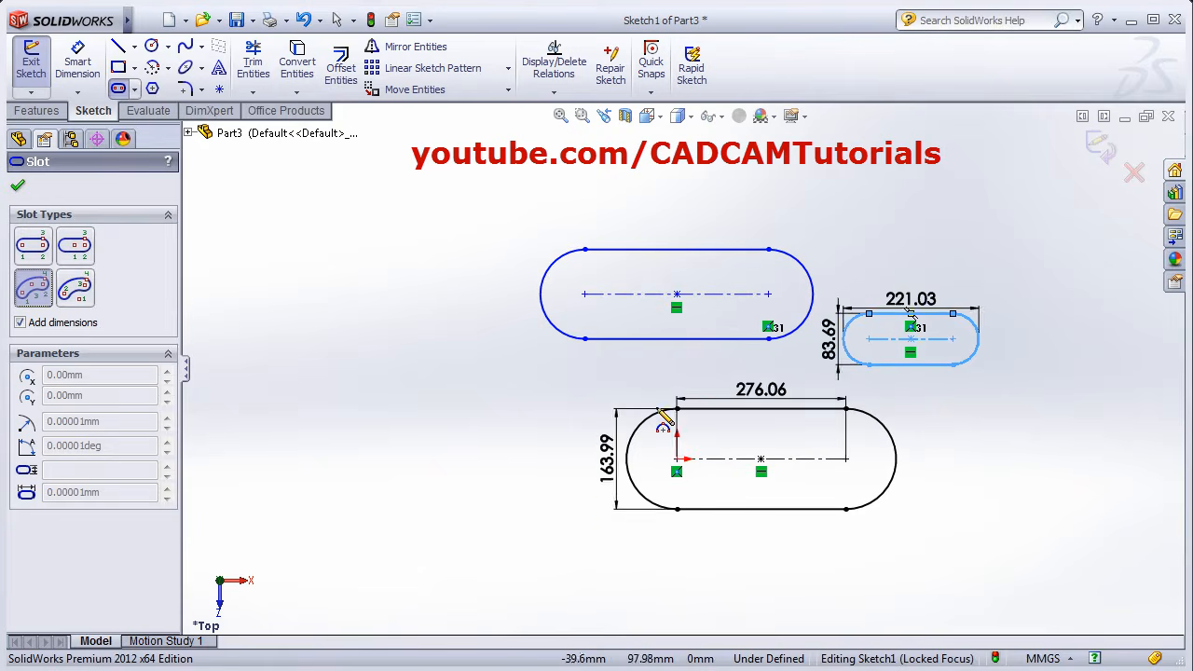
{"action": "left_click", "coordinate": [677, 471]}
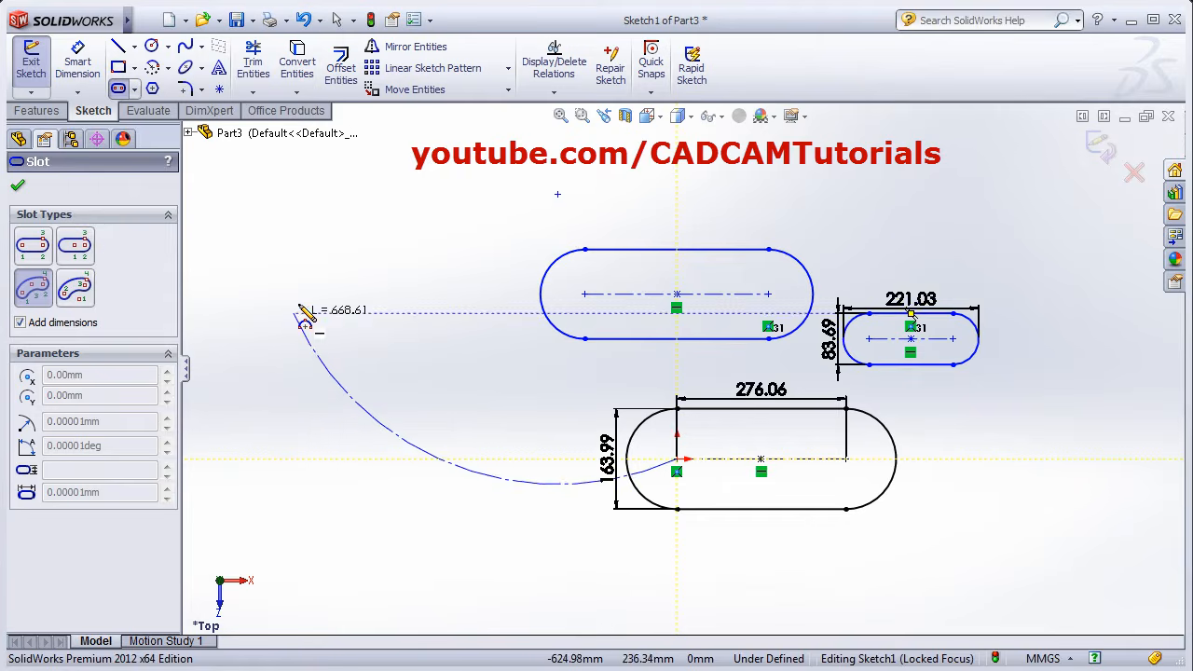
{"action": "left_click", "coordinate": [321, 244]}
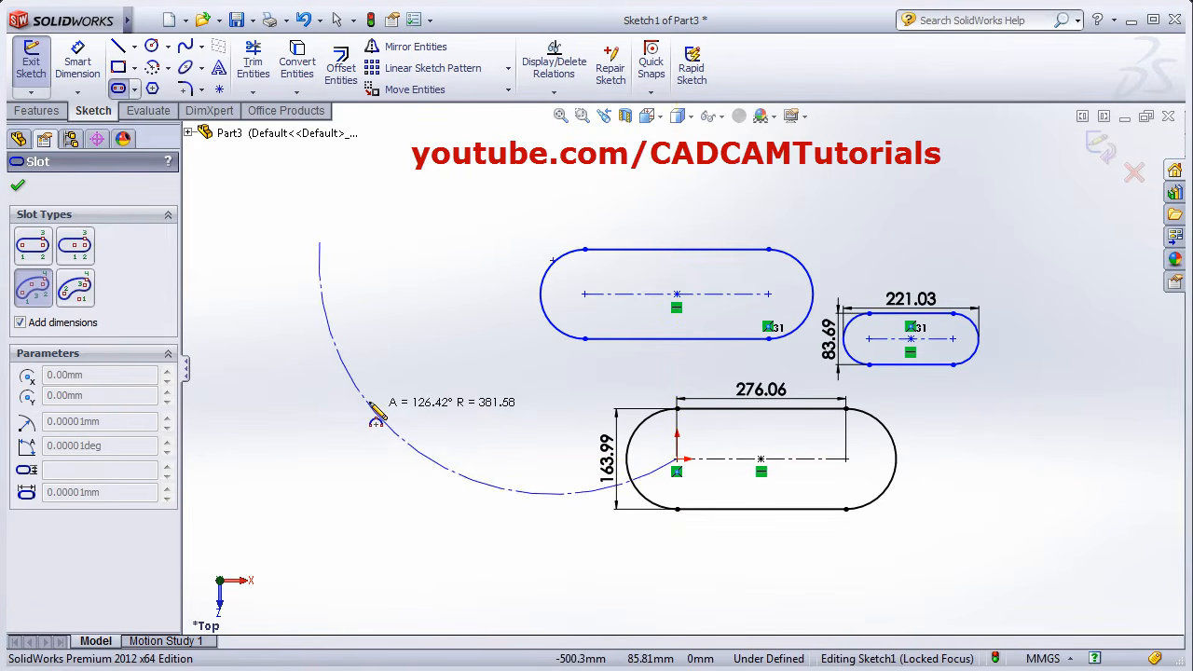
{"action": "left_click", "coordinate": [405, 420]}
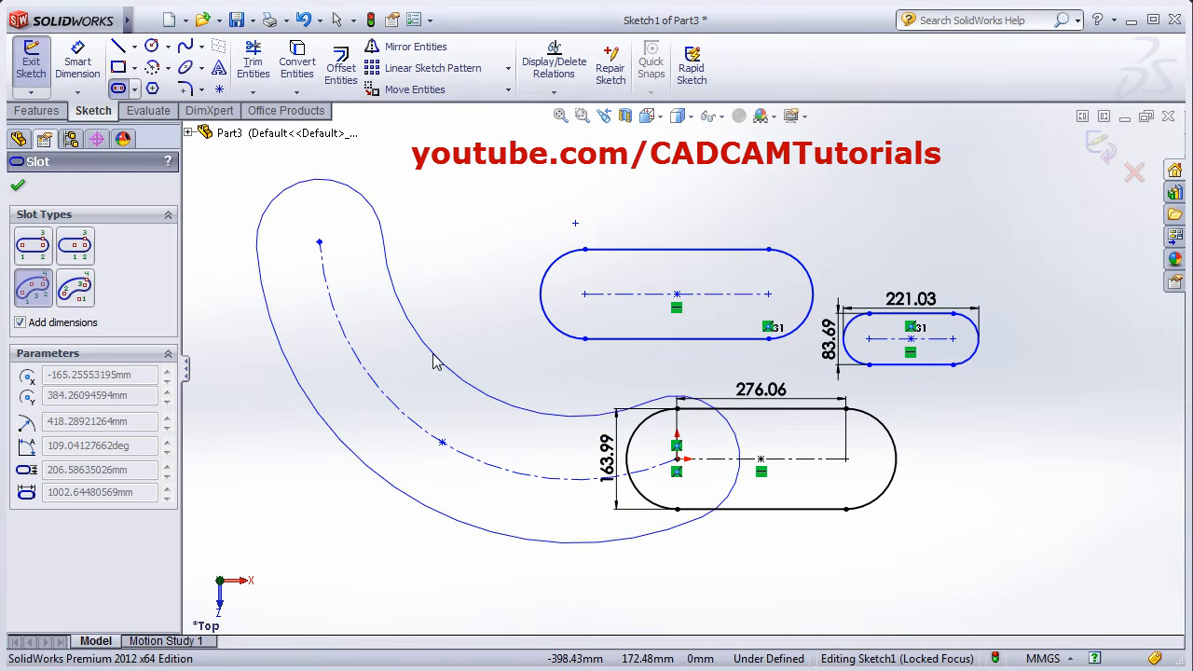
{"action": "left_click", "coordinate": [433, 363]}
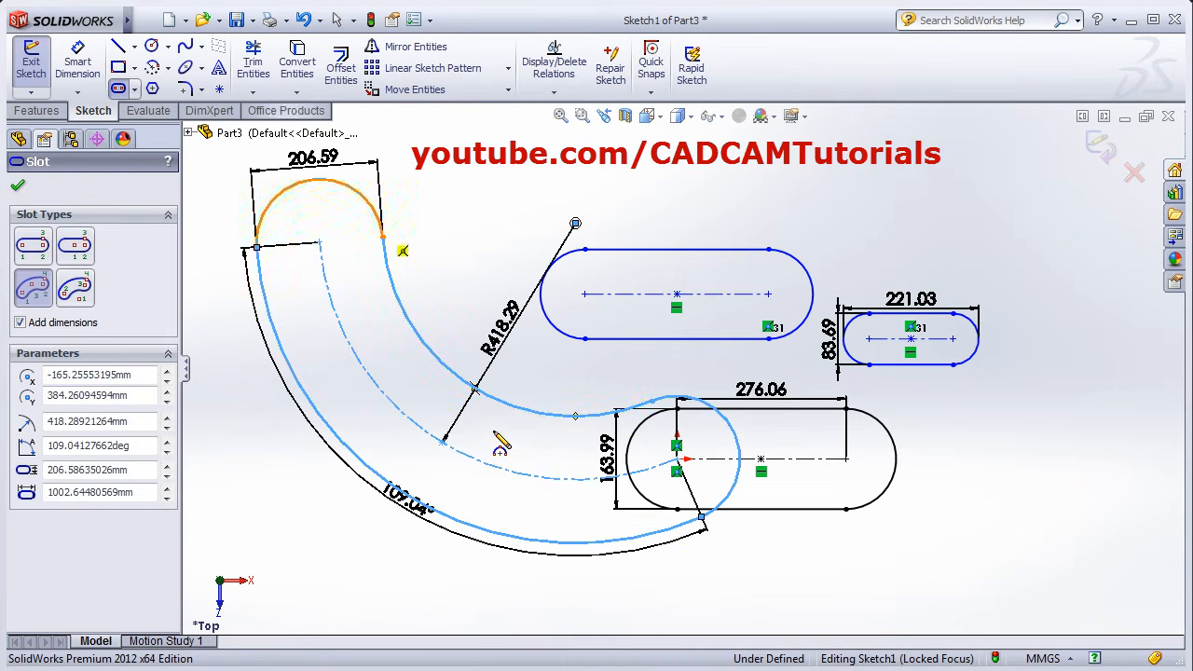
Sketch a centerpoint arc slot around the origin on the right side, about 1069 mm in radius, spanning 58° and 508 mm wide.
{"action": "left_click", "coordinate": [72, 297]}
{"action": "scroll", "coordinate": [419, 414], "scroll_direction": "down", "scroll_amount": 2}
{"action": "scroll", "coordinate": [466, 421], "scroll_direction": "up", "scroll_amount": 2}
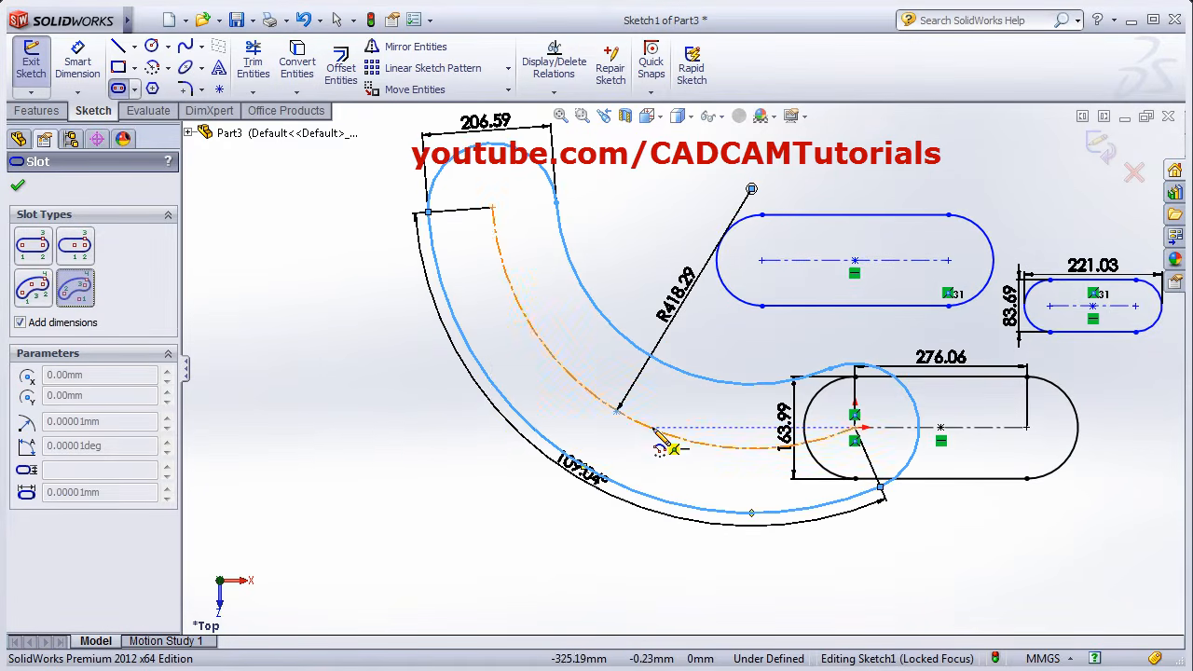
{"action": "scroll", "coordinate": [657, 436], "scroll_direction": "up", "scroll_amount": 3}
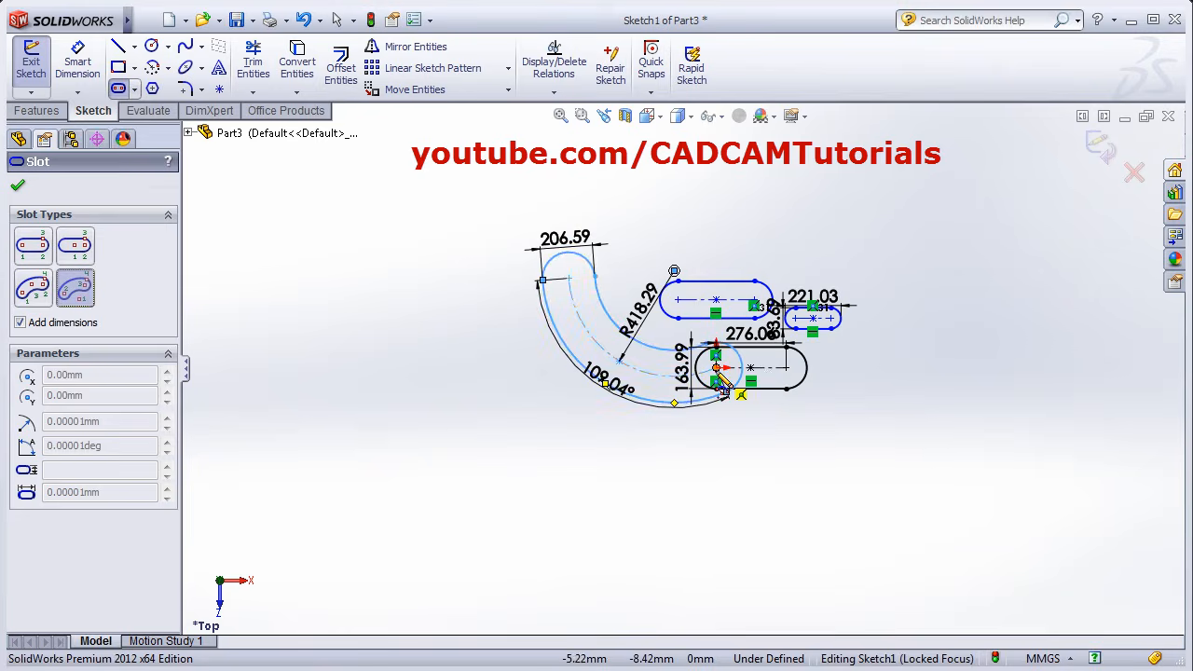
{"action": "left_click", "coordinate": [715, 367]}
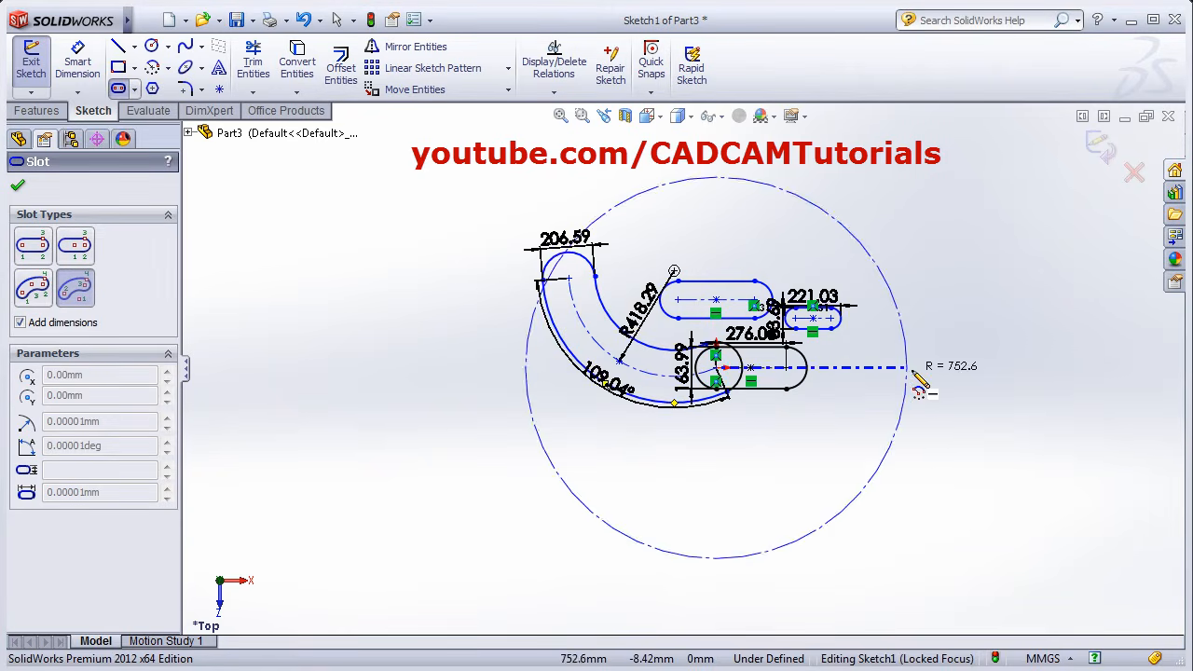
{"action": "left_click", "coordinate": [987, 369]}
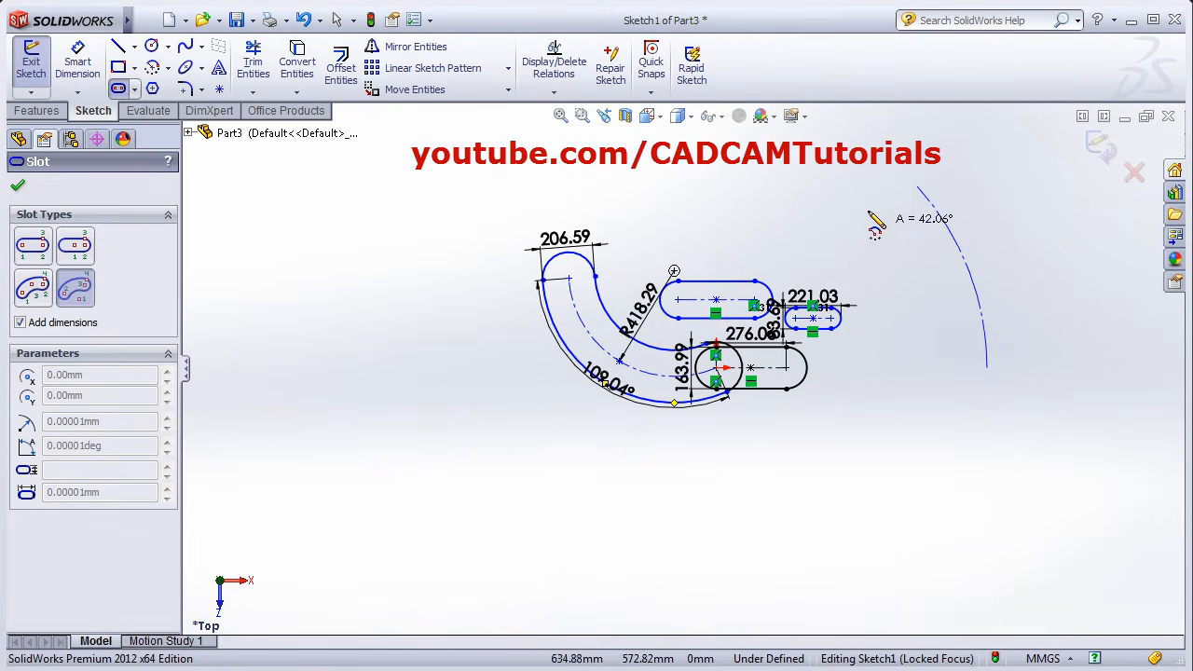
{"action": "left_click", "coordinate": [857, 138]}
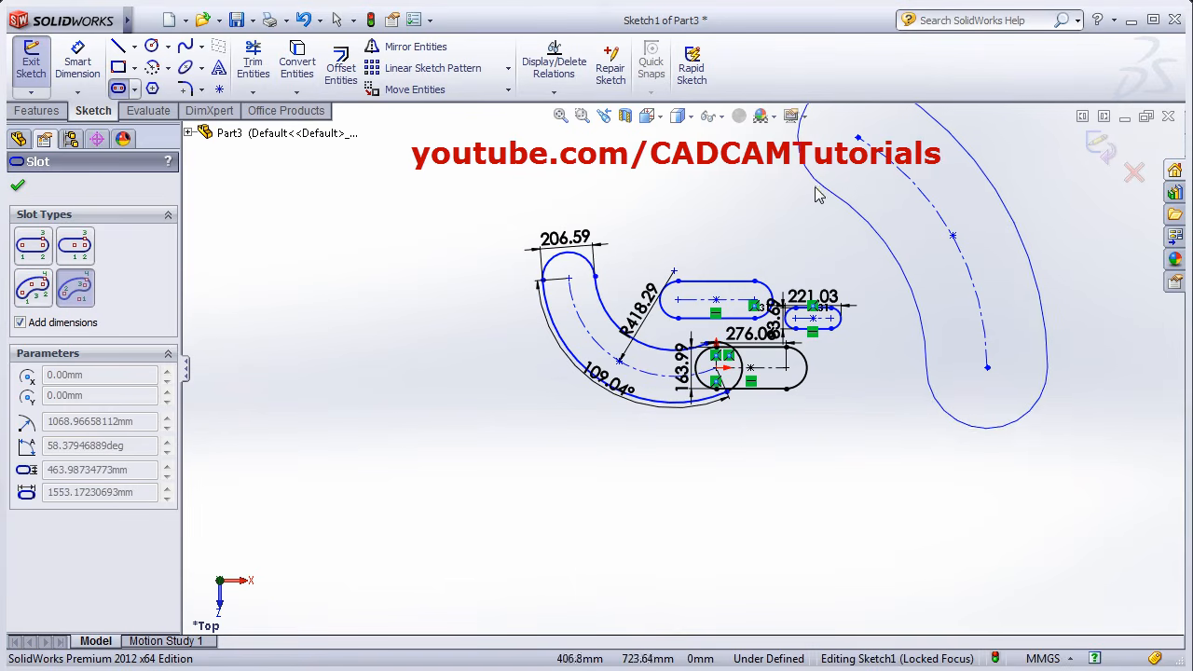
{"action": "left_click", "coordinate": [814, 186]}
{"action": "scroll", "coordinate": [822, 347], "scroll_direction": "down", "scroll_amount": 4}
{"action": "scroll", "coordinate": [803, 358], "scroll_direction": "up", "scroll_amount": 5}
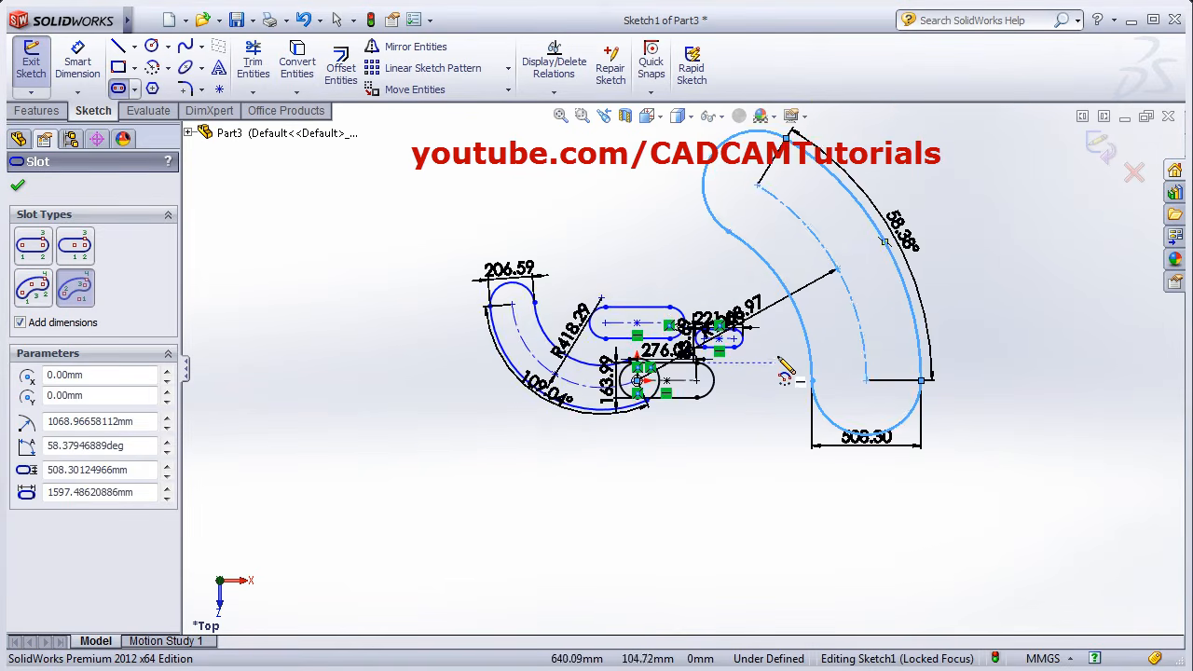
Delete all the sketched slots together with their dimensions.
{"action": "scroll", "coordinate": [785, 368], "scroll_direction": "up", "scroll_amount": 3}
{"action": "scroll", "coordinate": [634, 363], "scroll_direction": "down", "scroll_amount": 3}
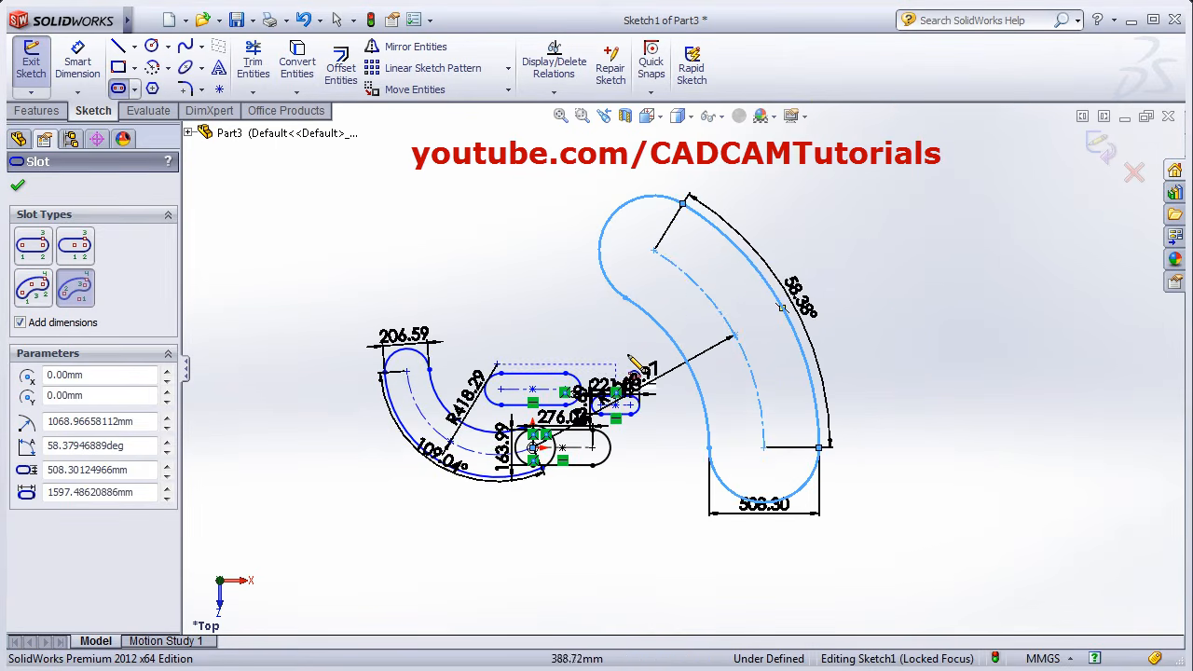
{"action": "key", "text": "Escape"}
{"action": "mouse_move", "coordinate": [298, 163]}
{"action": "left_mouse_down"}
{"action": "mouse_move", "coordinate": [743, 516]}
{"action": "mouse_move", "coordinate": [886, 564]}
{"action": "left_mouse_up"}
{"action": "key", "text": "Delete"}
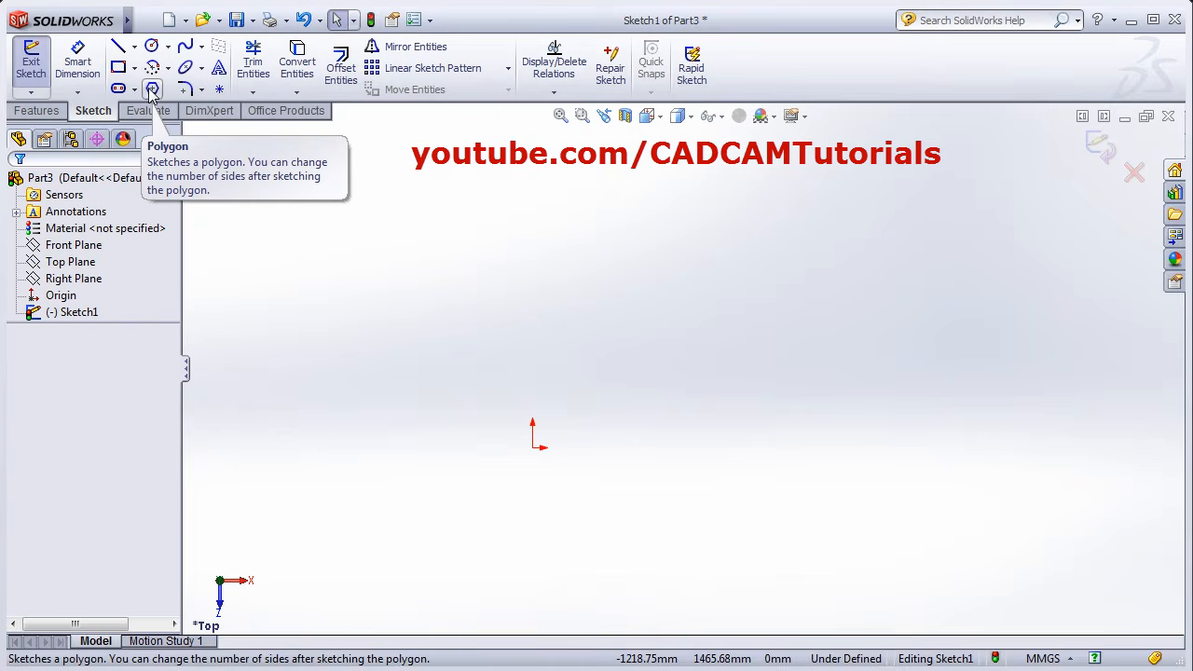
Sketch a 6-sided polygon with an inscribed circle centered on the origin, about 1340 mm in circle diameter and rotated about 86°.
{"action": "left_click", "coordinate": [153, 89]}
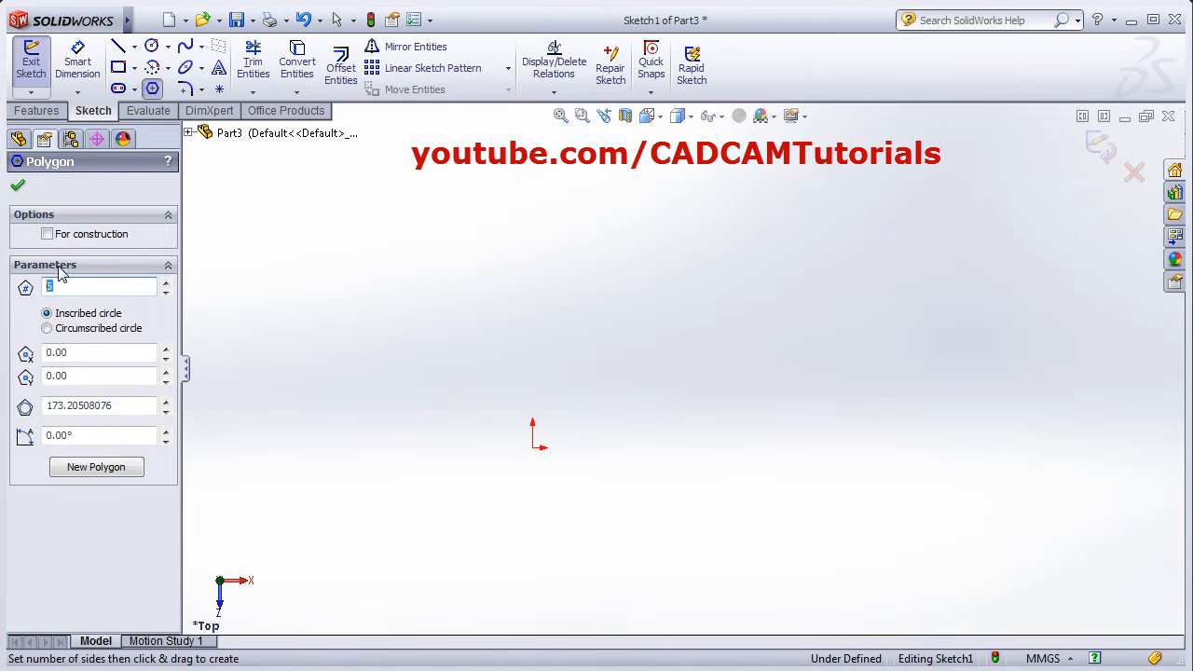
{"action": "type", "text": "5"}
{"action": "left_click", "coordinate": [47, 329]}
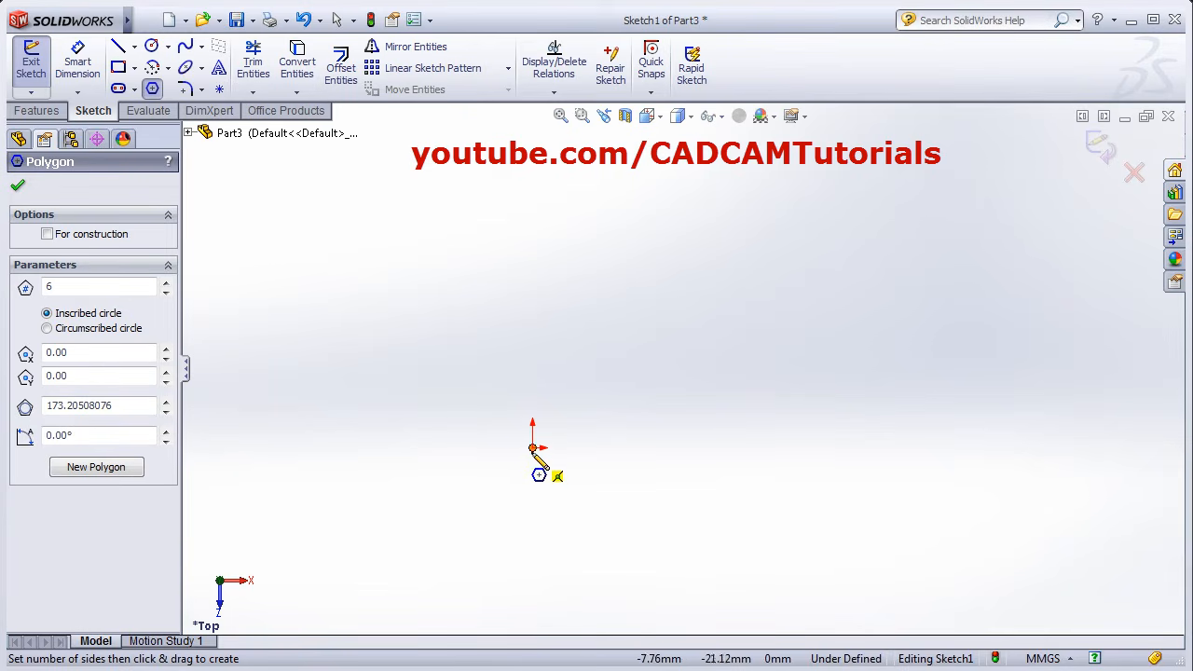
{"action": "mouse_move", "coordinate": [532, 436]}
{"action": "left_mouse_down"}
{"action": "mouse_move", "coordinate": [663, 378]}
{"action": "mouse_move", "coordinate": [708, 445]}
{"action": "mouse_move", "coordinate": [607, 325]}
{"action": "mouse_move", "coordinate": [546, 281]}
{"action": "left_mouse_up"}
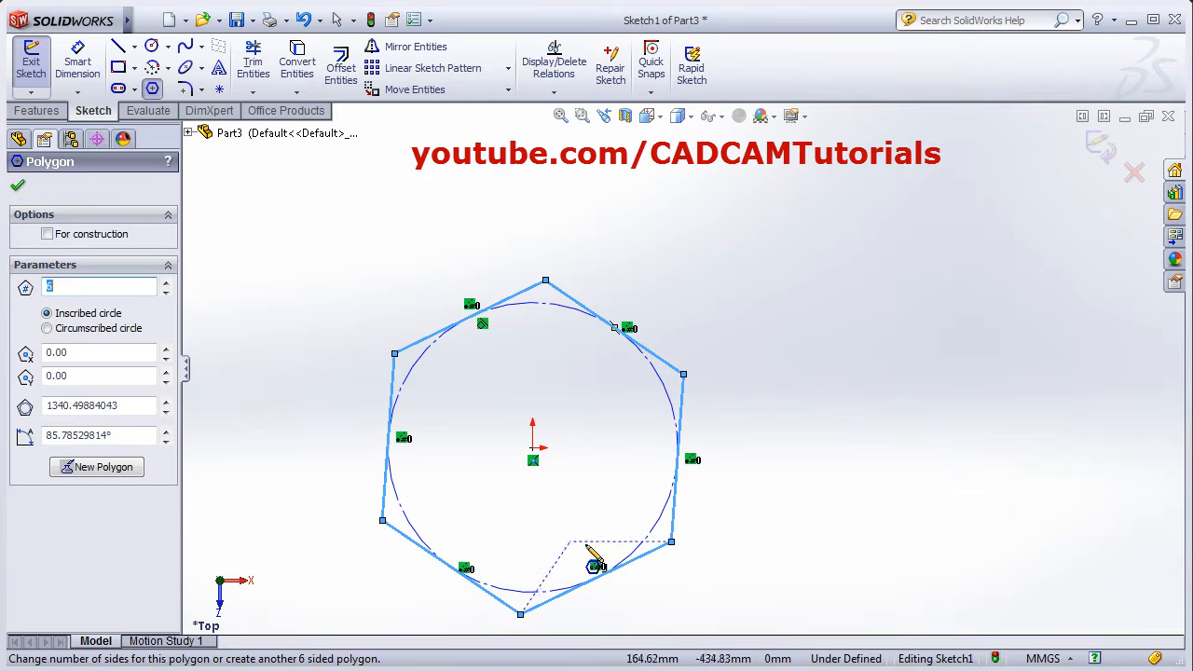
{"action": "key", "text": "Escape"}
{"action": "scroll", "coordinate": [540, 471], "scroll_direction": "down", "scroll_amount": 2}
{"action": "scroll", "coordinate": [554, 472], "scroll_direction": "up", "scroll_amount": 2}
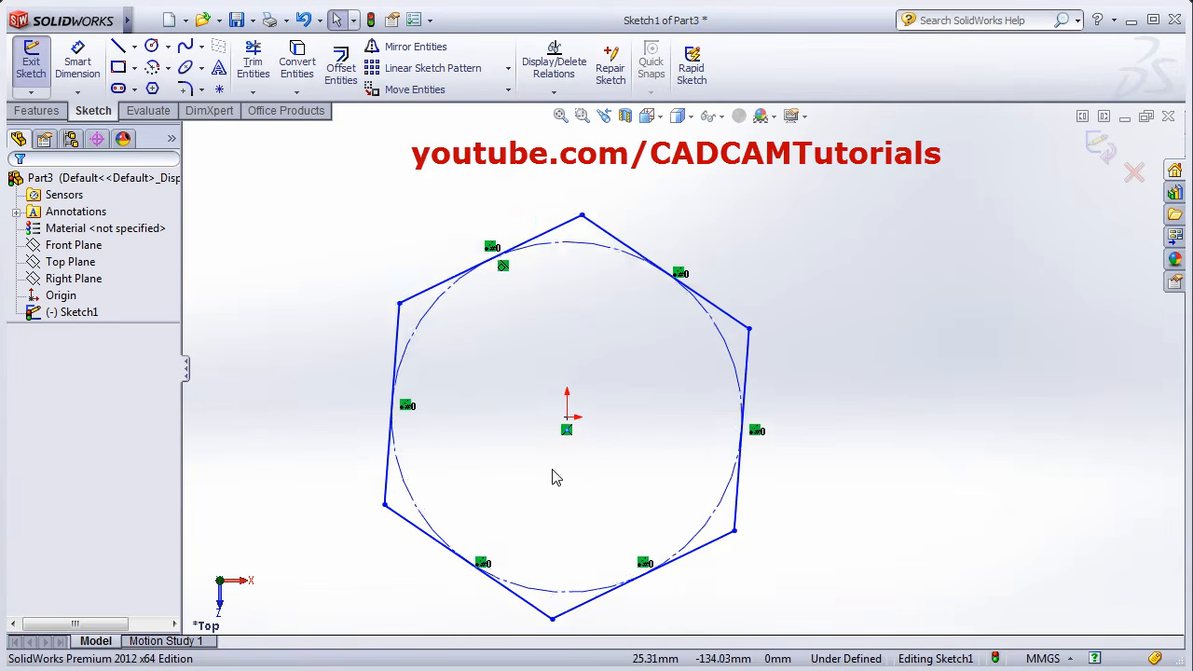
Add a Vertical relation between the hexagon's center point and its top vertex.
{"action": "left_click", "coordinate": [585, 412]}
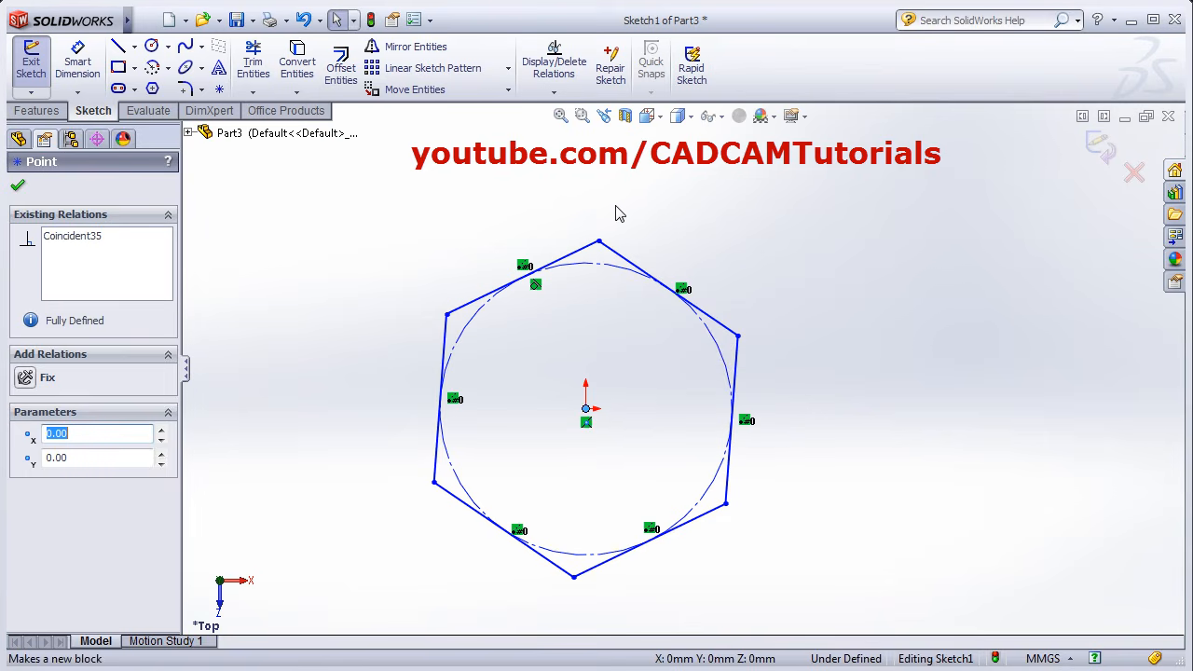
{"action": "left_click", "coordinate": [599, 242], "text": "ctrl"}
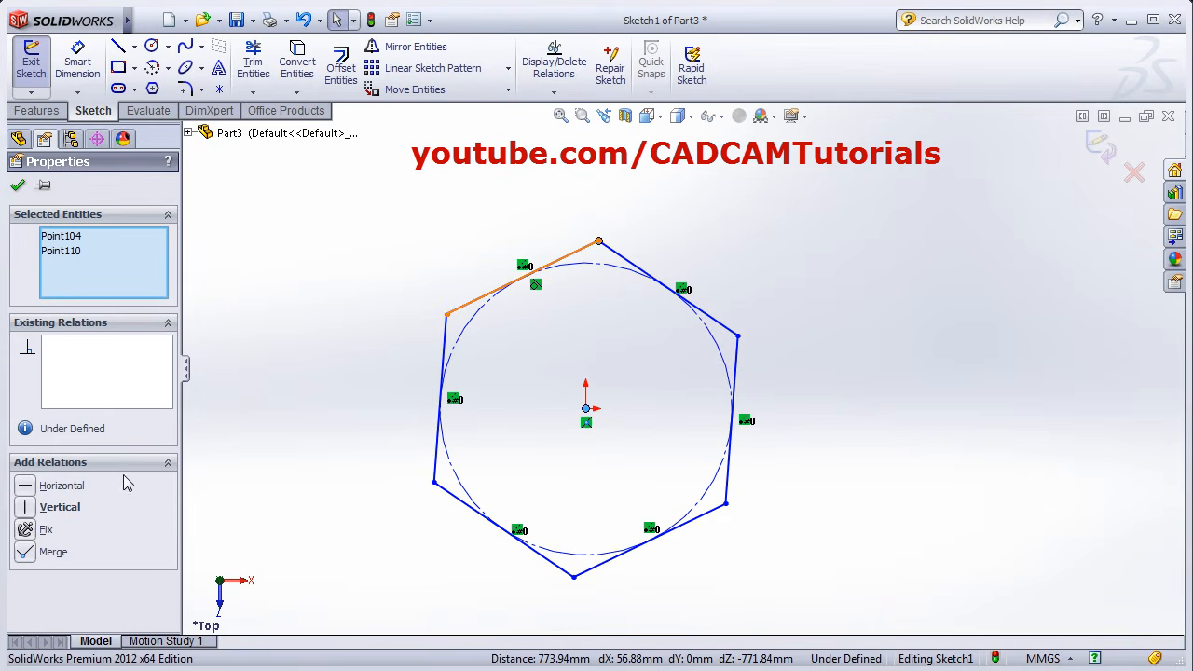
{"action": "left_click", "coordinate": [25, 509]}
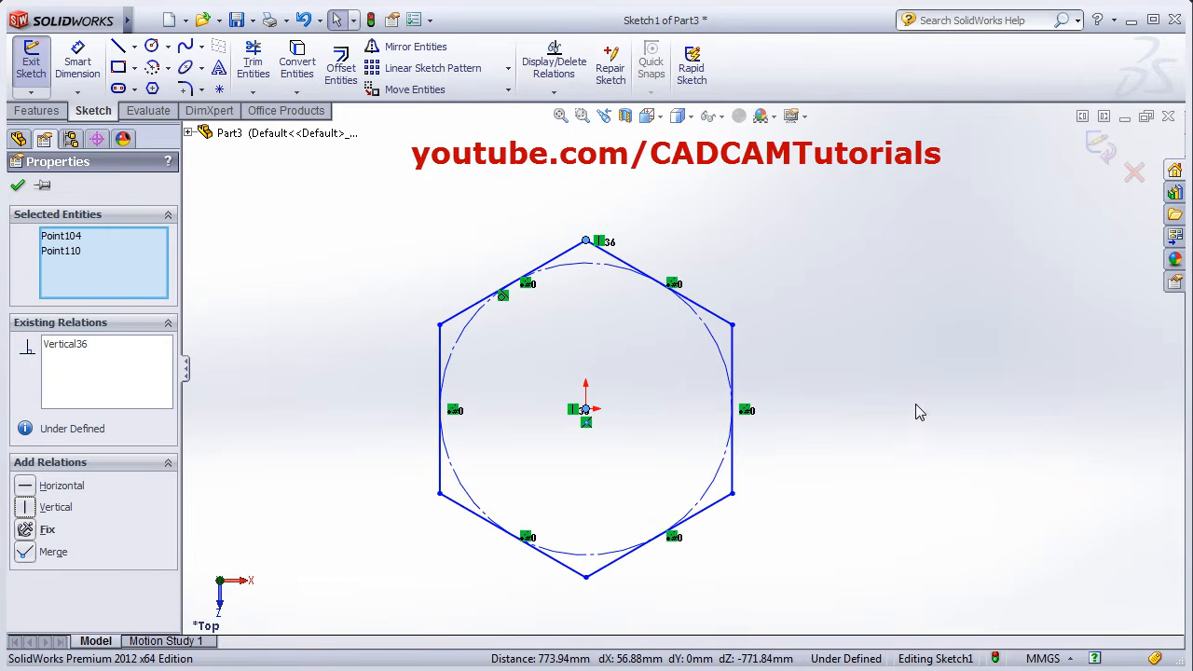
{"action": "left_click", "coordinate": [822, 457]}
{"action": "scroll", "coordinate": [763, 359], "scroll_direction": "down", "scroll_amount": 1}
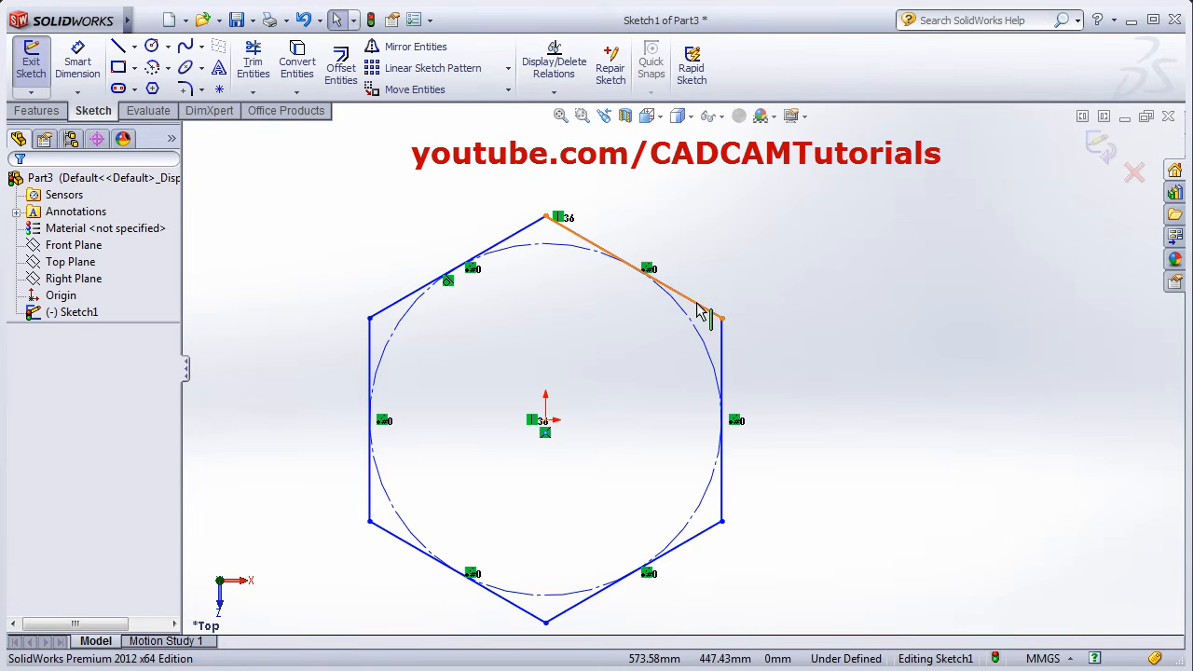
Dimension the distance between the hexagon's two vertical sides as 1200 mm.
{"action": "left_click", "coordinate": [153, 88]}
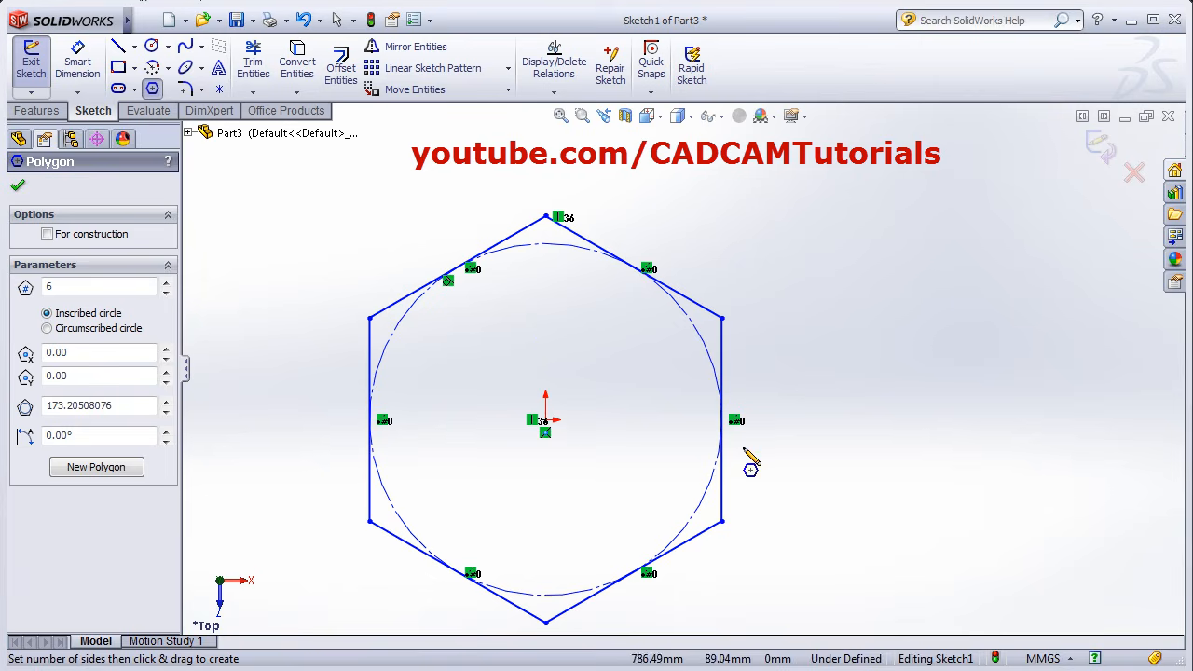
{"action": "left_click", "coordinate": [67, 62]}
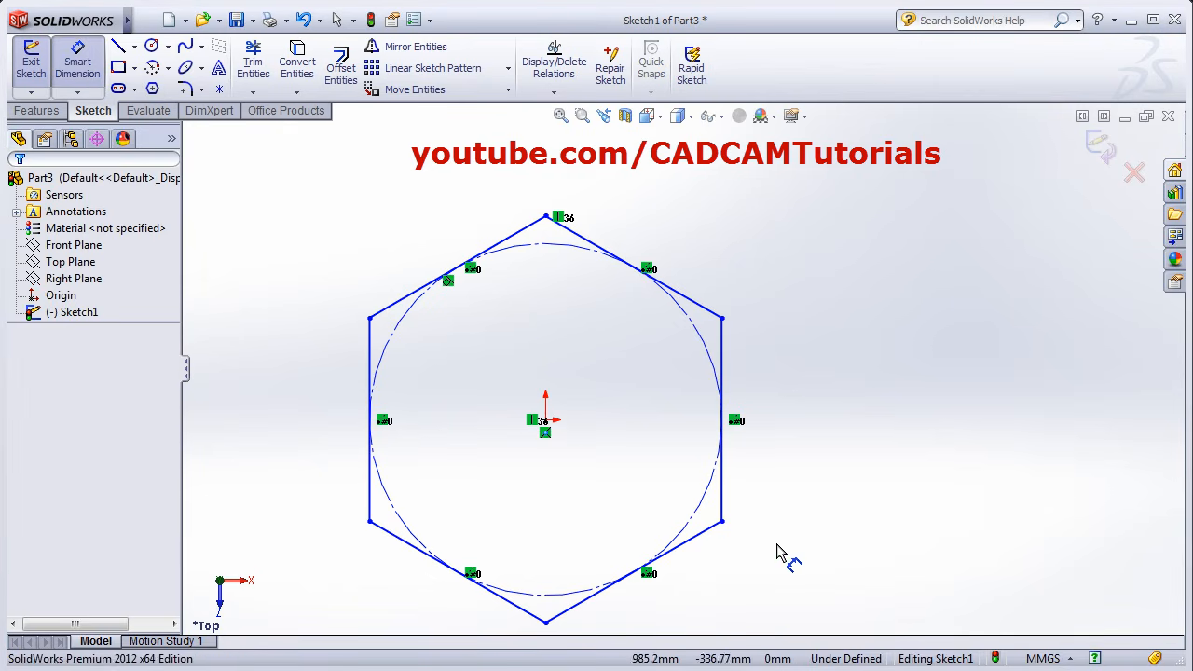
{"action": "left_click", "coordinate": [370, 348]}
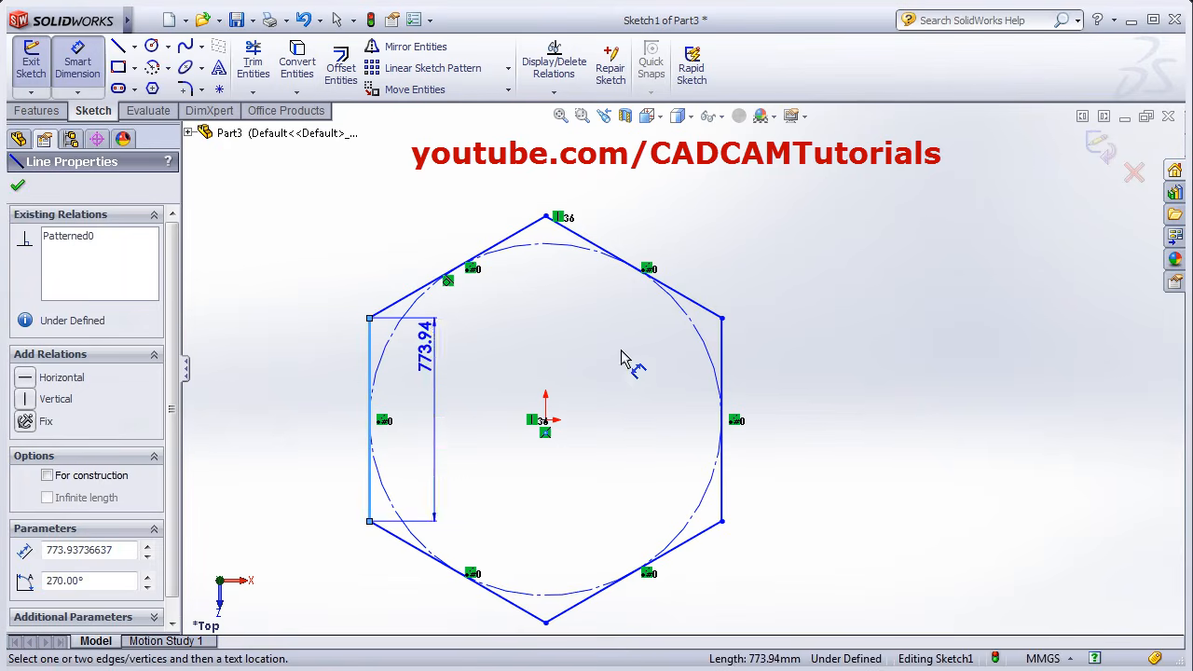
{"action": "left_click", "coordinate": [721, 349]}
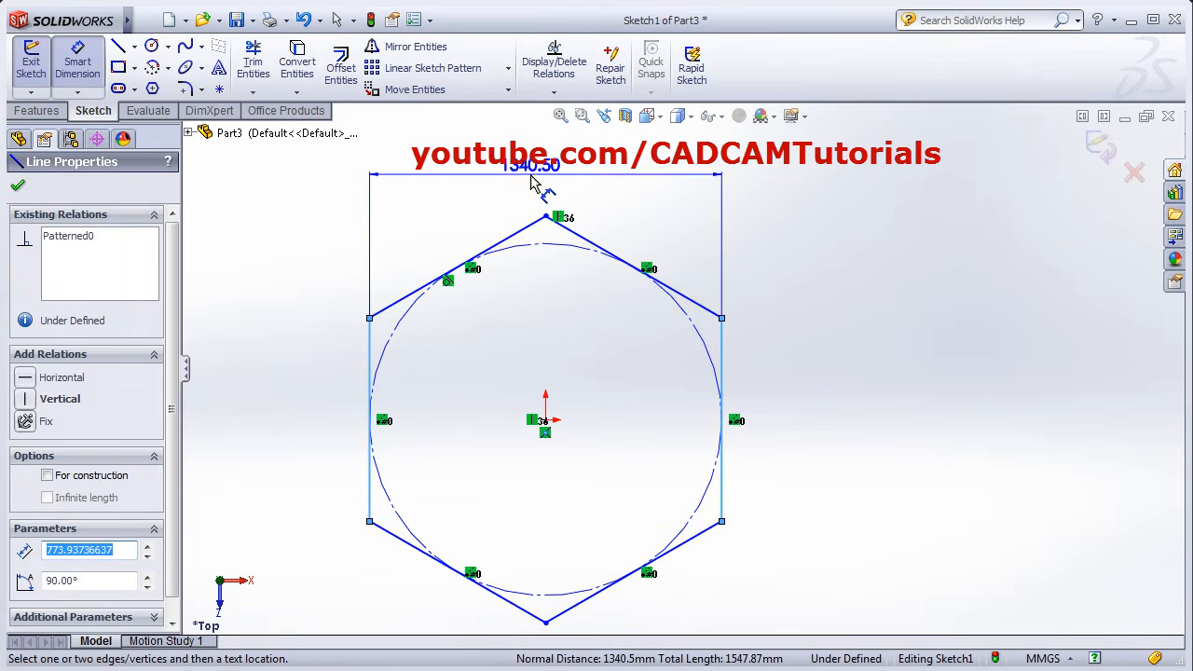
{"action": "left_click", "coordinate": [543, 189]}
{"action": "type", "text": "1200"}
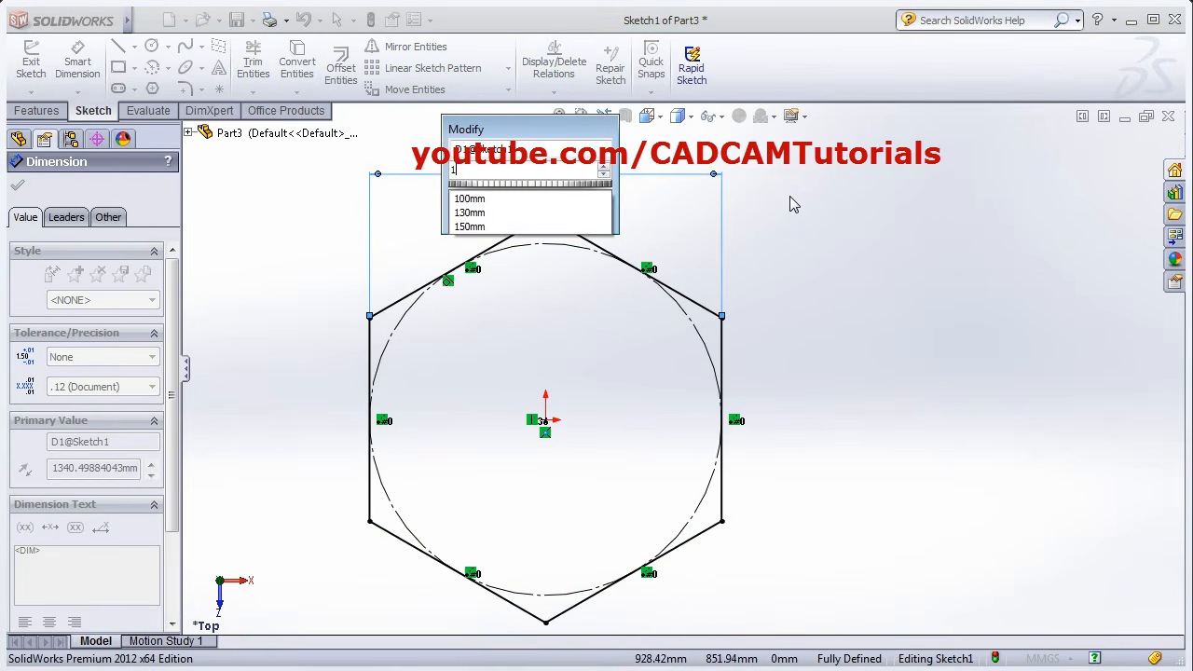
{"action": "key", "text": "Return"}
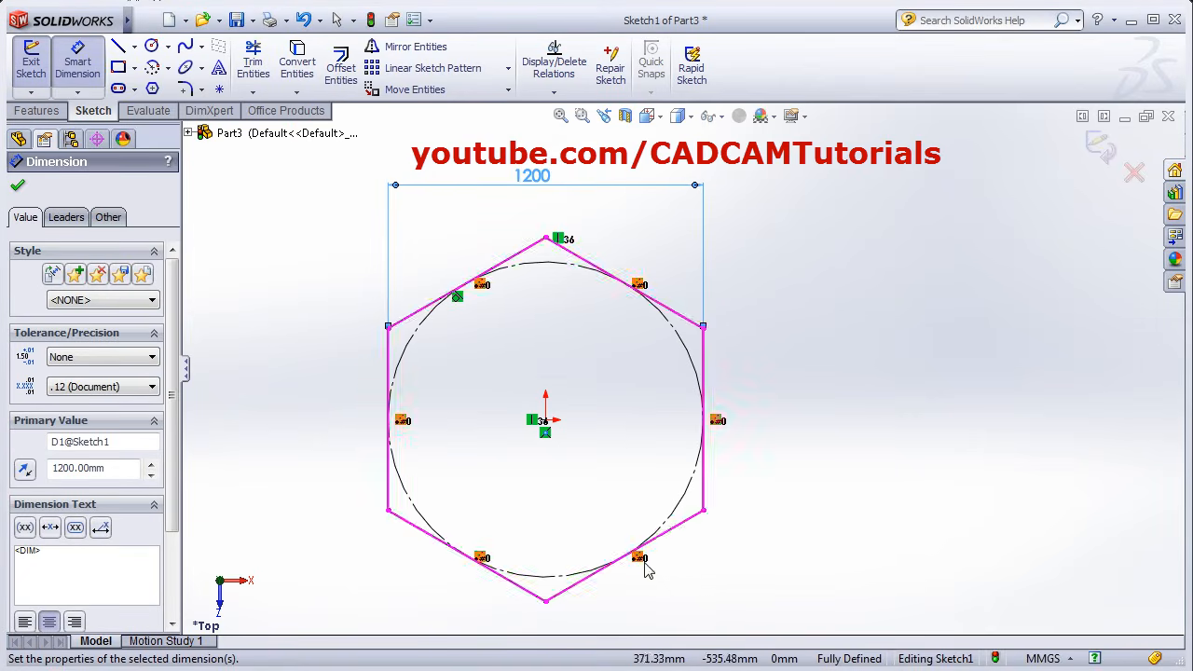
Dimension the distance between the hexagon's top and bottom vertices, leaving the dimension driving.
{"action": "left_click", "coordinate": [547, 240]}
{"action": "left_click", "coordinate": [547, 602]}
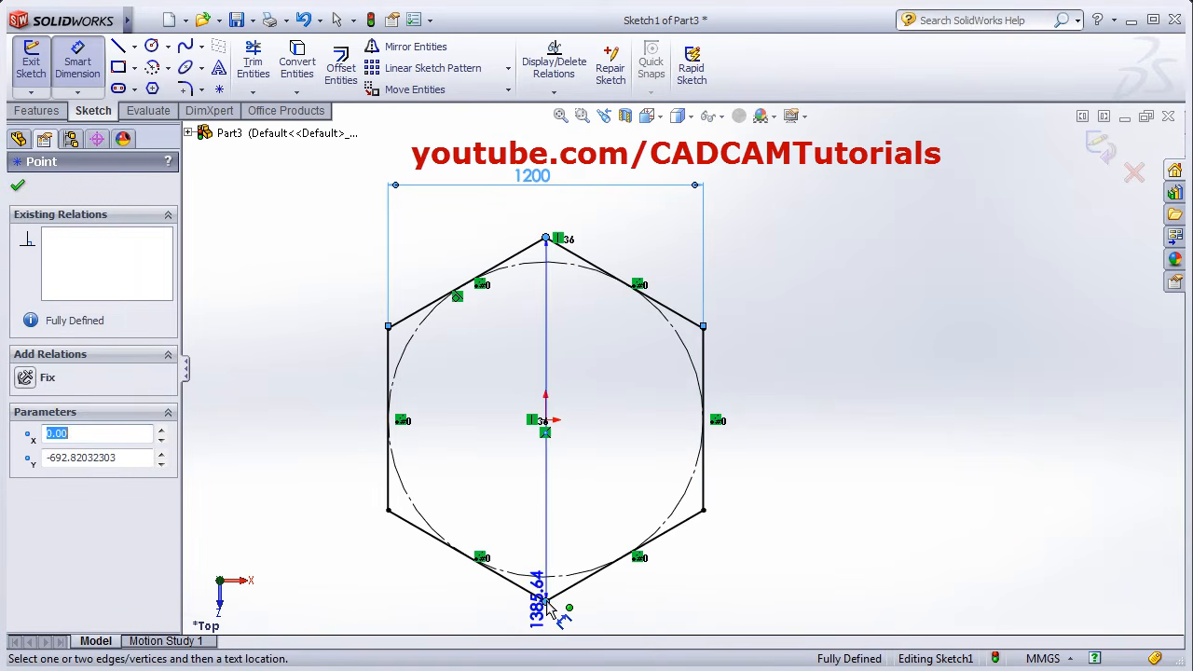
{"action": "left_click", "coordinate": [823, 433]}
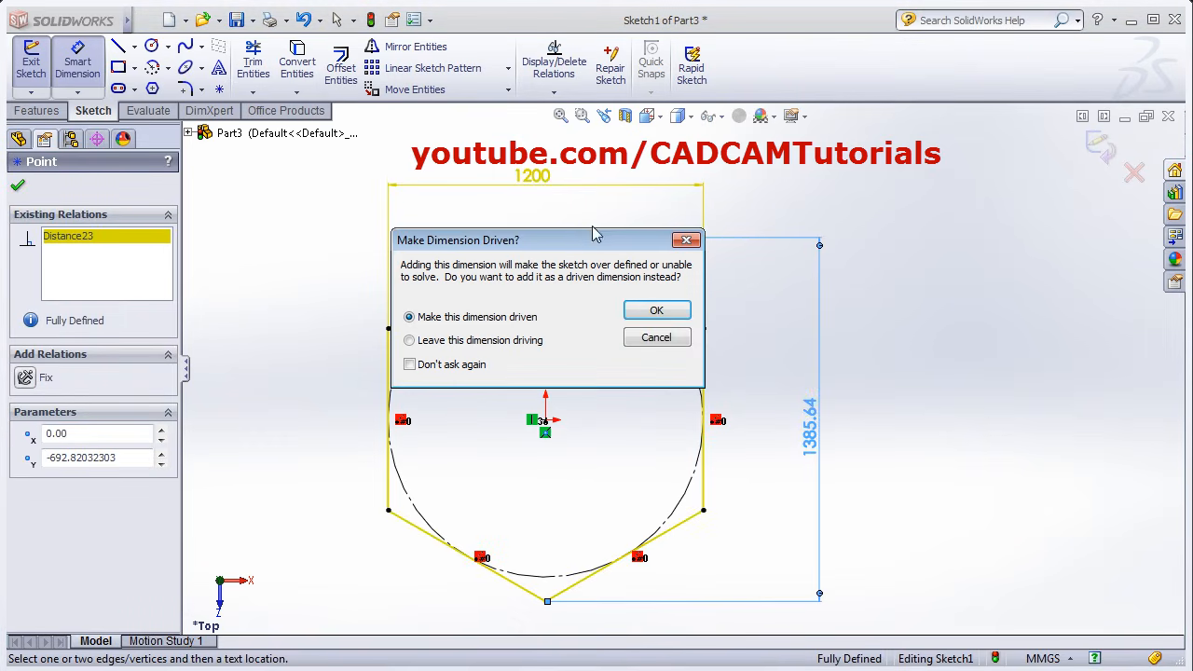
{"action": "mouse_move", "coordinate": [572, 247]}
{"action": "left_mouse_down"}
{"action": "mouse_move", "coordinate": [1079, 216]}
{"action": "mouse_move", "coordinate": [999, 132]}
{"action": "mouse_move", "coordinate": [1016, 147]}
{"action": "left_mouse_up"}
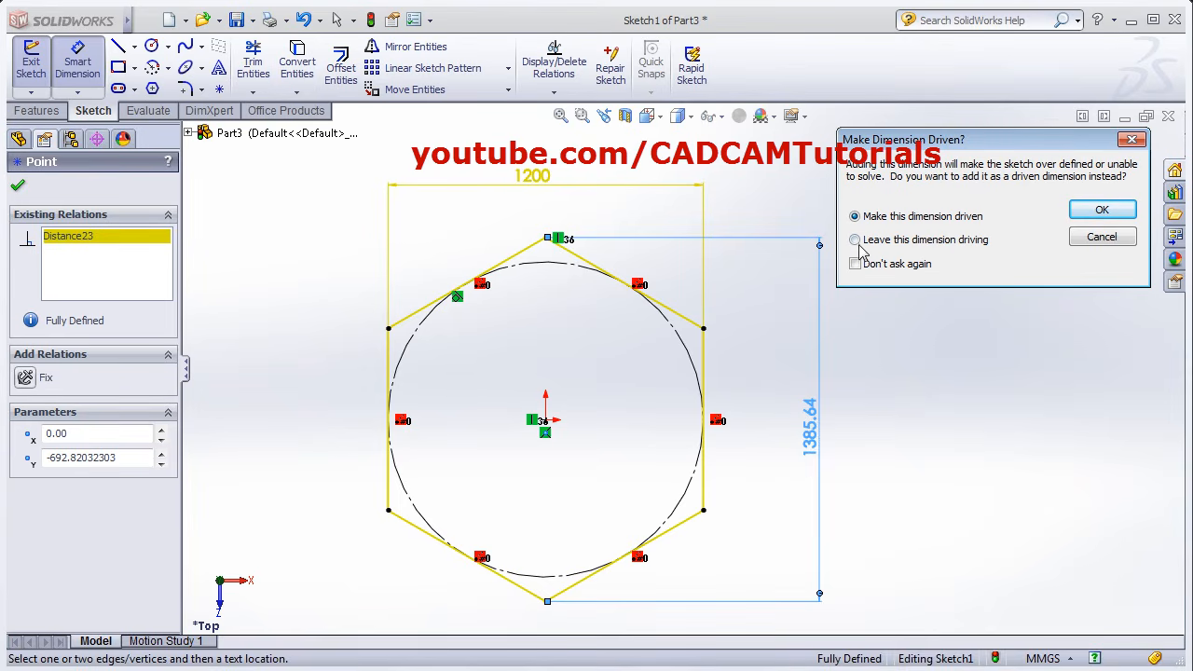
{"action": "left_click", "coordinate": [1100, 211]}
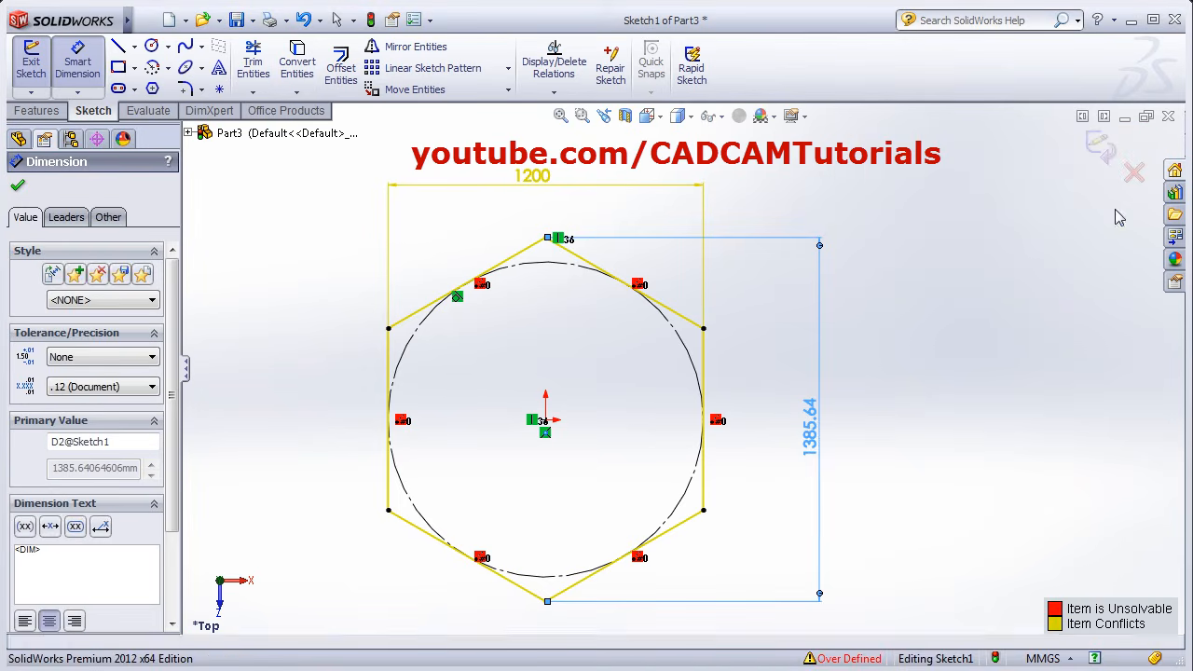
Delete the dimension between the hexagon's vertical sides and set the vertex-to-vertex dimension to 1200 mm.
{"action": "left_click", "coordinate": [533, 179]}
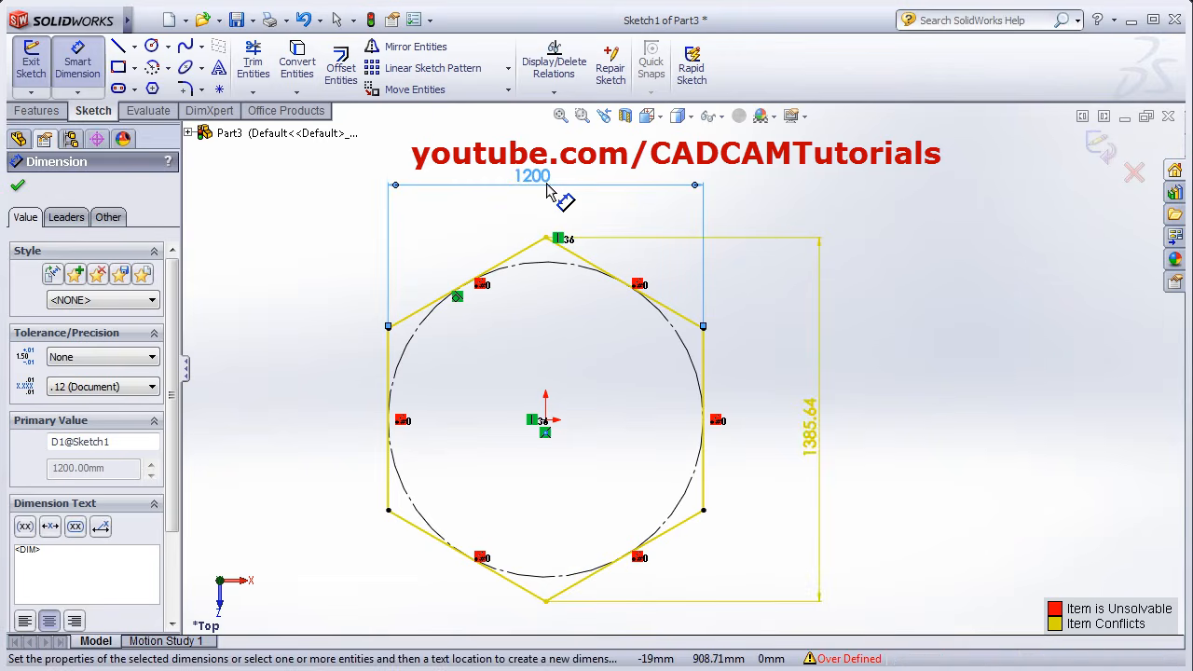
{"action": "key", "text": "Delete"}
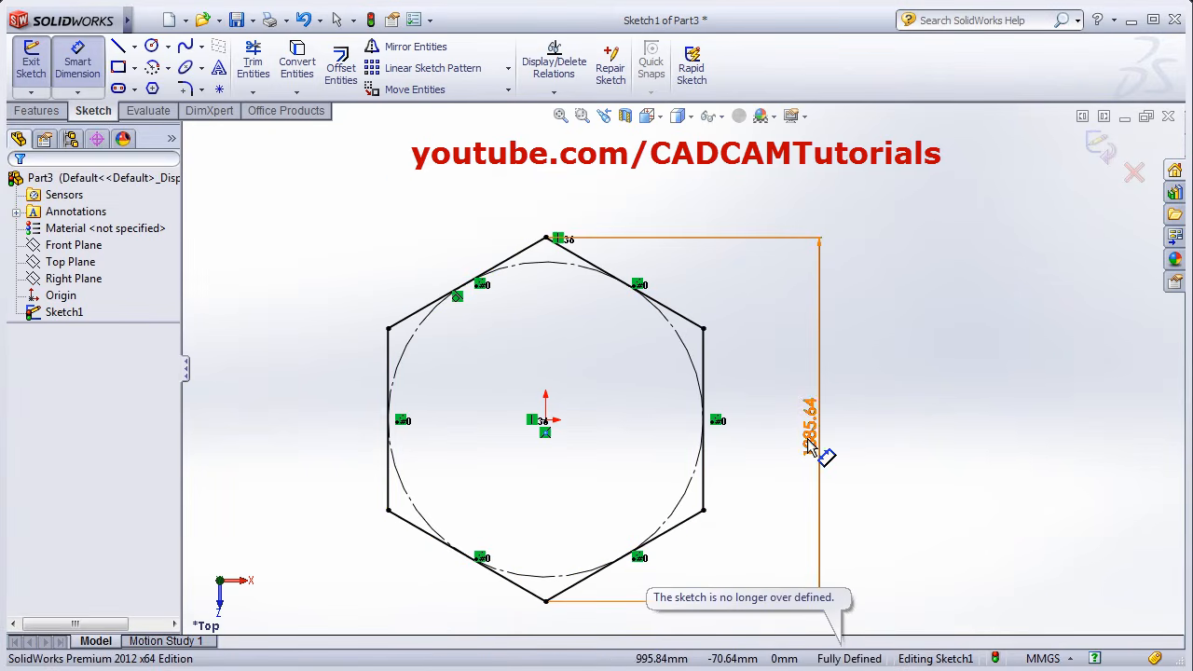
{"action": "double_click", "coordinate": [808, 426]}
{"action": "type", "text": "1200"}
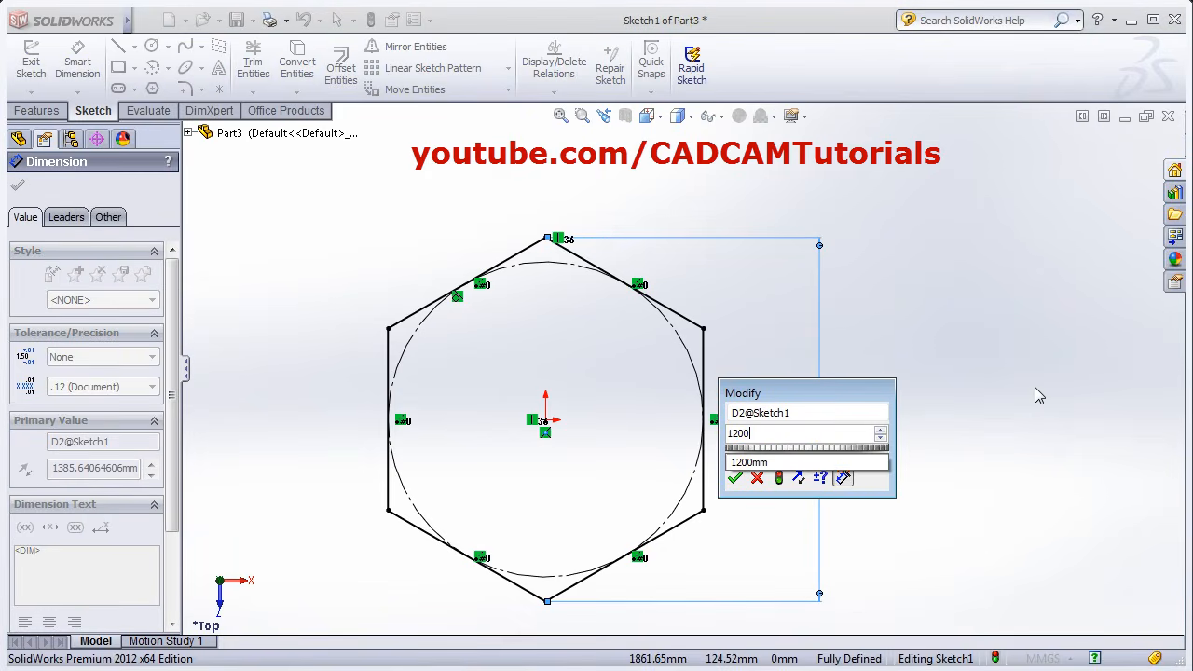
{"action": "key", "text": "Return"}
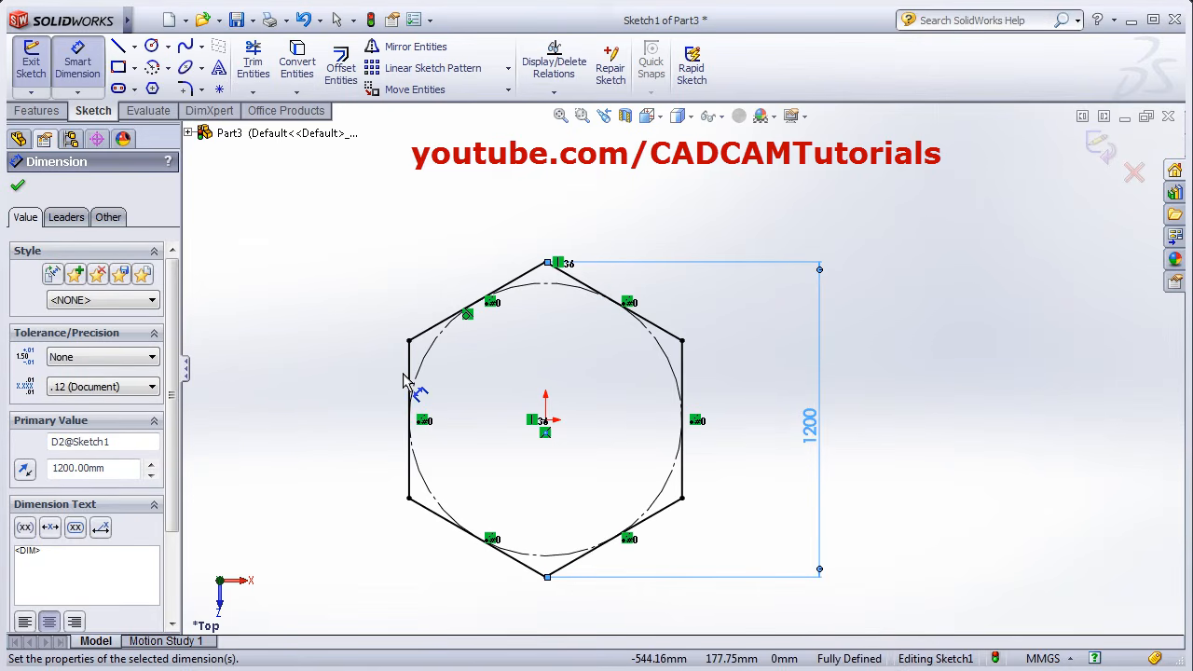
Sketch a larger 6-sided polygon with a circumscribed circle around the origin, about 1782 mm in circle diameter at 90°.
{"action": "key", "text": "Escape"}
{"action": "left_click", "coordinate": [152, 89]}
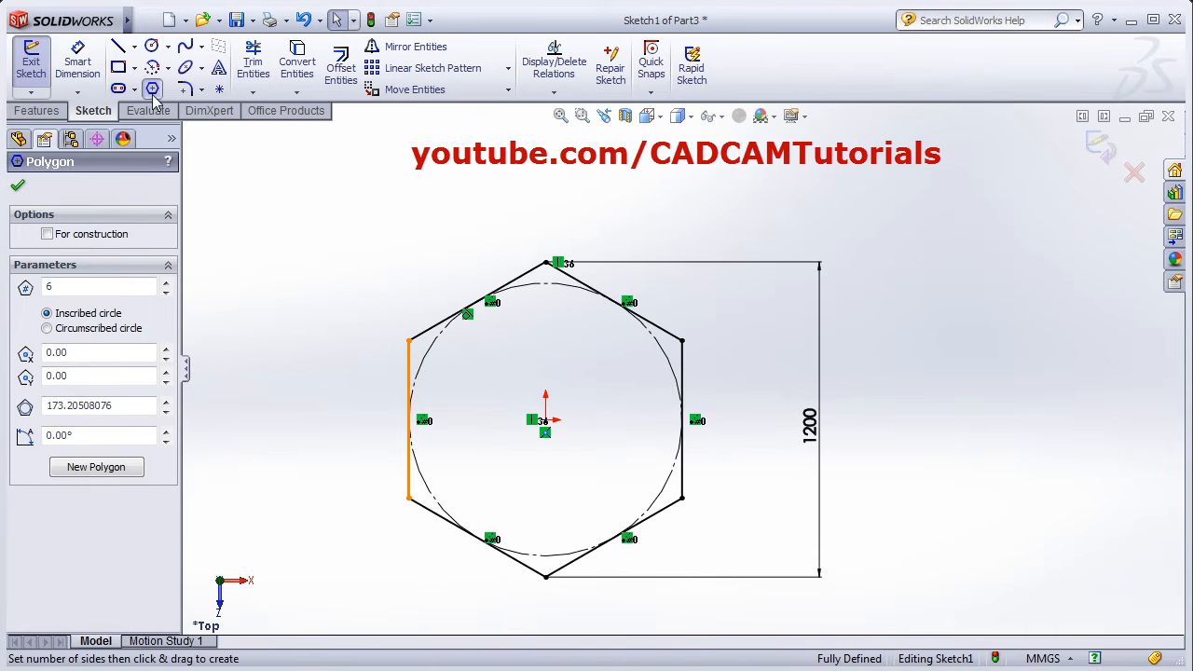
{"action": "left_click", "coordinate": [81, 333]}
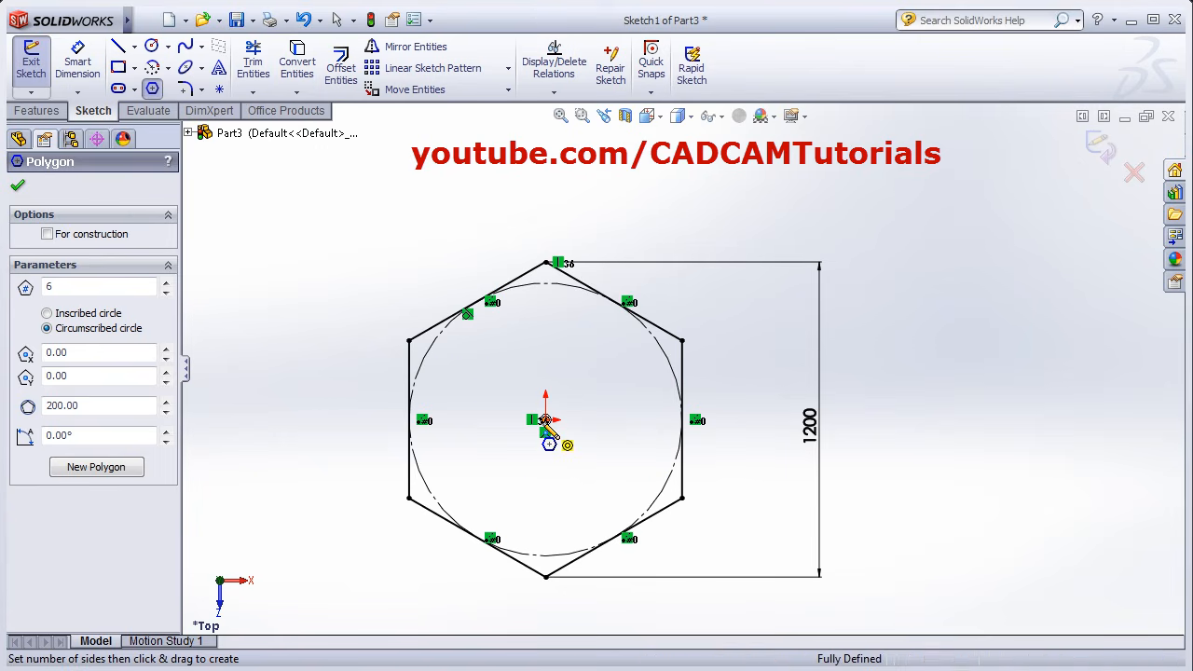
{"action": "mouse_move", "coordinate": [545, 420]}
{"action": "left_mouse_down"}
{"action": "mouse_move", "coordinate": [629, 400]}
{"action": "mouse_move", "coordinate": [639, 264]}
{"action": "mouse_move", "coordinate": [556, 138]}
{"action": "mouse_move", "coordinate": [550, 194]}
{"action": "mouse_move", "coordinate": [539, 190]}
{"action": "mouse_move", "coordinate": [552, 191]}
{"action": "left_mouse_up"}
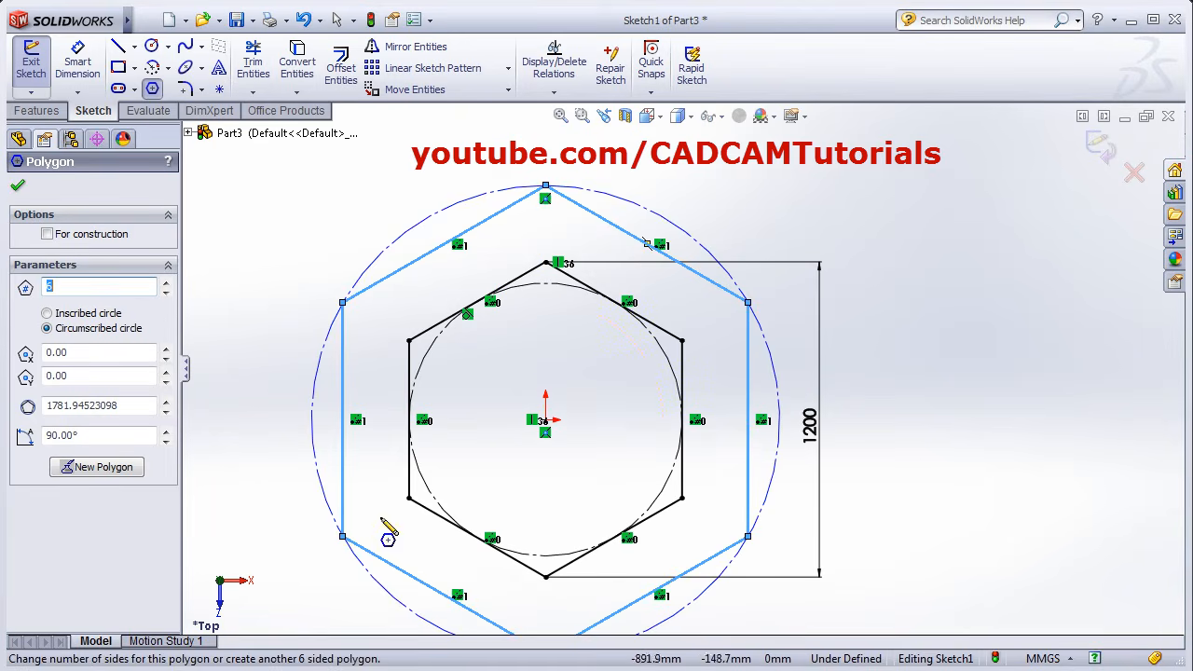
{"action": "scroll", "coordinate": [510, 410], "scroll_direction": "down", "scroll_amount": 2}
{"action": "scroll", "coordinate": [521, 410], "scroll_direction": "up", "scroll_amount": 2}
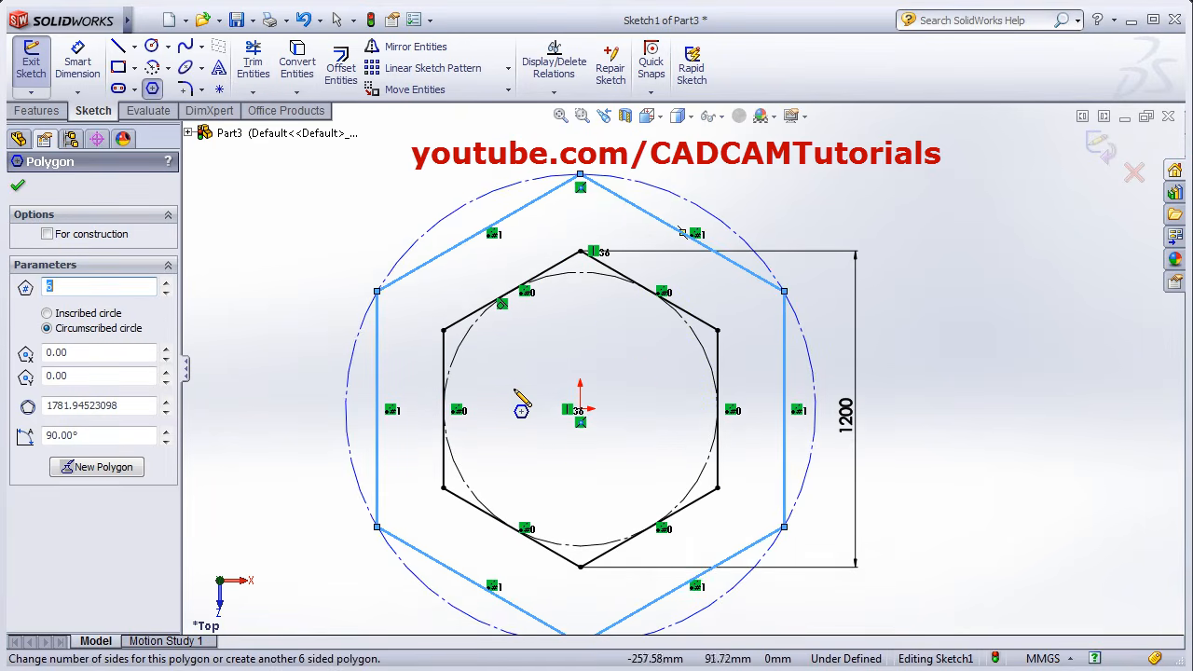
{"action": "scroll", "coordinate": [523, 408], "scroll_direction": "up", "scroll_amount": 2}
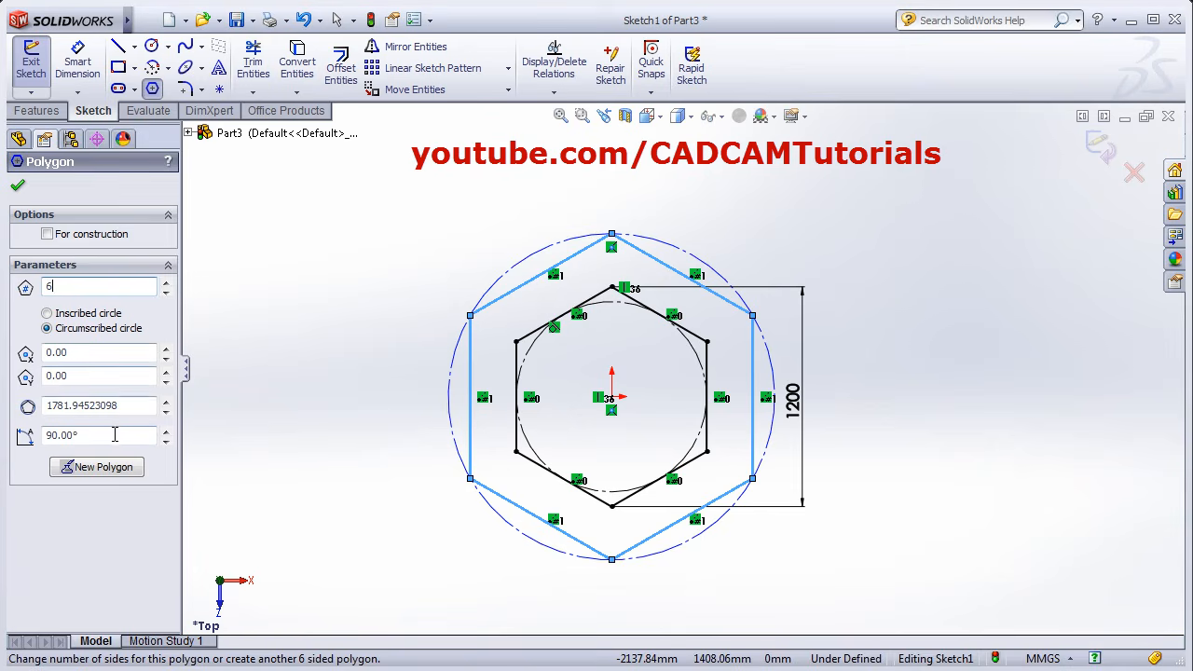
{"action": "left_click", "coordinate": [18, 187]}
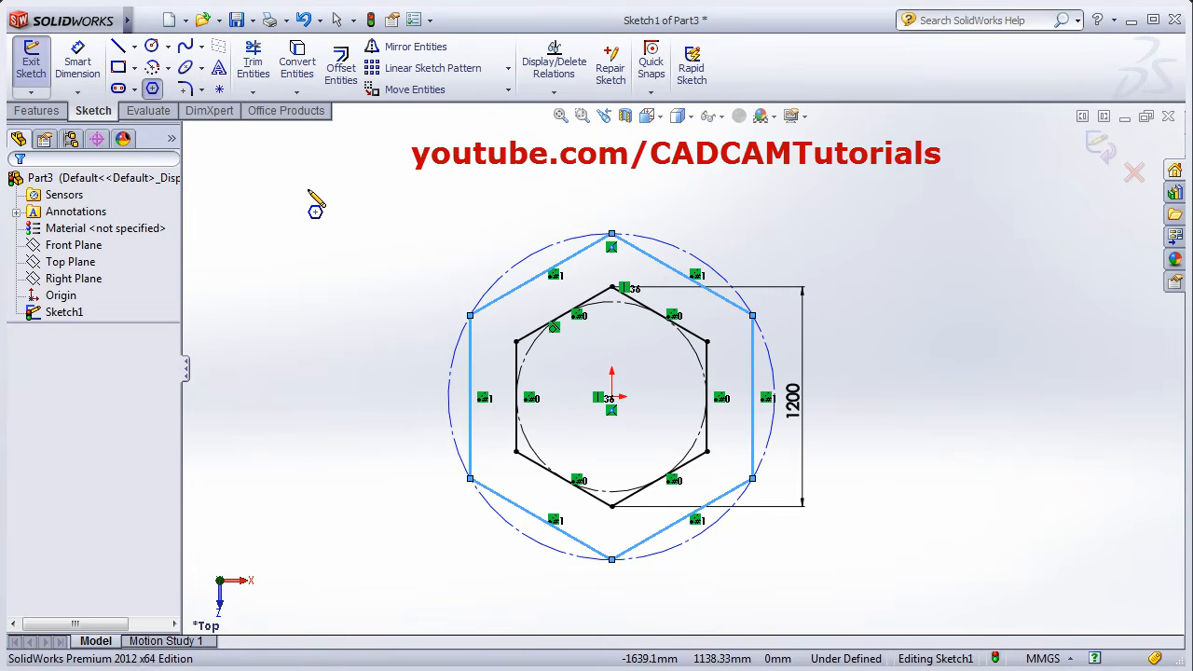
Delete both hexagons and the vertex-to-vertex dimension from the sketch.
{"action": "key", "text": "Escape"}
{"action": "mouse_move", "coordinate": [351, 174]}
{"action": "left_mouse_down"}
{"action": "mouse_move", "coordinate": [974, 568]}
{"action": "mouse_move", "coordinate": [978, 601]}
{"action": "left_mouse_up"}
{"action": "key", "text": "Delete"}
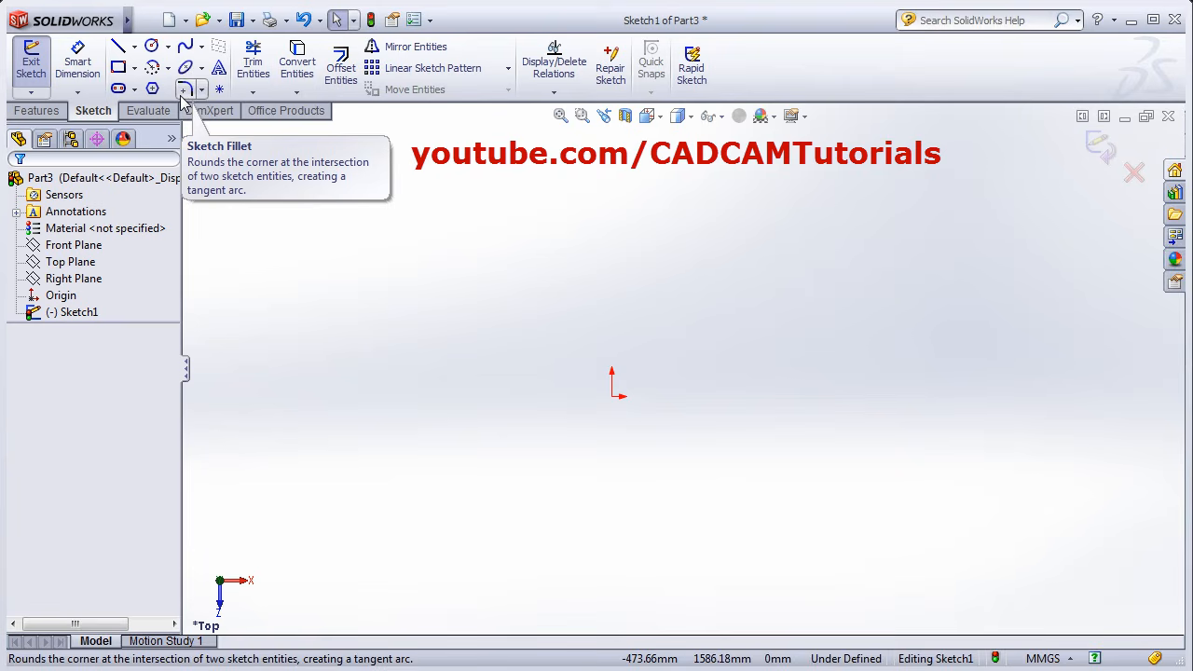
Sketch a corner rectangle from the origin toward the upper right, about twice as wide as it is high.
{"action": "left_click", "coordinate": [119, 67]}
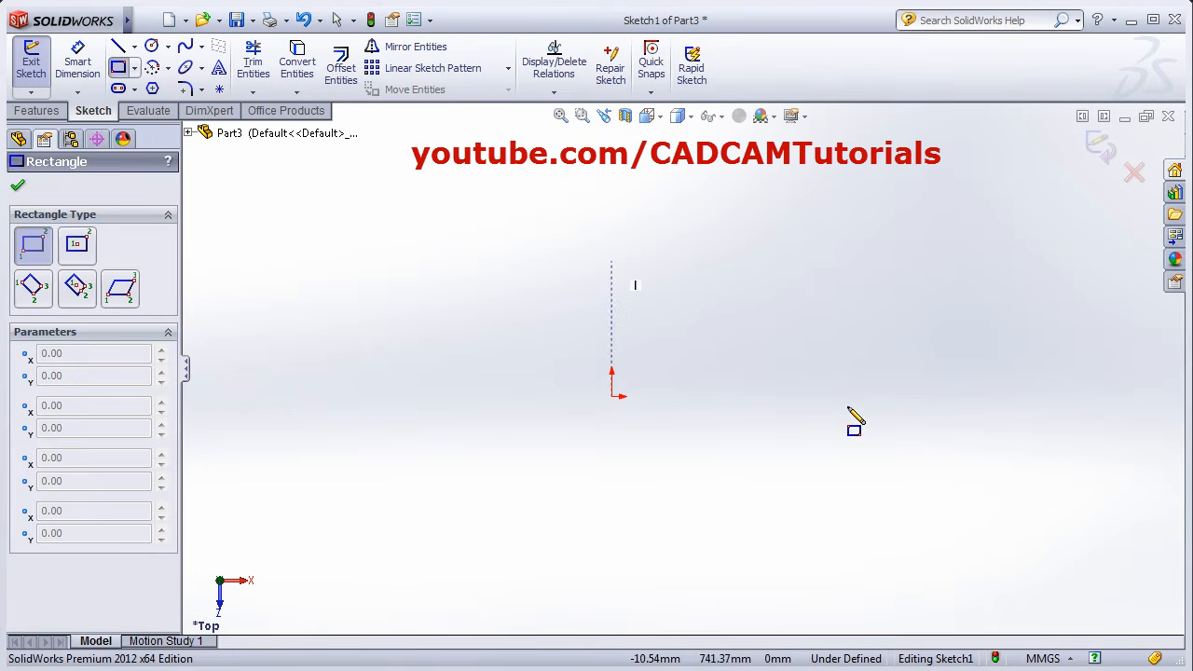
{"action": "left_click", "coordinate": [611, 396]}
{"action": "left_click", "coordinate": [993, 213]}
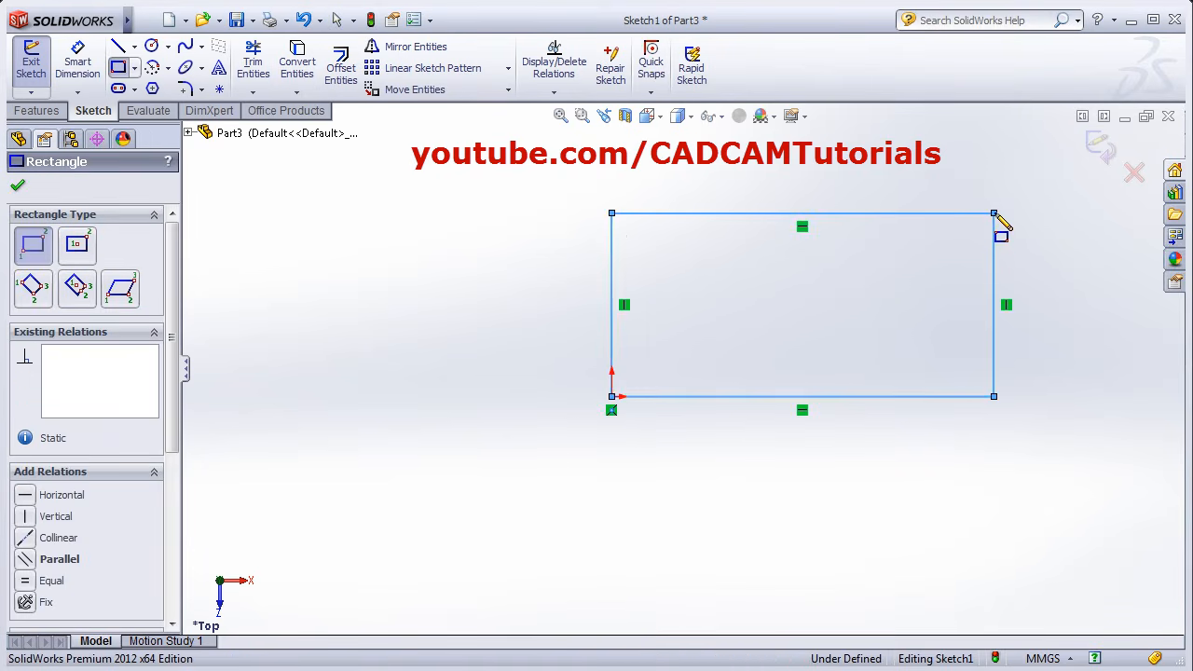
{"action": "scroll", "coordinate": [1038, 152], "scroll_direction": "down", "scroll_amount": 2}
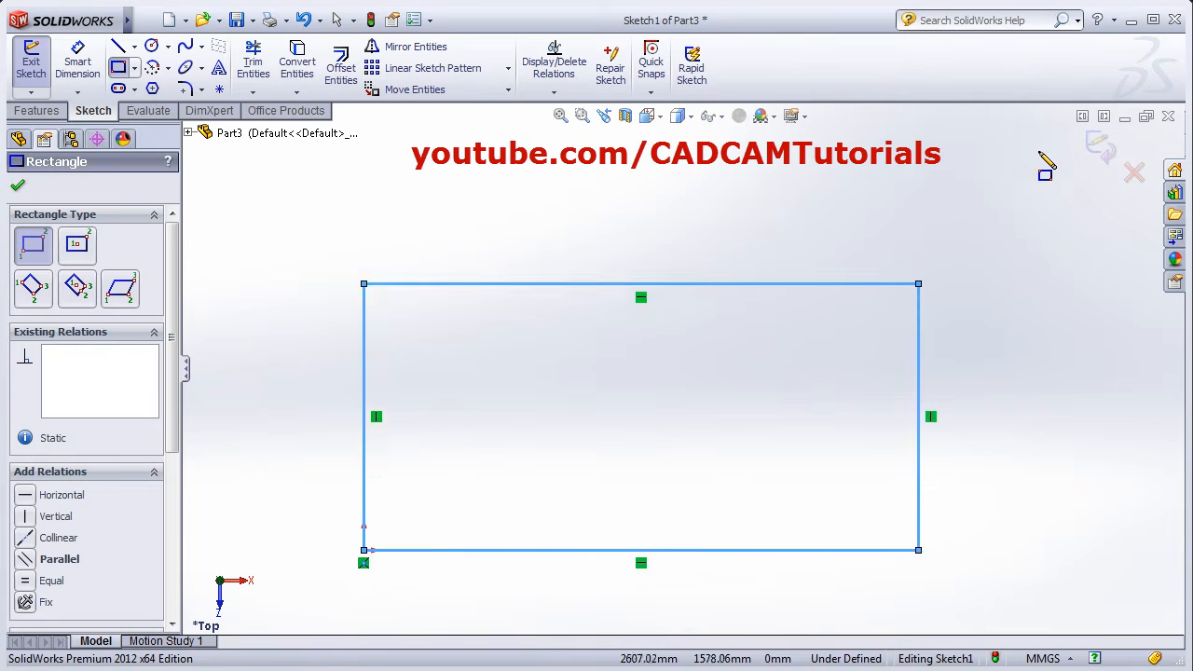
{"action": "scroll", "coordinate": [1043, 163], "scroll_direction": "down", "scroll_amount": 1}
{"action": "scroll", "coordinate": [773, 382], "scroll_direction": "up", "scroll_amount": 3}
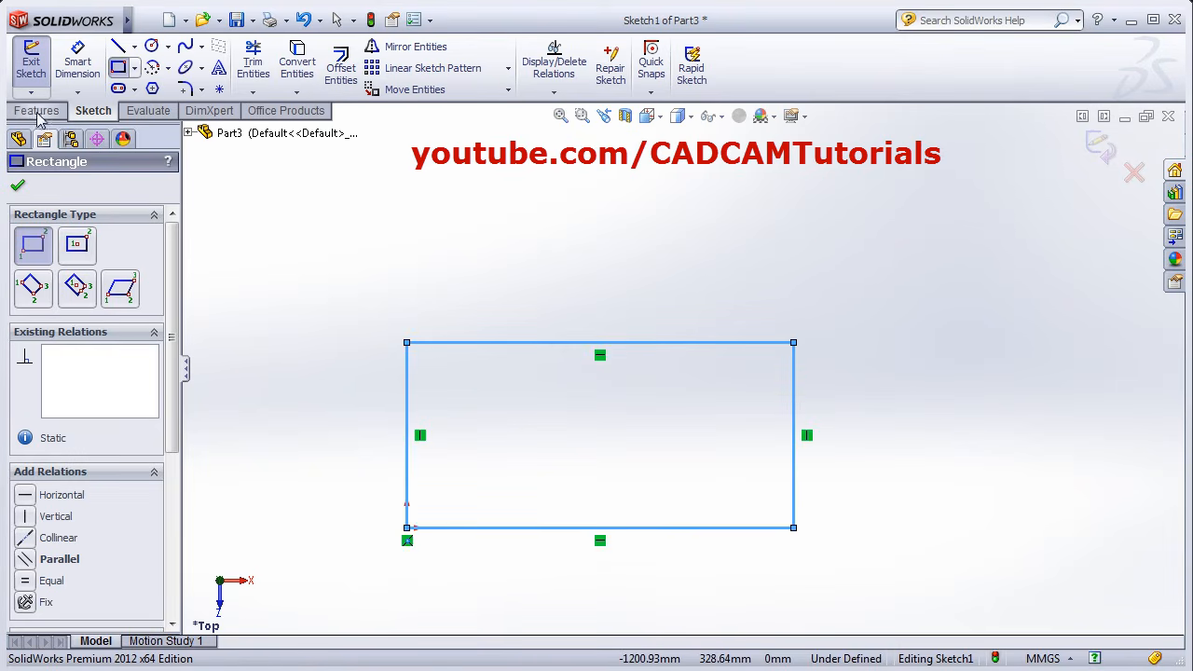
Fillet the rectangle's upper-left corner with a 300 mm radius.
{"action": "left_click", "coordinate": [186, 90]}
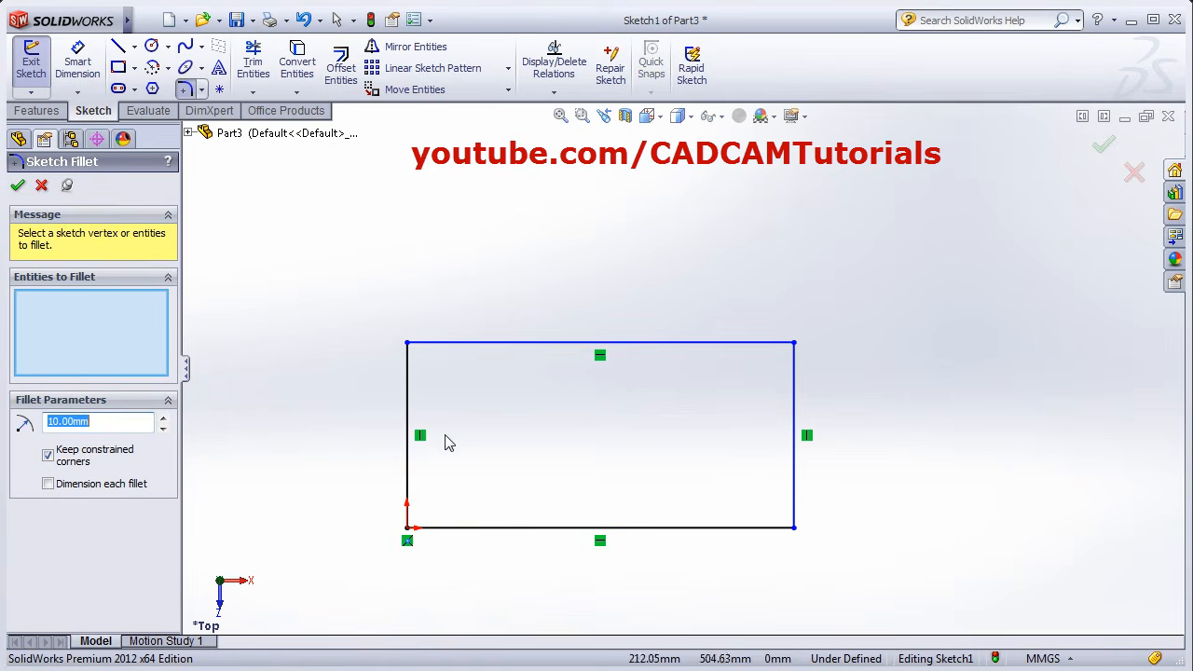
{"action": "left_click", "coordinate": [409, 403]}
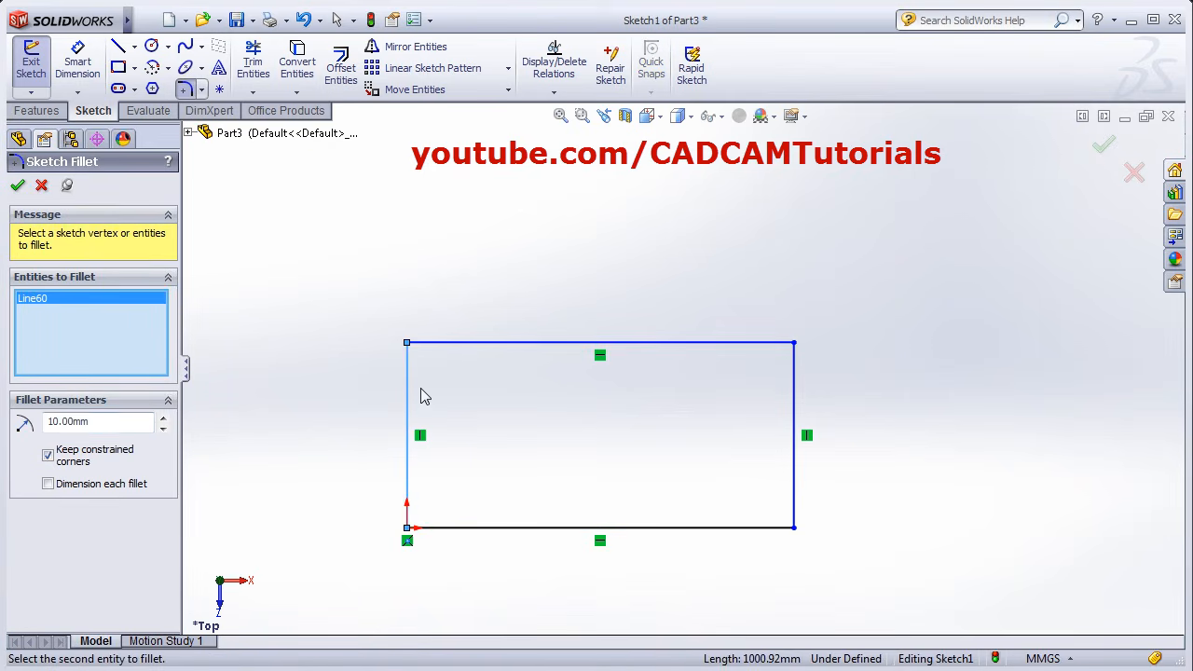
{"action": "left_click", "coordinate": [457, 341]}
{"action": "scroll", "coordinate": [410, 345], "scroll_direction": "down", "scroll_amount": 3}
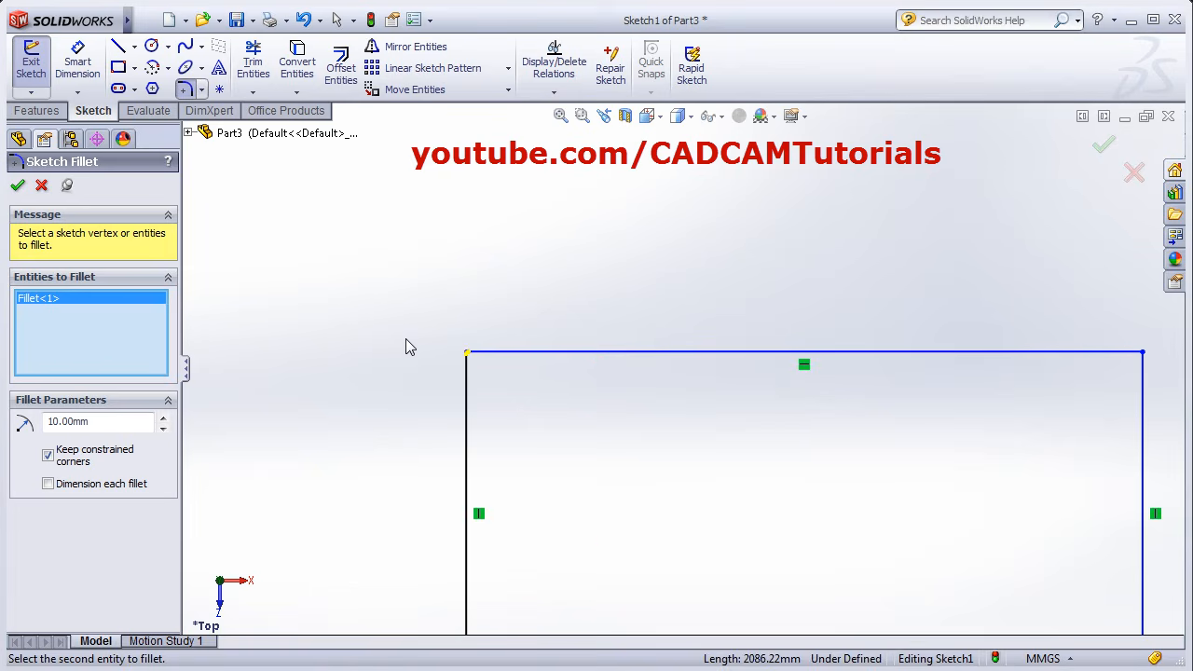
{"action": "double_click", "coordinate": [102, 424]}
{"action": "key", "text": "Return"}
{"action": "scroll", "coordinate": [474, 434], "scroll_direction": "up", "scroll_amount": 5}
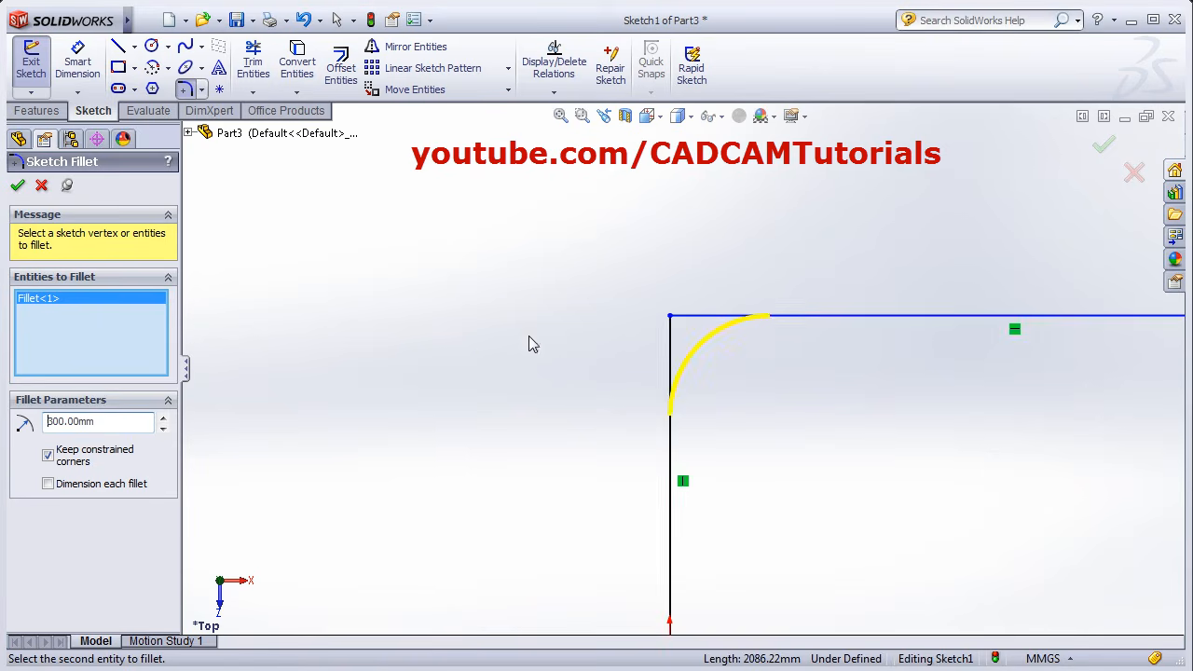
{"action": "scroll", "coordinate": [841, 423], "scroll_direction": "down", "scroll_amount": 2}
{"action": "scroll", "coordinate": [843, 423], "scroll_direction": "down", "scroll_amount": 2}
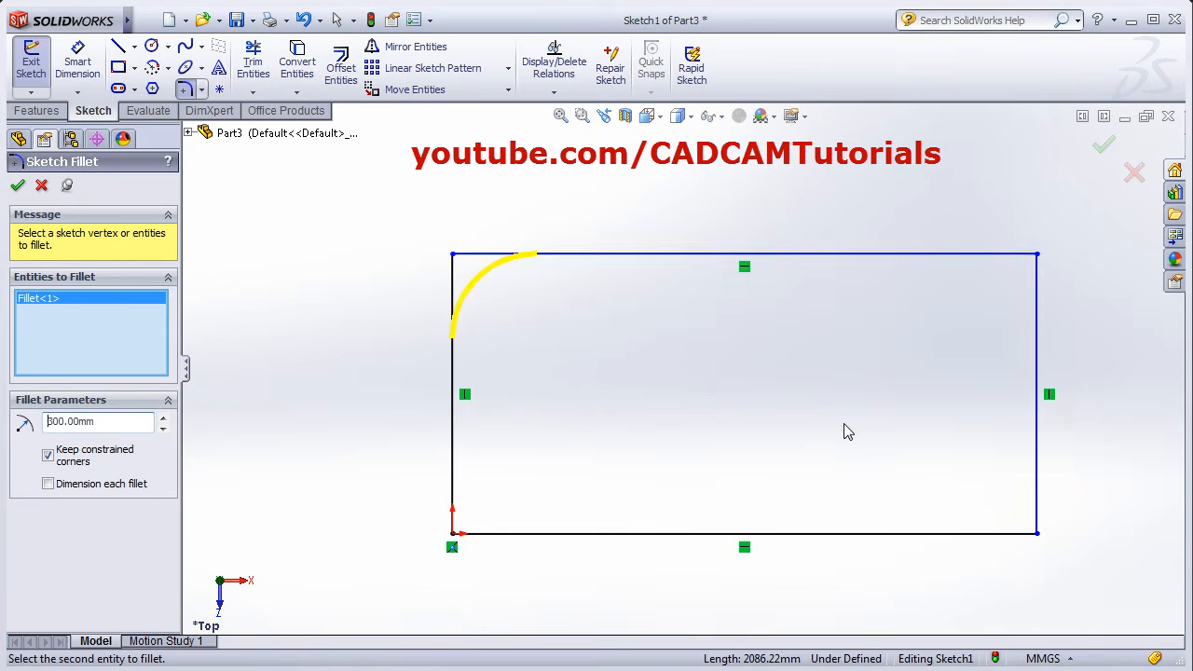
{"action": "left_click", "coordinate": [16, 186]}
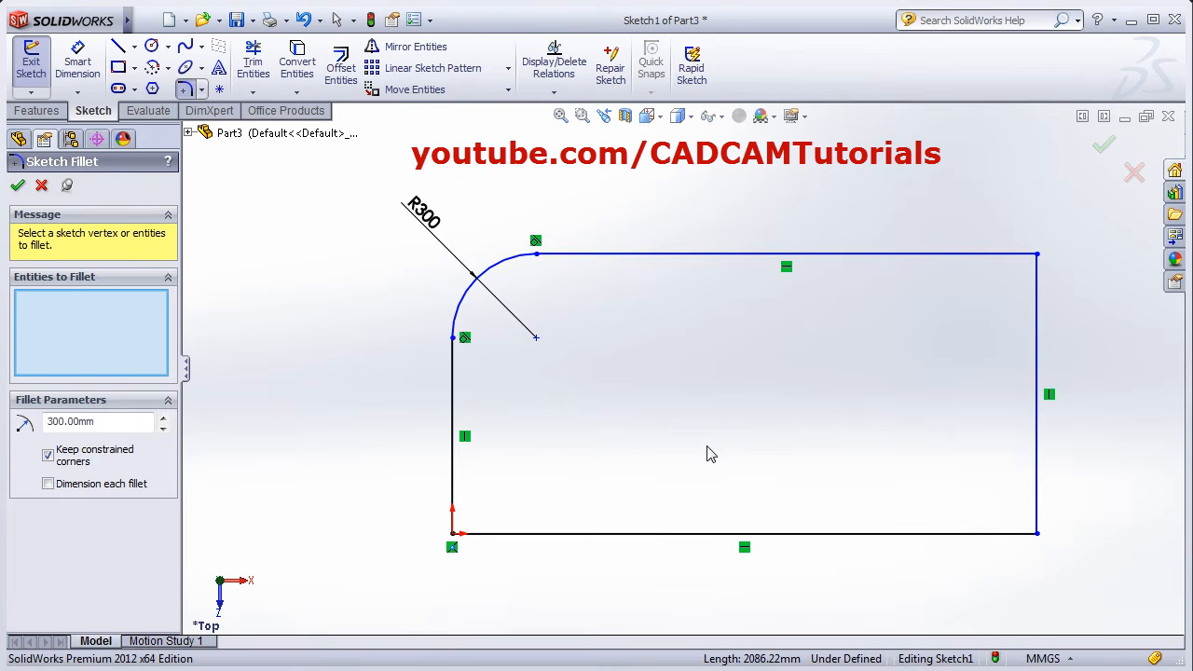
{"action": "scroll", "coordinate": [708, 454], "scroll_direction": "down", "scroll_amount": 1}
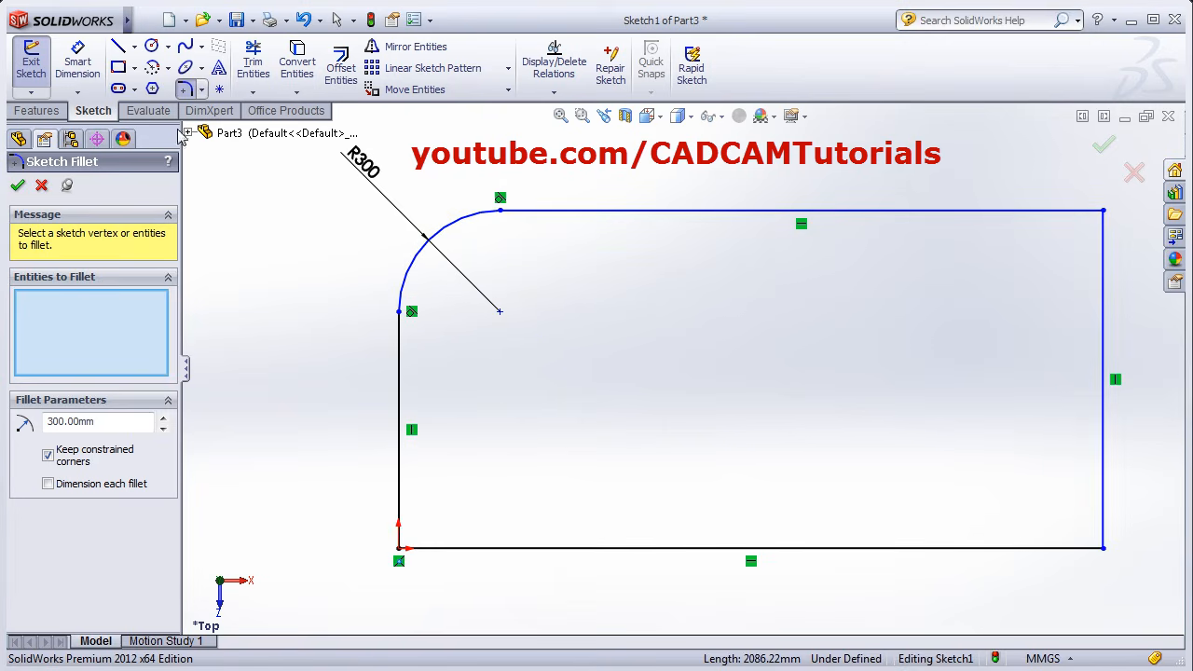
Chamfer the rectangle's lower-right corner using Distance-distance with an equal distance of 10 mm.
{"action": "left_click", "coordinate": [202, 87]}
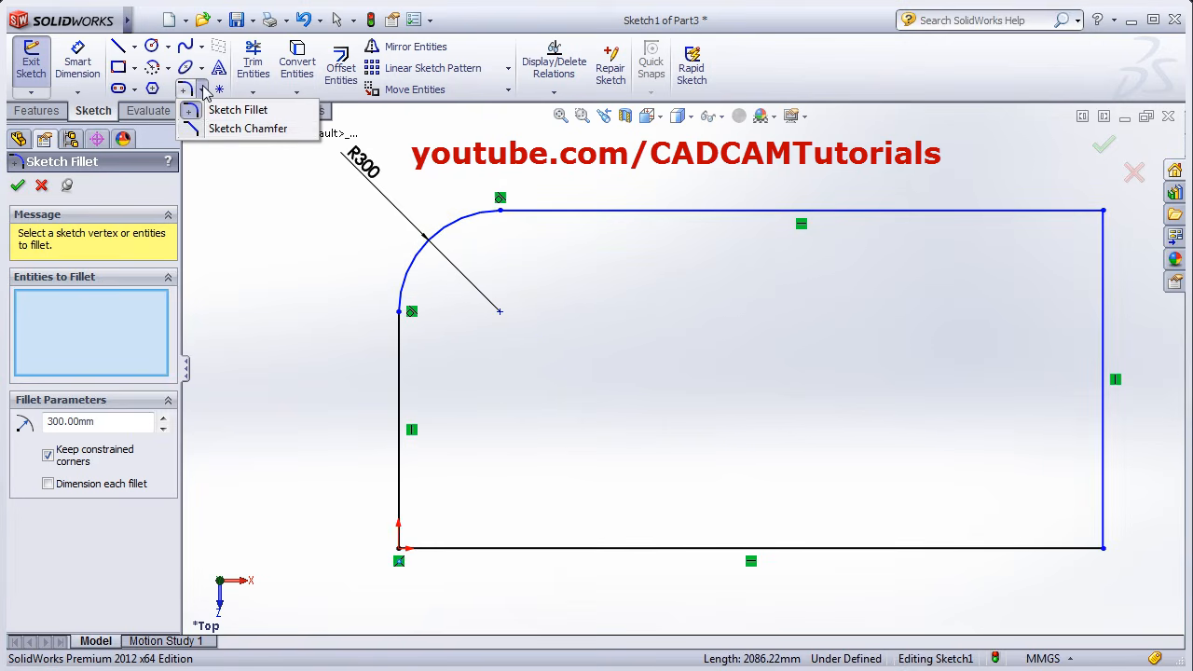
{"action": "left_click", "coordinate": [217, 130]}
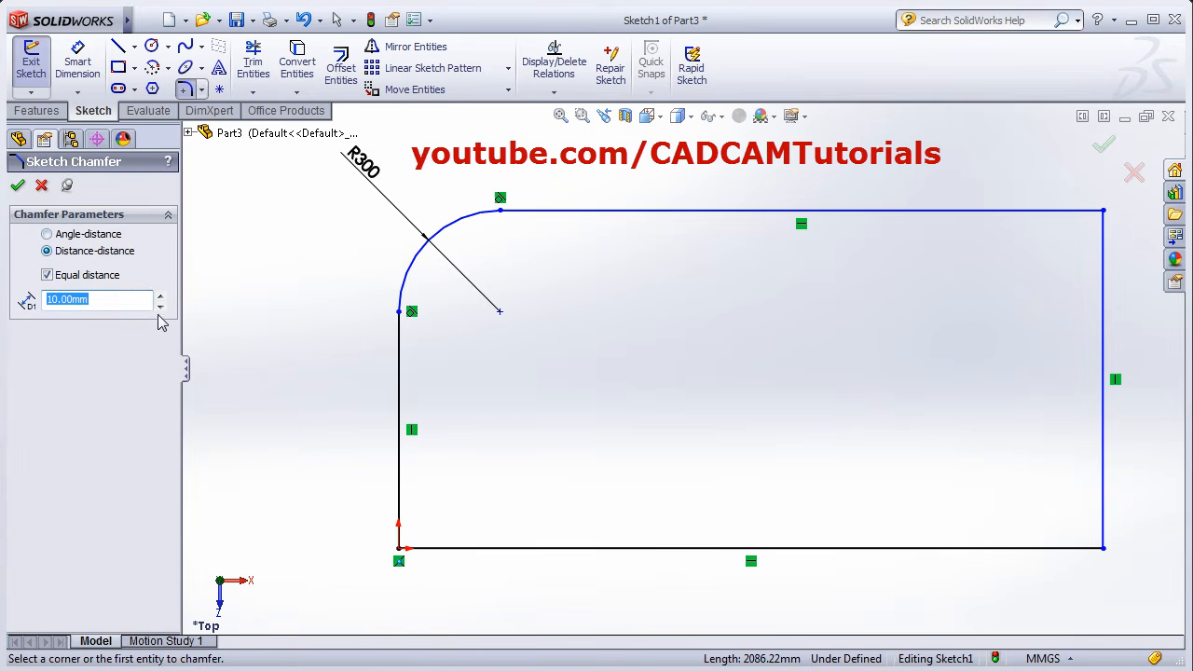
{"action": "left_click", "coordinate": [1003, 549]}
{"action": "left_click", "coordinate": [1103, 430]}
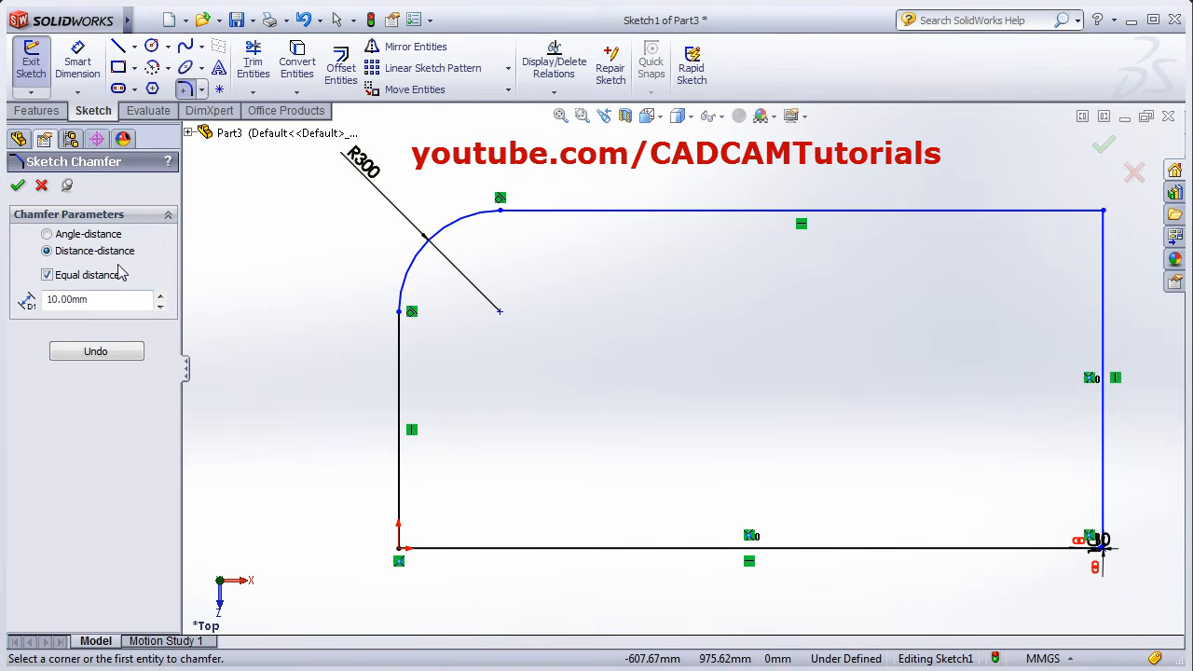
{"action": "scroll", "coordinate": [1100, 554], "scroll_direction": "up", "scroll_amount": 6}
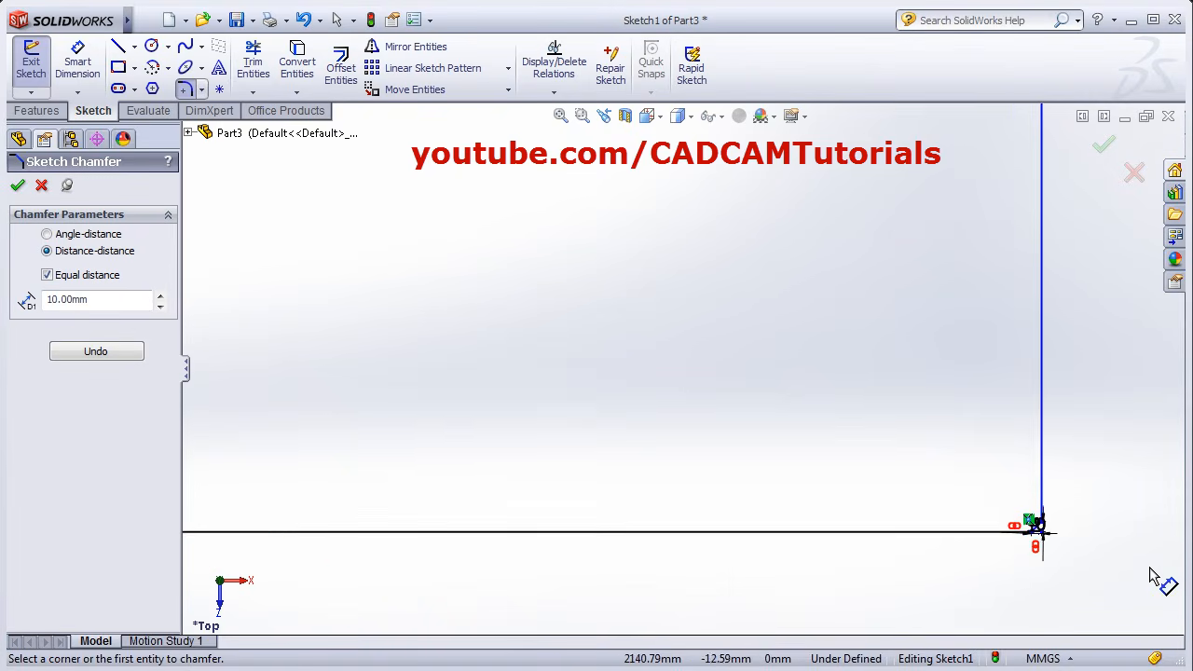
{"action": "scroll", "coordinate": [975, 452], "scroll_direction": "down", "scroll_amount": 1}
{"action": "scroll", "coordinate": [975, 458], "scroll_direction": "up", "scroll_amount": 2}
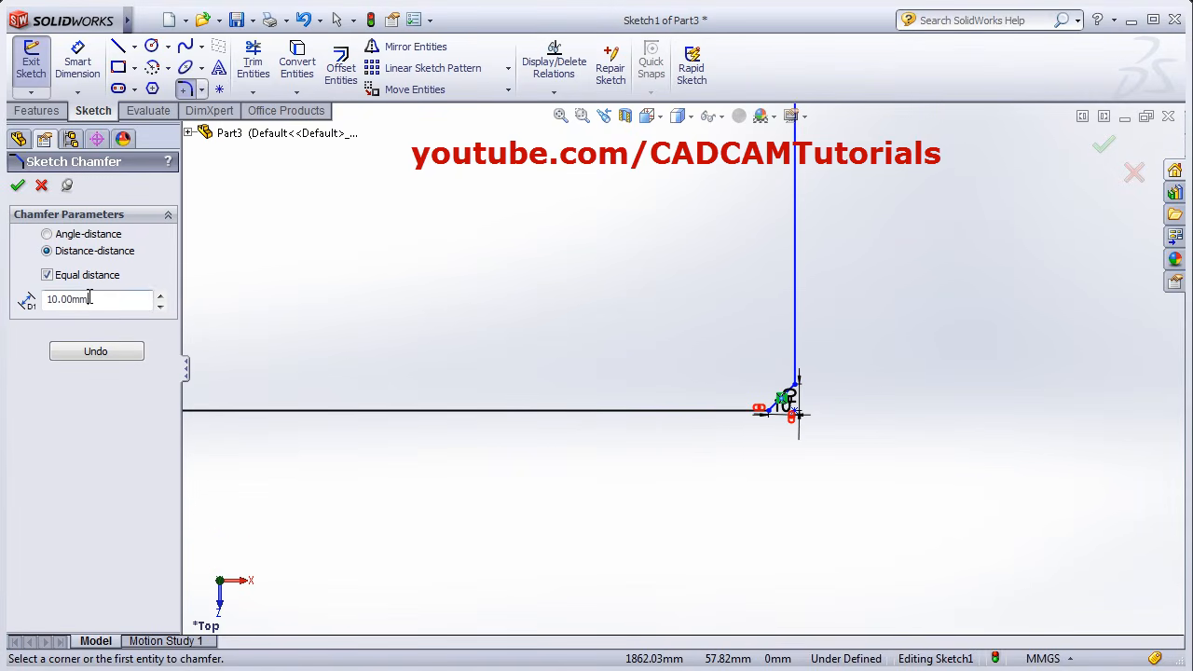
Set the equal chamfer distance to 400 mm and chamfer the rectangle's upper-right corner.
{"action": "left_click_drag", "start_coordinate": [89, 298], "coordinate": [3, 300]}
{"action": "key", "text": "Return"}
{"action": "scroll", "coordinate": [555, 465], "scroll_direction": "down", "scroll_amount": 2}
{"action": "scroll", "coordinate": [713, 453], "scroll_direction": "up", "scroll_amount": 6}
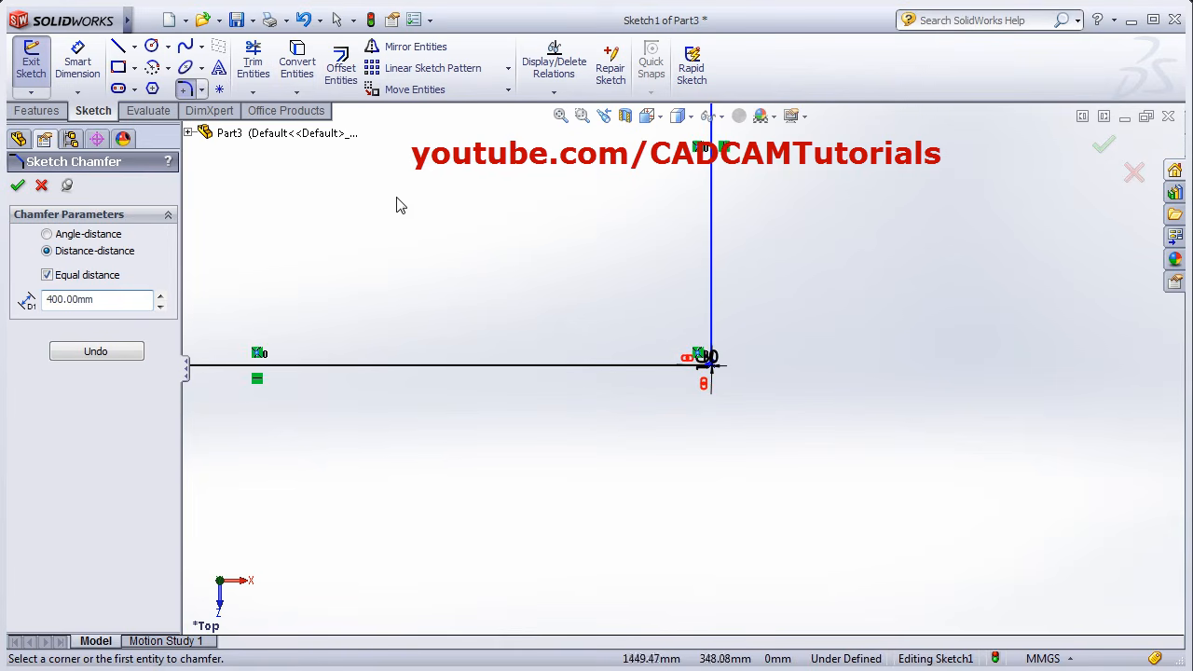
{"action": "left_click", "coordinate": [560, 115]}
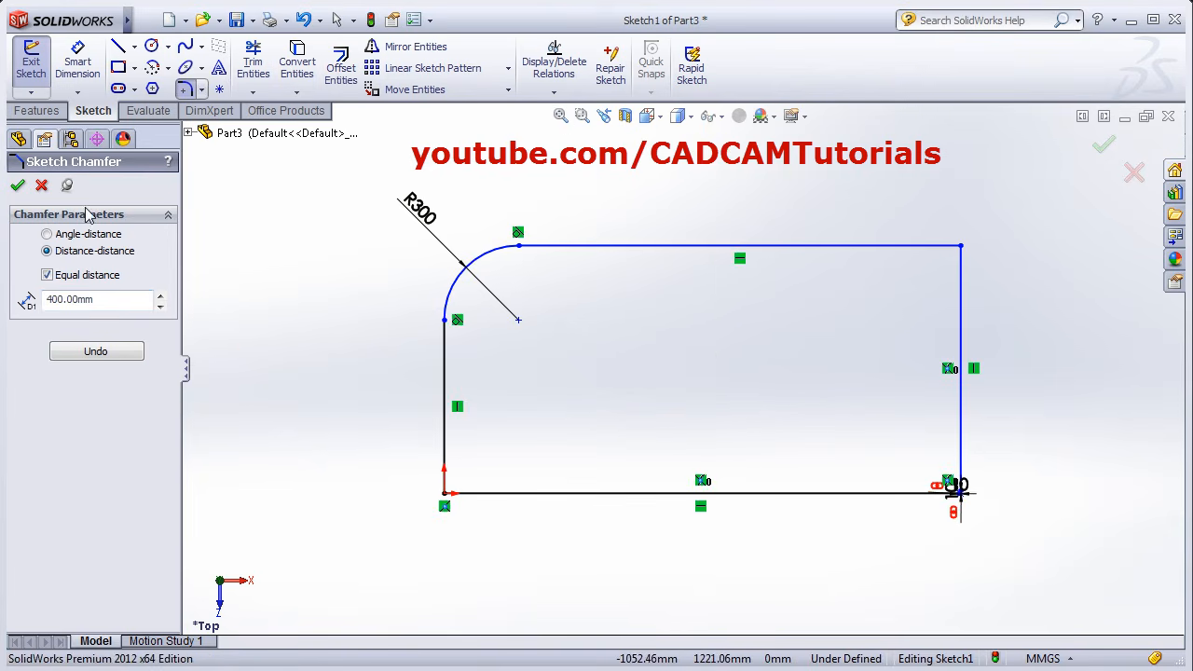
{"action": "left_click", "coordinate": [880, 246]}
{"action": "left_click", "coordinate": [960, 313]}
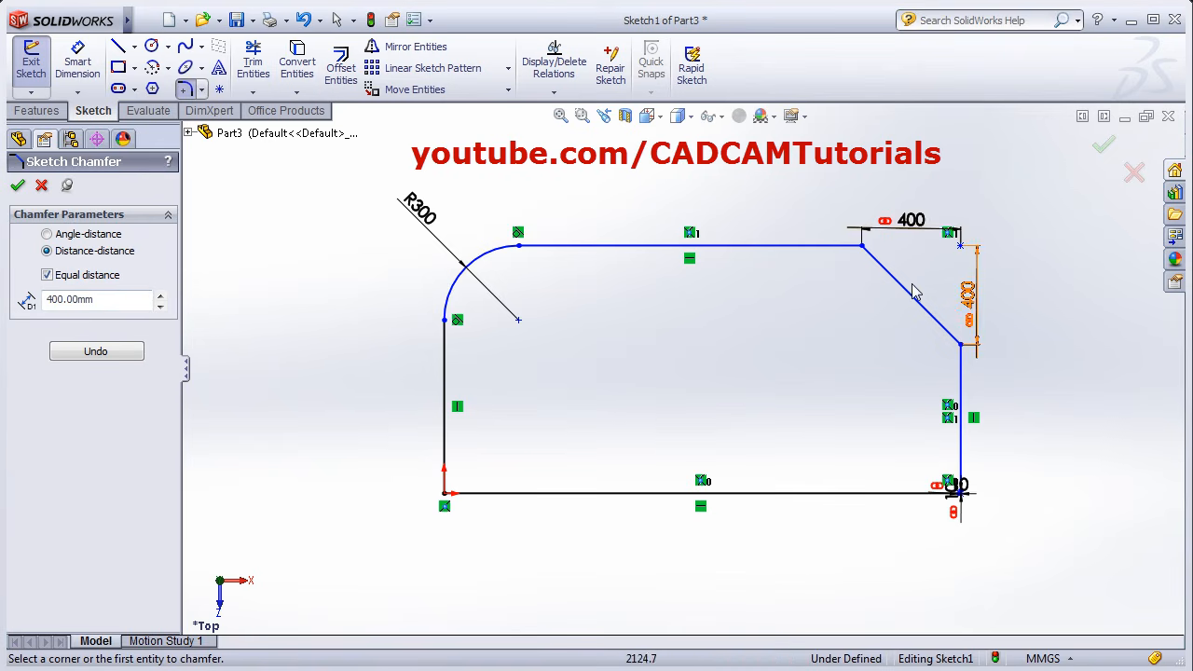
Chamfer the lower-left corner with unequal distances of 400 mm on the vertical side and 550 mm on the horizontal side.
{"action": "left_click", "coordinate": [48, 275]}
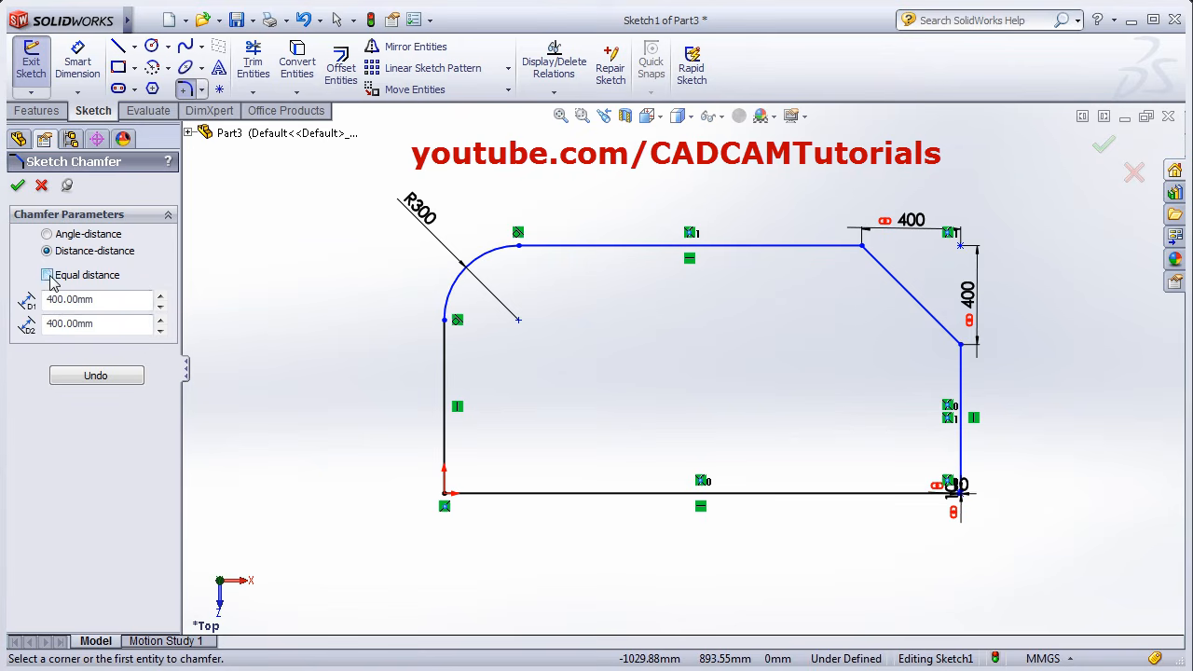
{"action": "double_click", "coordinate": [110, 325]}
{"action": "type", "text": "50"}
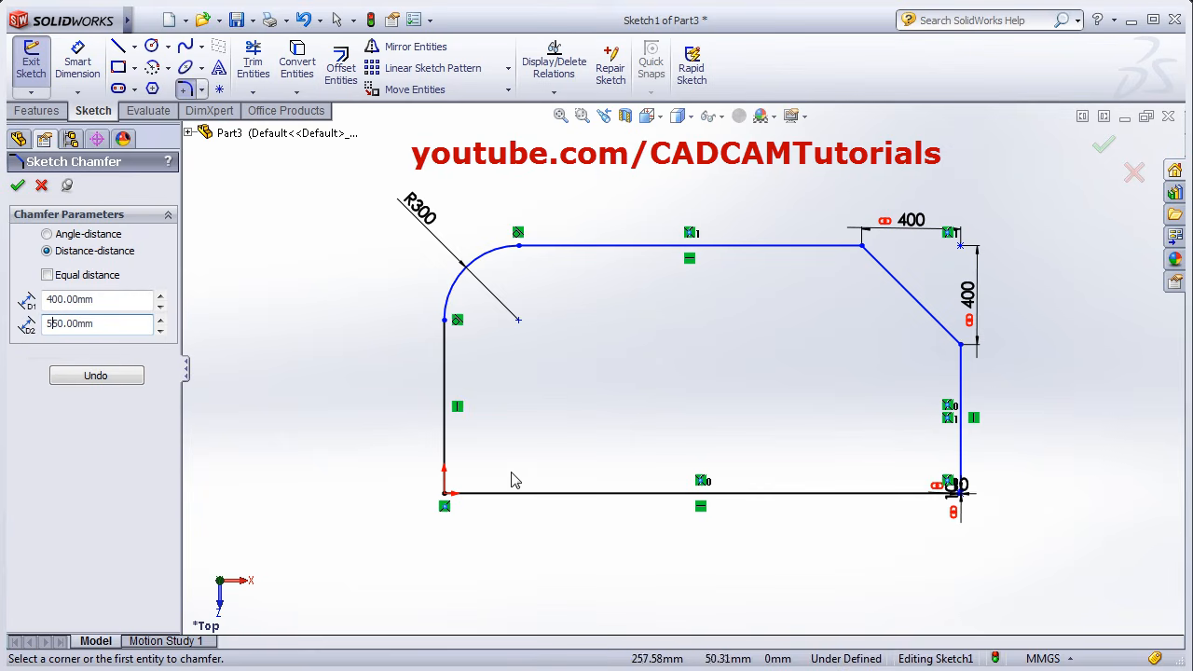
{"action": "left_click", "coordinate": [444, 446]}
{"action": "left_click", "coordinate": [495, 497]}
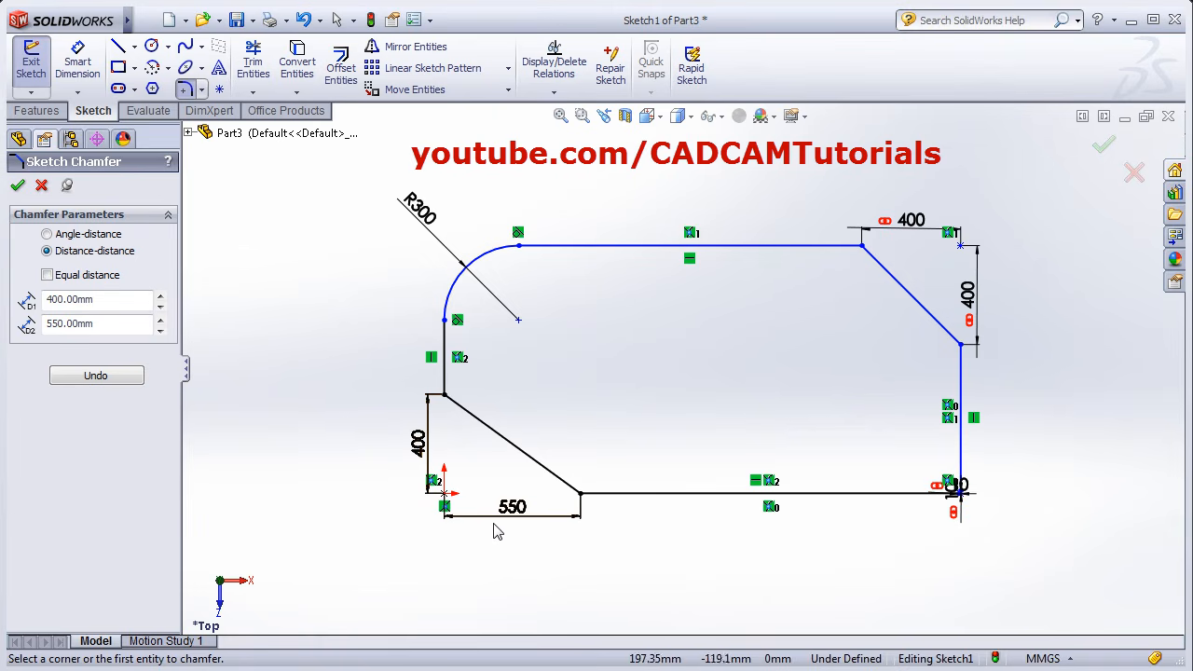
Undo the three chamfers and the corner fillet to restore the plain rectangle.
{"action": "key", "text": "Escape"}
{"action": "key", "text": "ctrl+z"}
{"action": "key", "text": "ctrl+z"}
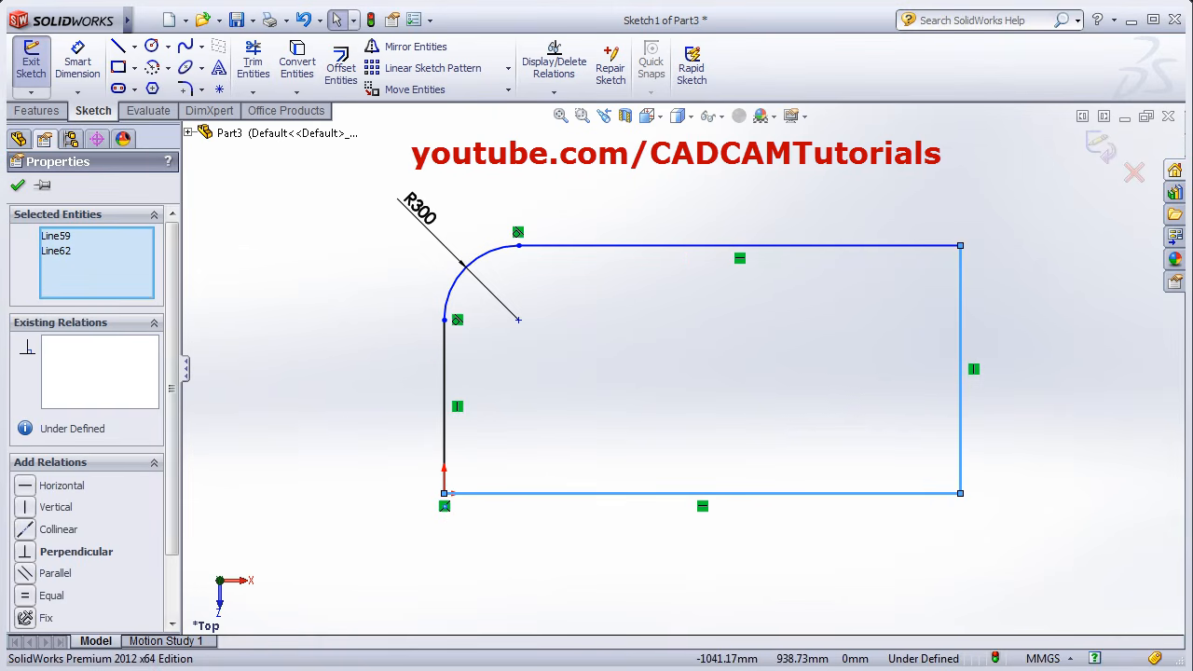
{"action": "left_click", "coordinate": [18, 189]}
{"action": "key", "text": "ctrl+z"}
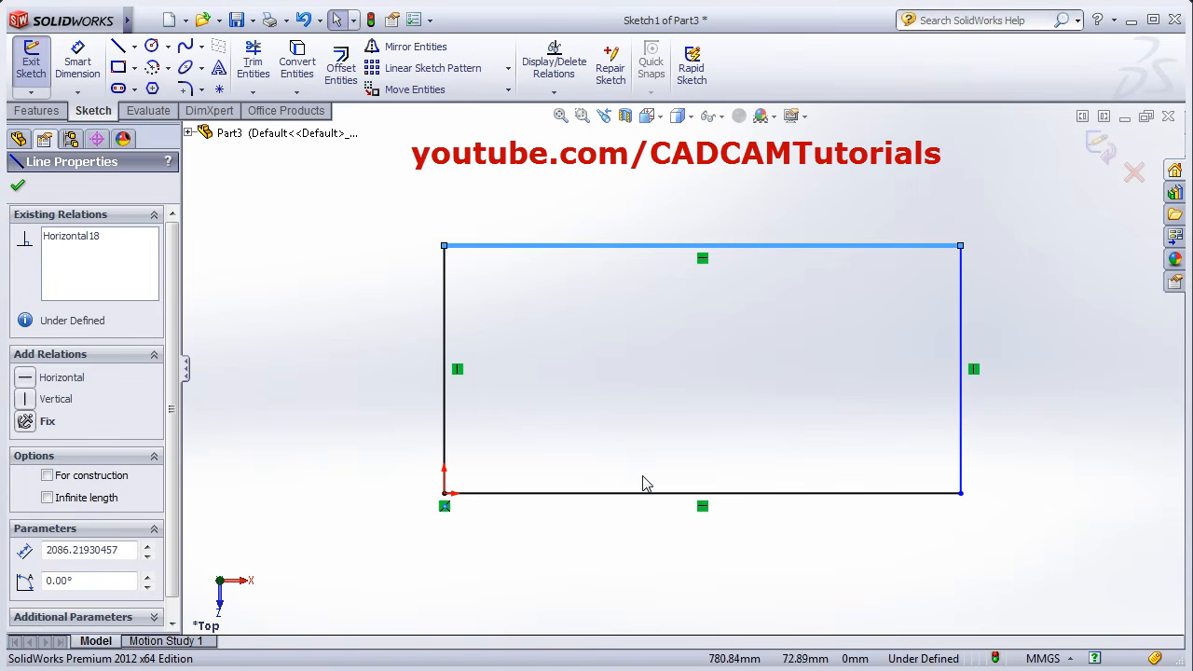
{"action": "key", "text": "Escape"}
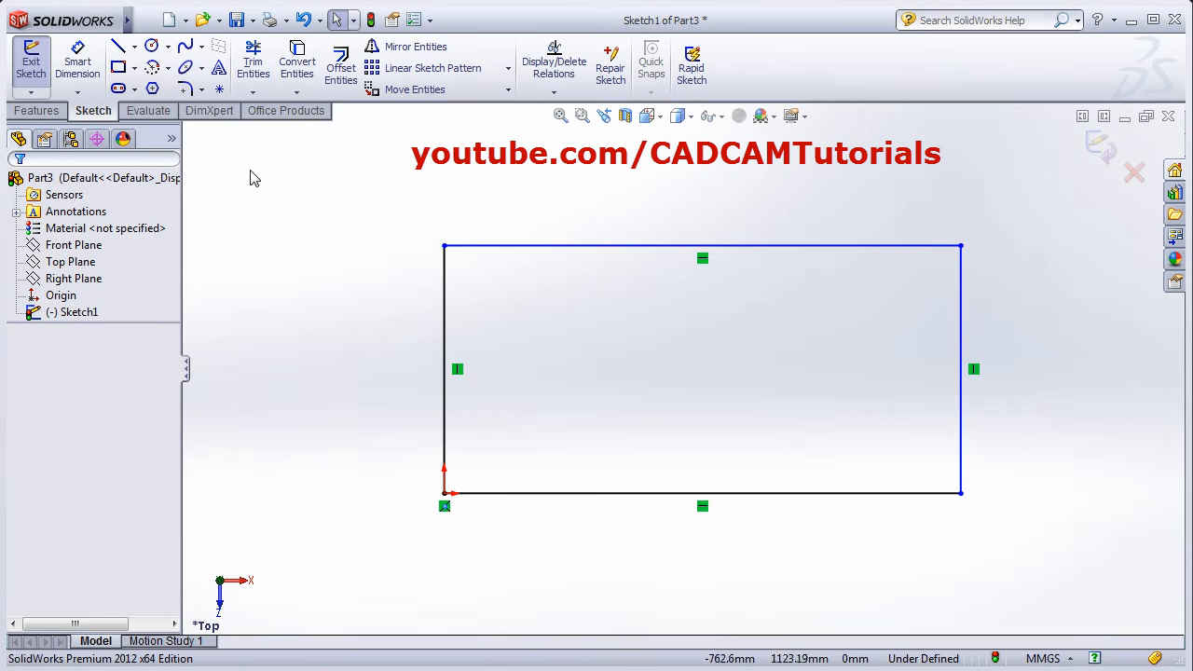
Chamfer the rectangle's upper-left corner 400 mm along the vertical side and 550 mm along the horizontal side.
{"action": "left_click", "coordinate": [201, 89]}
{"action": "left_click", "coordinate": [217, 129]}
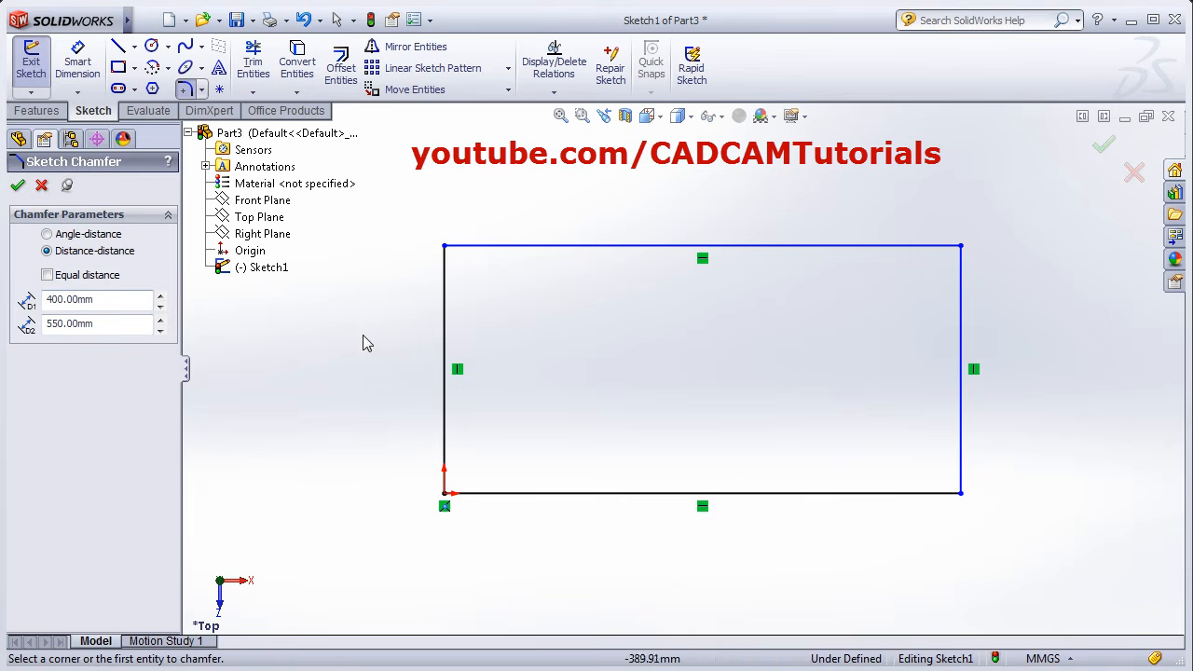
{"action": "left_click", "coordinate": [445, 341]}
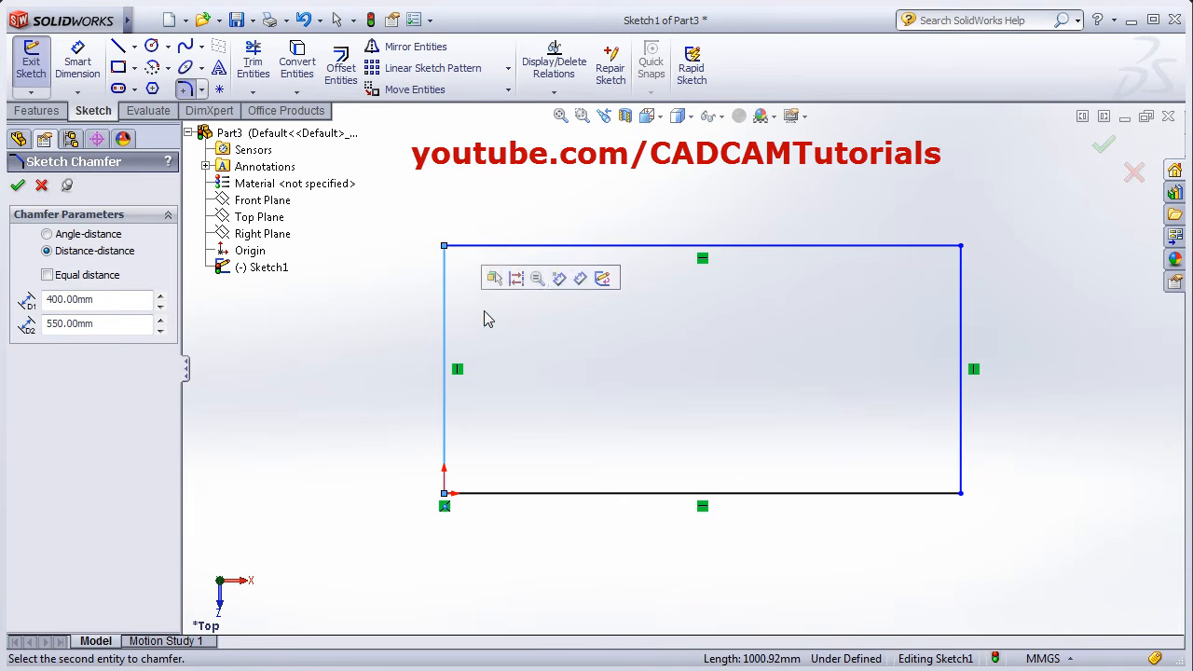
{"action": "left_click", "coordinate": [539, 247]}
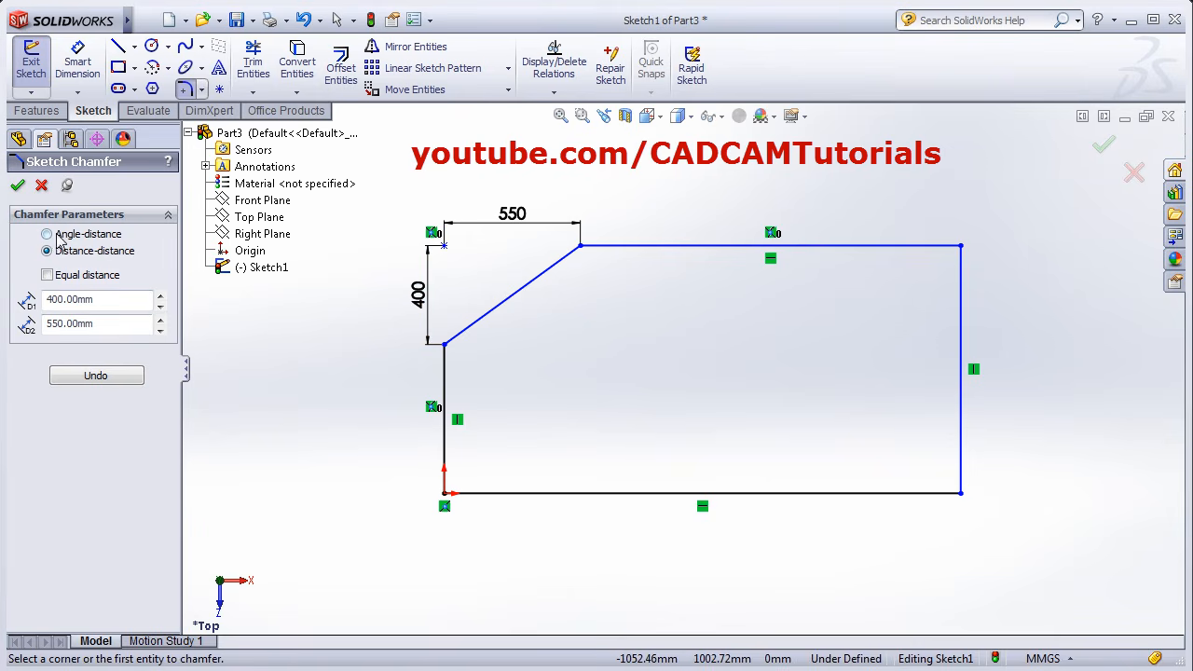
Chamfer the rectangle's lower-right corner using Angle-distance, 400 mm along the bottom line at 60°.
{"action": "left_click", "coordinate": [47, 234]}
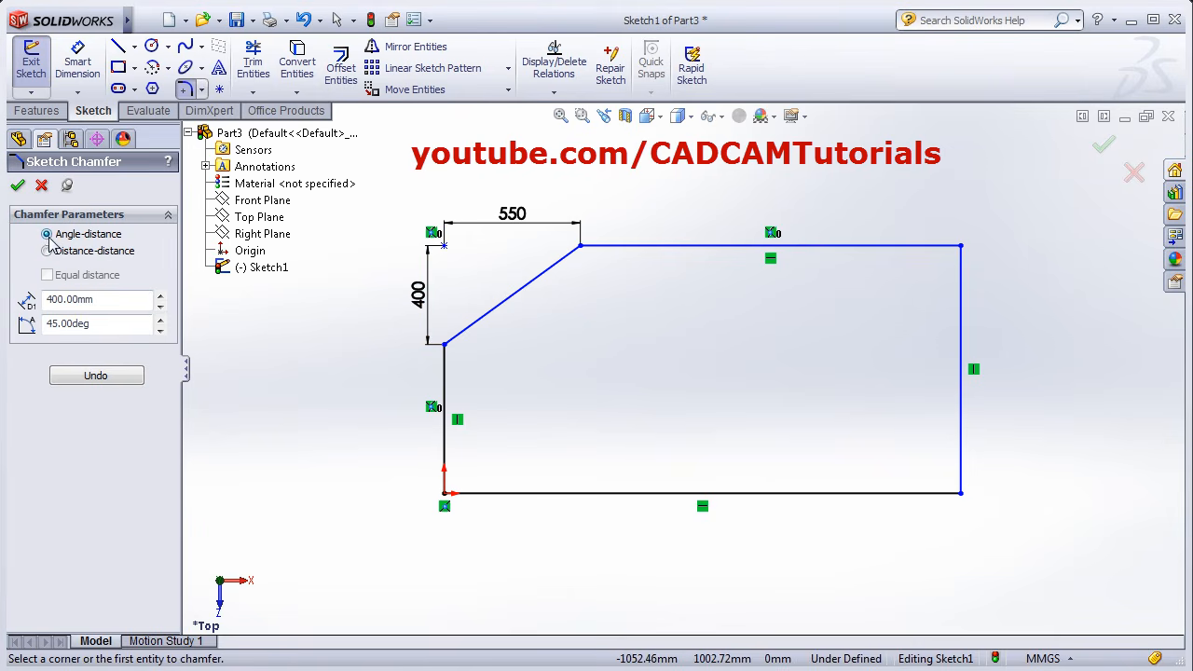
{"action": "double_click", "coordinate": [63, 330]}
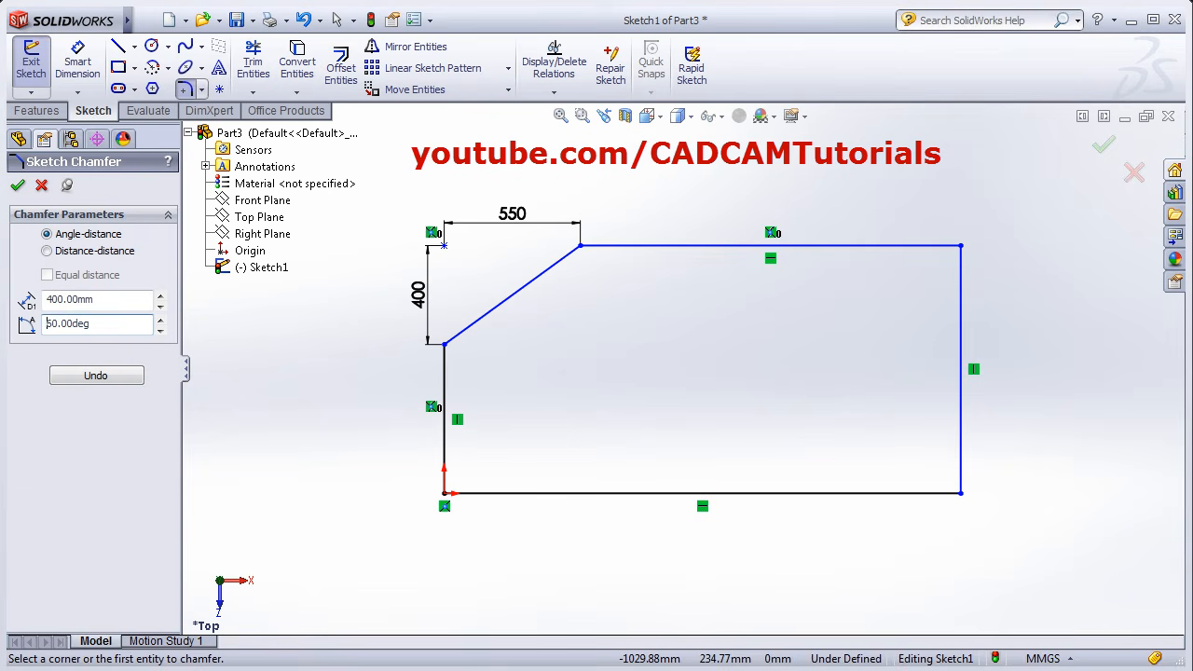
{"action": "left_click", "coordinate": [839, 493]}
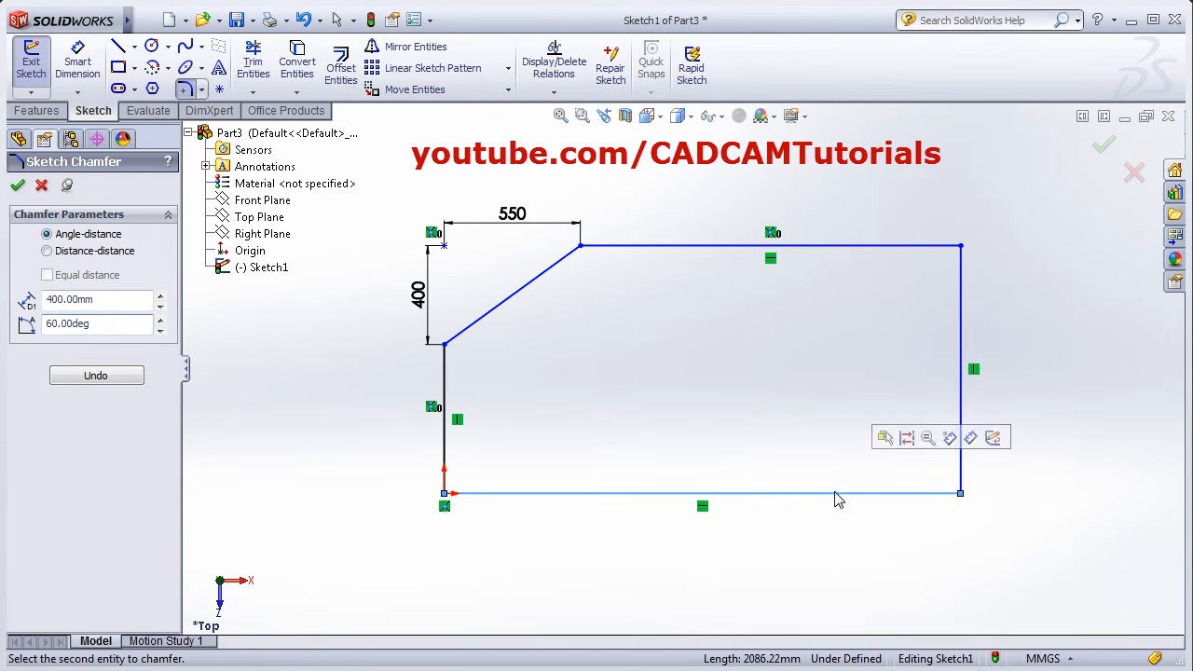
{"action": "left_click", "coordinate": [960, 407]}
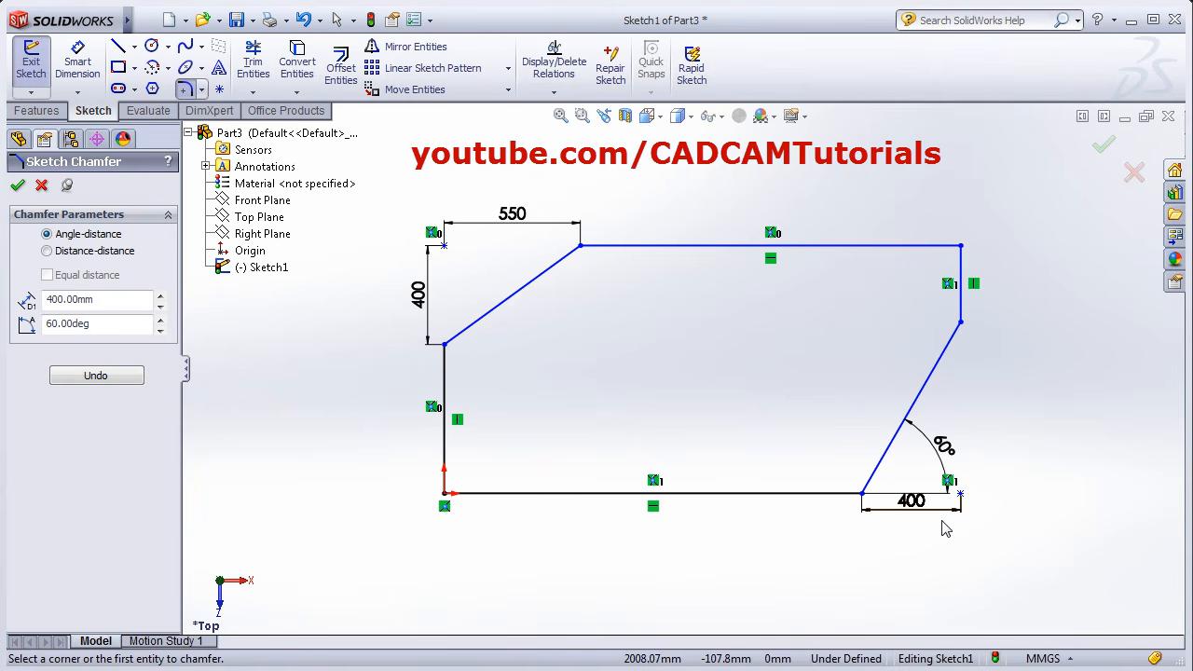
Place three sketch points inside the chamfered outline, descending diagonally from upper middle to lower right.
{"action": "left_click", "coordinate": [220, 89]}
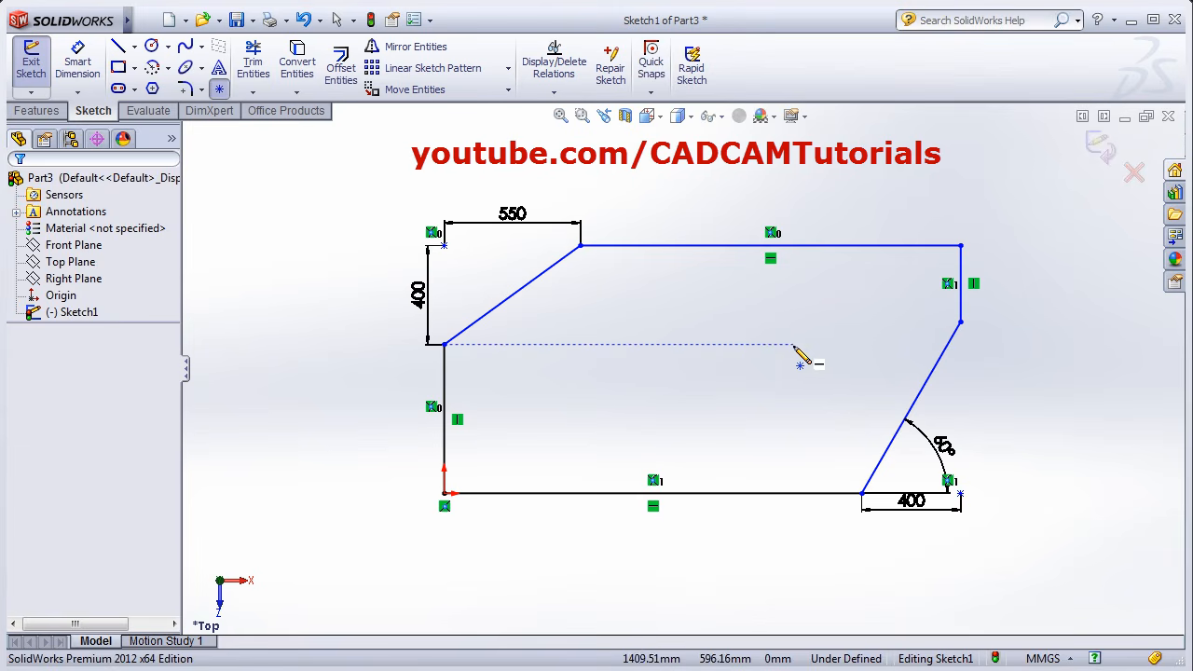
{"action": "left_click", "coordinate": [648, 314]}
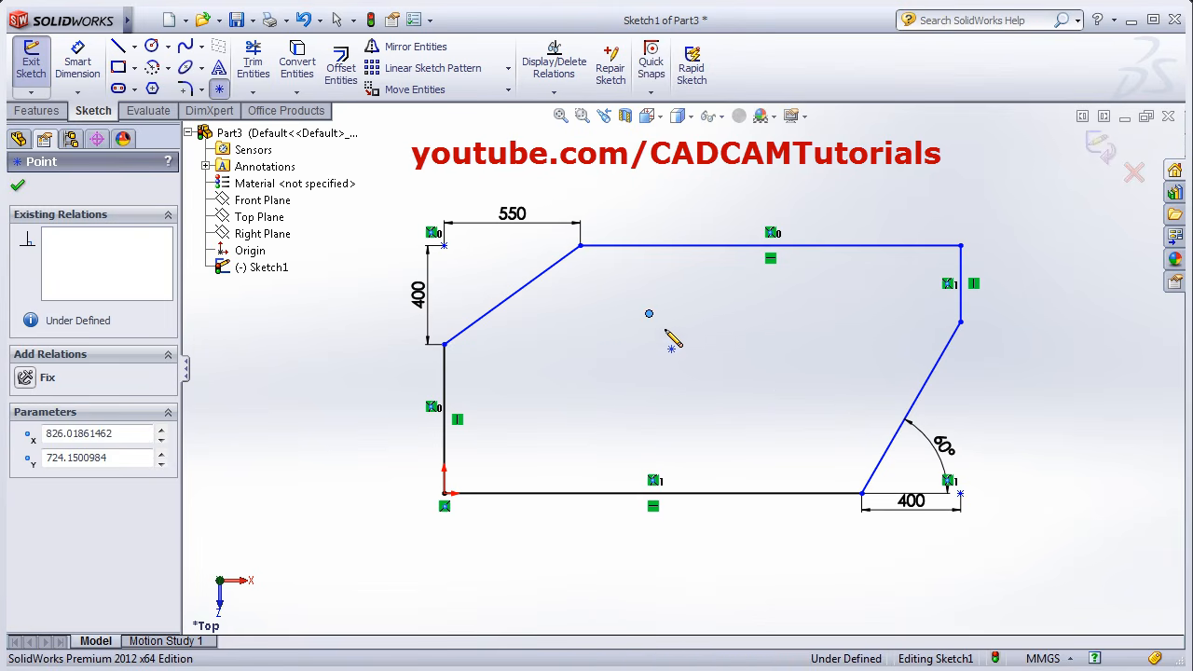
{"action": "left_click", "coordinate": [737, 374]}
{"action": "left_click", "coordinate": [785, 461]}
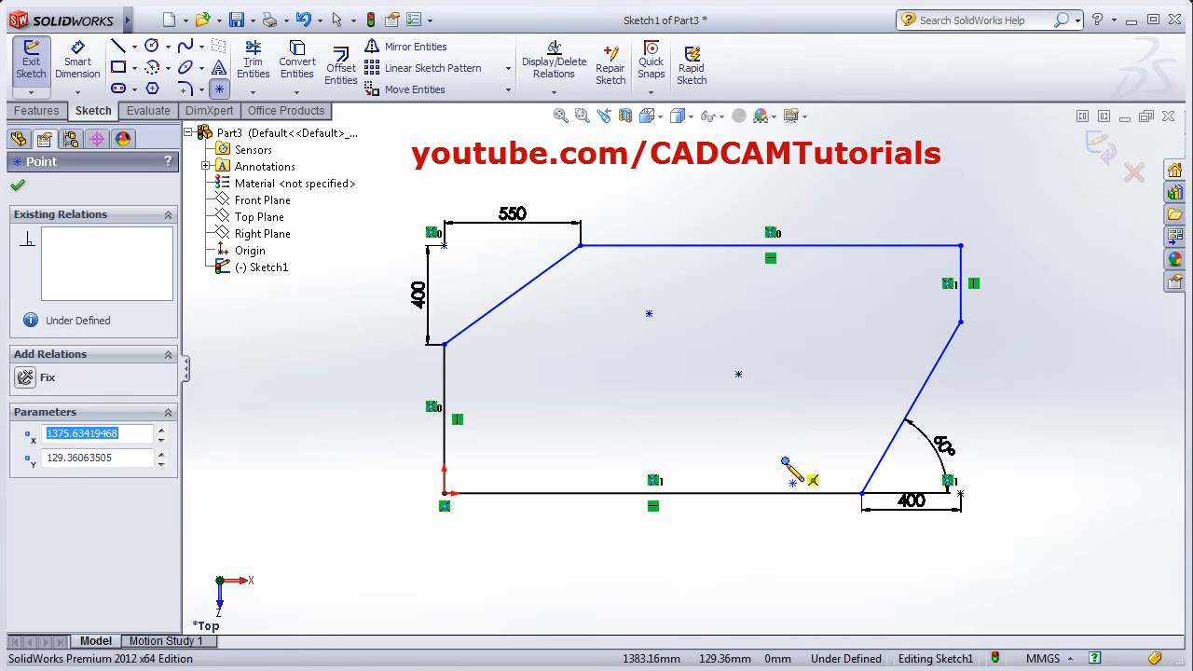
{"action": "left_click", "coordinate": [18, 185]}
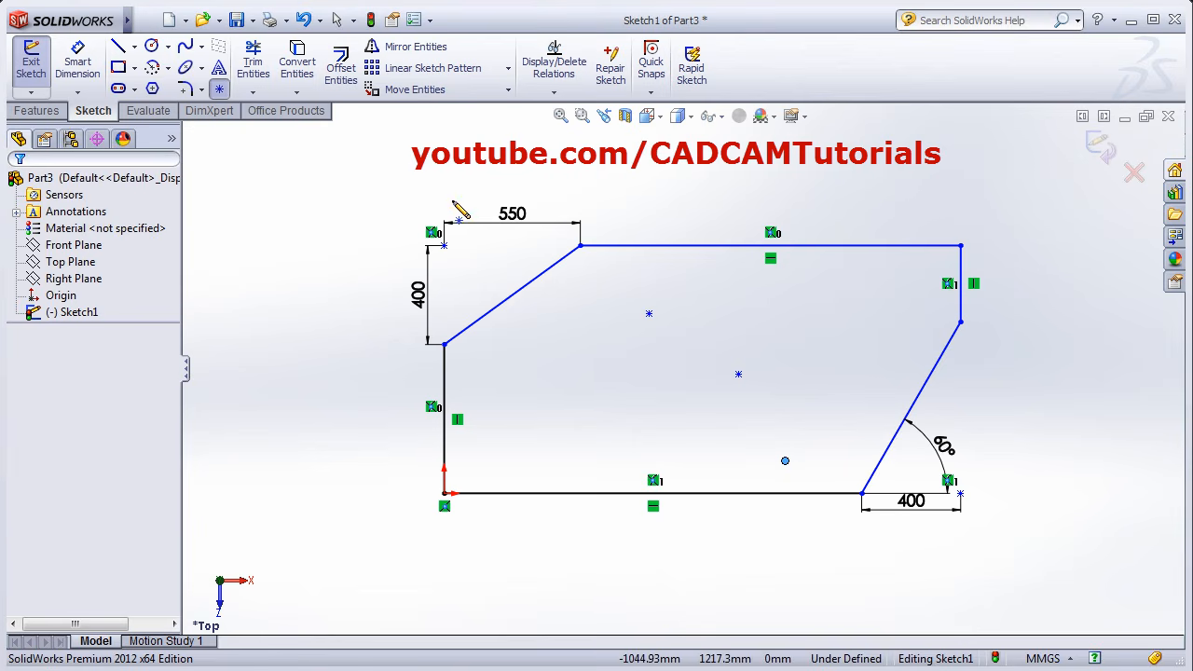
Dimension the vertical distance from the origin to the uppermost inner point as 500 mm.
{"action": "left_click", "coordinate": [77, 65]}
{"action": "left_click", "coordinate": [444, 493]}
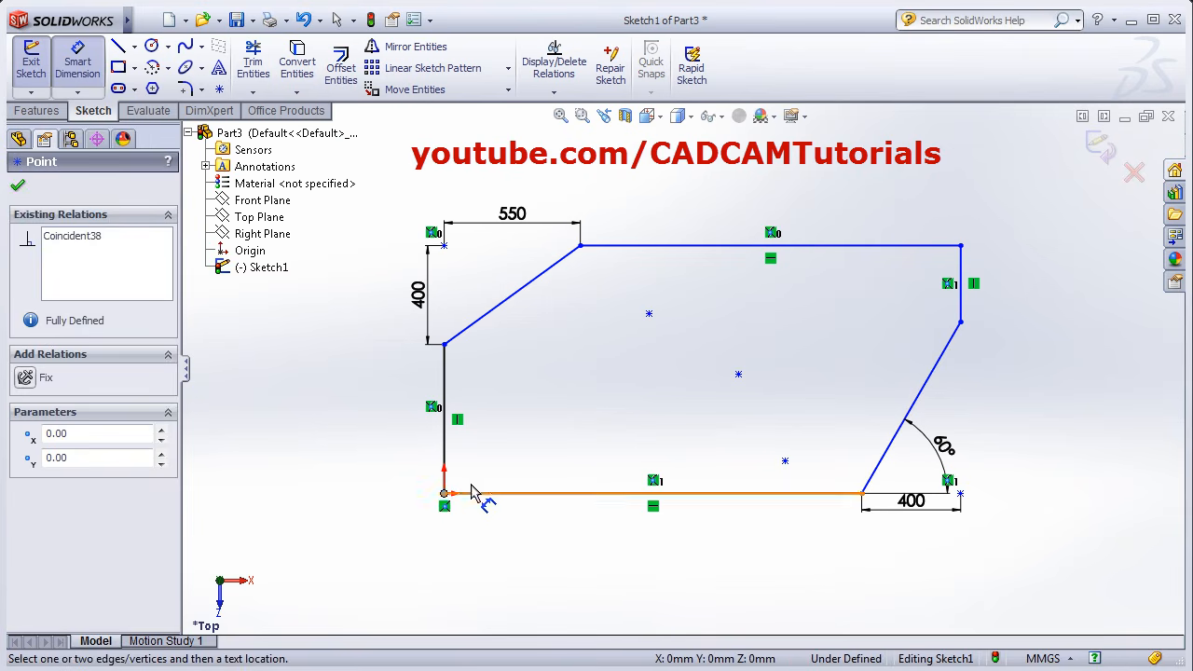
{"action": "left_click", "coordinate": [650, 314]}
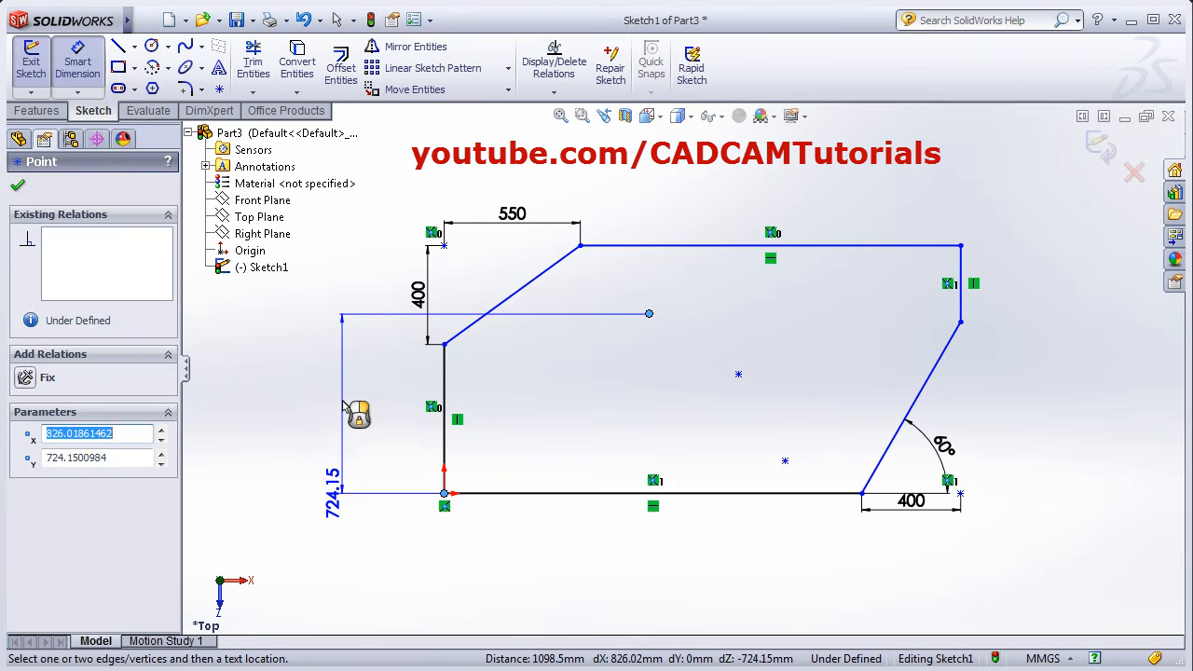
{"action": "left_click", "coordinate": [347, 414]}
{"action": "type", "text": "500"}
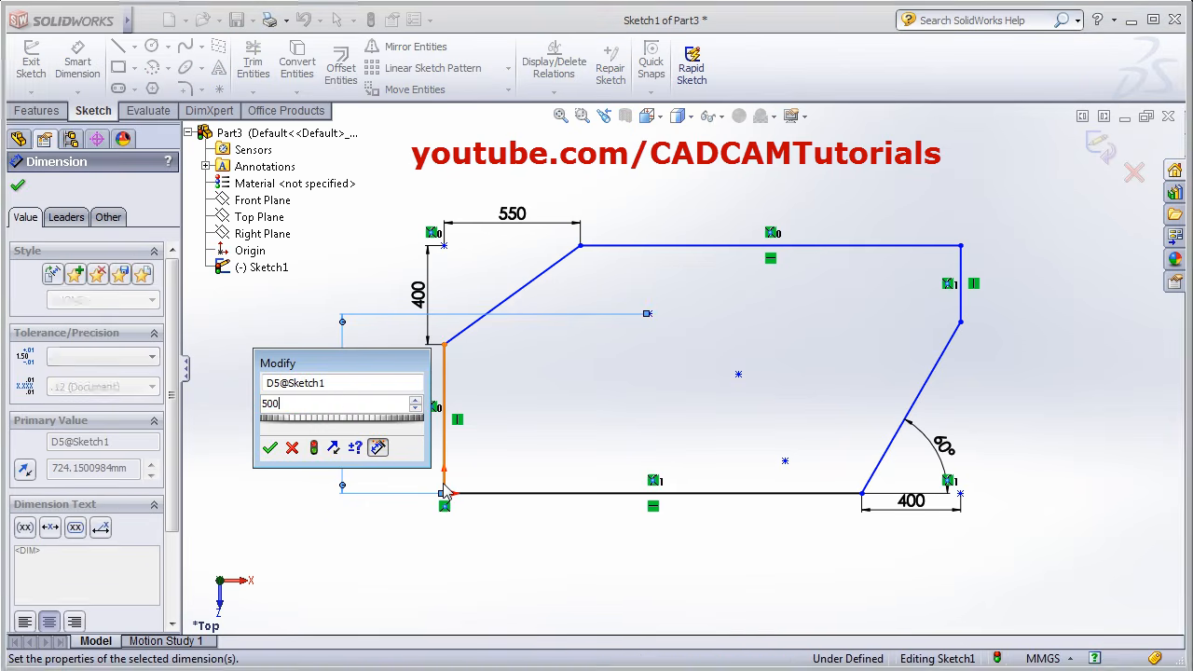
{"action": "key", "text": "Return"}
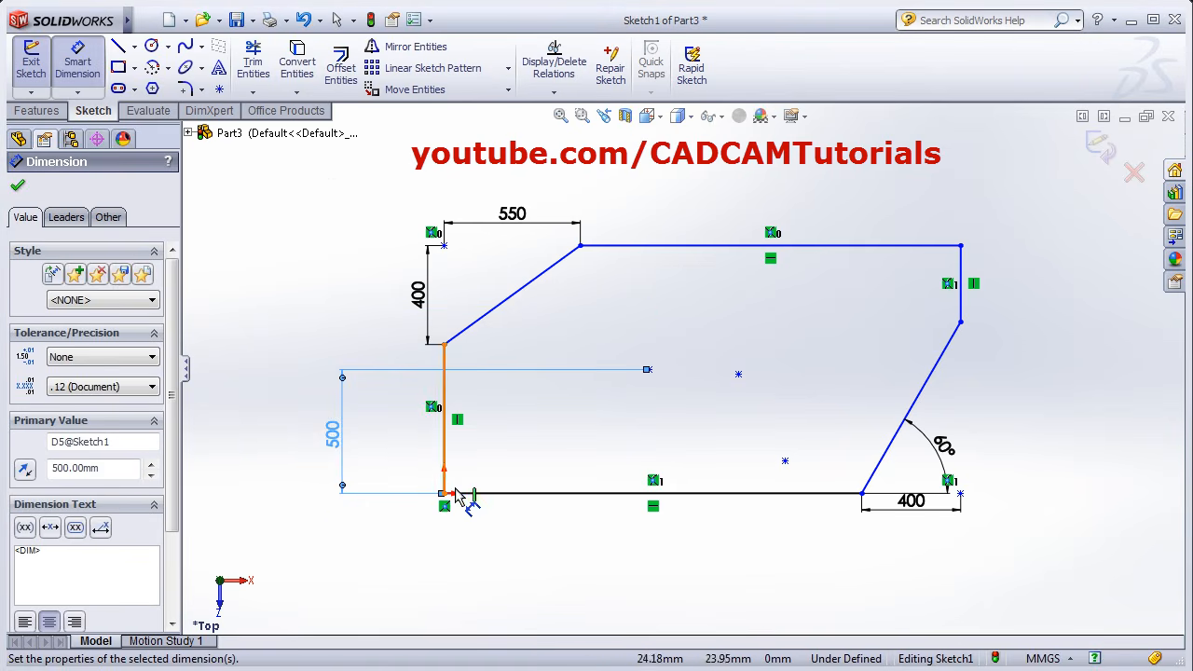
Dimension the horizontal distance from the origin to the leftmost inner point as 800 mm.
{"action": "left_click", "coordinate": [650, 371]}
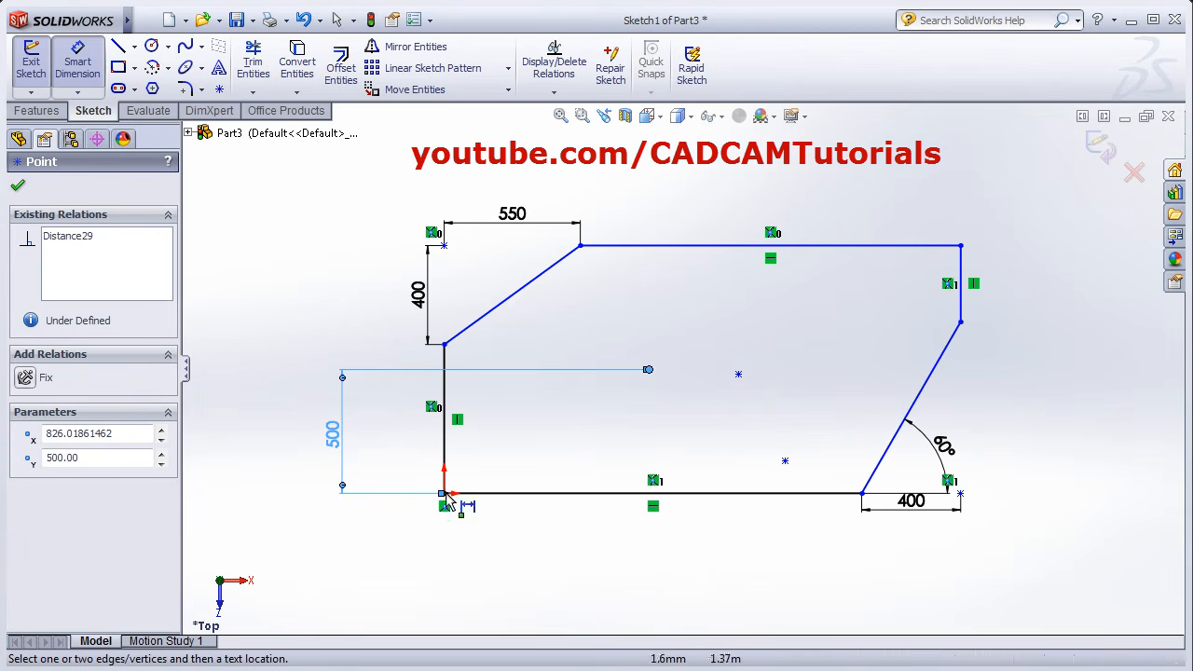
{"action": "left_click", "coordinate": [445, 494]}
{"action": "left_click", "coordinate": [547, 565]}
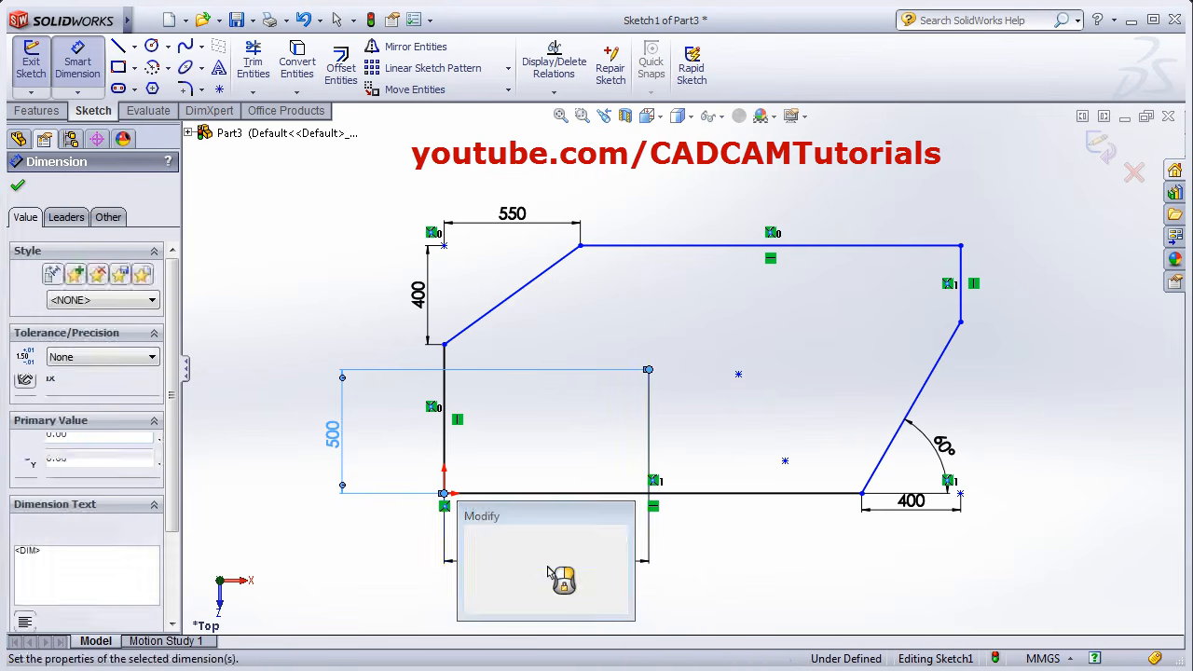
{"action": "type", "text": "800"}
{"action": "key", "text": "Return"}
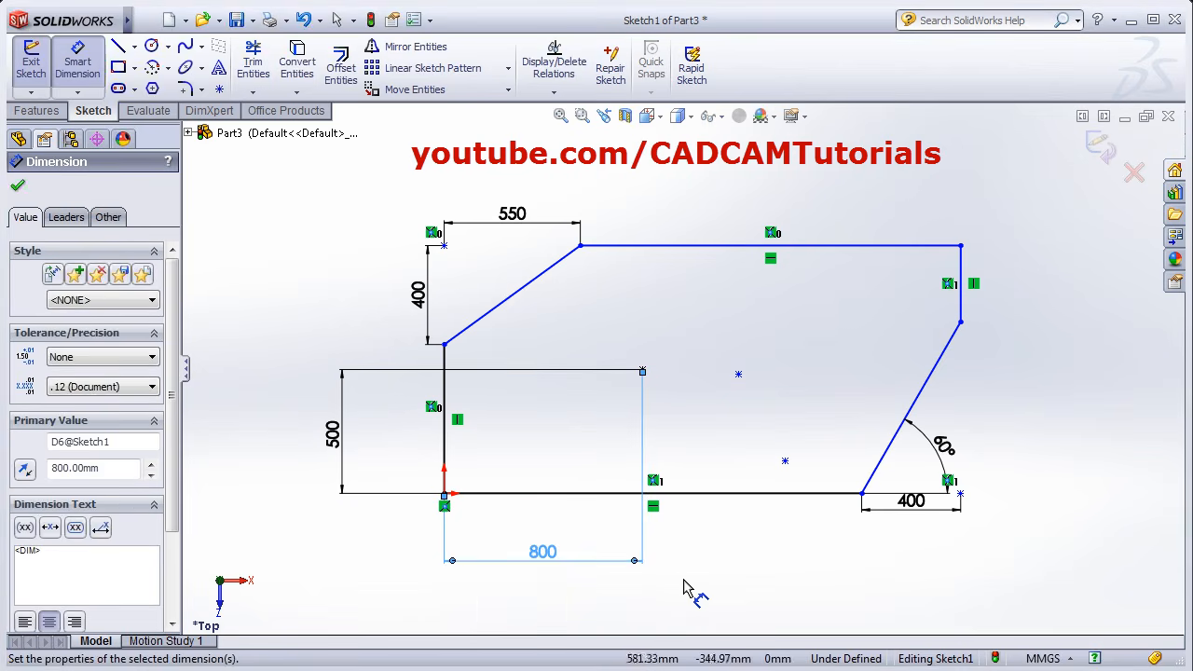
{"action": "key", "text": "Escape"}
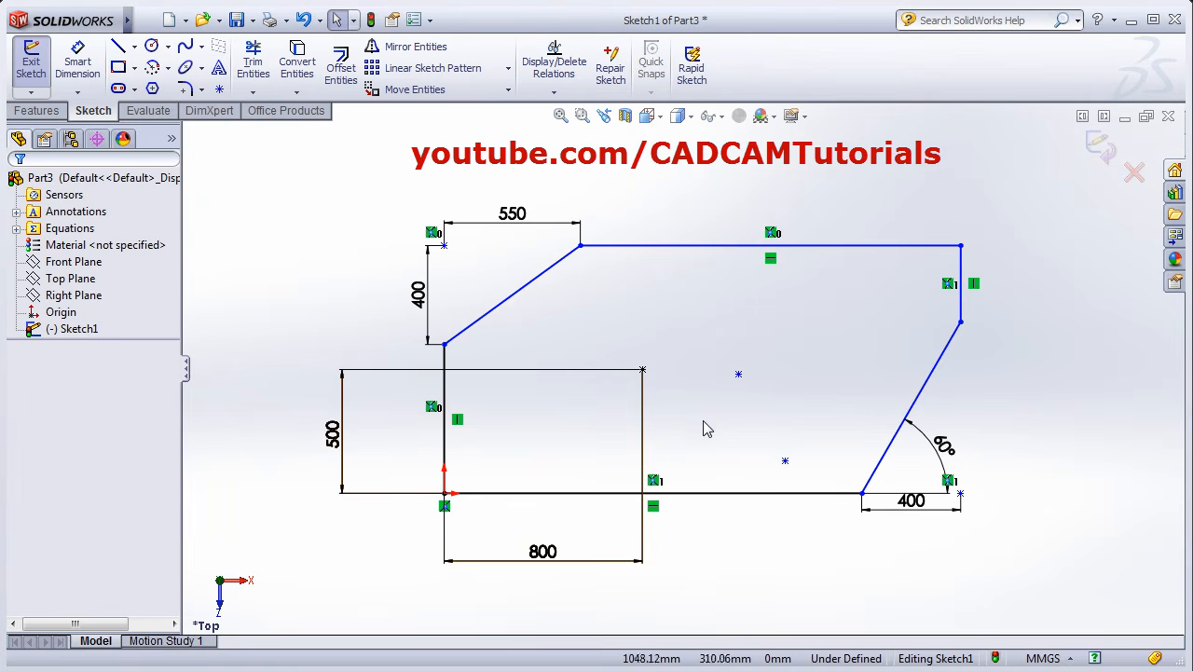